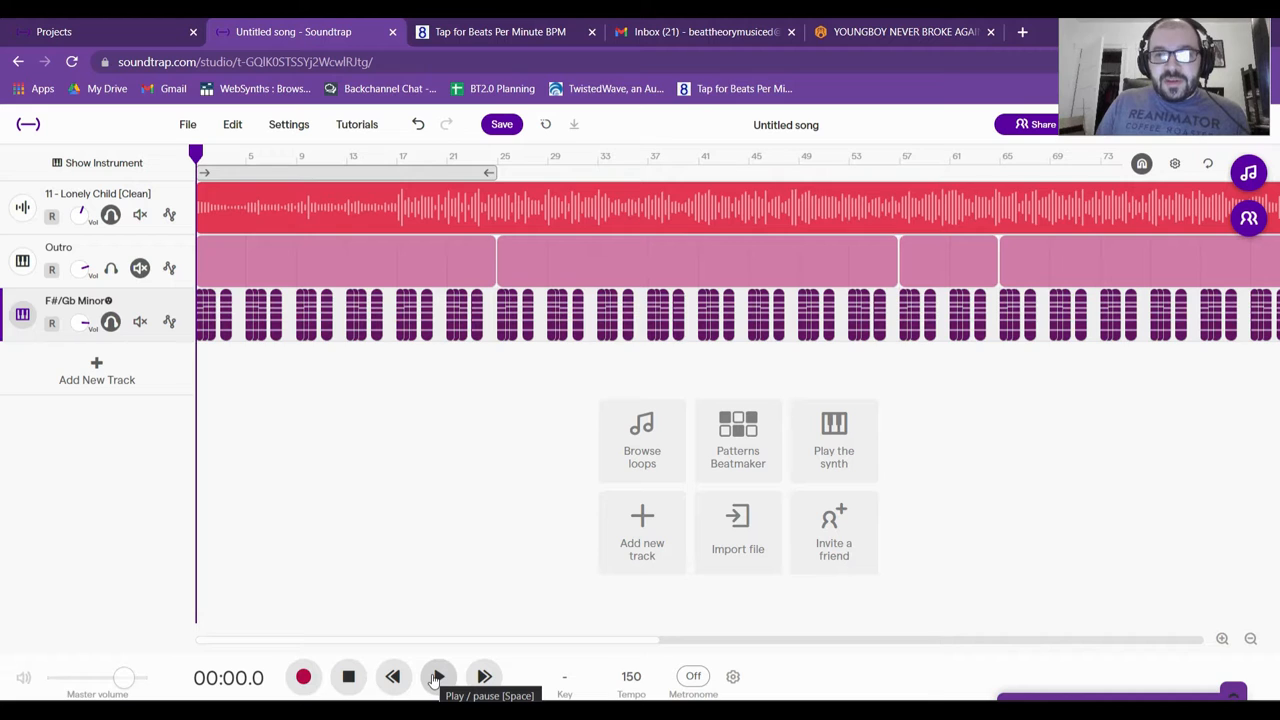
- Mute the F#/Gb Minor track and play the Lonely Child audio from the start to hear where each instrument enters
left_click(436, 679)
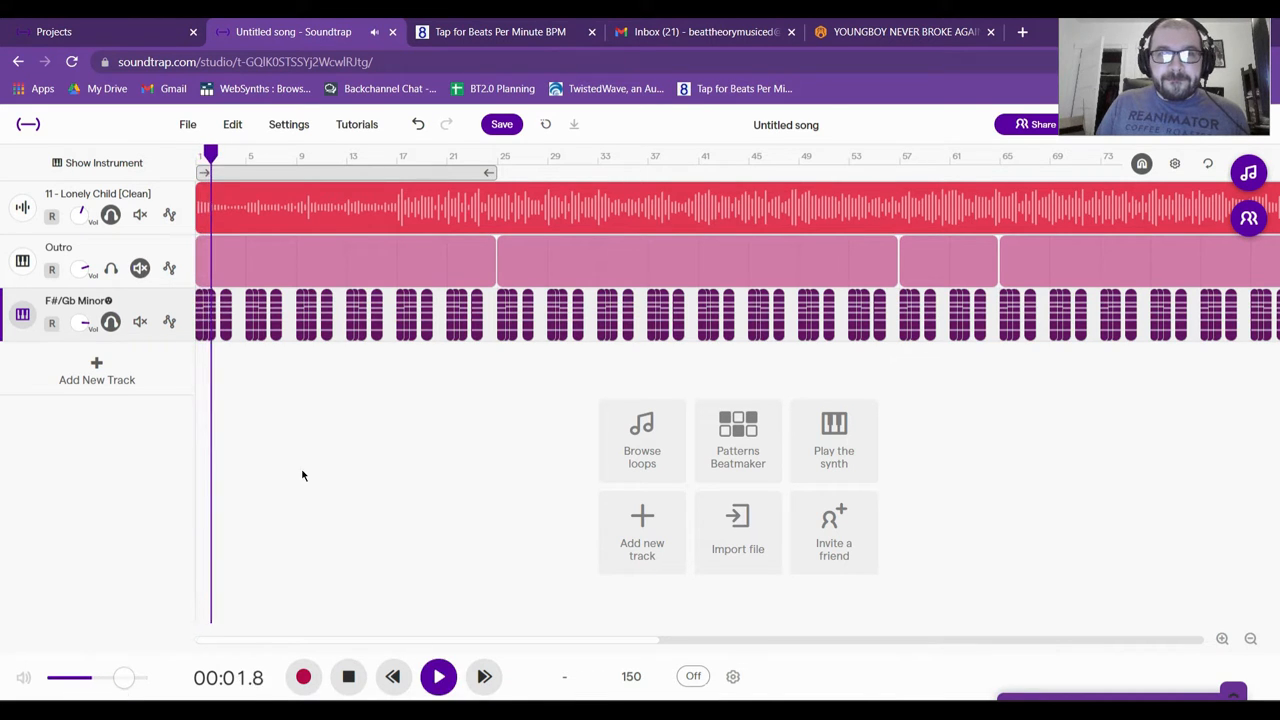
left_click(138, 322)
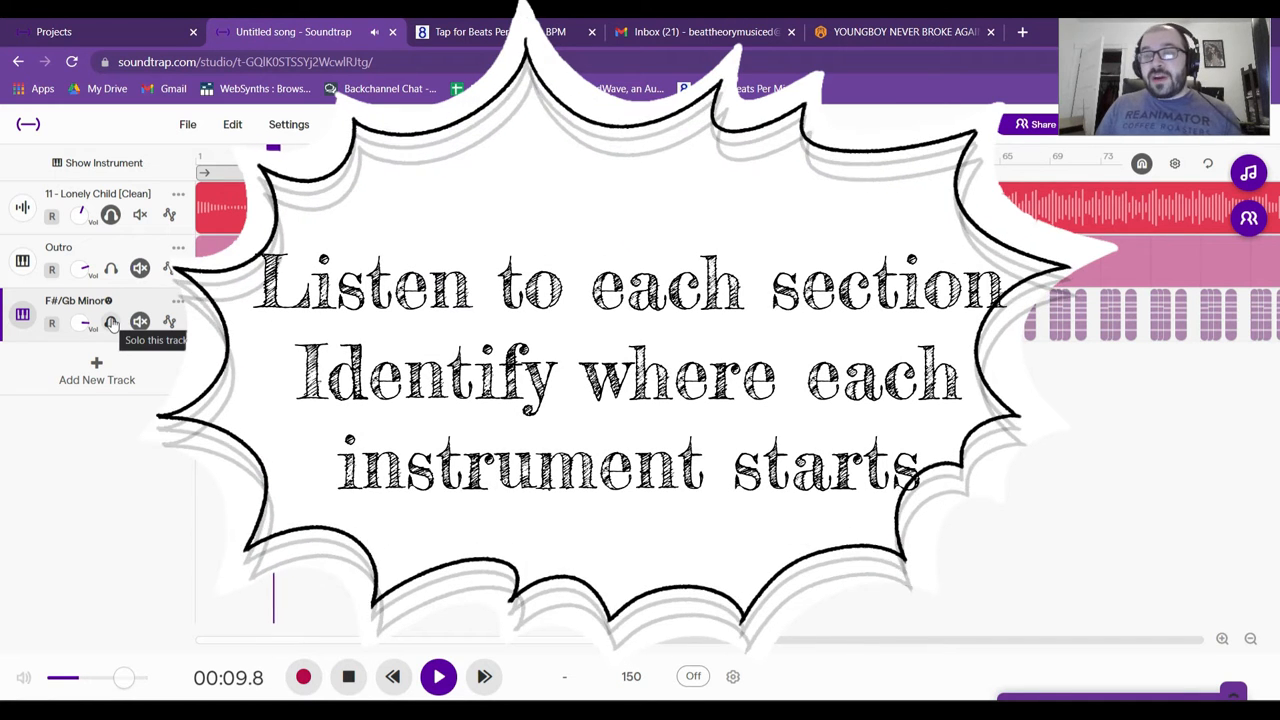
key("space")
left_click(348, 677)
key("space")
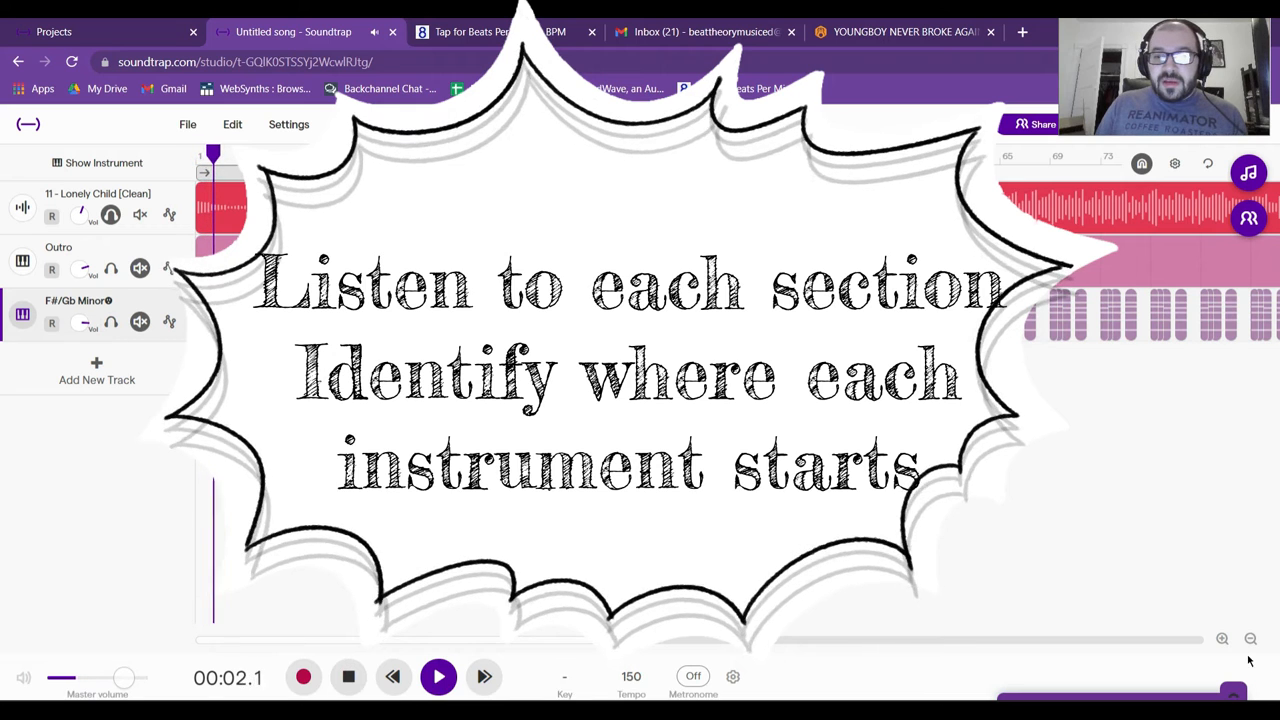
left_click(1222, 639)
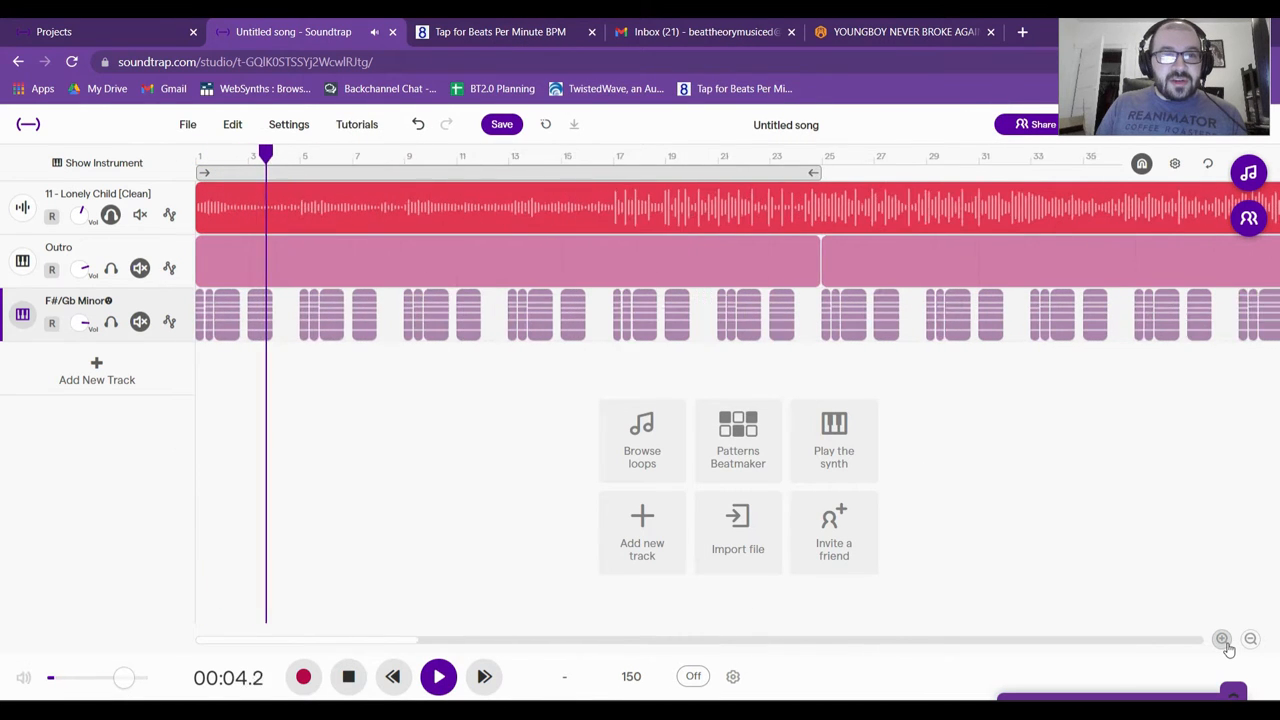
left_click(1222, 639)
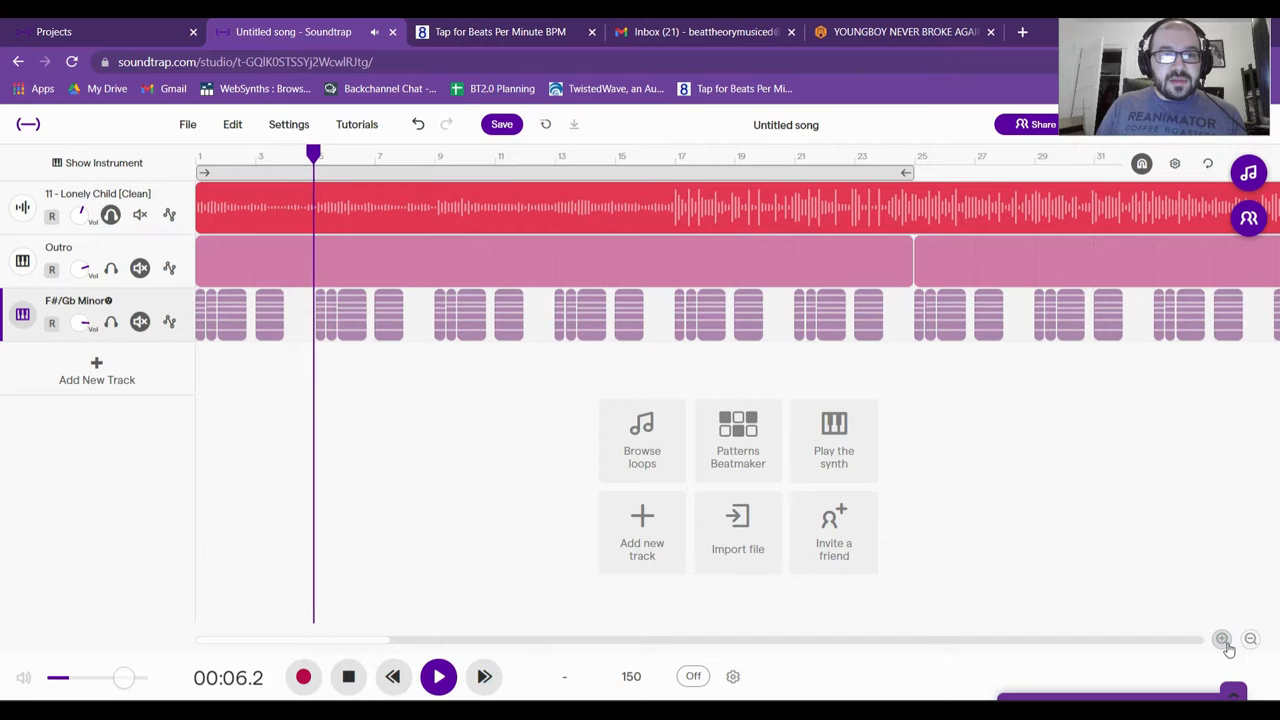
key("space")
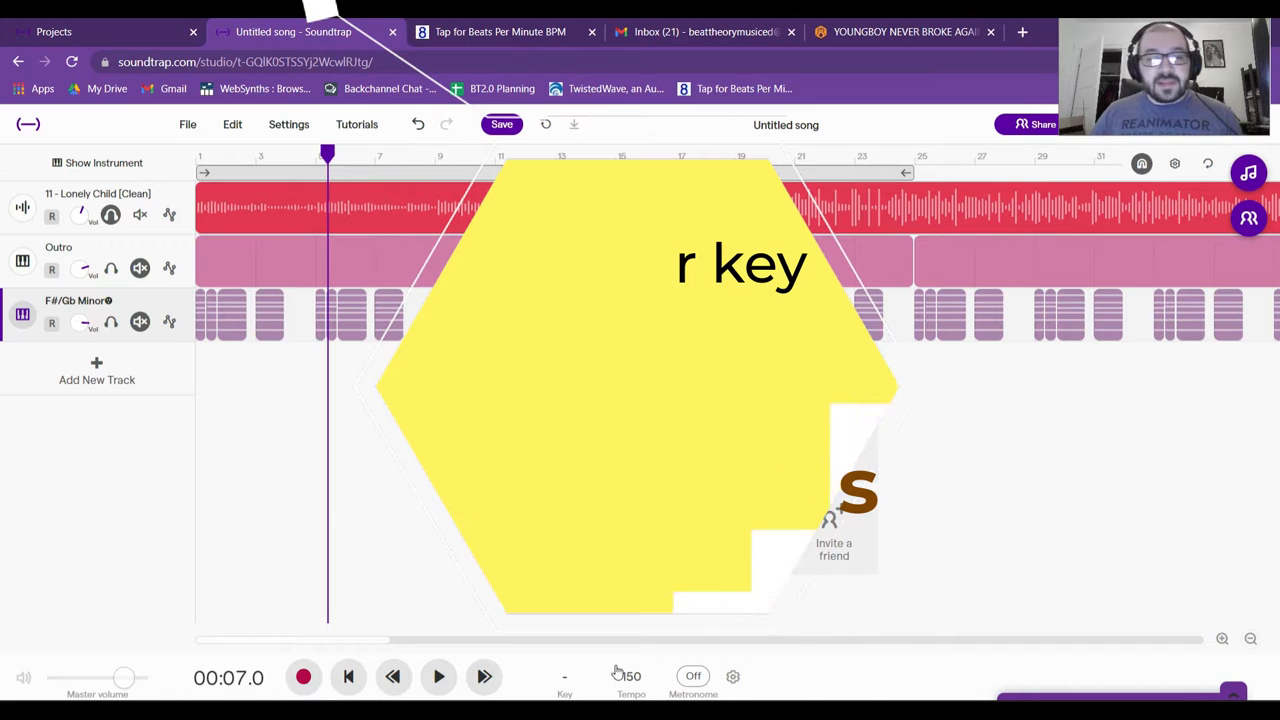
- Set the song's key to F# minor
left_click(565, 679)
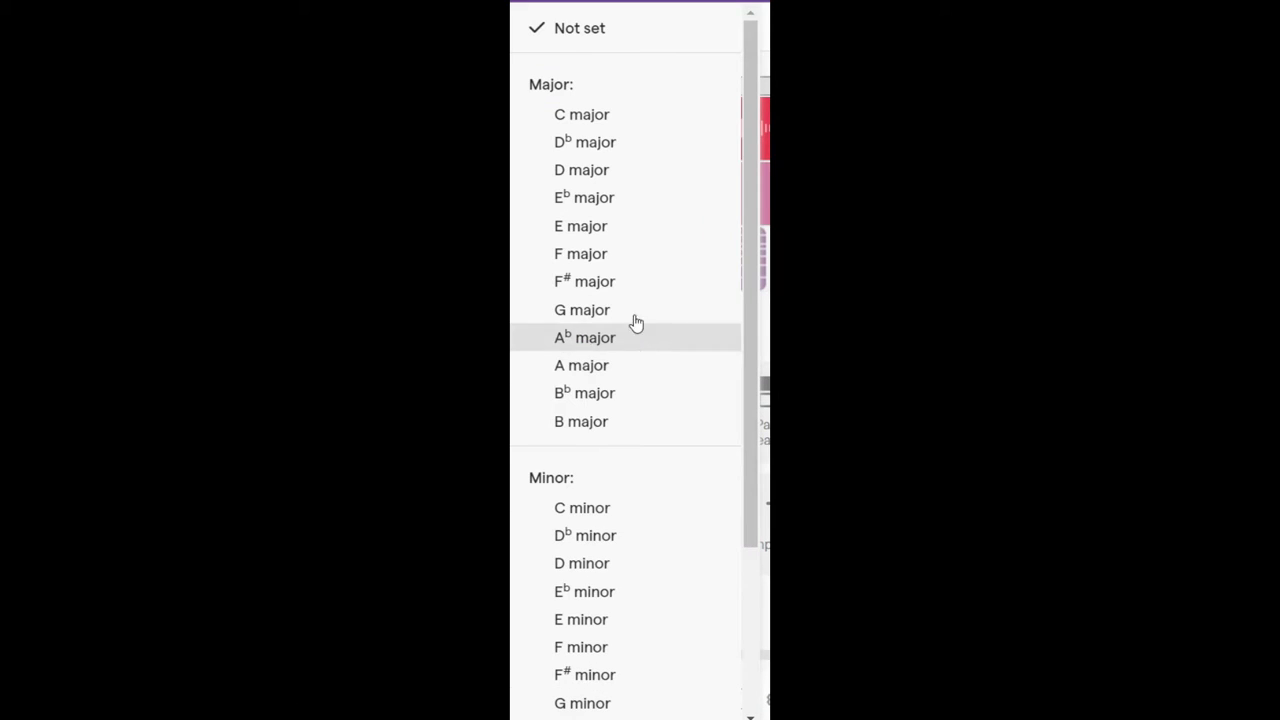
scroll(623, 335, "down", 2)
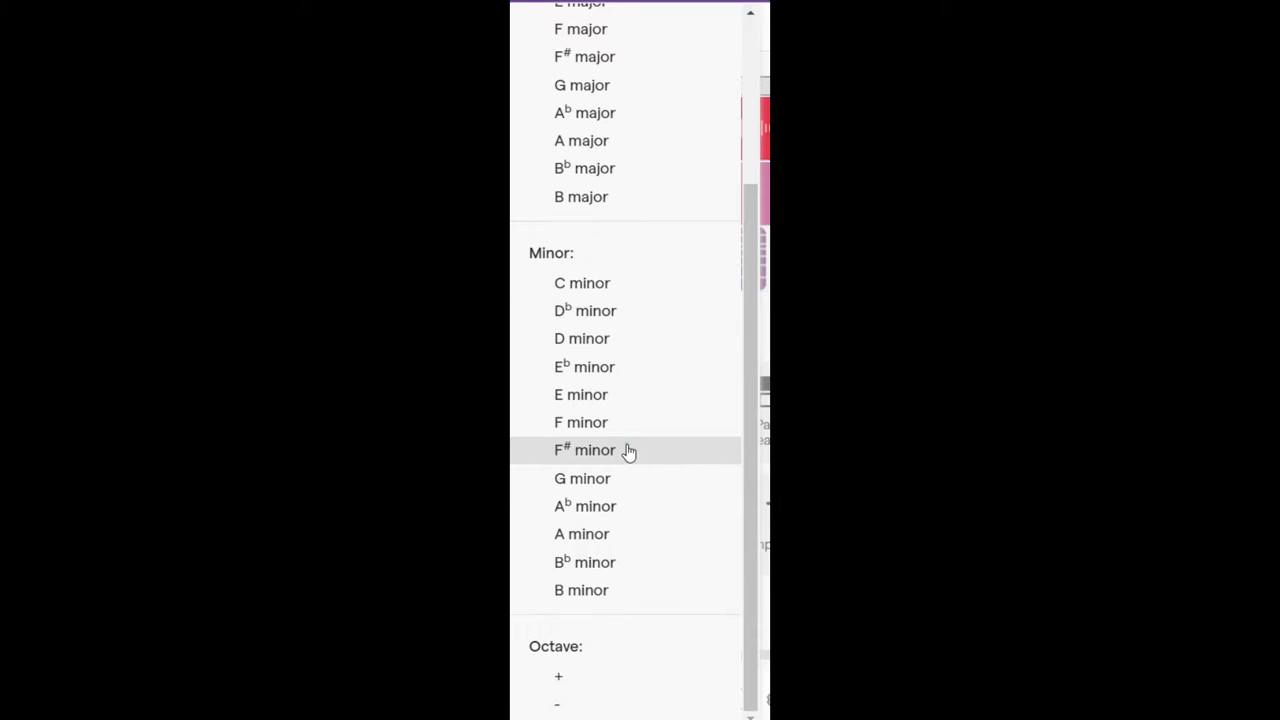
left_click(622, 451)
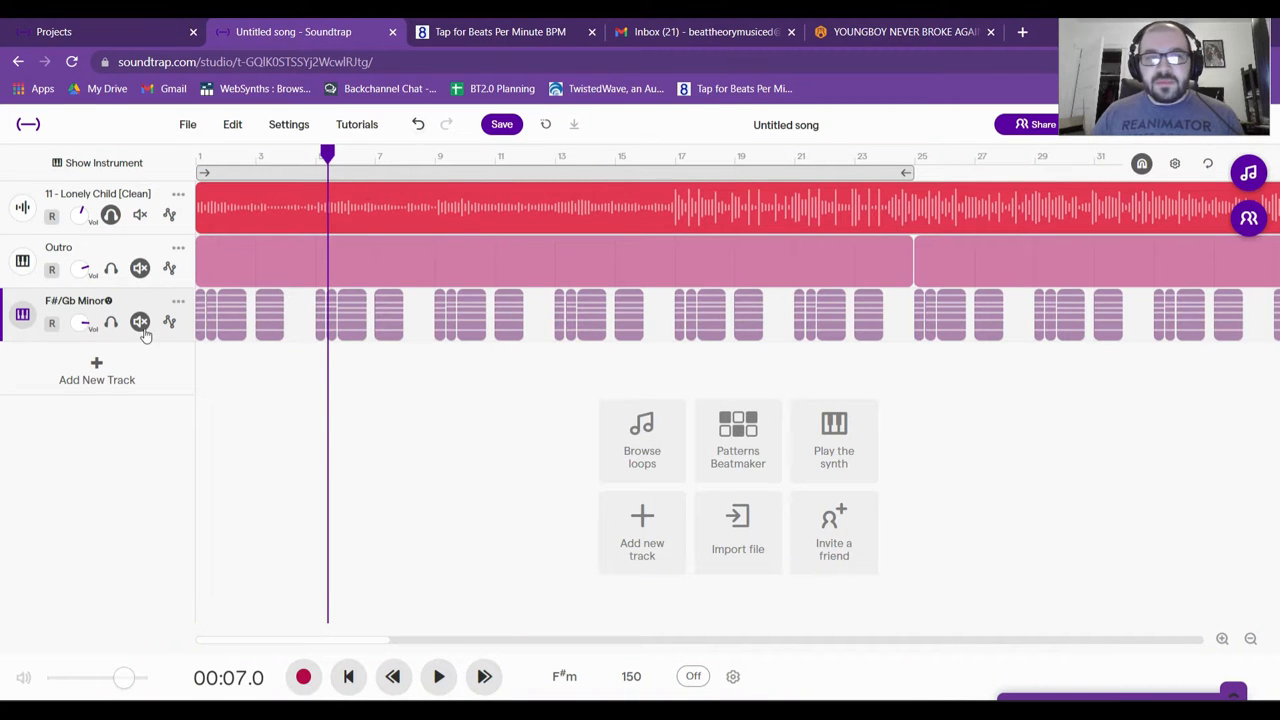
- Solo the F#/Gb Minor track and return the playhead to the start of the song
left_click(111, 323)
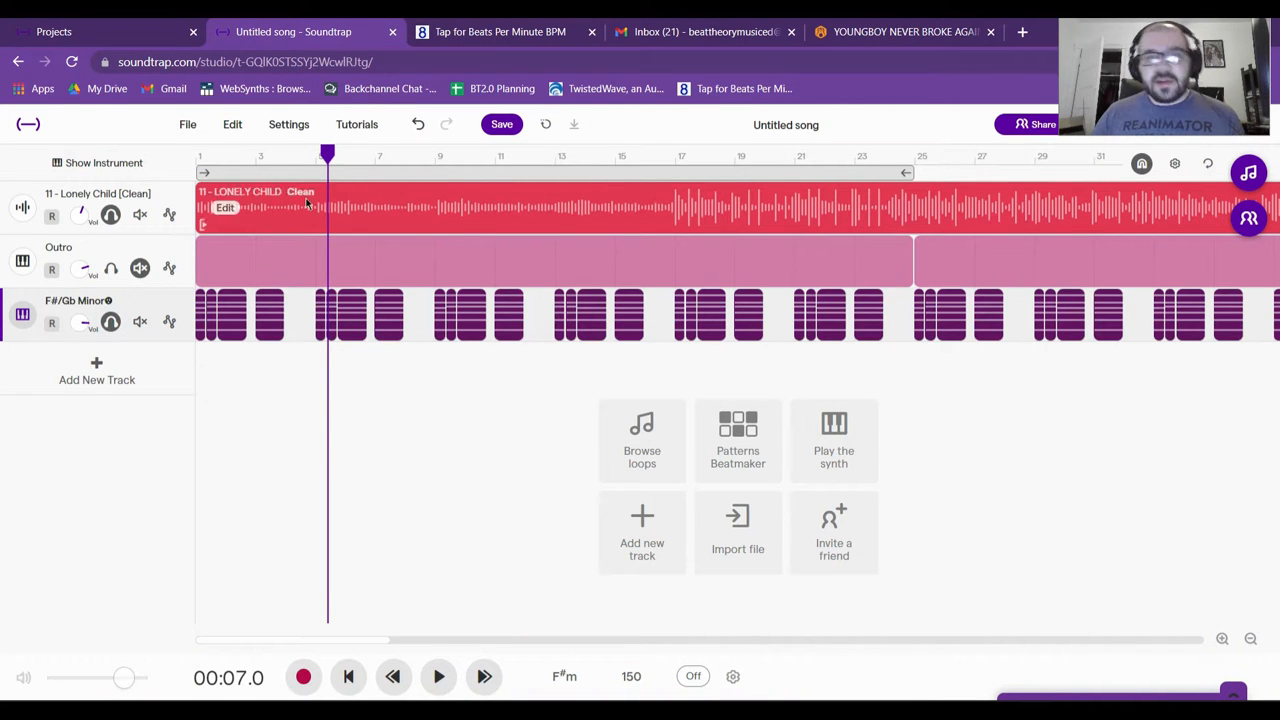
left_click_drag(326, 152, 198, 160)
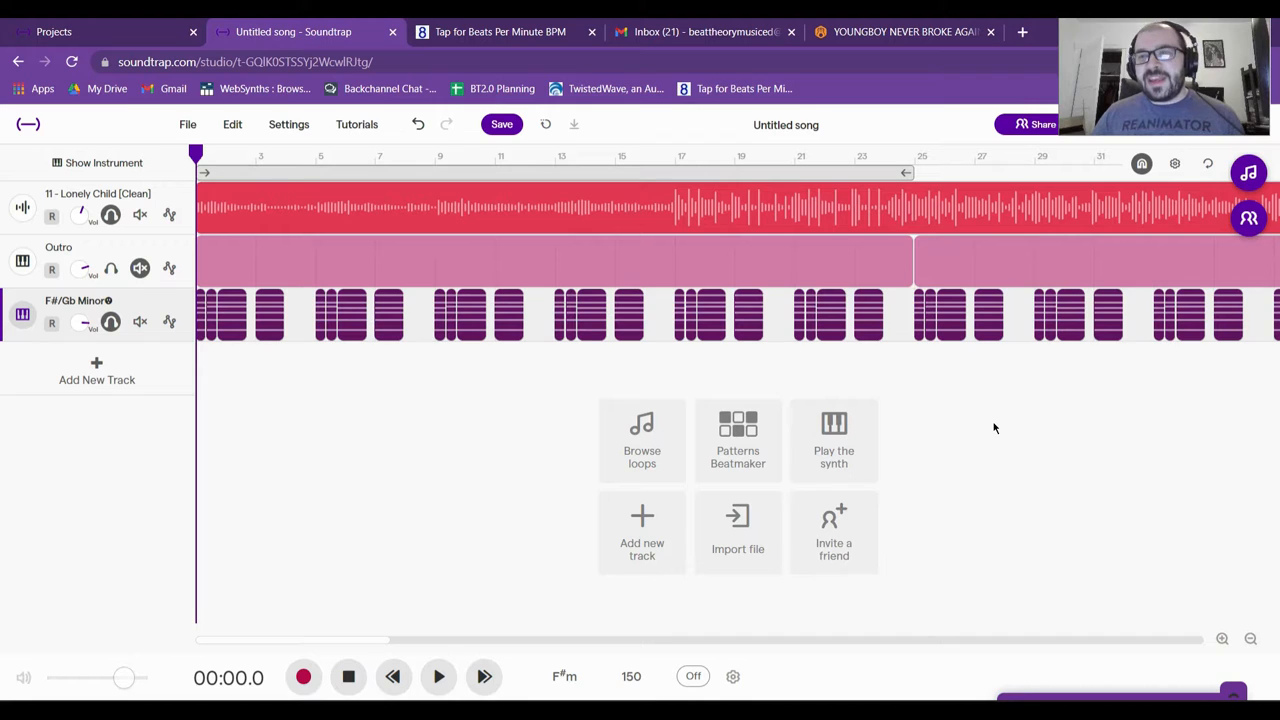
- Open the loop library and limit its loops to the minor scale
left_click(1245, 174)
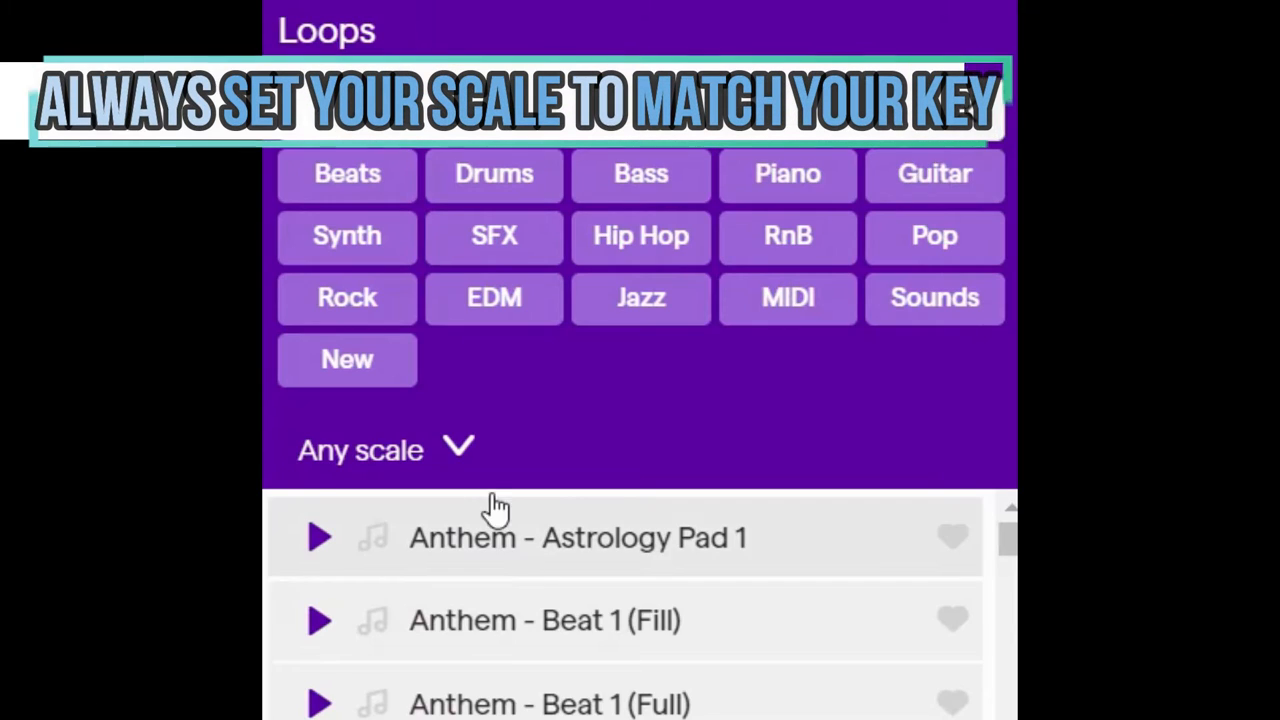
left_click(1034, 350)
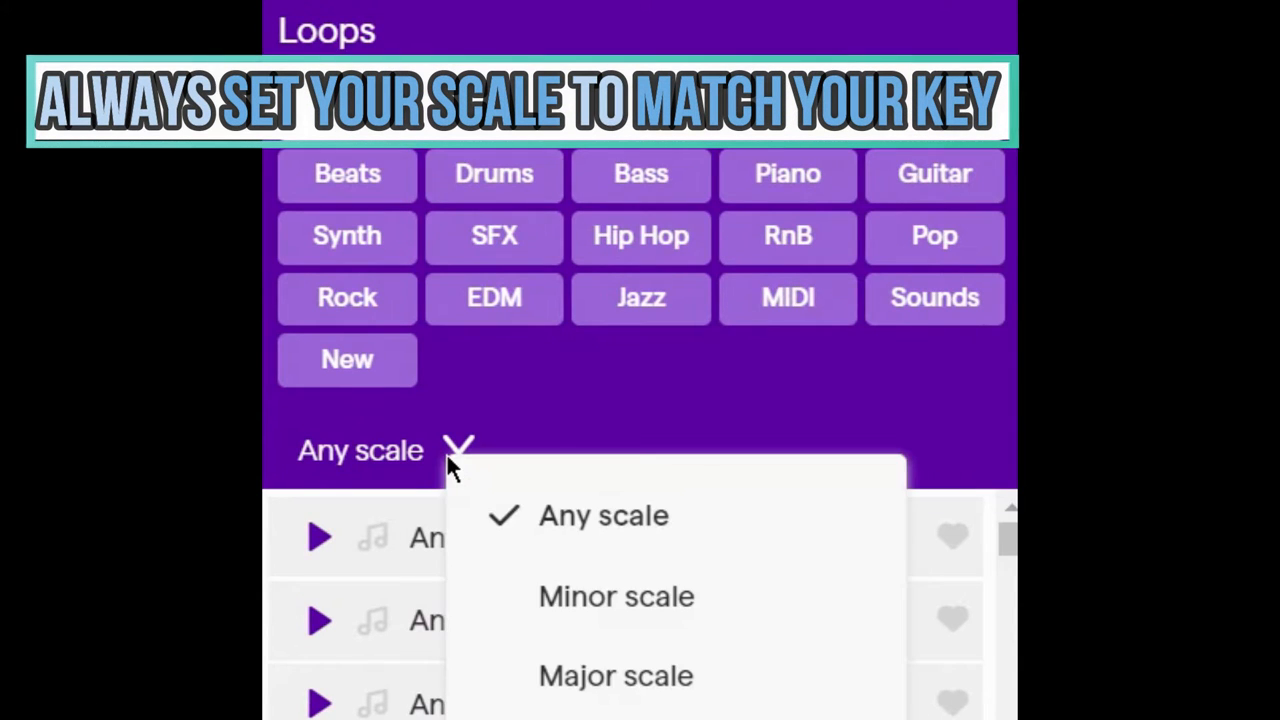
left_click(607, 630)
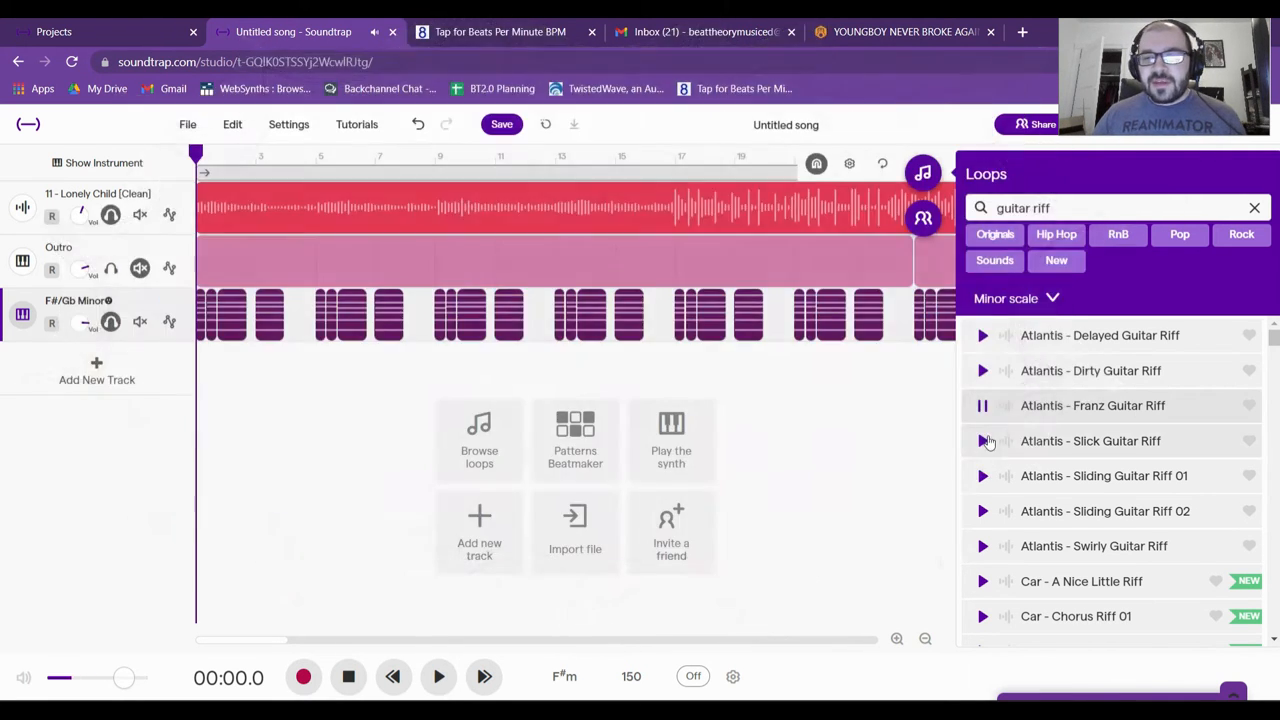
- Preview the Atlantis guitar riff loops: Slick, Sliding 01, Sliding 02, Dirty and Delayed
left_click(986, 440)
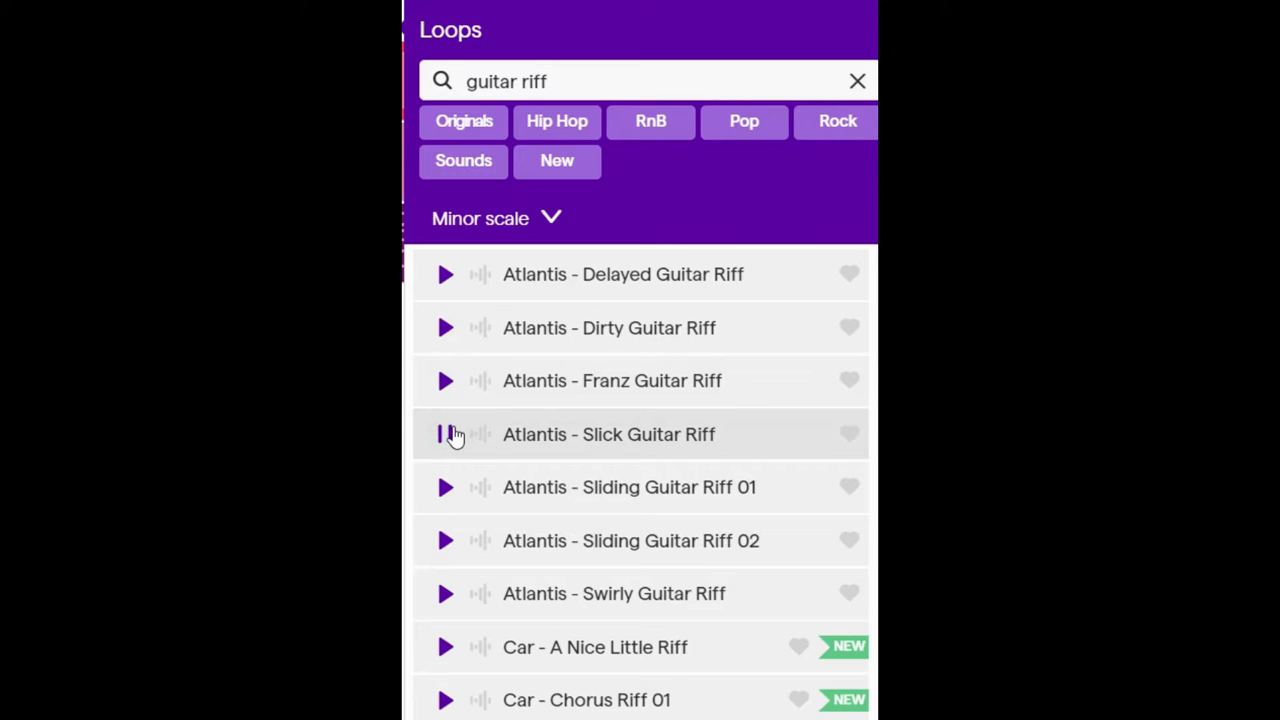
left_click(450, 475)
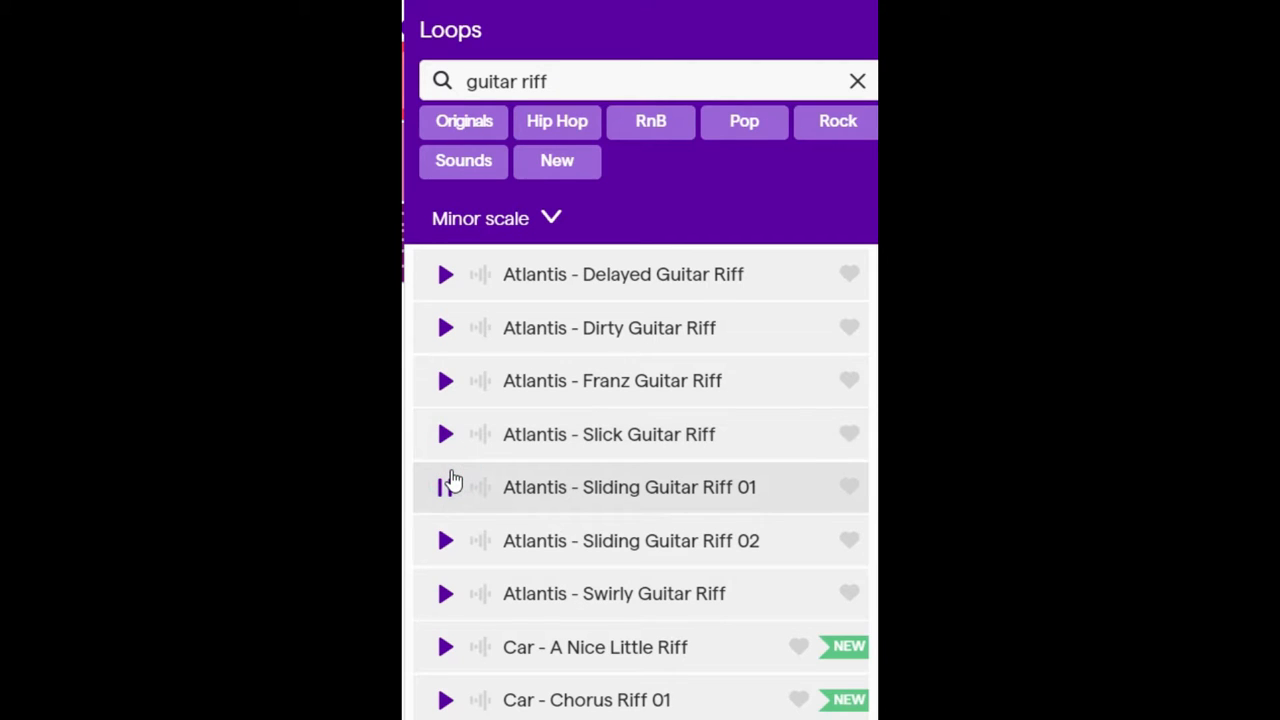
left_click(452, 539)
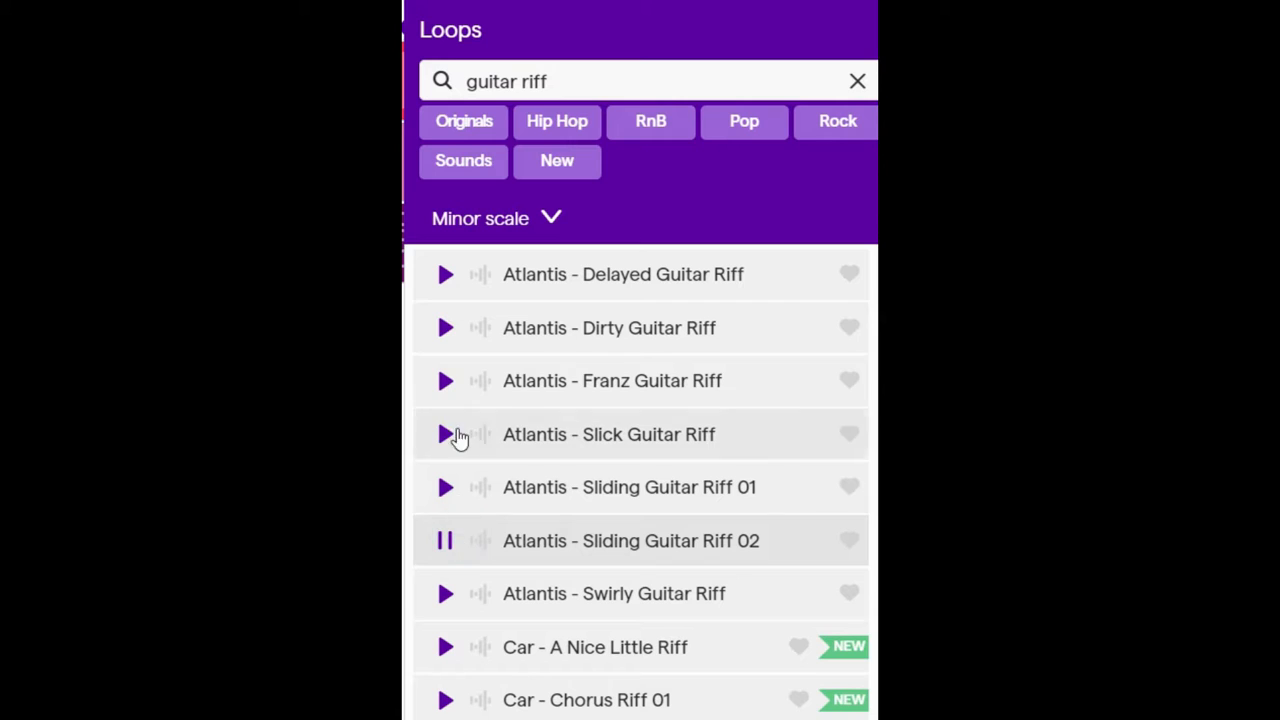
left_click(446, 327)
left_click(445, 276)
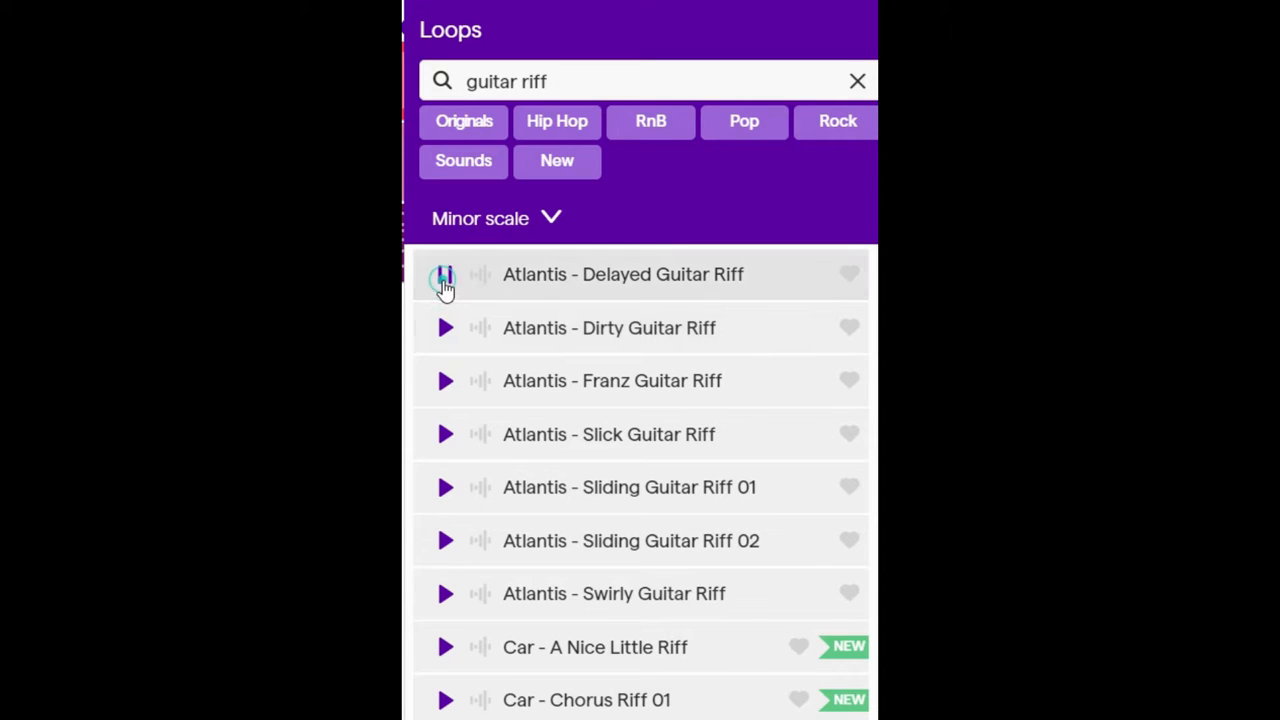
- Preview the Atlantis - Slick Guitar Riff loop and place it on a new soloed track starting at bar 5
left_click(445, 437)
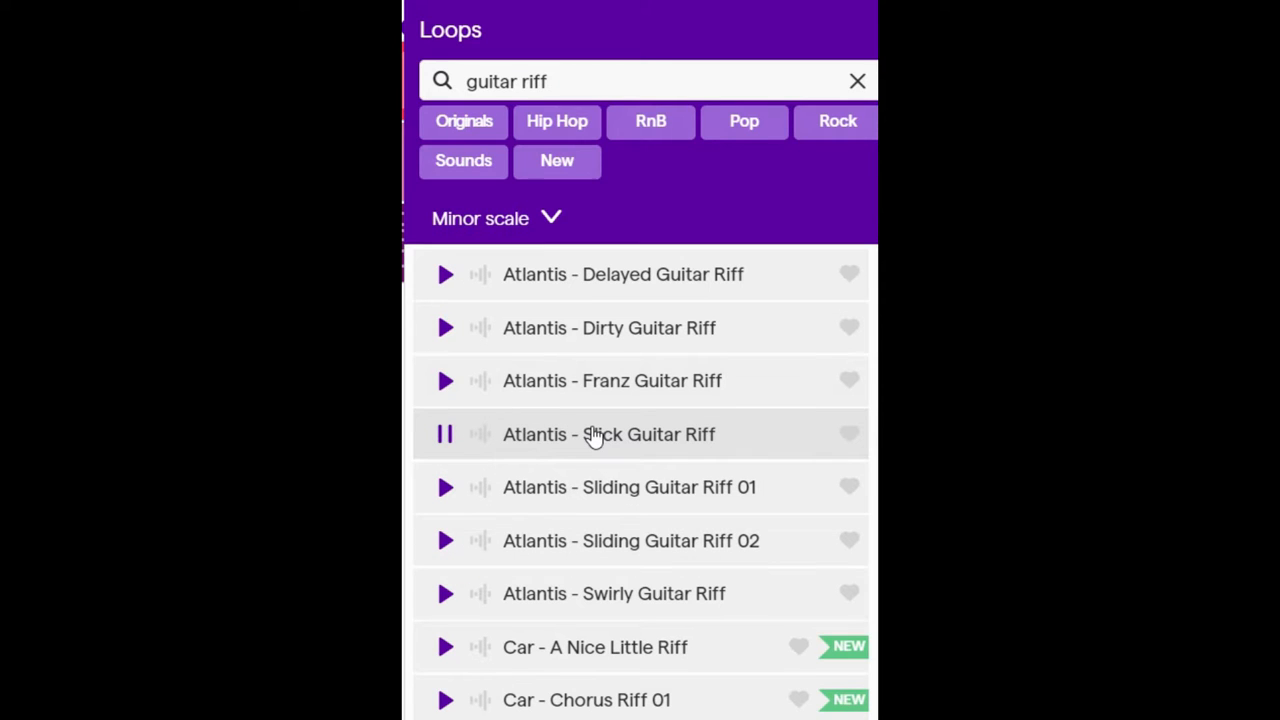
left_click_drag(609, 434, 320, 365)
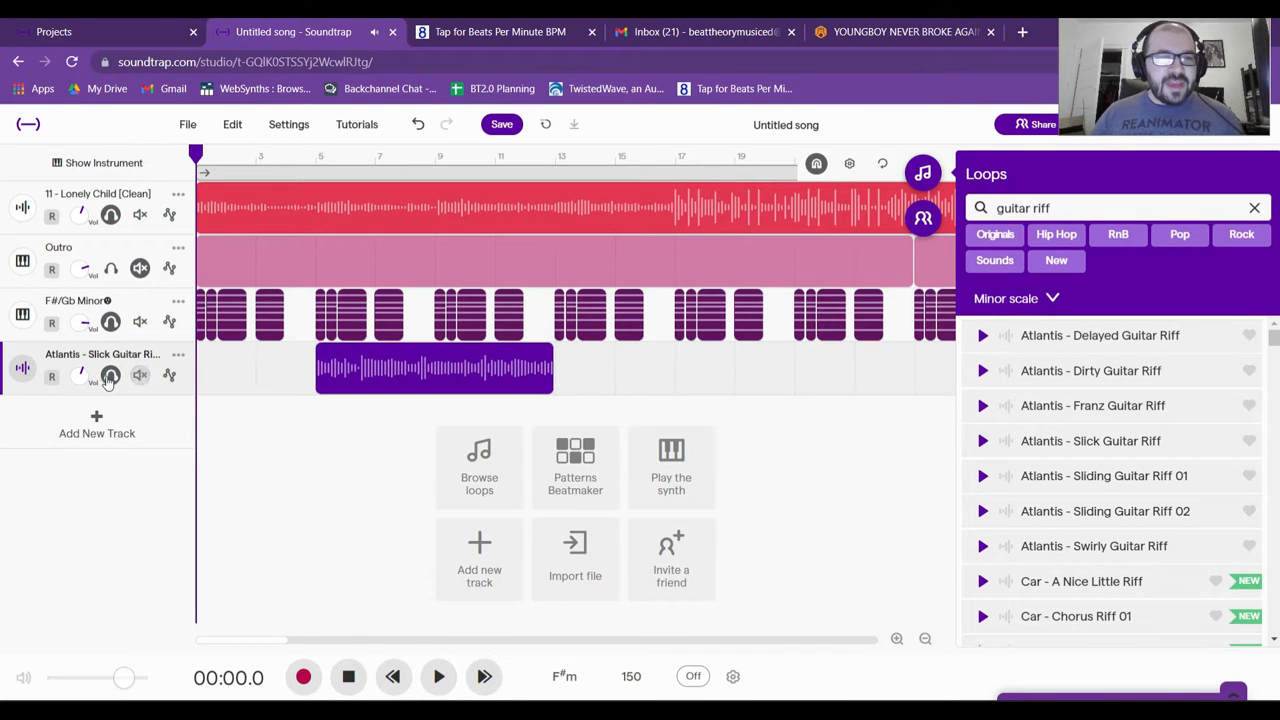
- Turn off solo on the Lonely Child track and play the chords and Slick Guitar Riff together through bar 13
left_click(118, 224)
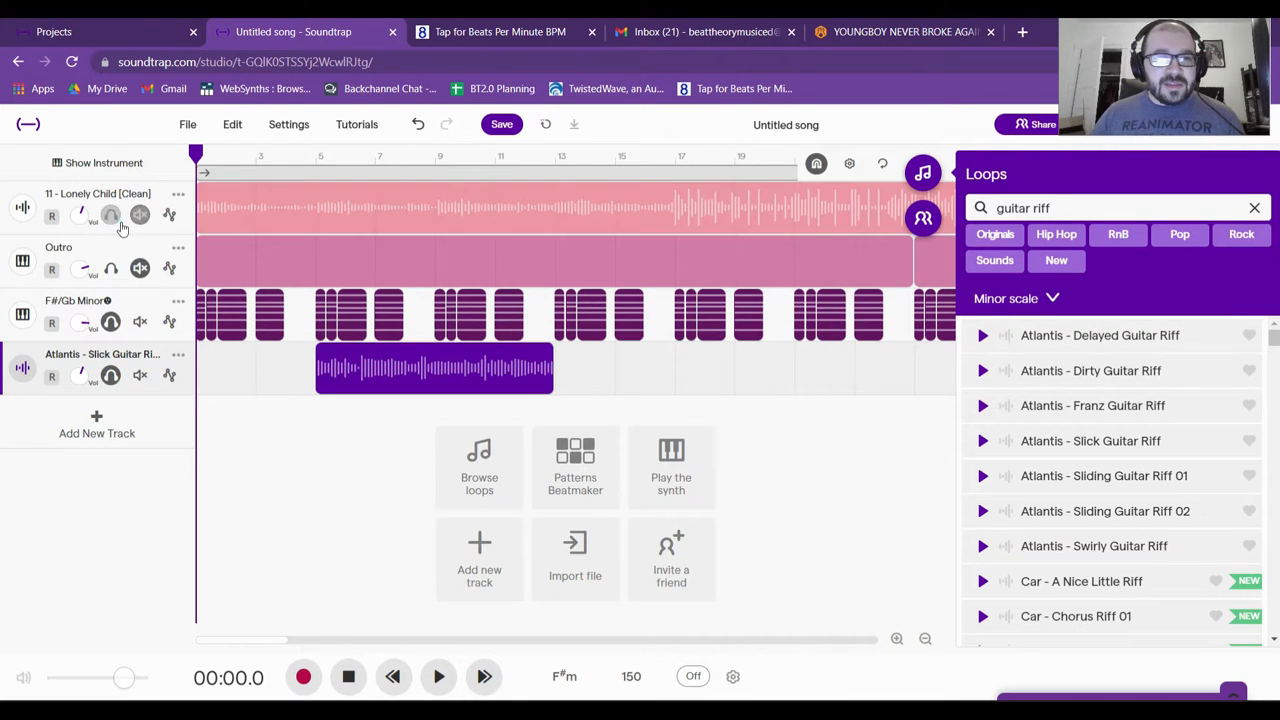
key("space")
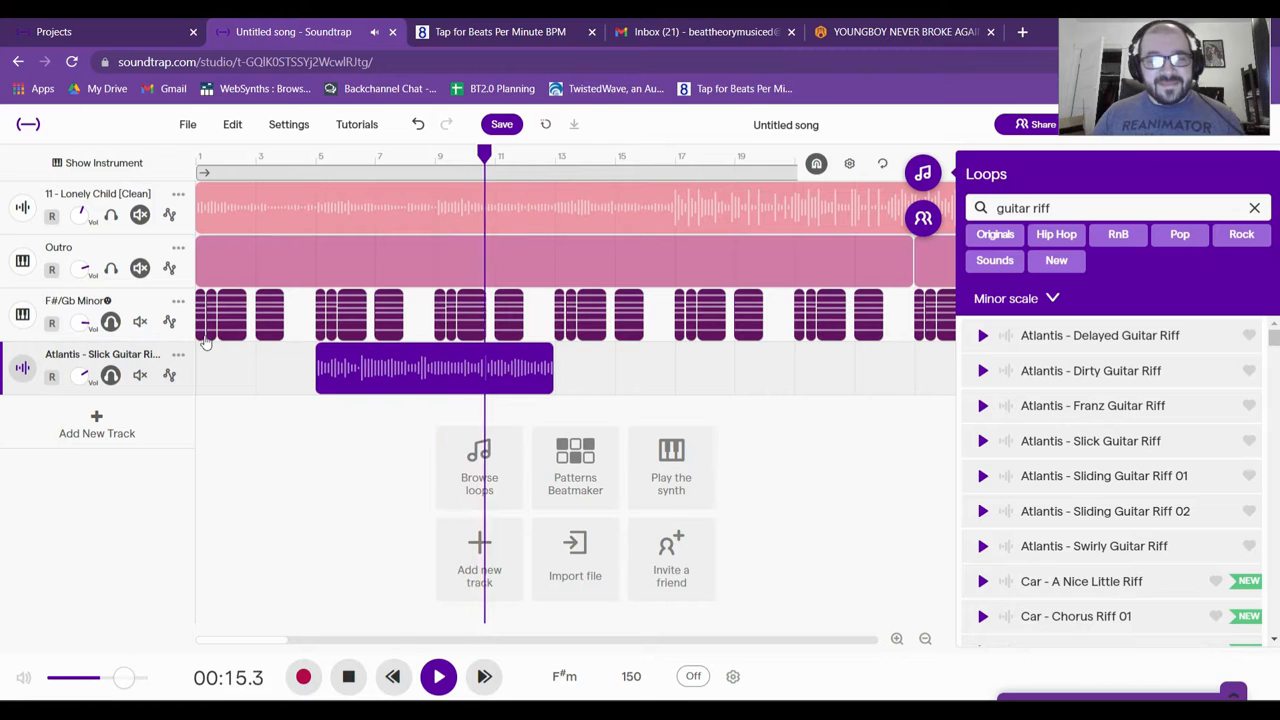
scroll(1160, 525, "down", 2)
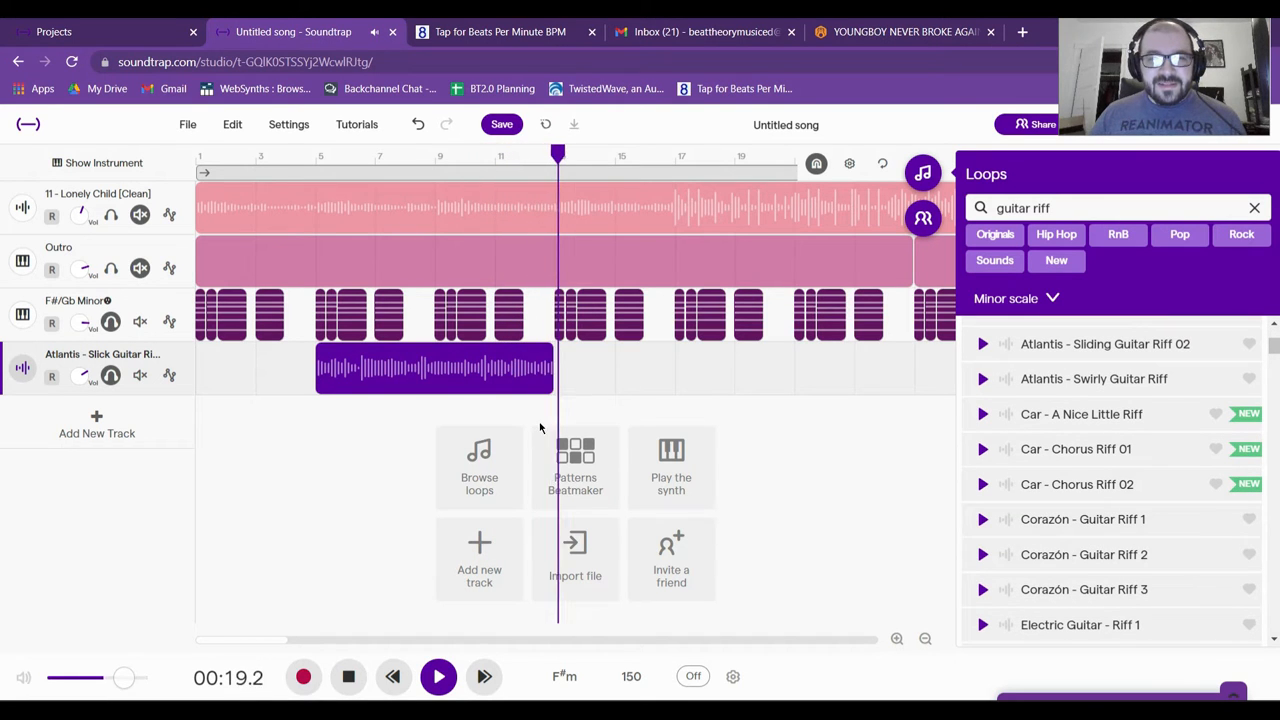
key("space")
- Browse the minor-scale guitar riff loops and preview several candidates to follow the Slick Guitar Riff
scroll(1100, 505, "up", 2)
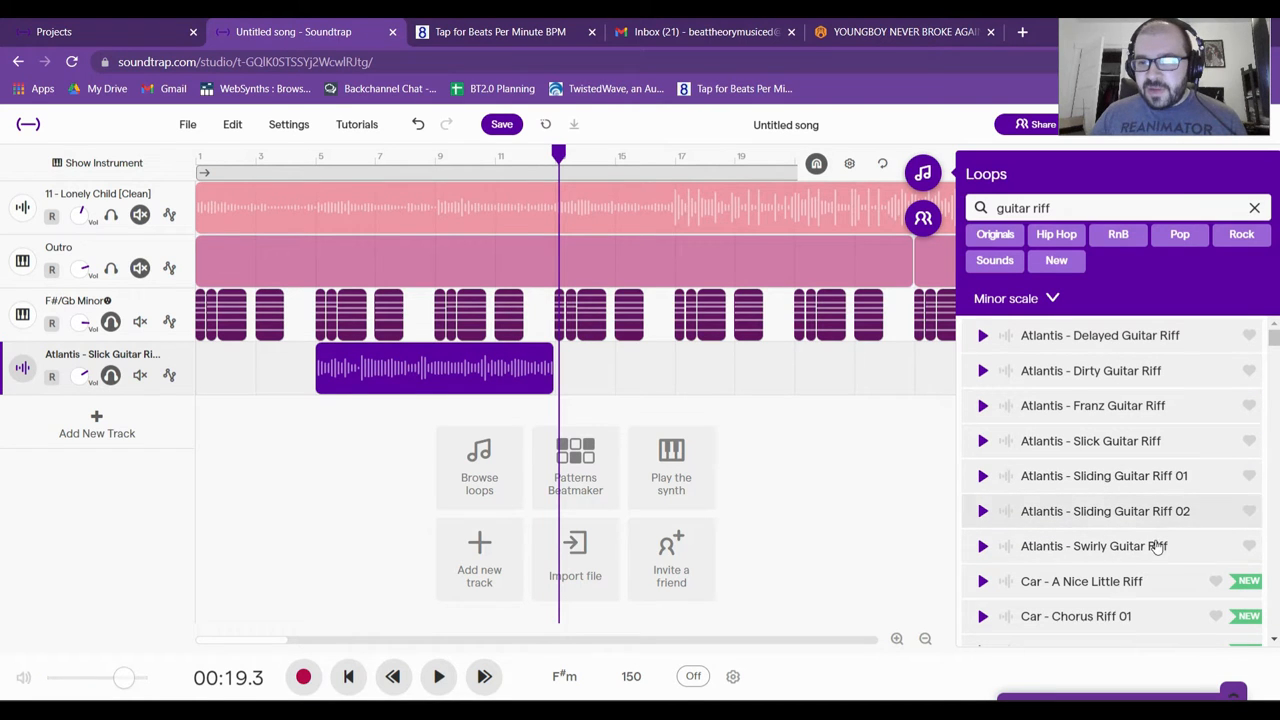
scroll(1157, 546, "down", 2)
scroll(1137, 525, "up", 1)
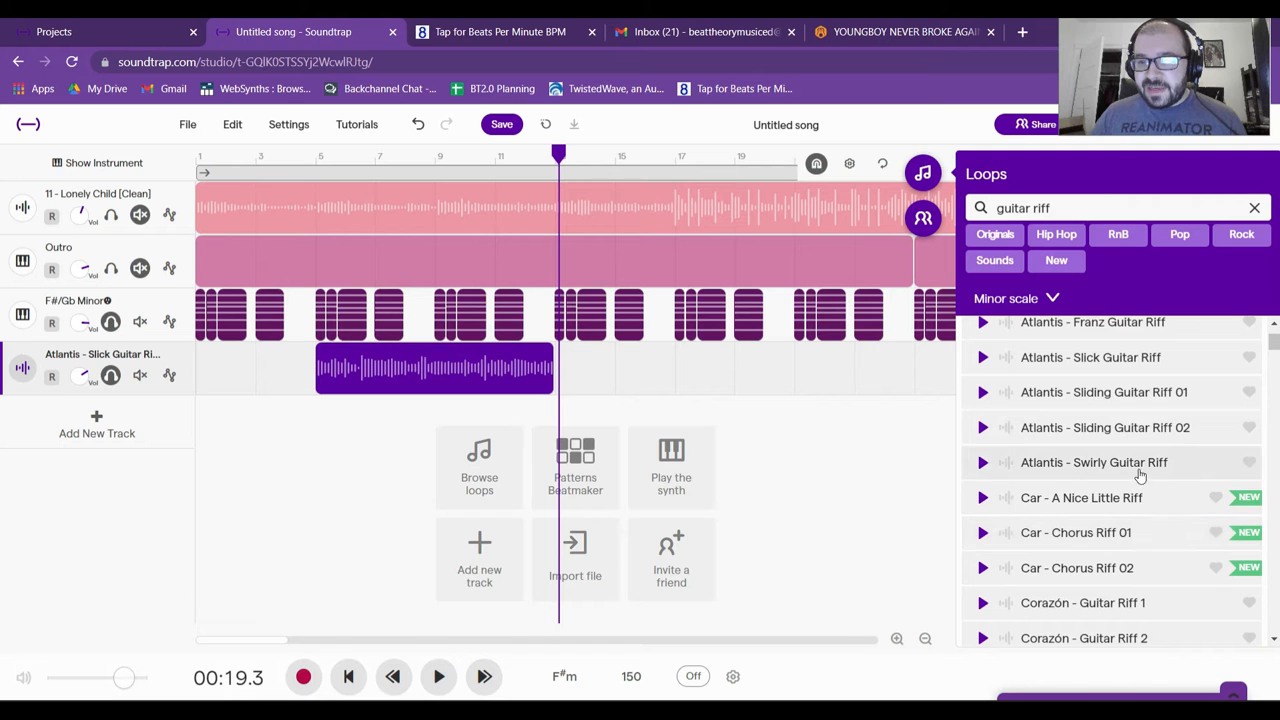
scroll(1138, 468, "up", 1)
left_click(1108, 337)
scroll(1130, 515, "down", 20)
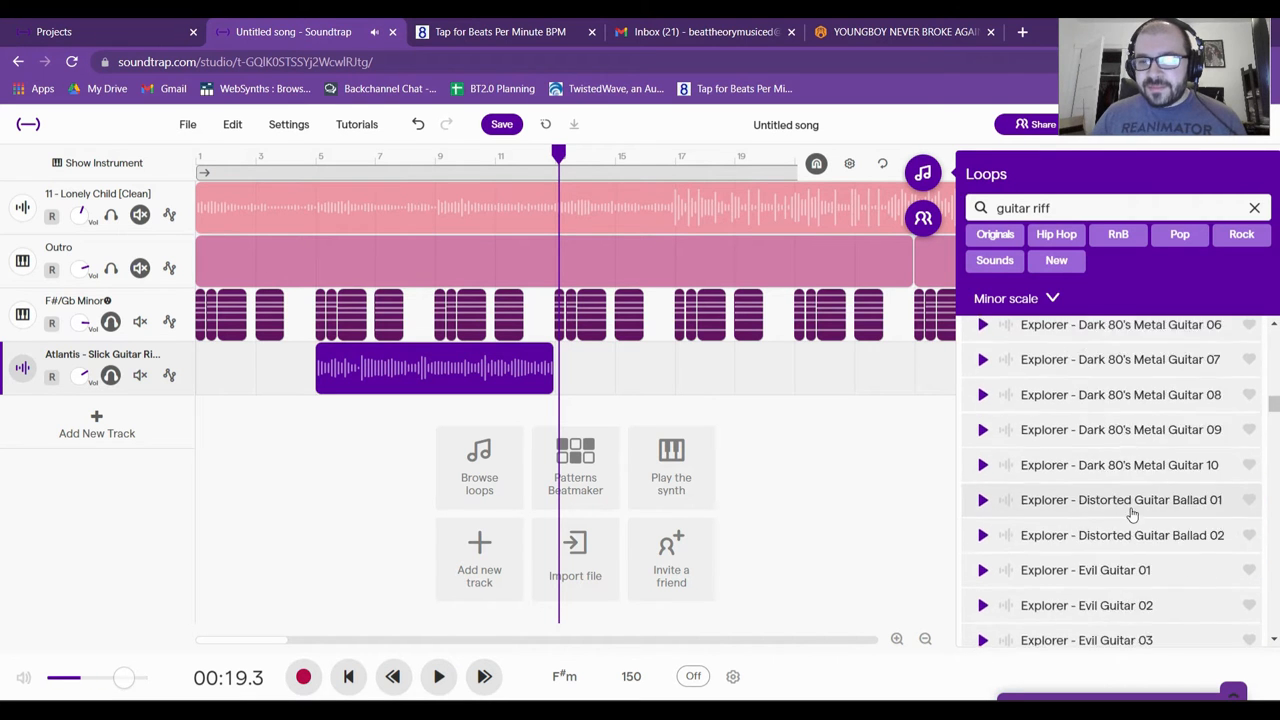
left_click(1098, 619)
scroll(1096, 467, "down", 1)
scroll(1096, 467, "down", 3)
scroll(1094, 500, "up", 20)
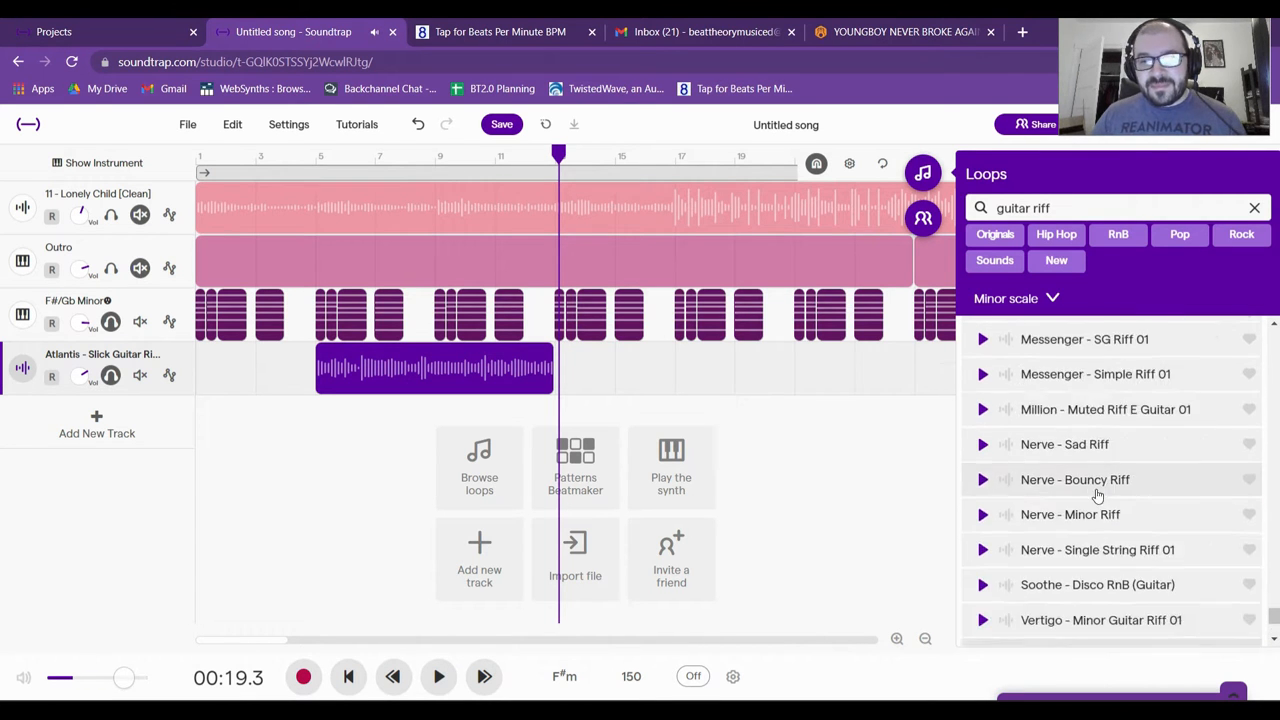
scroll(1094, 480, "down", 10)
left_click(1088, 440)
scroll(1089, 480, "up", 5)
- Preview the Atlantis - Swirly Guitar Riff loop, place it at bar 13 on the guitar track and extend it to bar 21
left_click(1103, 548)
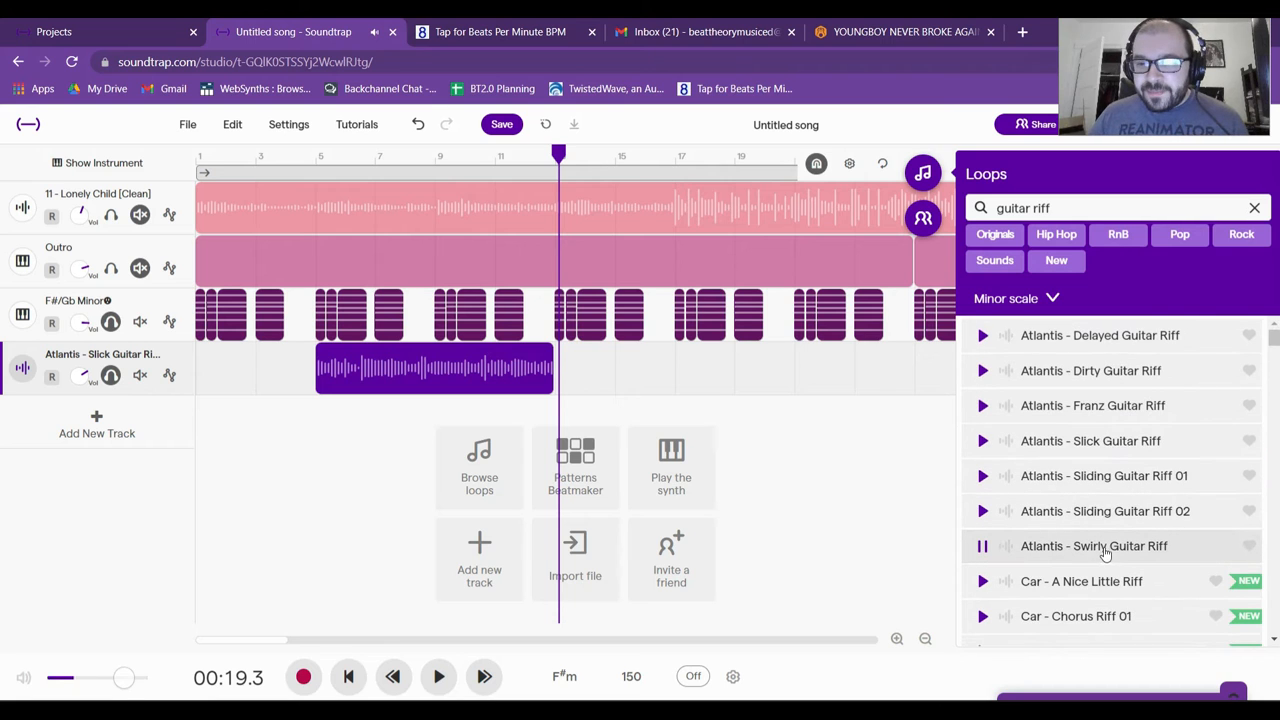
left_click_drag(843, 493, 568, 362)
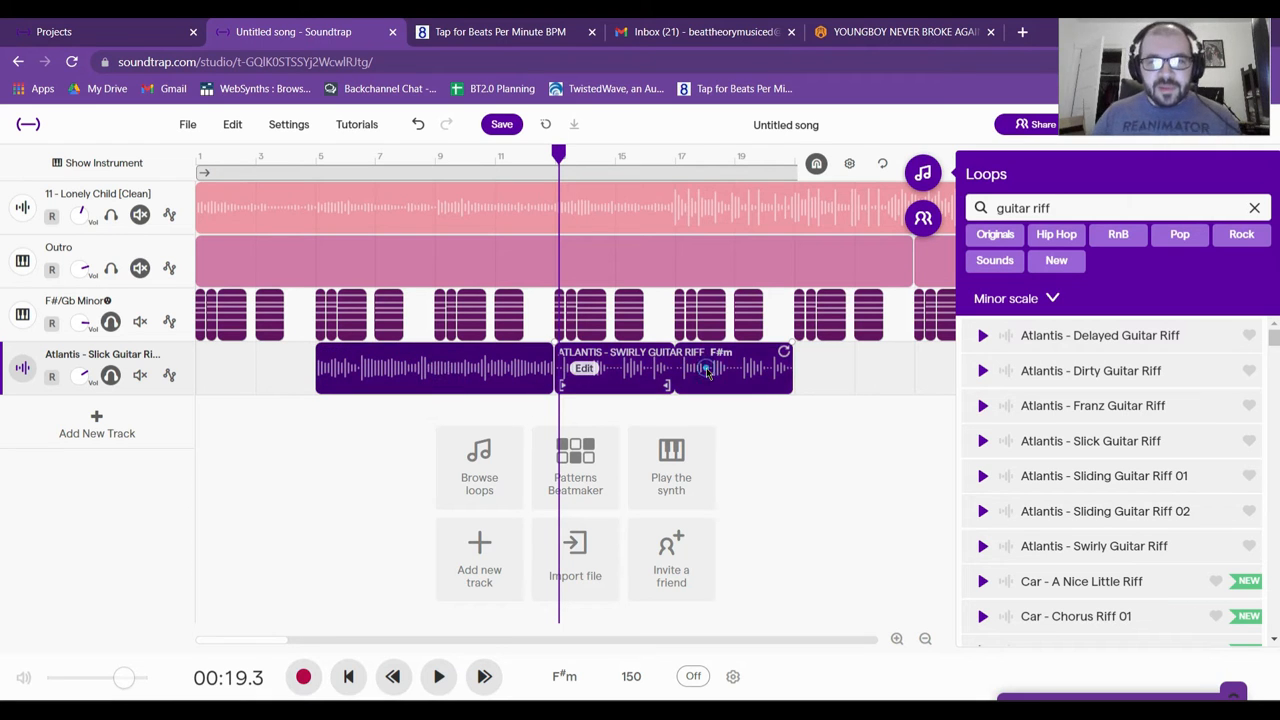
- Close the loop library and repeat the Slick and Swirly riff sequence on the guitar track from bar 21 to the song's end
left_click(800, 366)
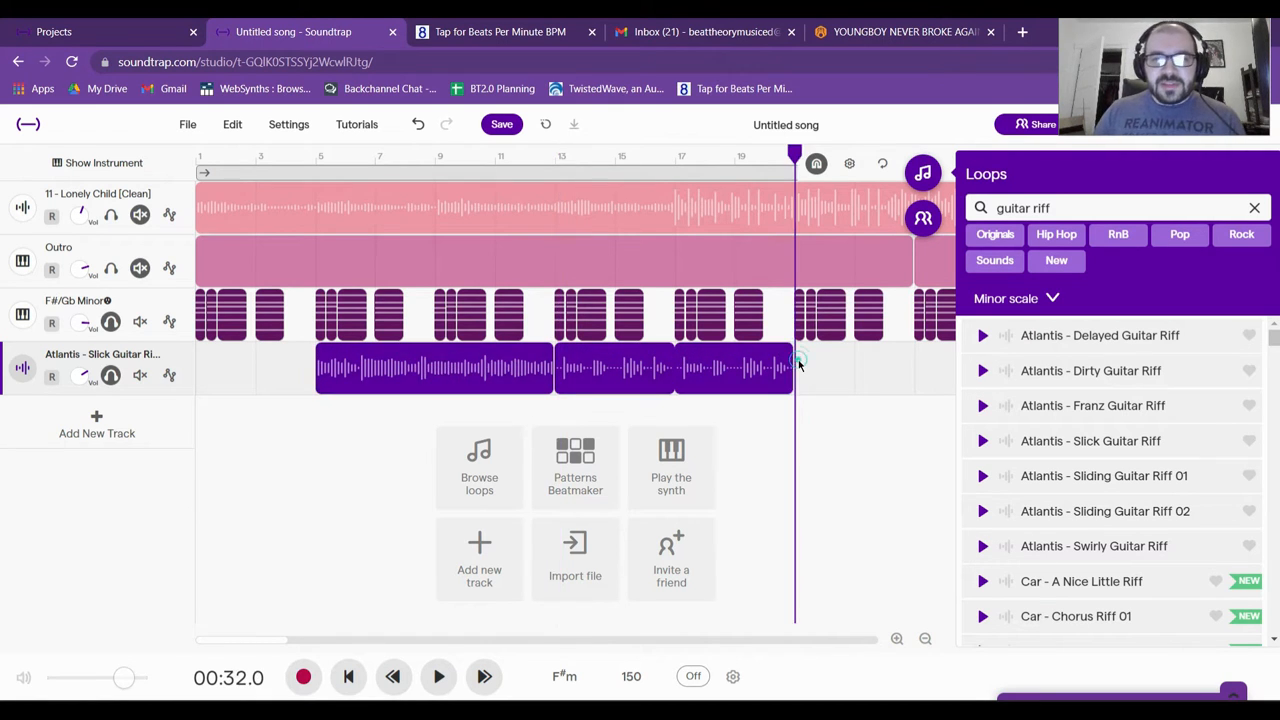
left_click(924, 174)
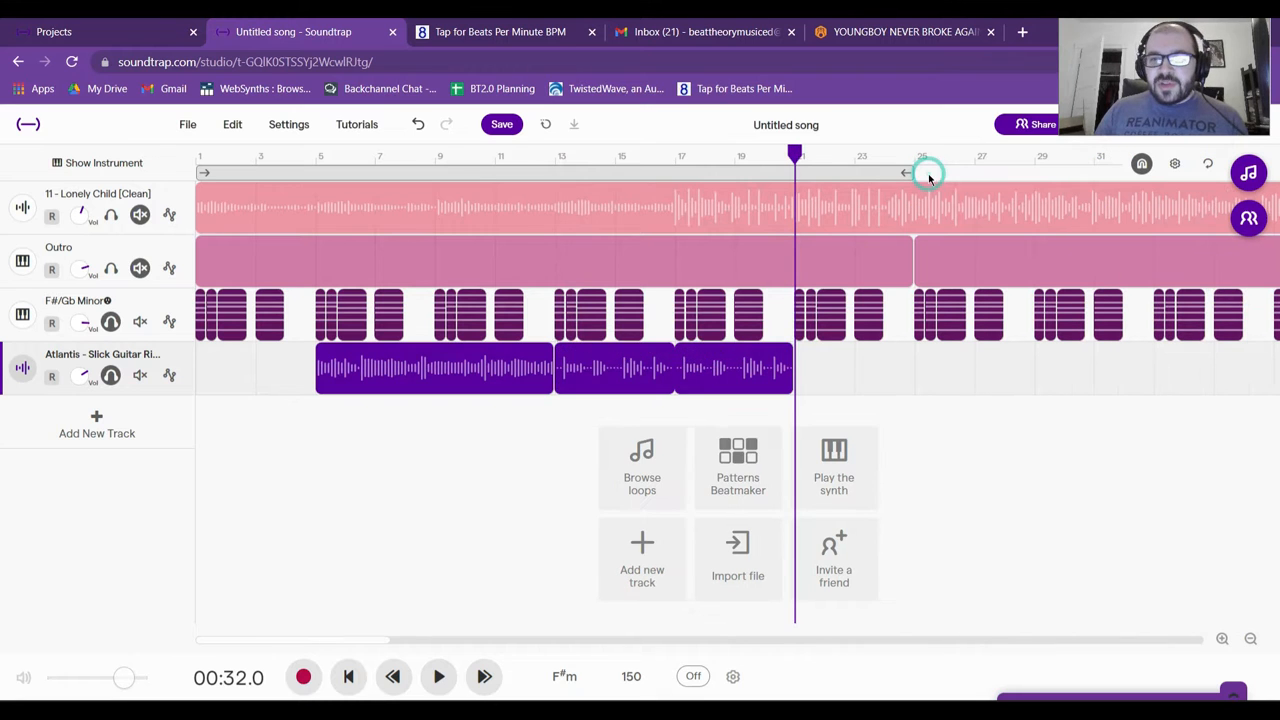
mouse_move(737, 352)
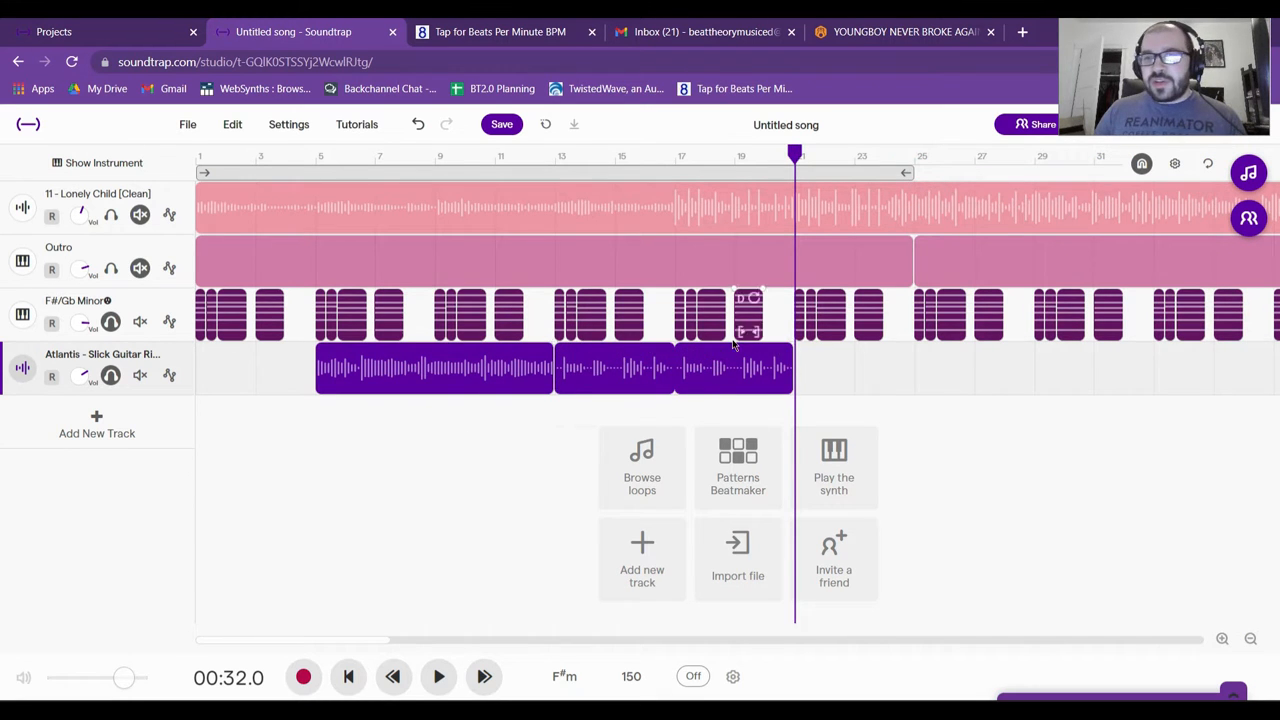
key("space")
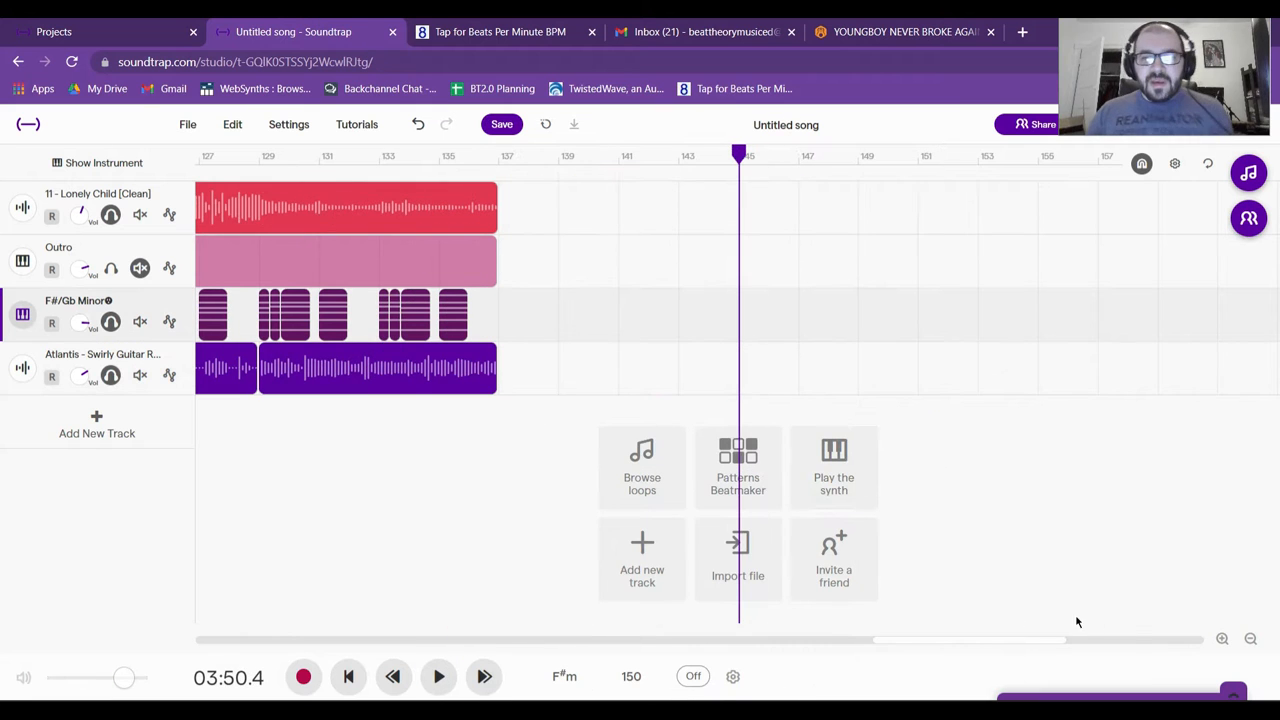
left_click_drag(944, 644, 200, 634)
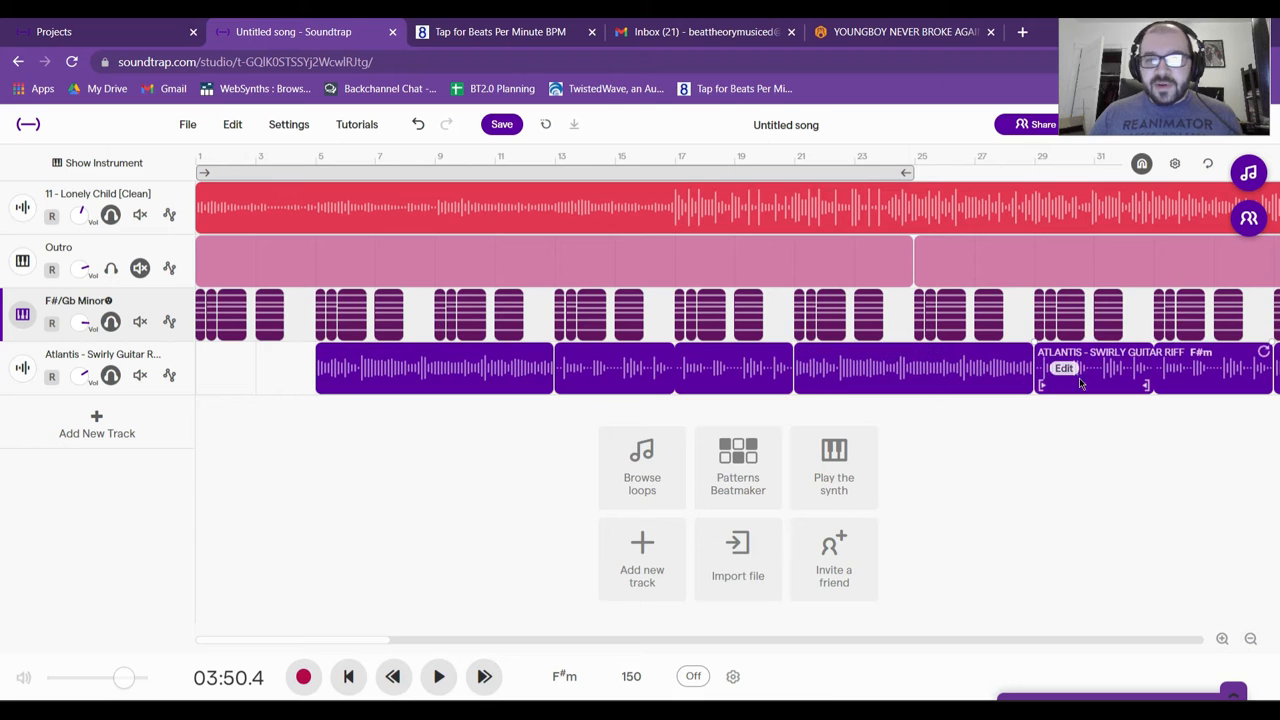
left_click(1252, 641)
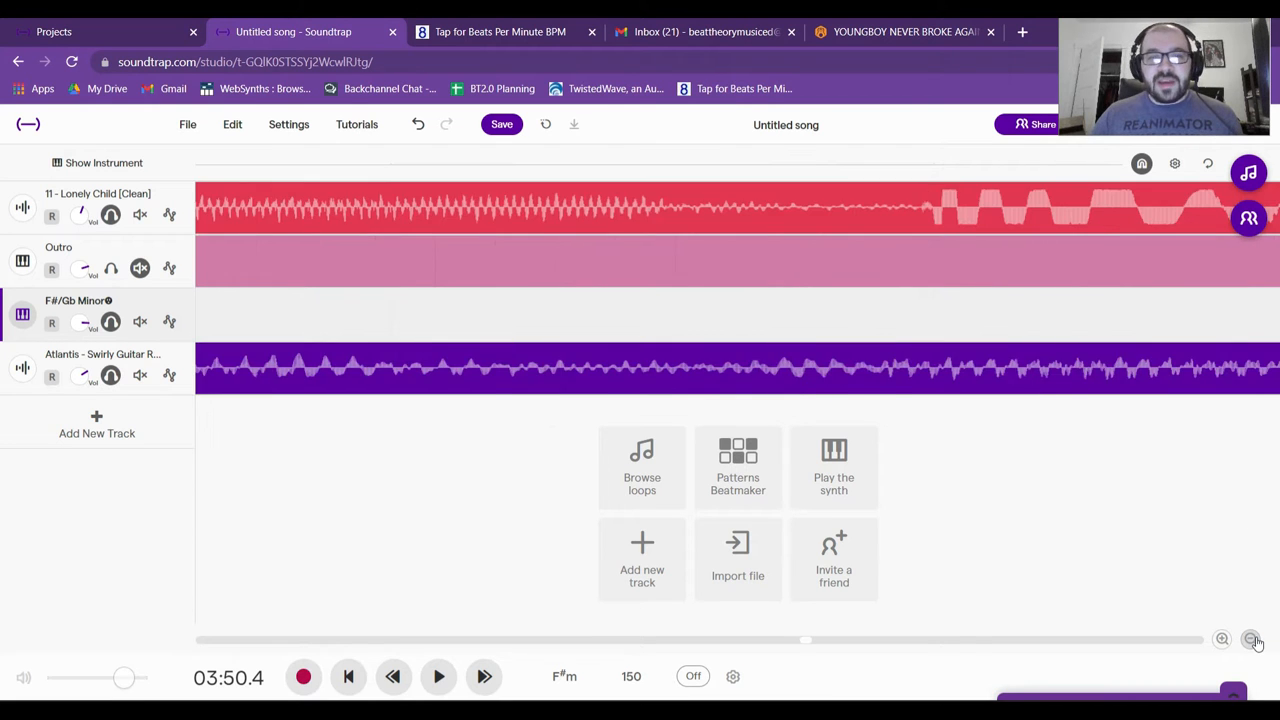
- Play the layered arrangement from bars 17, 9, 41, 73 and 105 to check the repeated guitar riffs against the chords
left_click(1252, 641)
left_click(1252, 641)
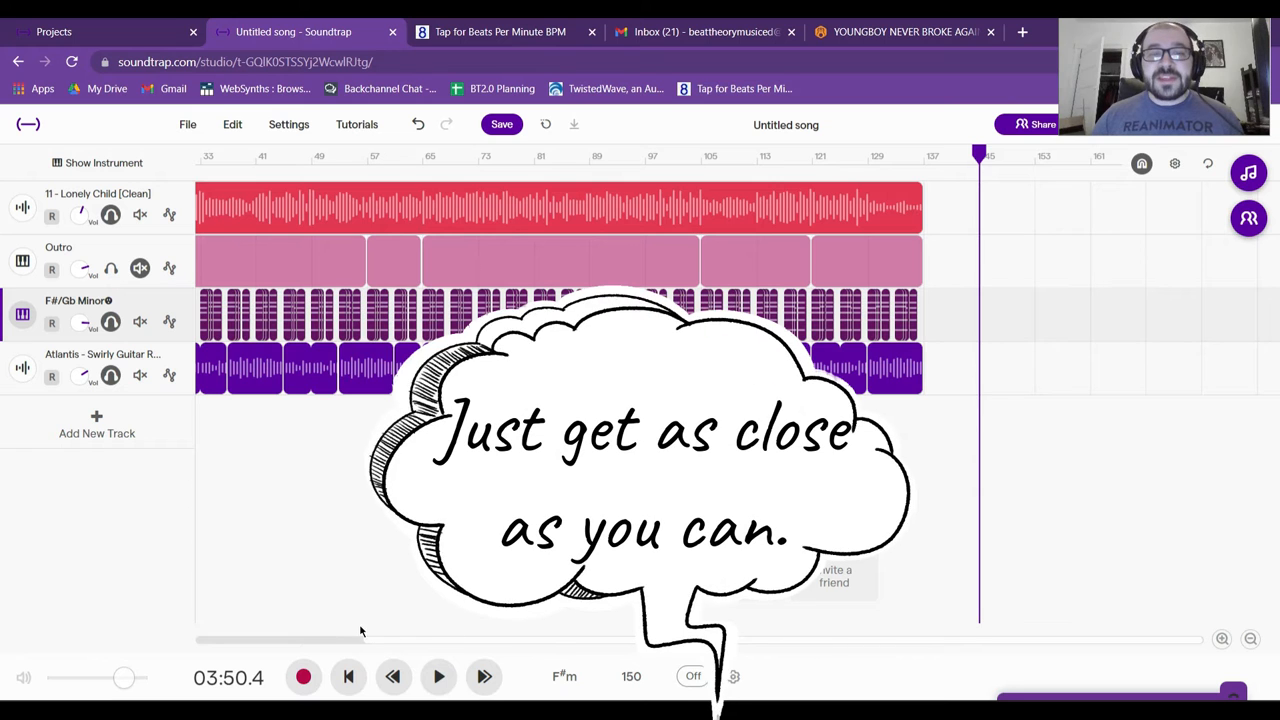
left_click_drag(389, 640, 237, 644)
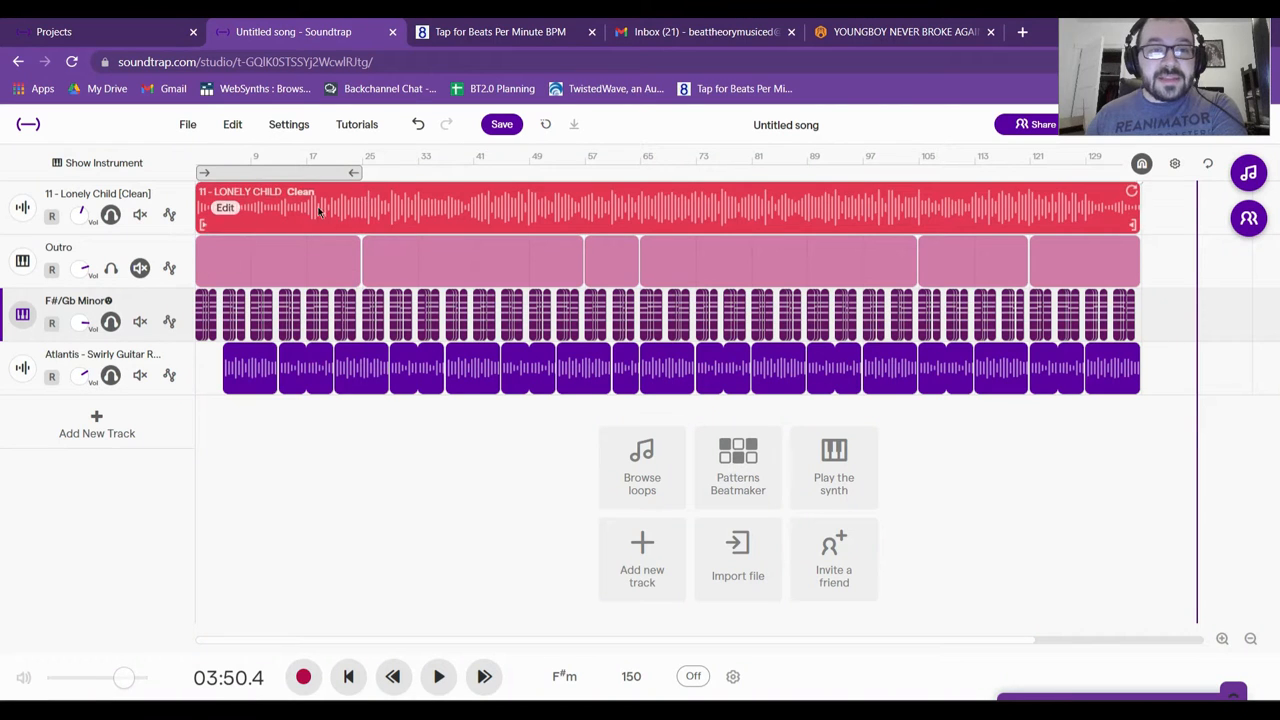
left_click(307, 158)
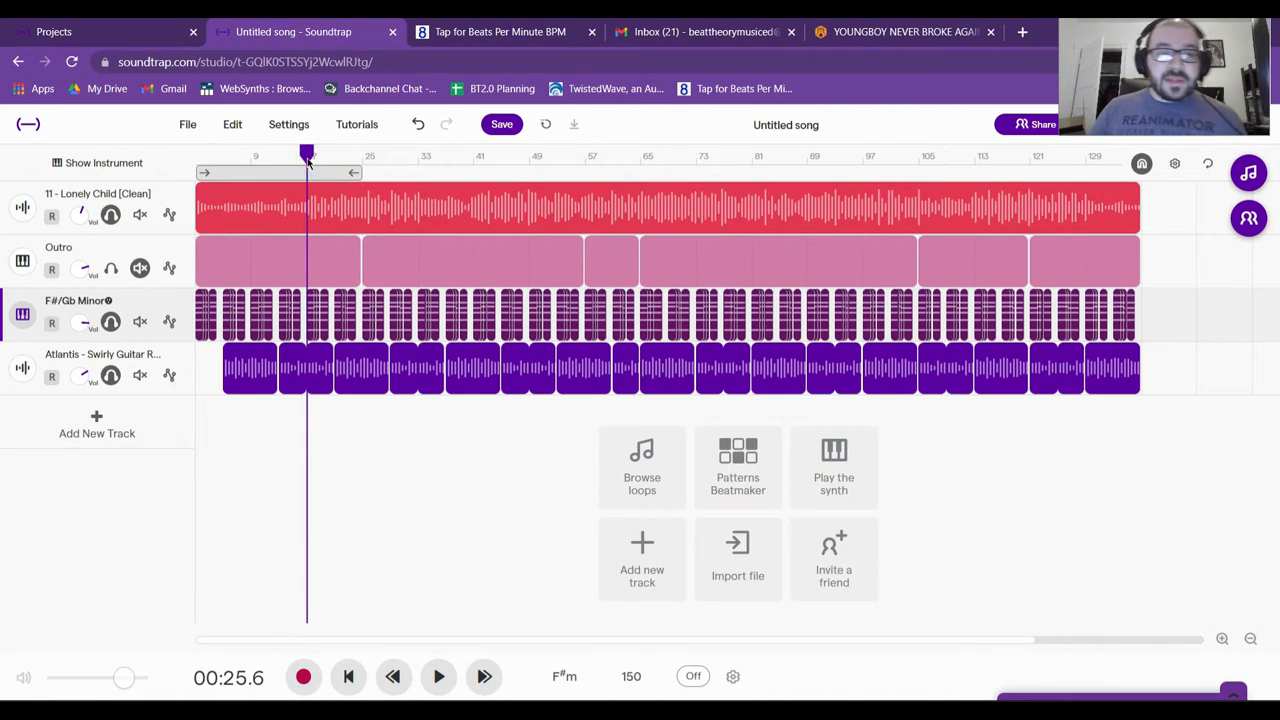
key("space")
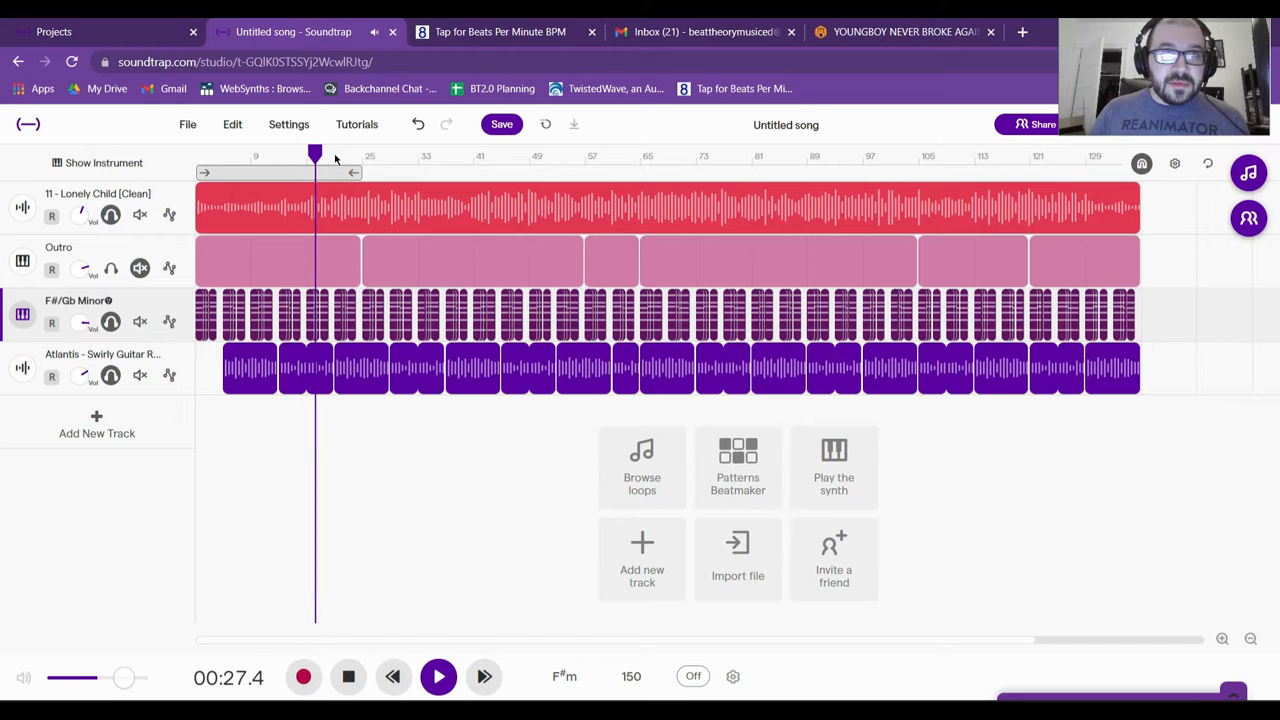
left_click(250, 156)
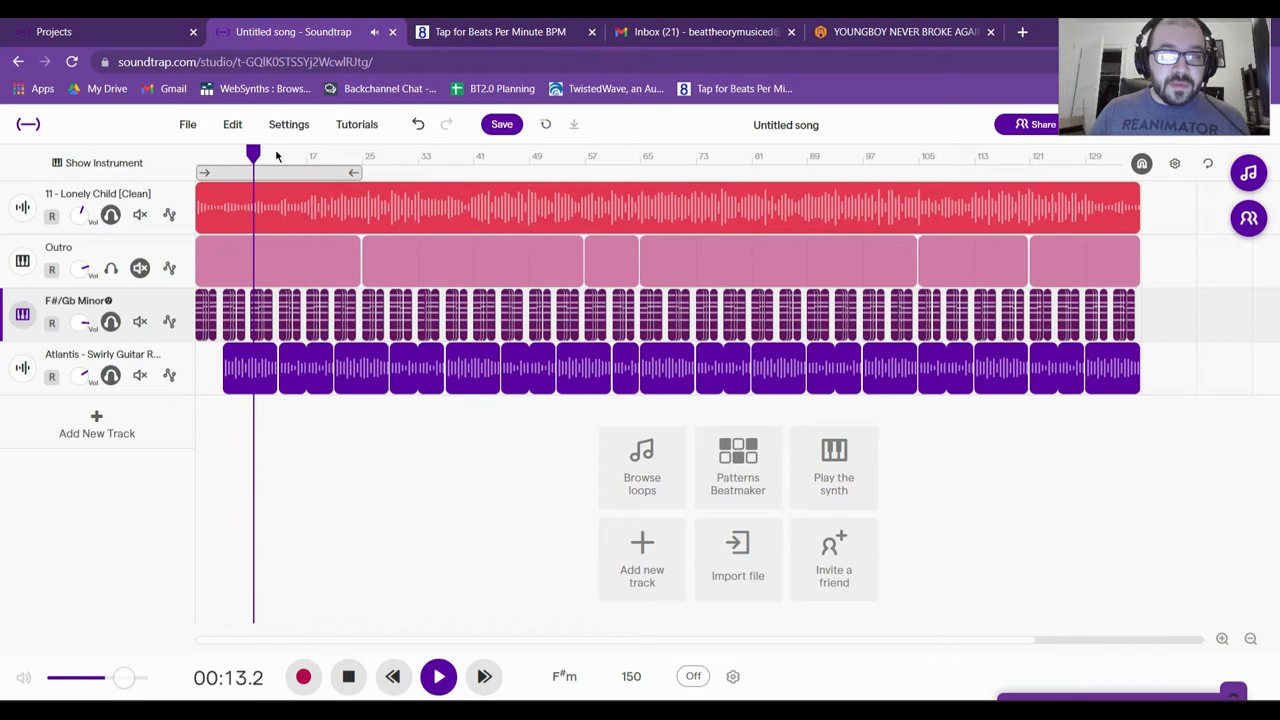
key("space")
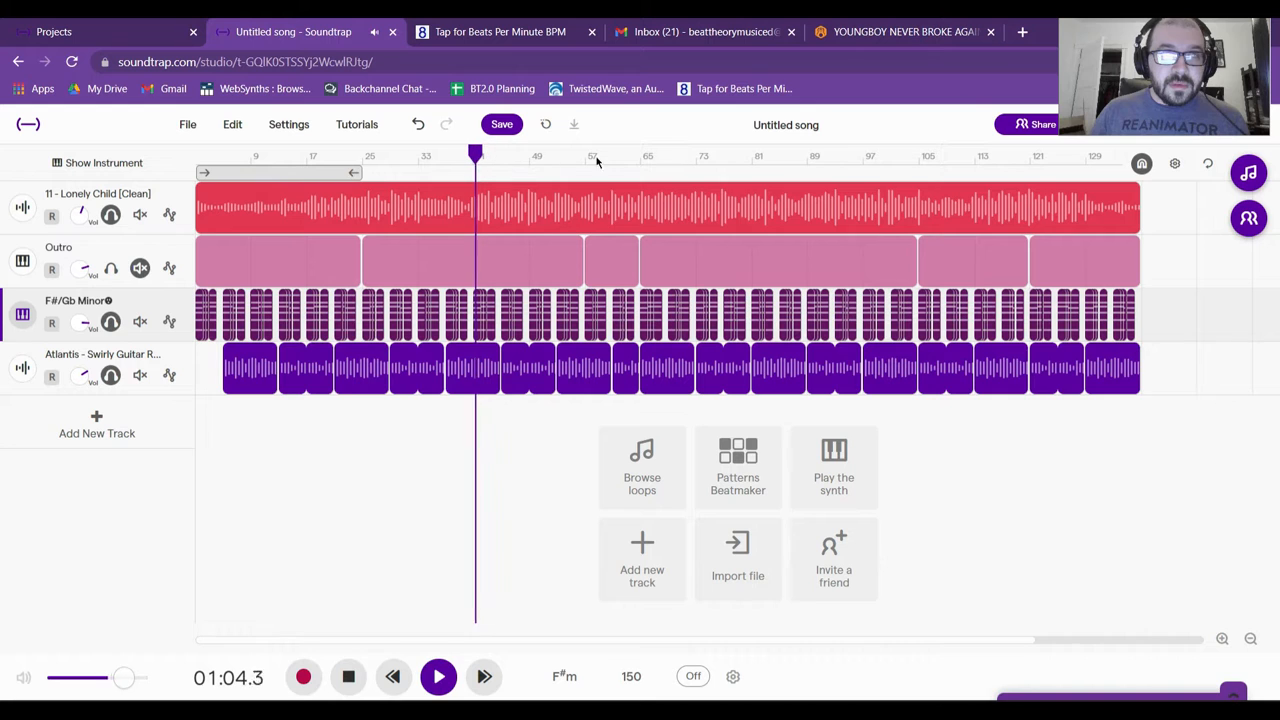
left_click(697, 158)
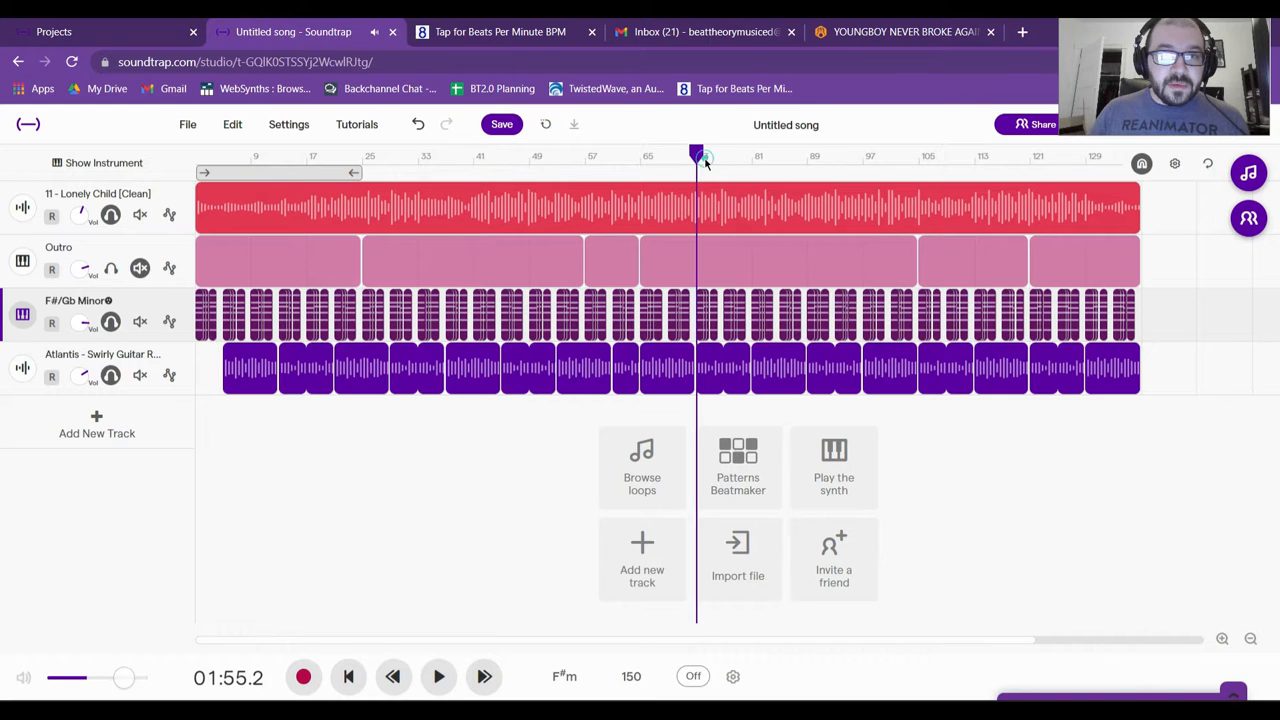
left_click(918, 160)
key("space")
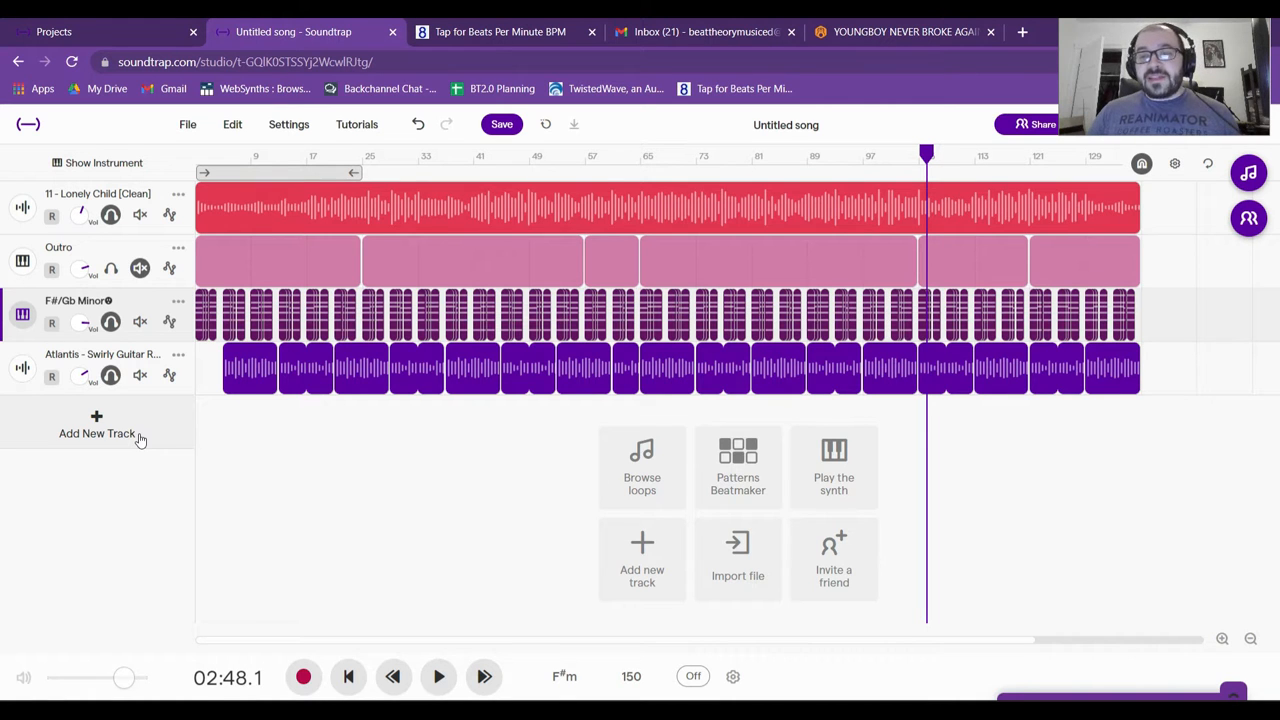
- Switch to Google Drive and open the Minor folder of the 4 Bar Scale Guide within the BEAT THEORY OFFICIAL MIDI PACKS
key("alt+Tab")
left_click(628, 178)
left_click(470, 177)
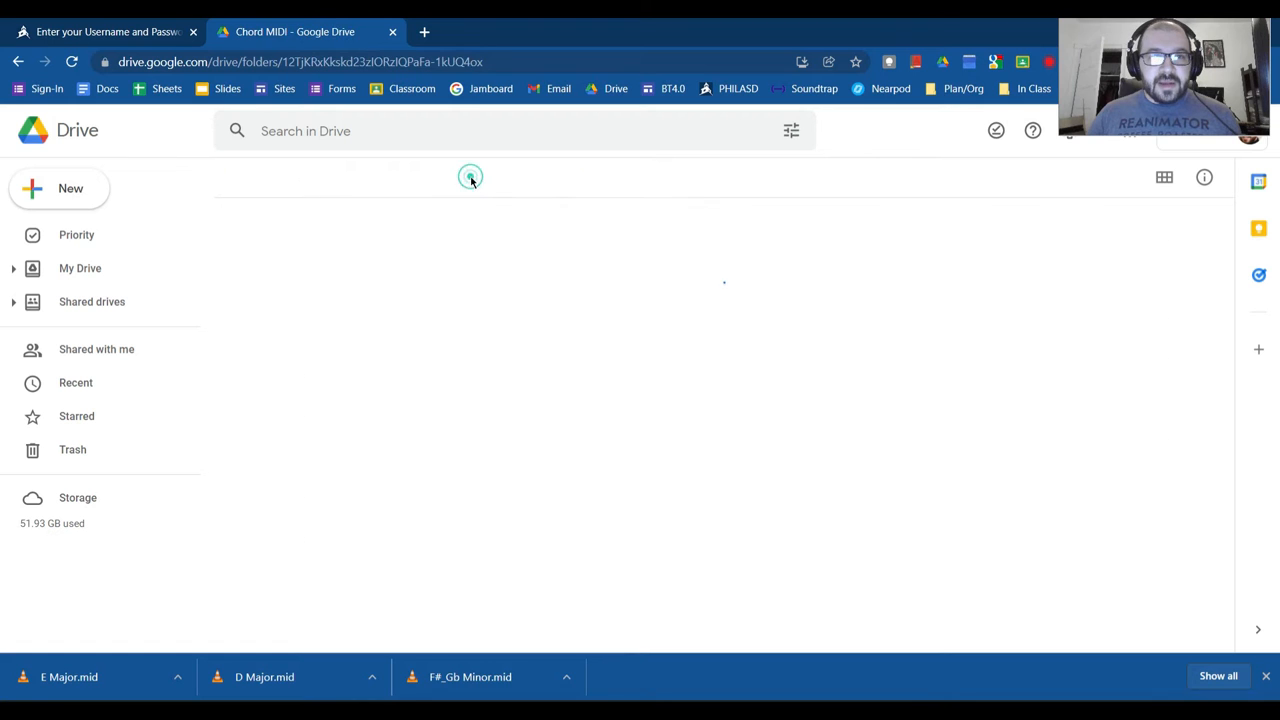
double_click(394, 303)
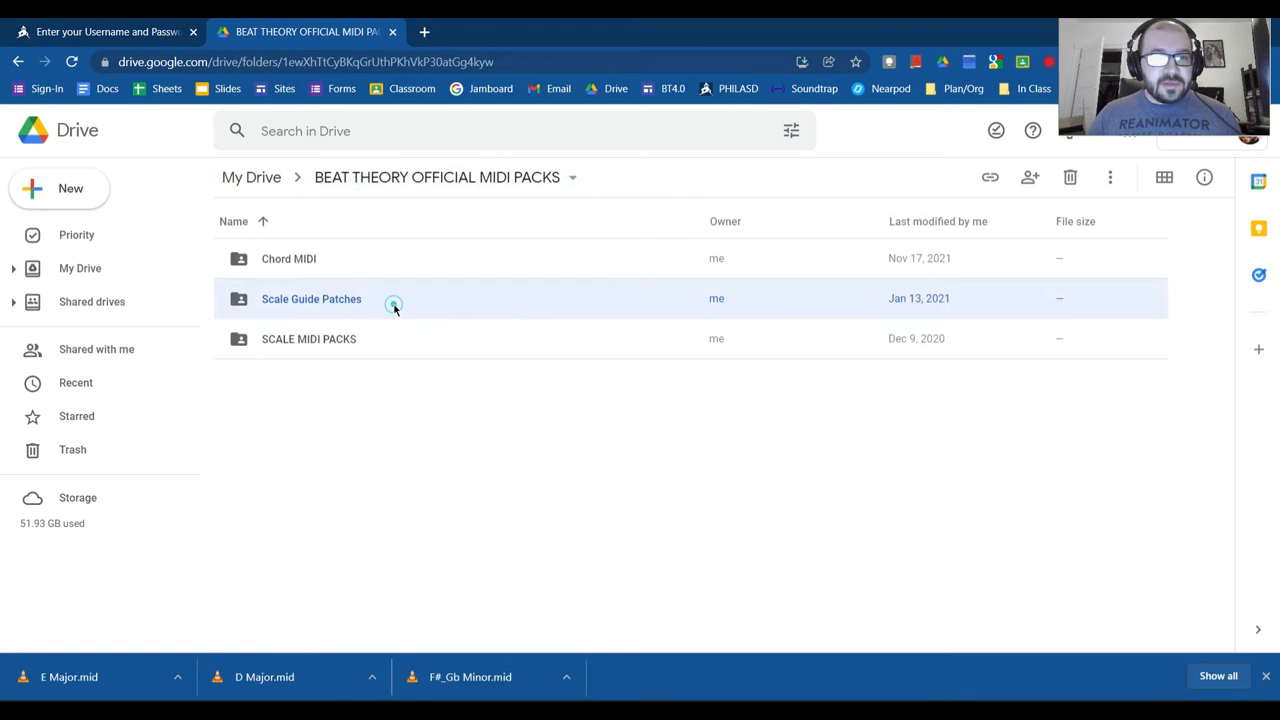
left_click(18, 66)
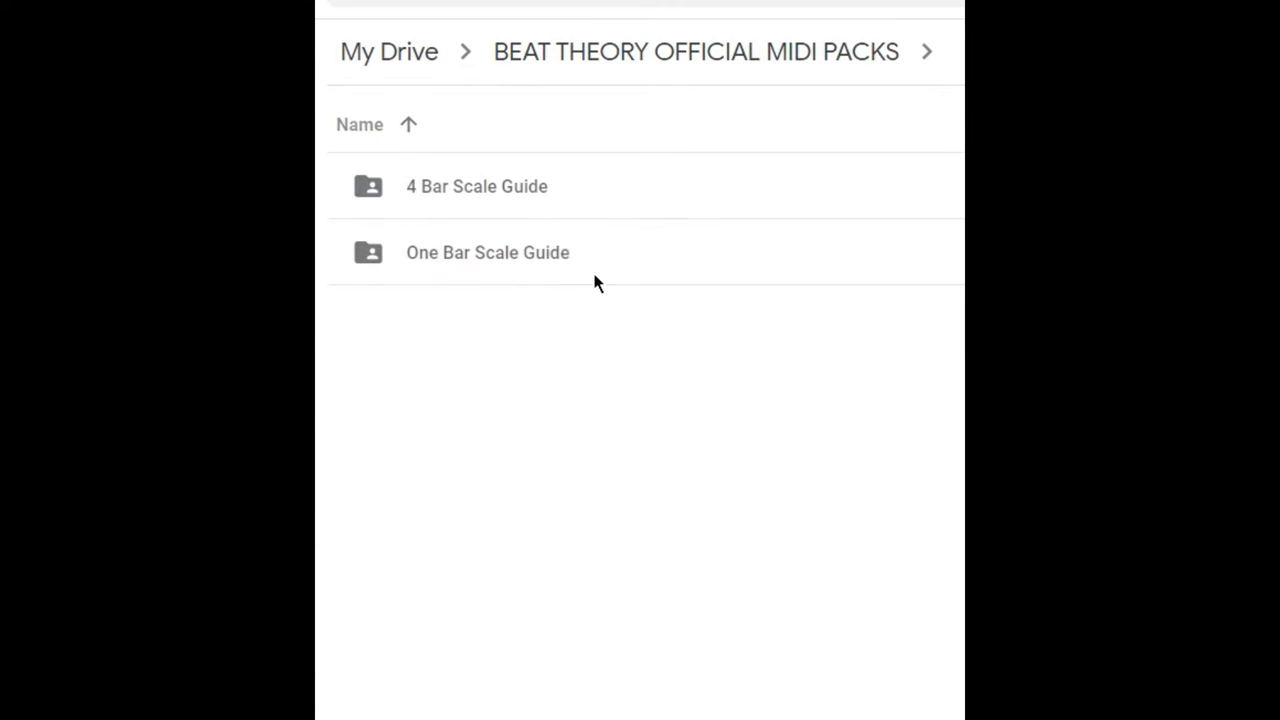
left_click(585, 205)
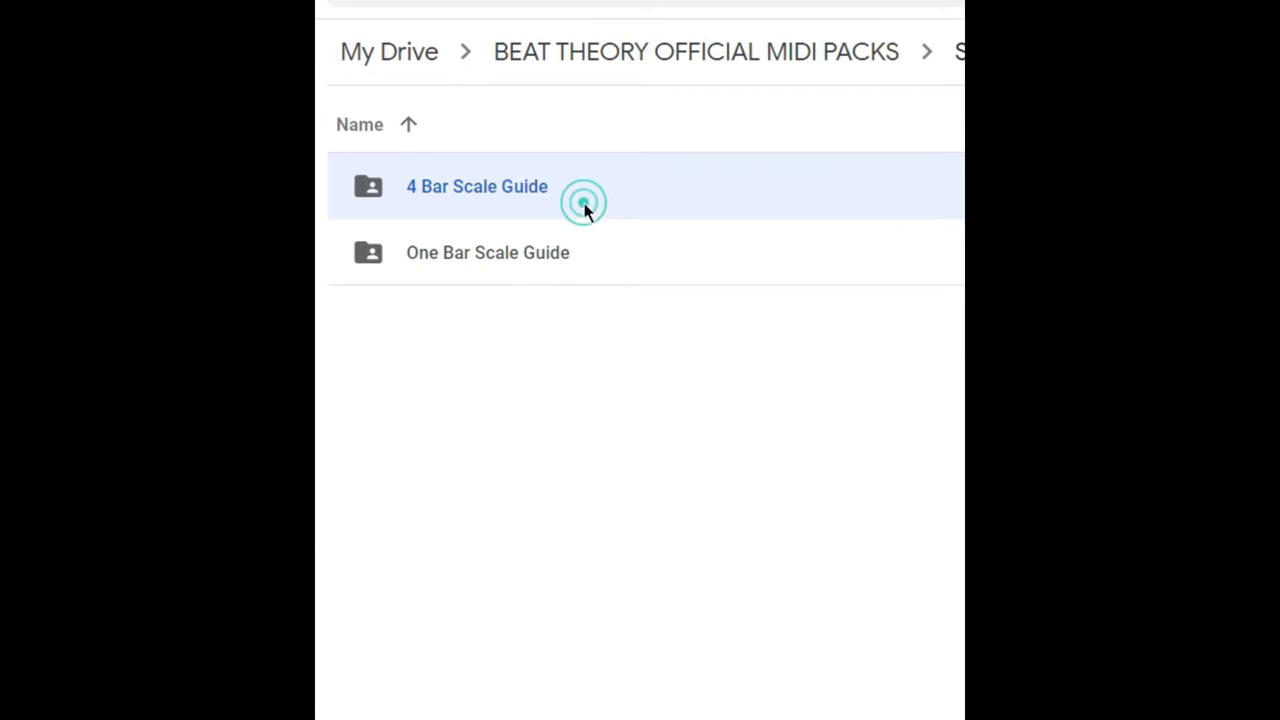
double_click(585, 205)
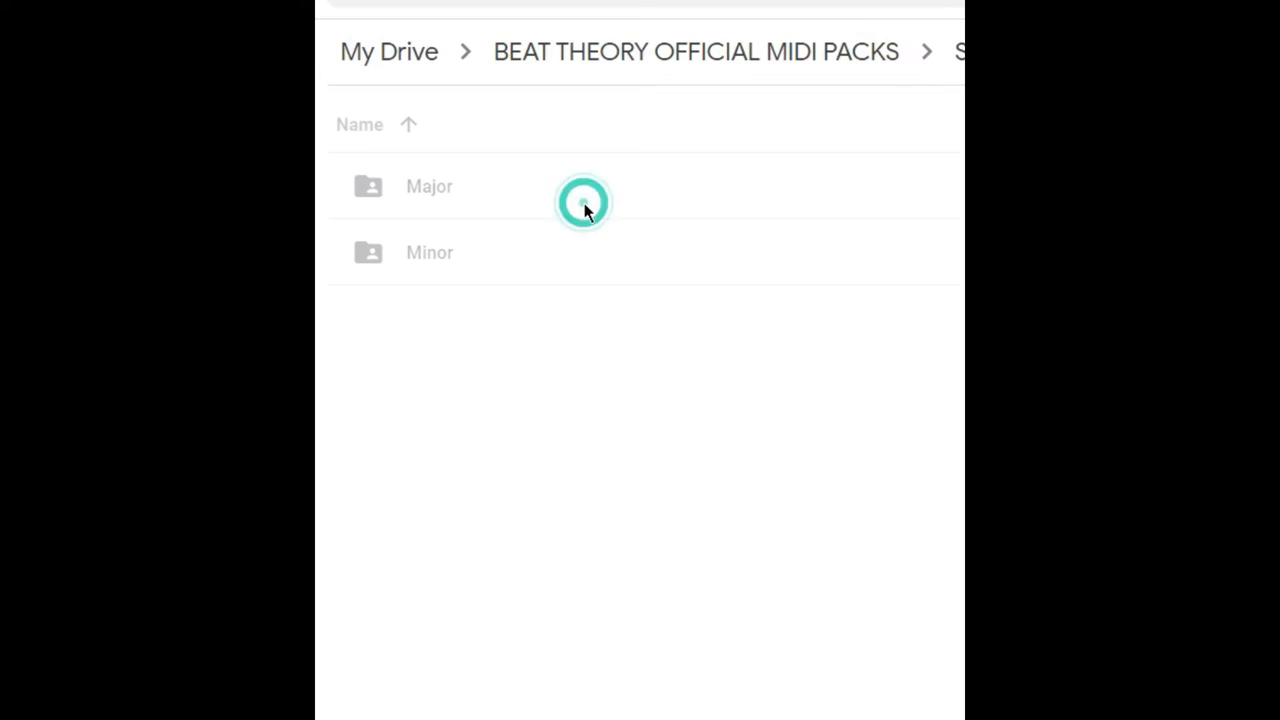
double_click(518, 264)
scroll(831, 491, "down", 2)
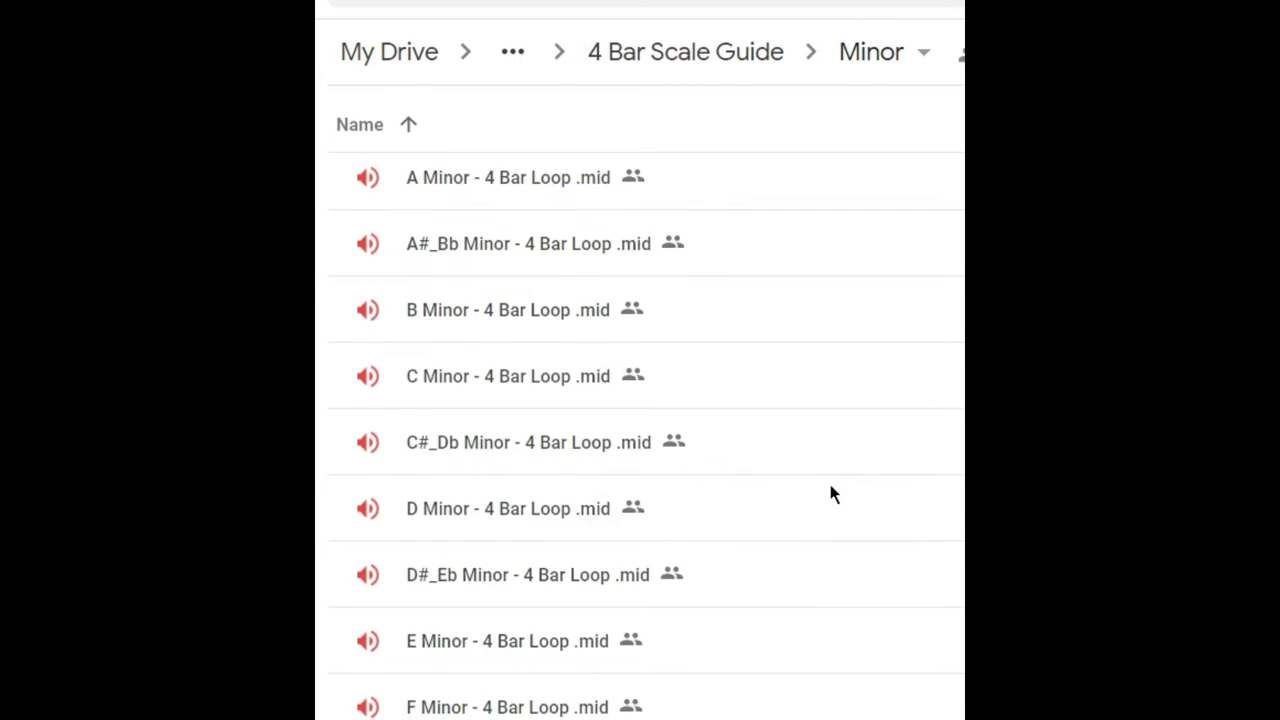
- Return to the Soundtrap song and import the F# Minor - 4 Bar Loop MIDI file as a new track
left_click(697, 670)
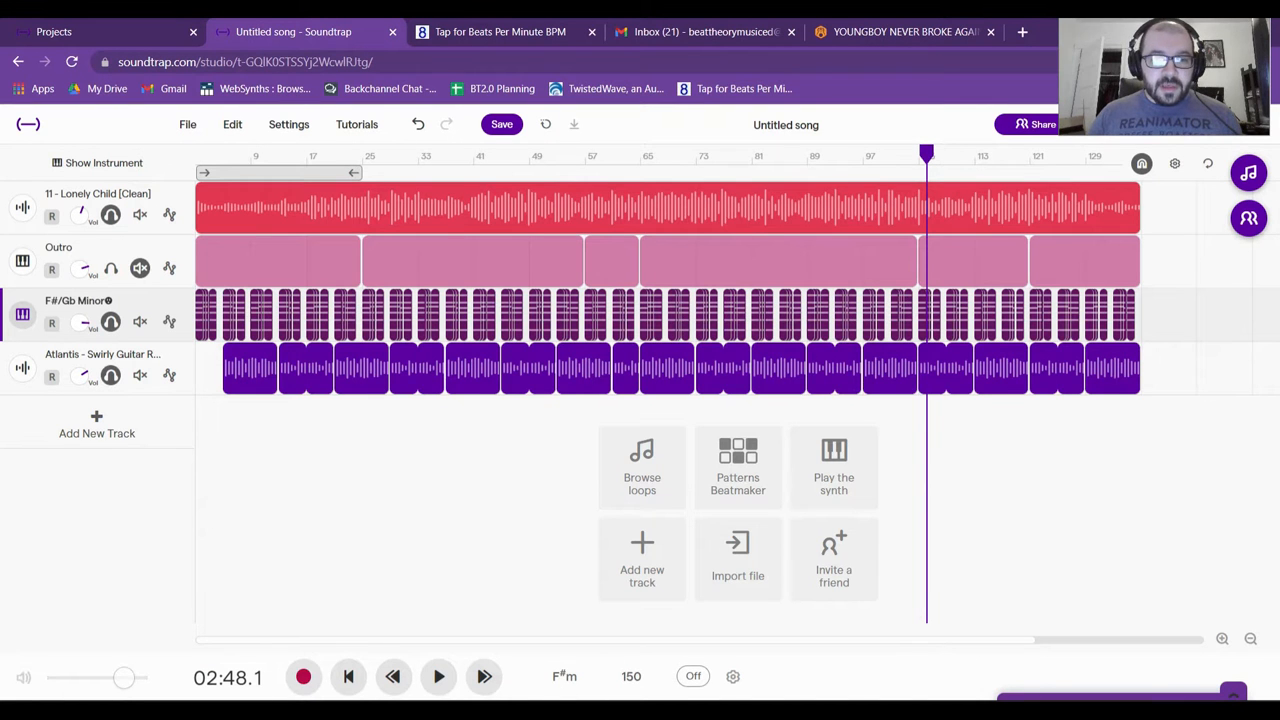
left_click(693, 712)
scroll(736, 359, "up", 2)
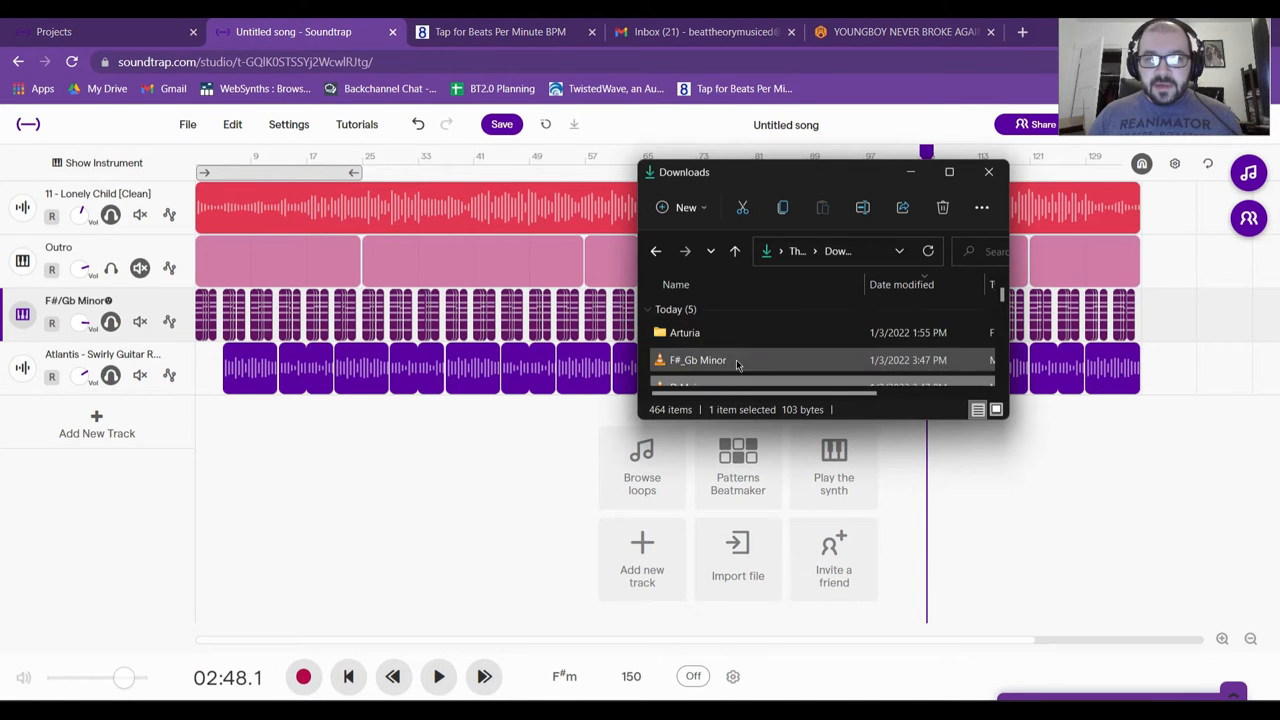
left_click(737, 555)
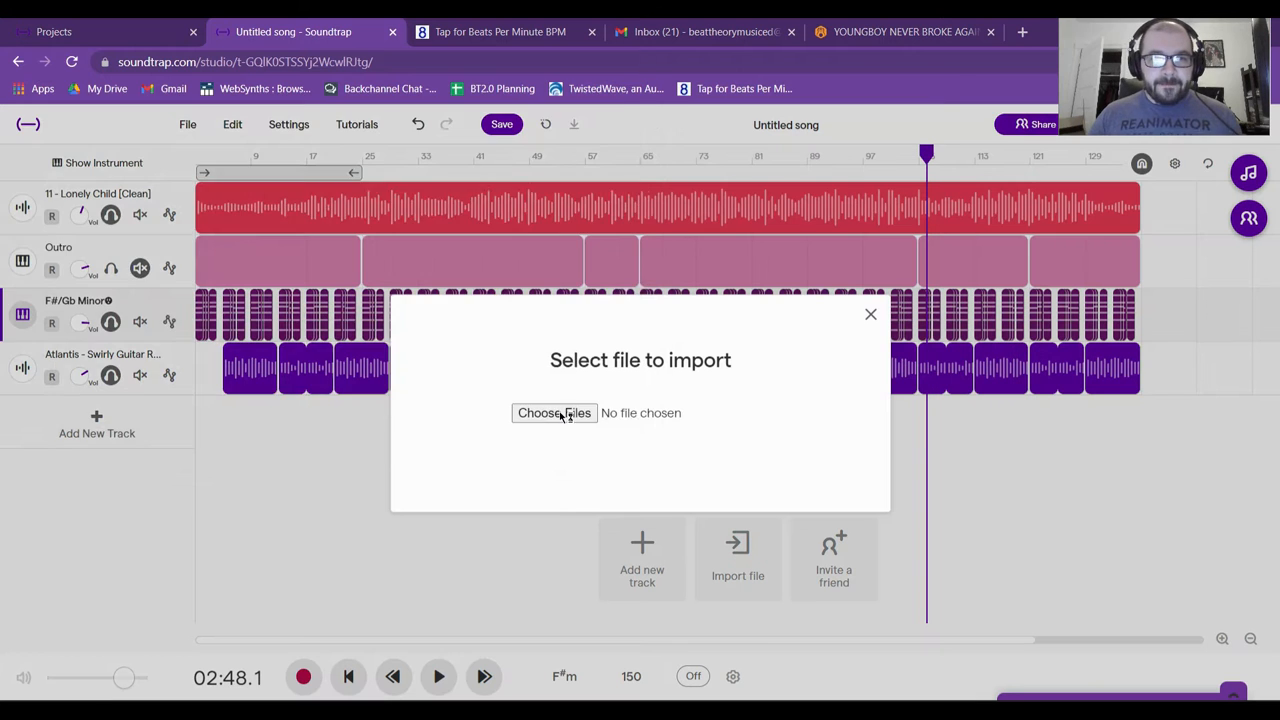
left_click(557, 412)
double_click(421, 176)
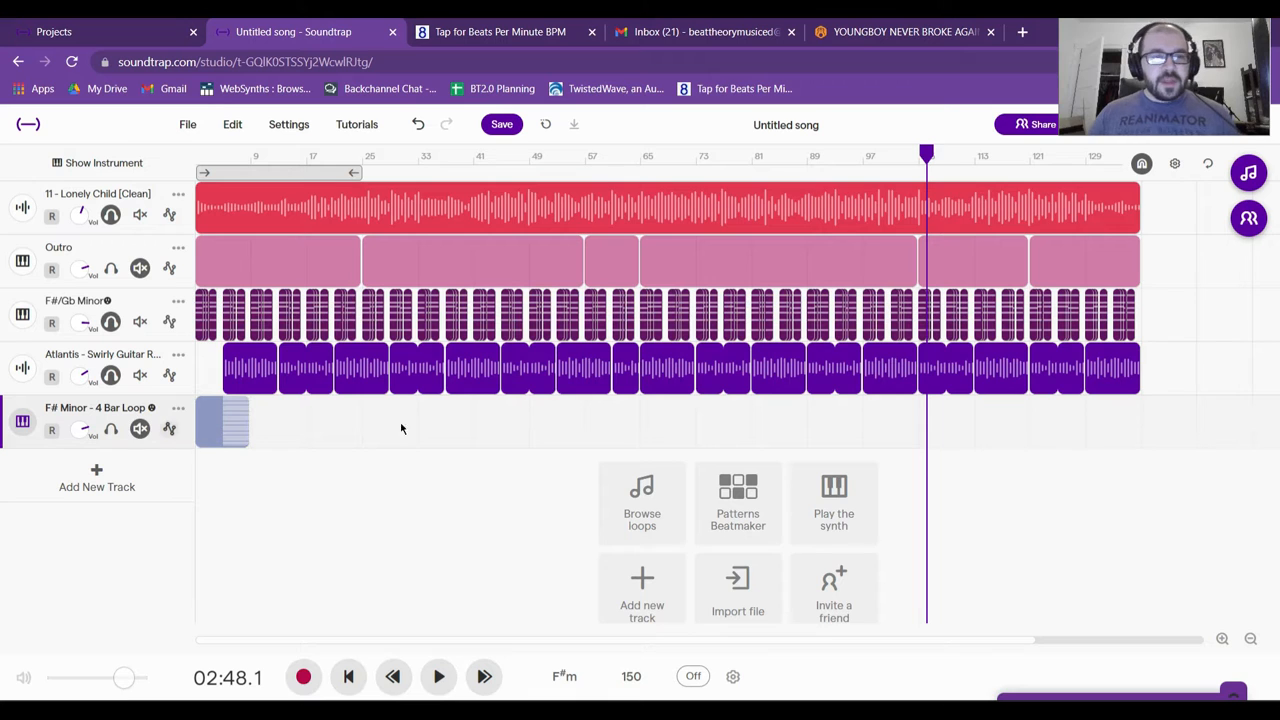
- Solo the F# Minor - 4 Bar Loop track so it plays along with the chords and guitar riffs
left_click(1221, 638)
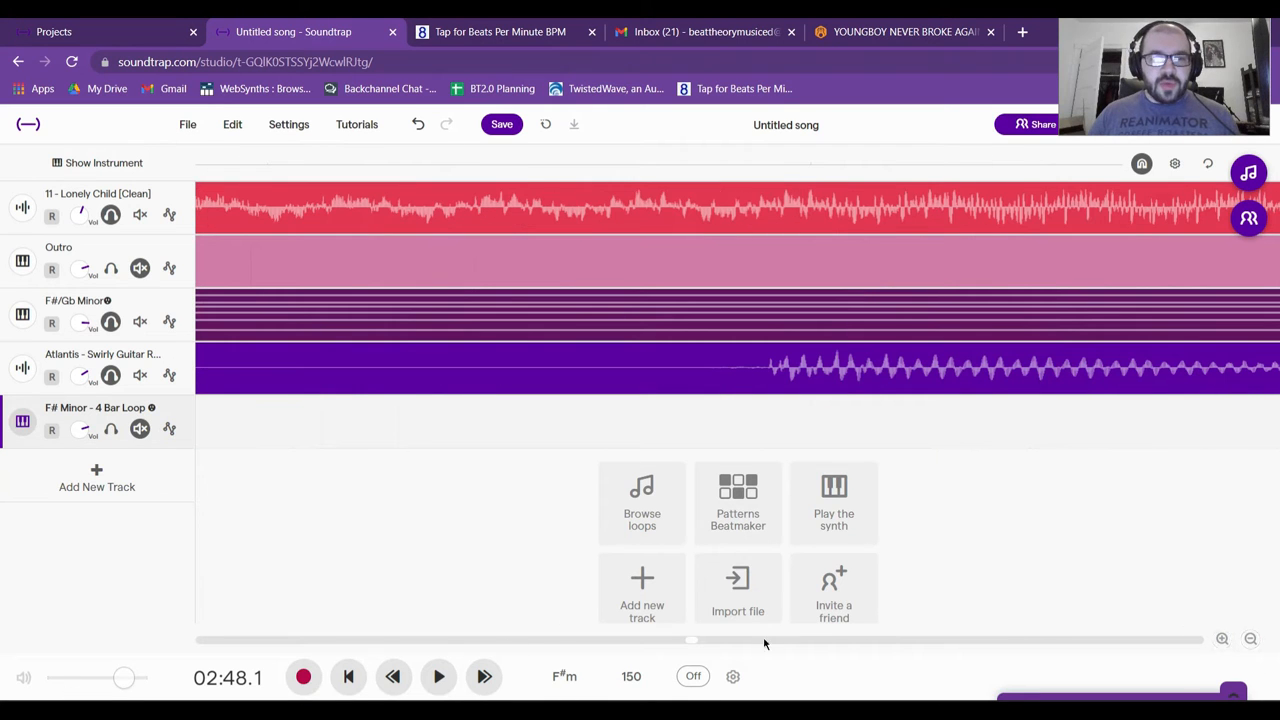
left_click_drag(688, 642, 363, 634)
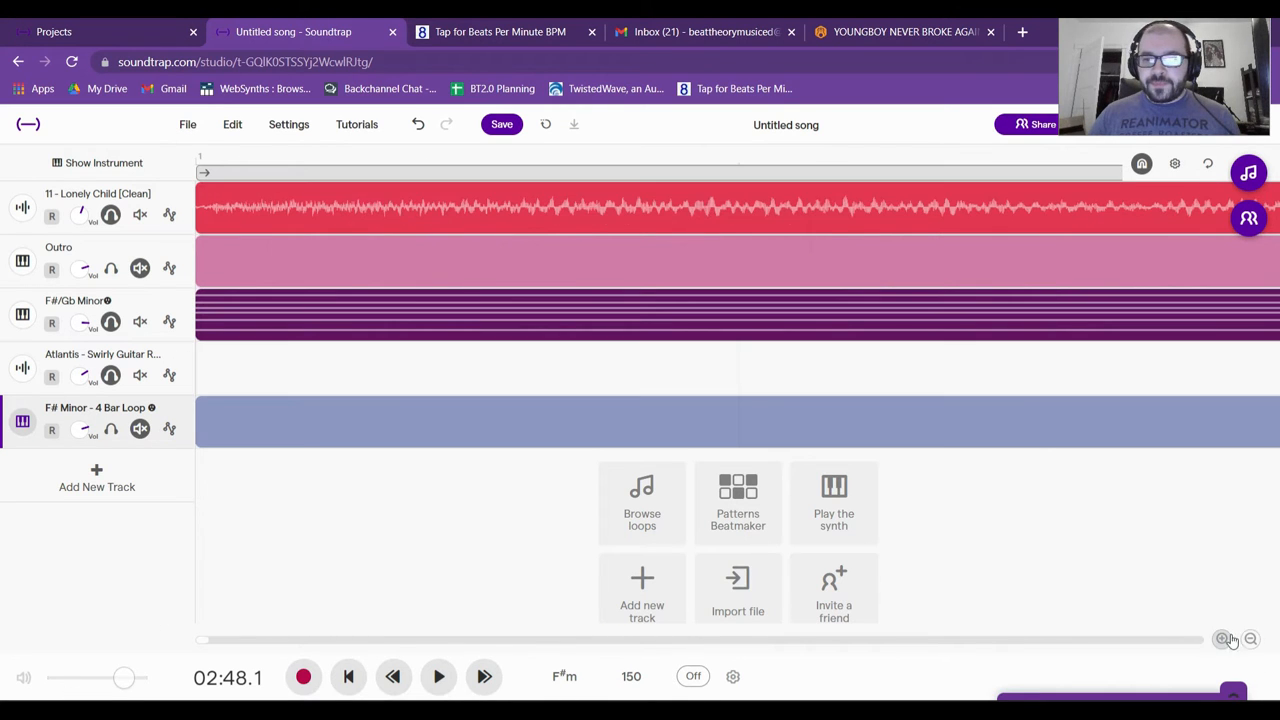
left_click(1250, 638)
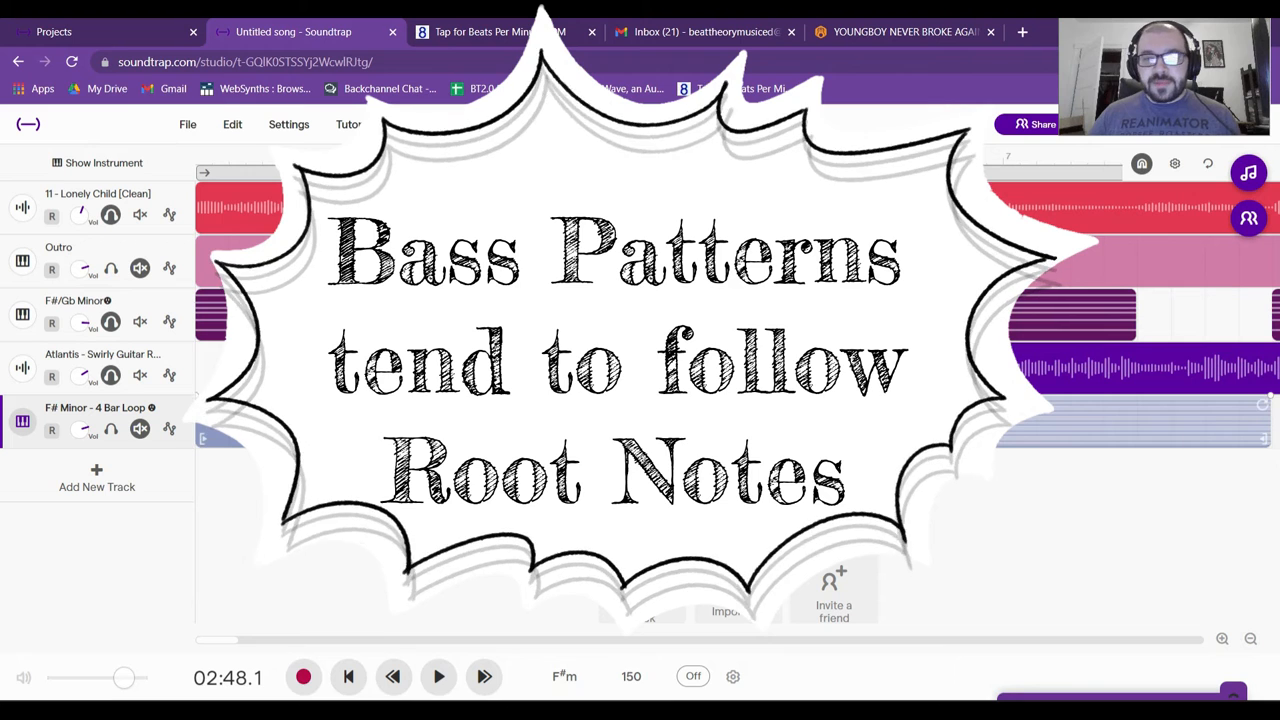
left_click_drag(1229, 433, 1180, 437)
left_click_drag(237, 640, 171, 646)
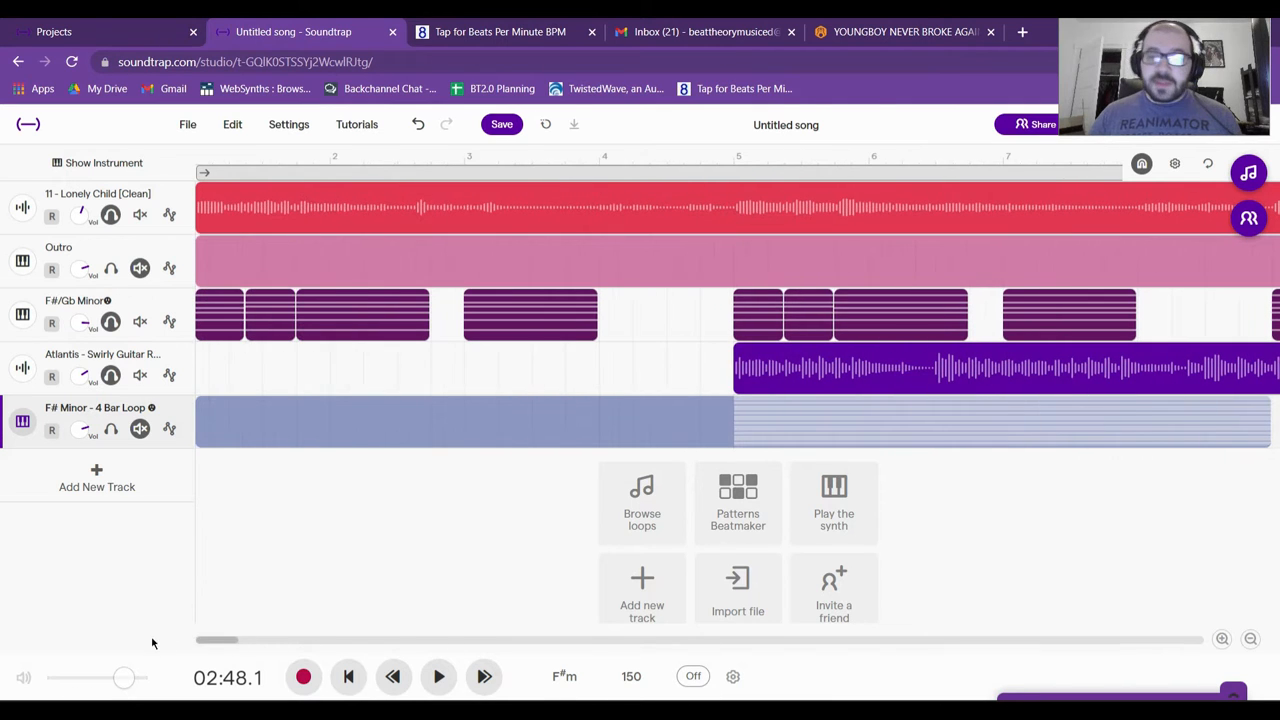
left_click(226, 425)
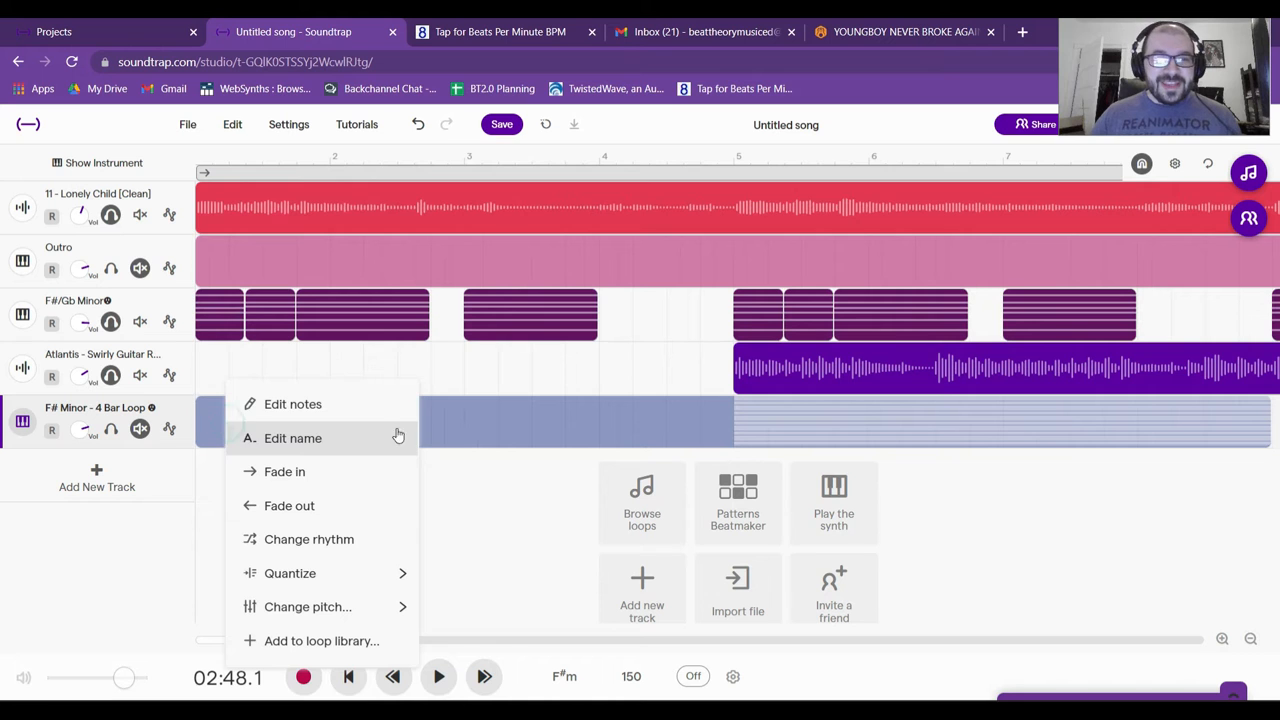
left_click(112, 436)
left_click(110, 430)
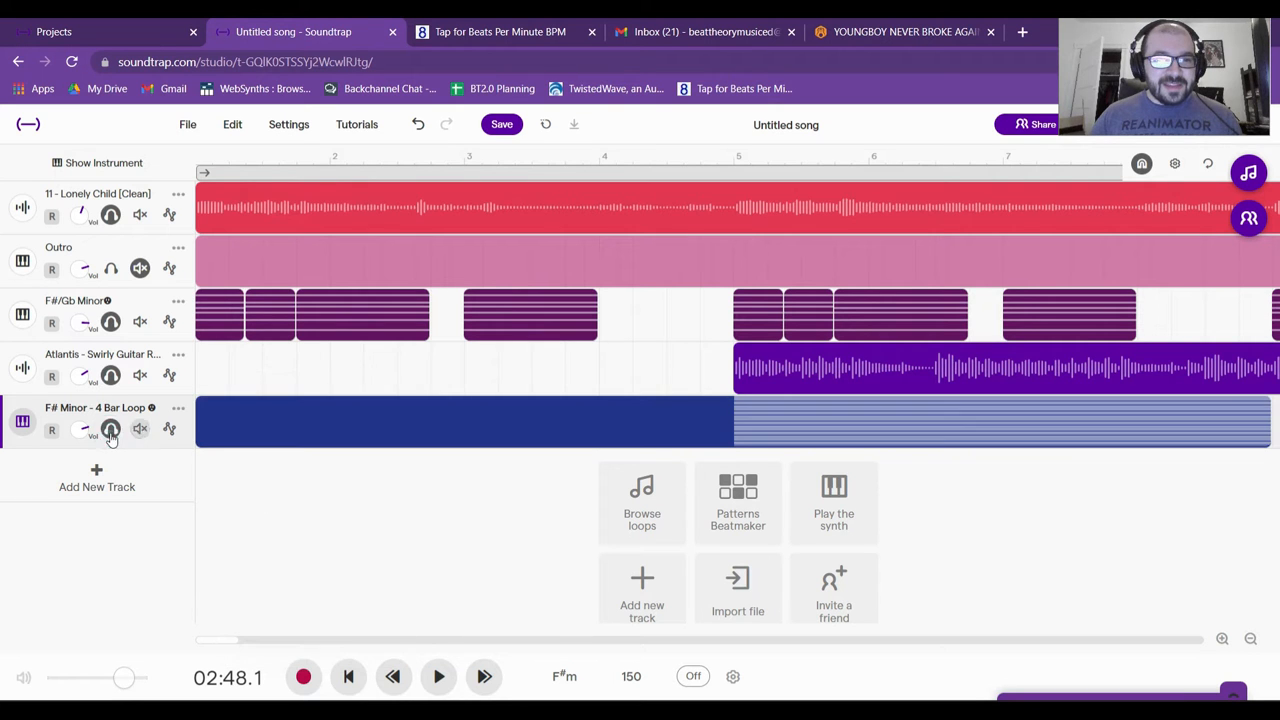
- Preview Bass - Kick (808) presets and change the F# Minor loop track's instrument to 808 Punch Tape Octave
left_click(22, 422)
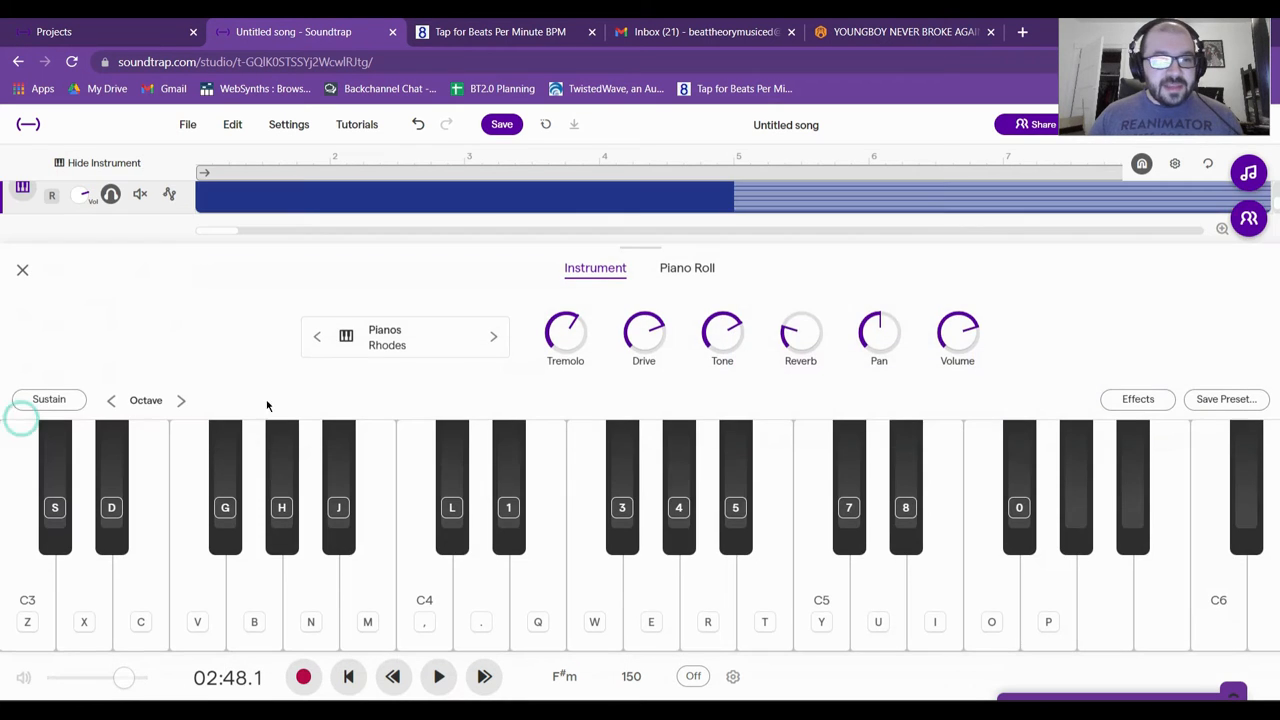
left_click(416, 354)
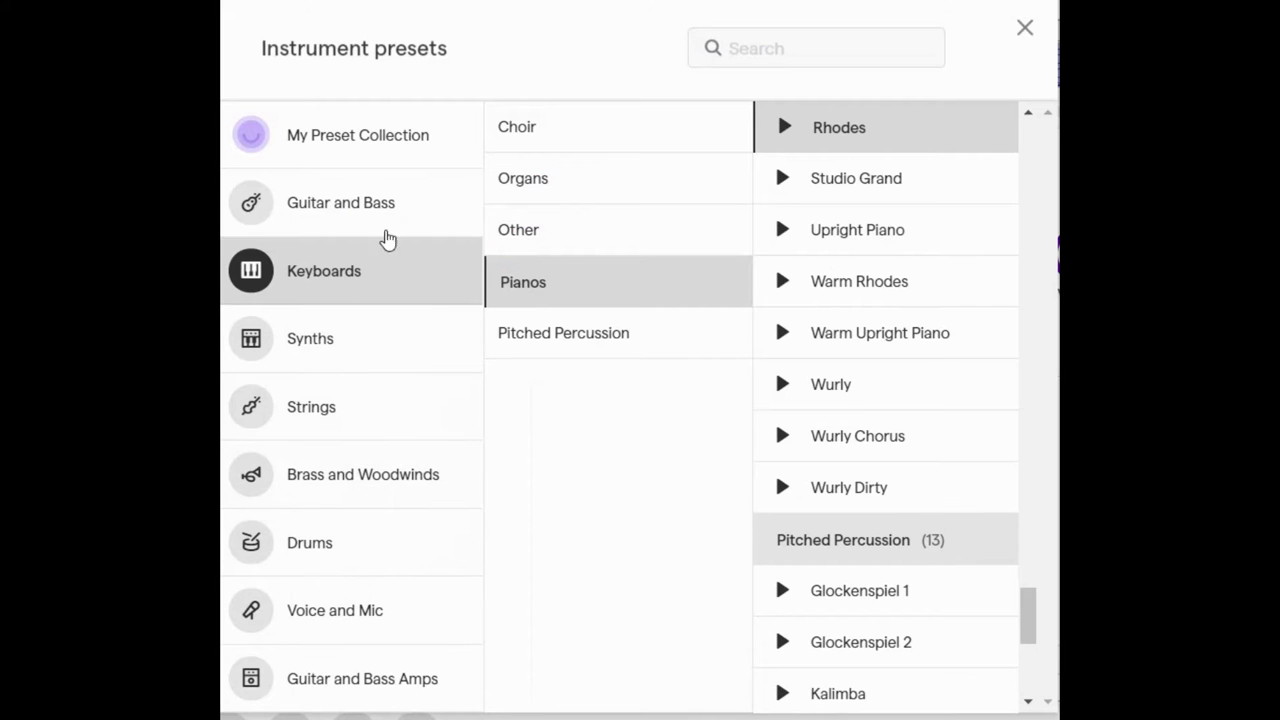
left_click(386, 206)
left_click(617, 292)
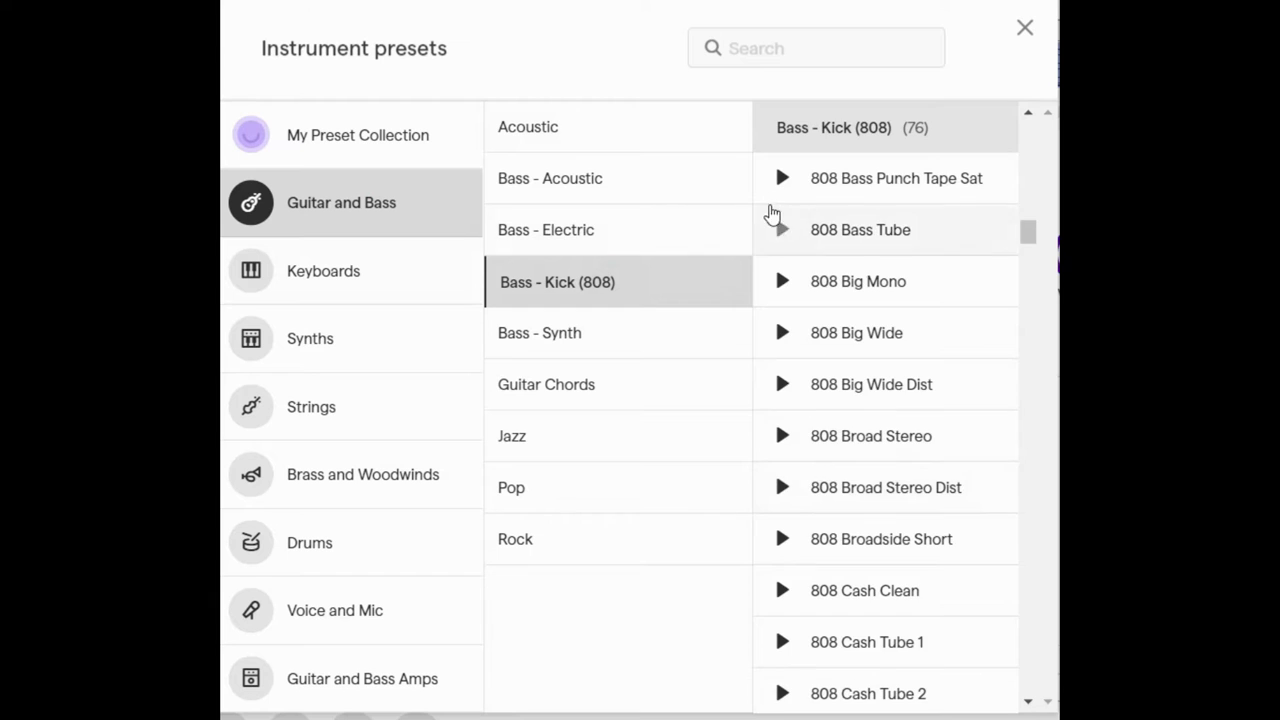
scroll(786, 337, "down", 10)
scroll(801, 478, "down", 3)
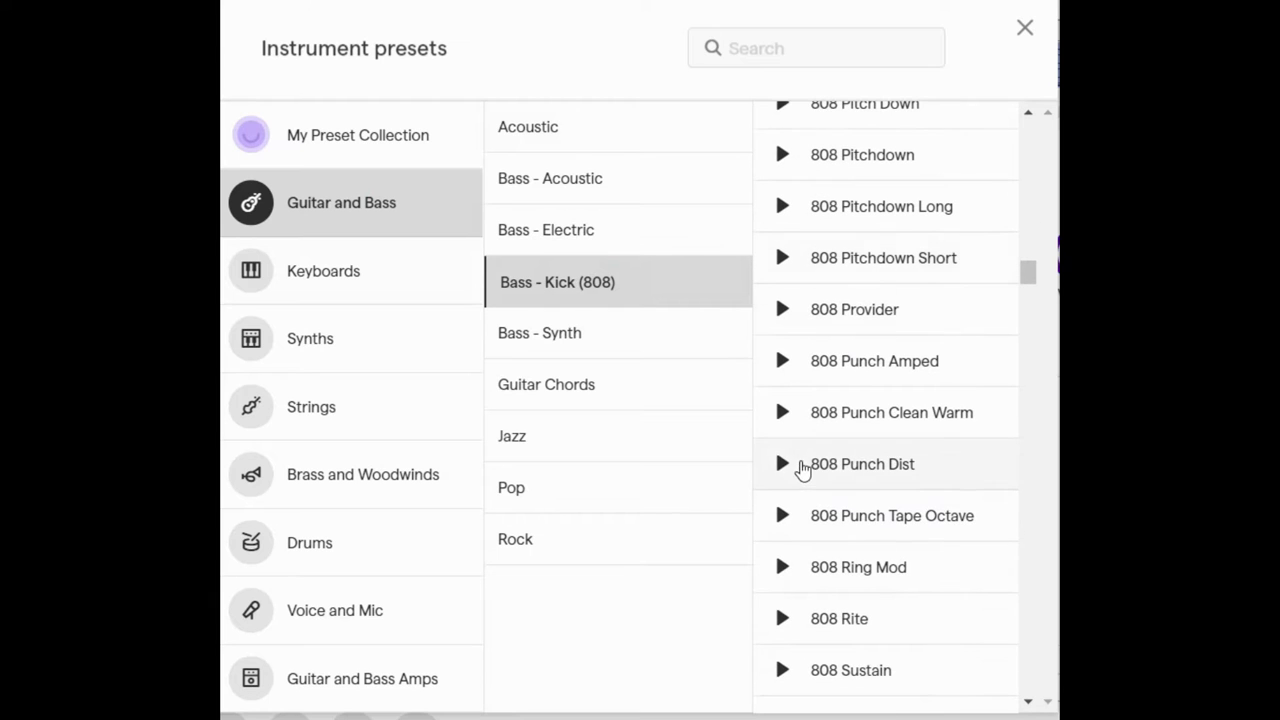
left_click(781, 414)
left_click(787, 524)
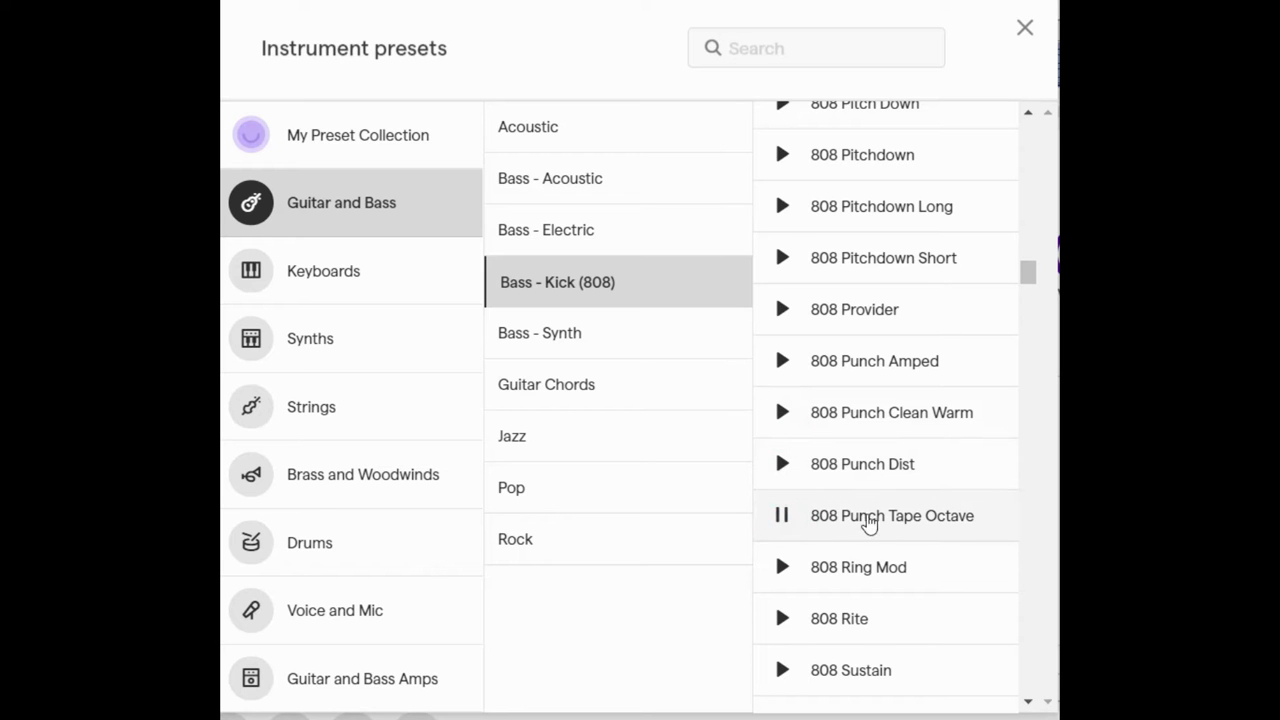
left_click(905, 520)
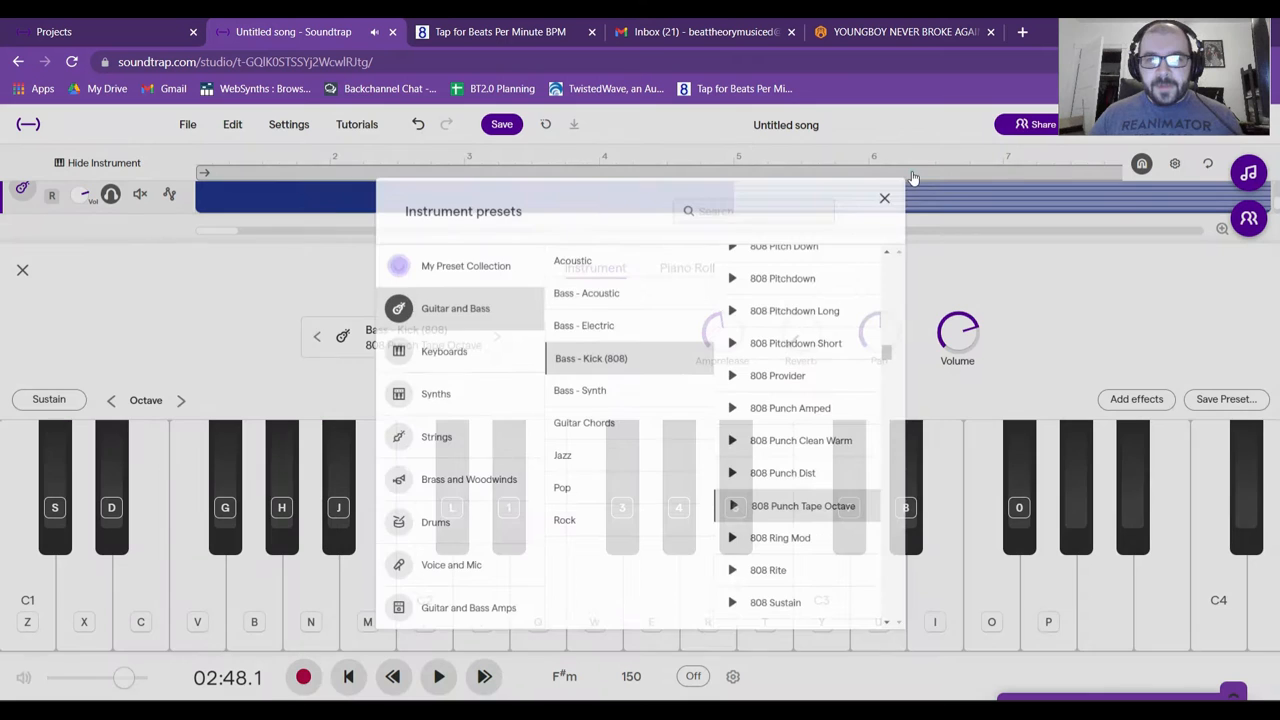
left_click(1025, 27)
left_click(22, 269)
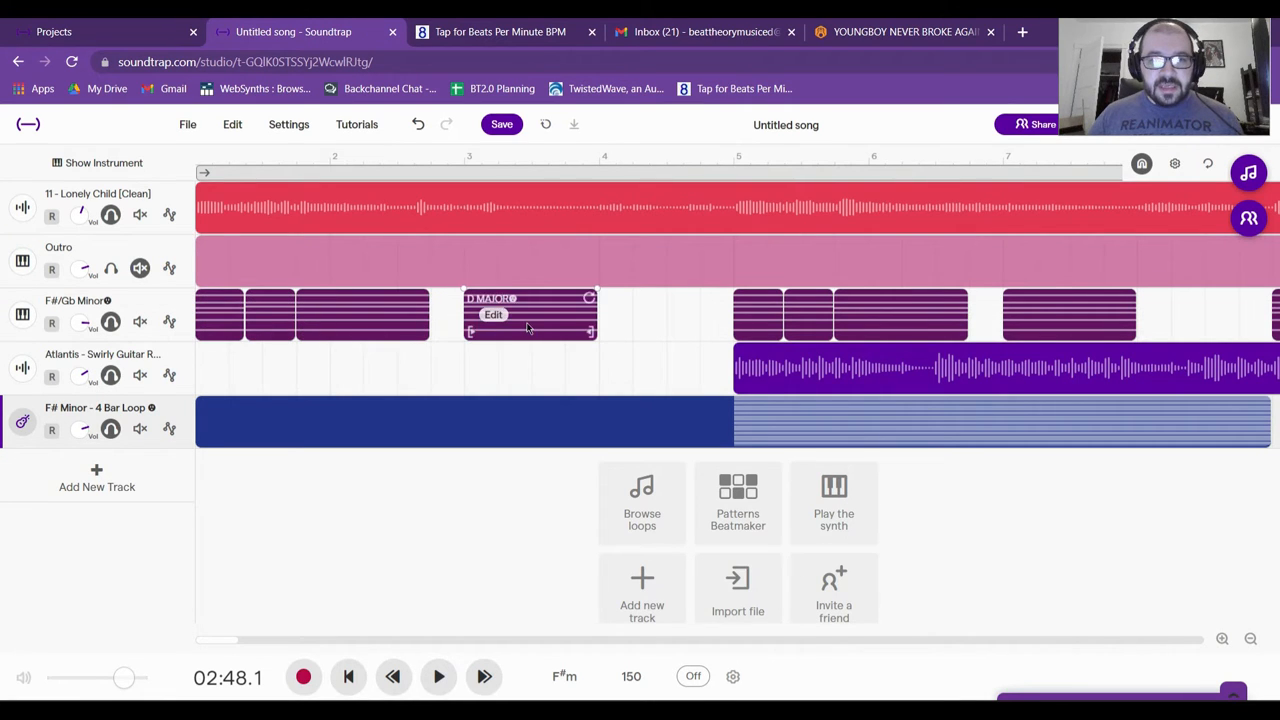
- Open the F# Minor loop's notes in the piano roll and audition keys down to F#3 to find the bass register
right_click(224, 420)
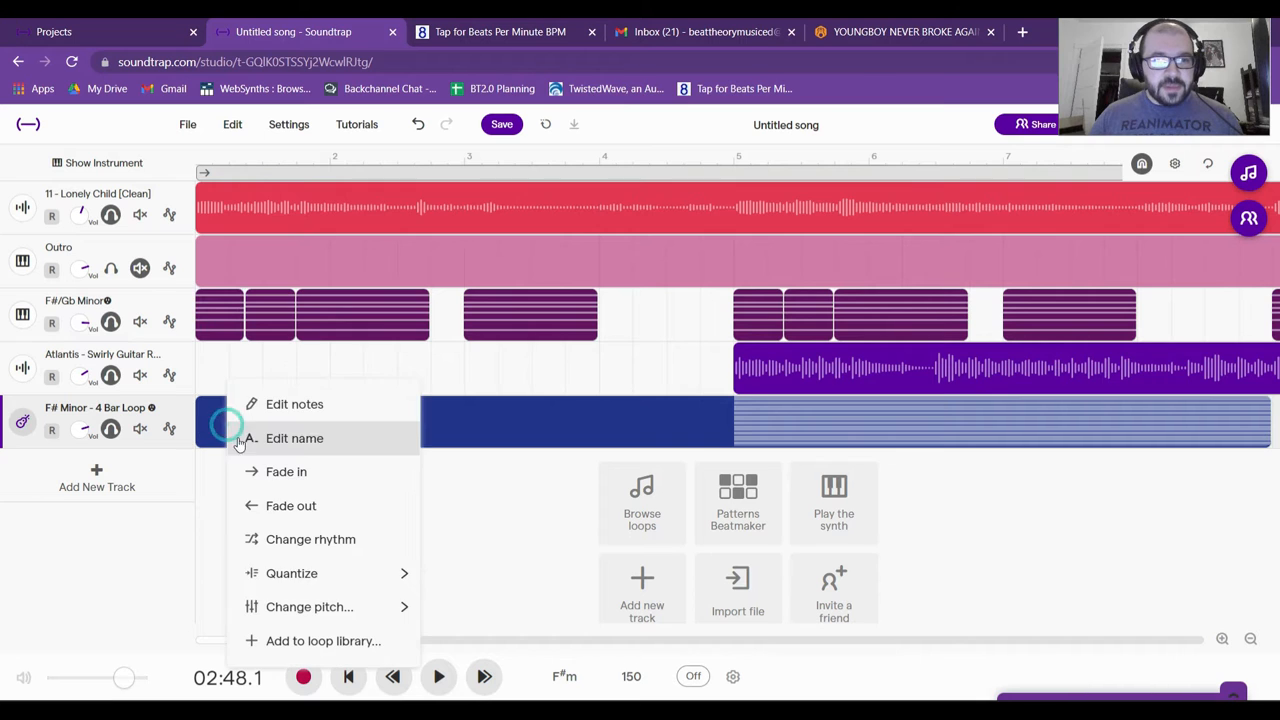
left_click(299, 406)
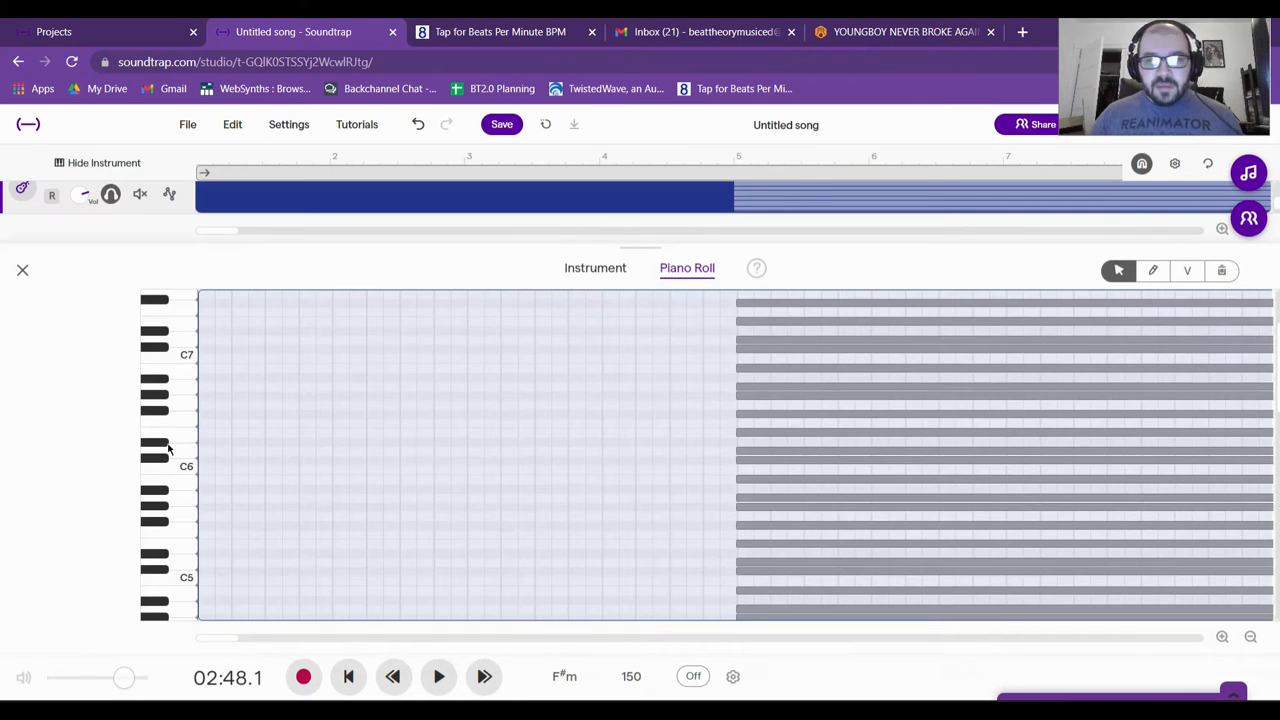
left_click(169, 443)
left_click(173, 560)
scroll(173, 557, "down", 1)
scroll(49, 410, "down", 2)
left_click_drag(62, 320, 60, 535)
left_click(62, 412)
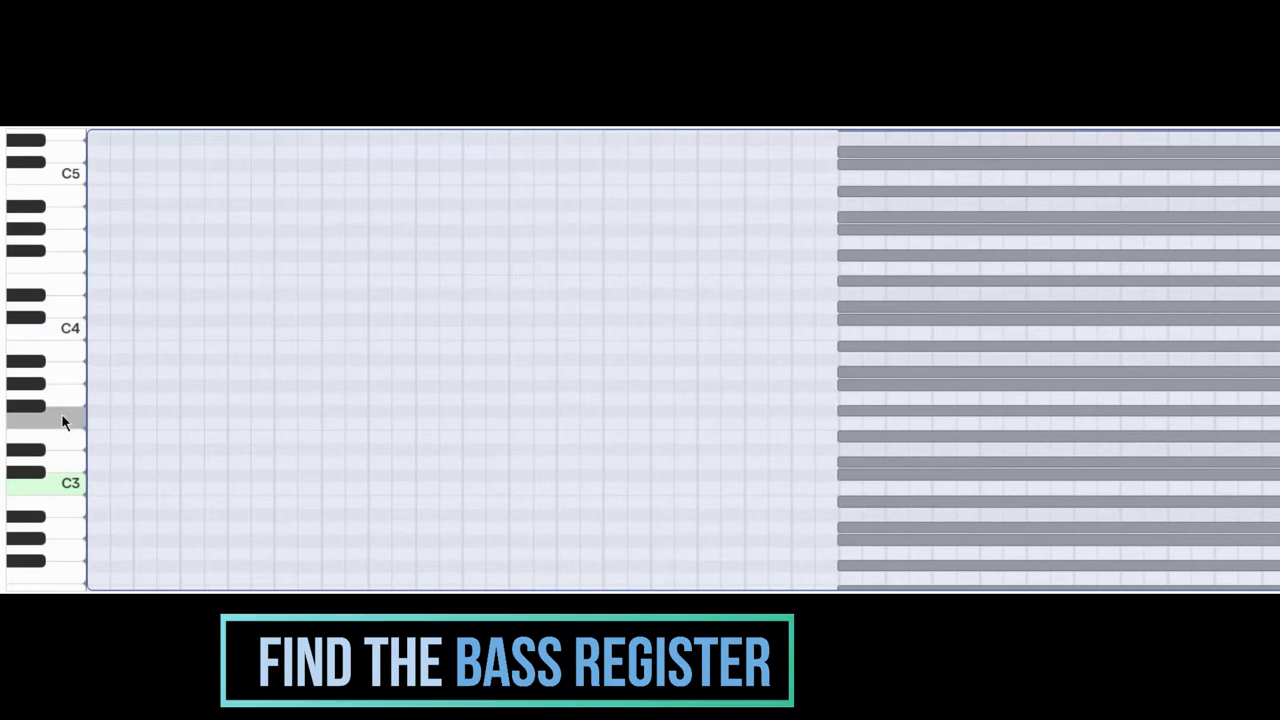
left_click(34, 408)
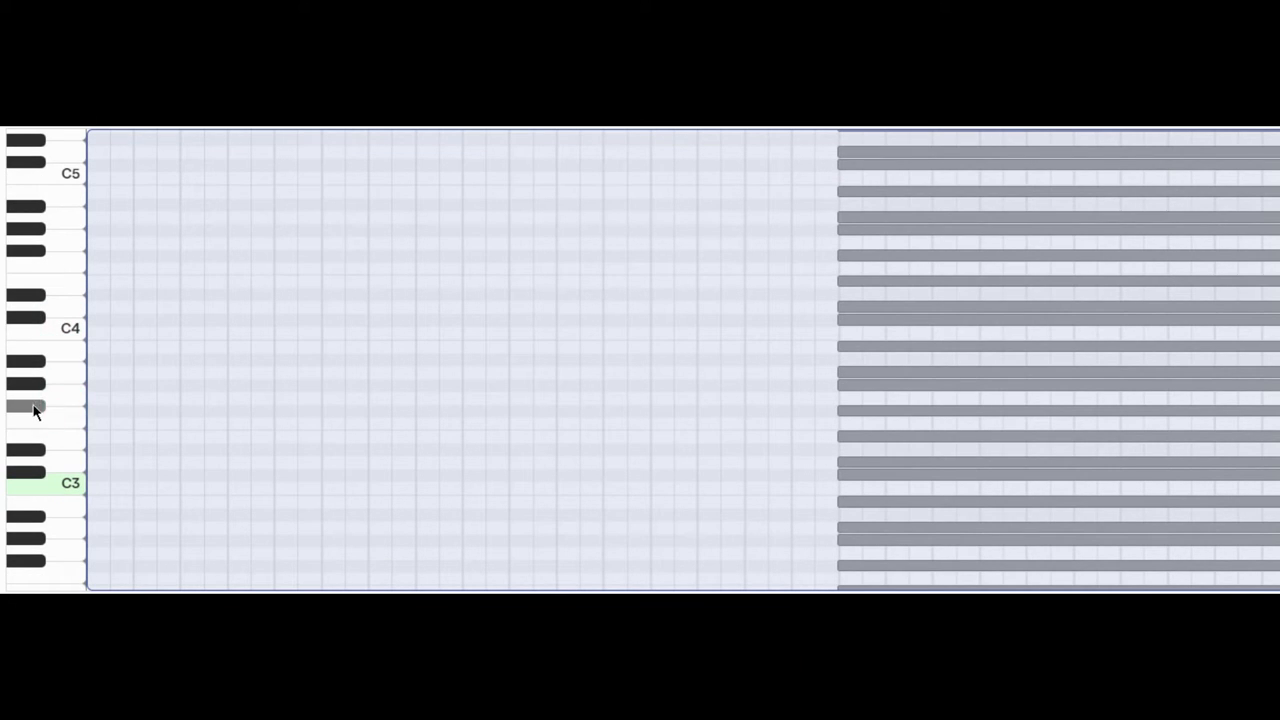
- Audition the F#2 key in the piano roll and bring the F#/Gb Minor chord clips into view as a timing reference
scroll(32, 408, "down", 2)
left_click(28, 455)
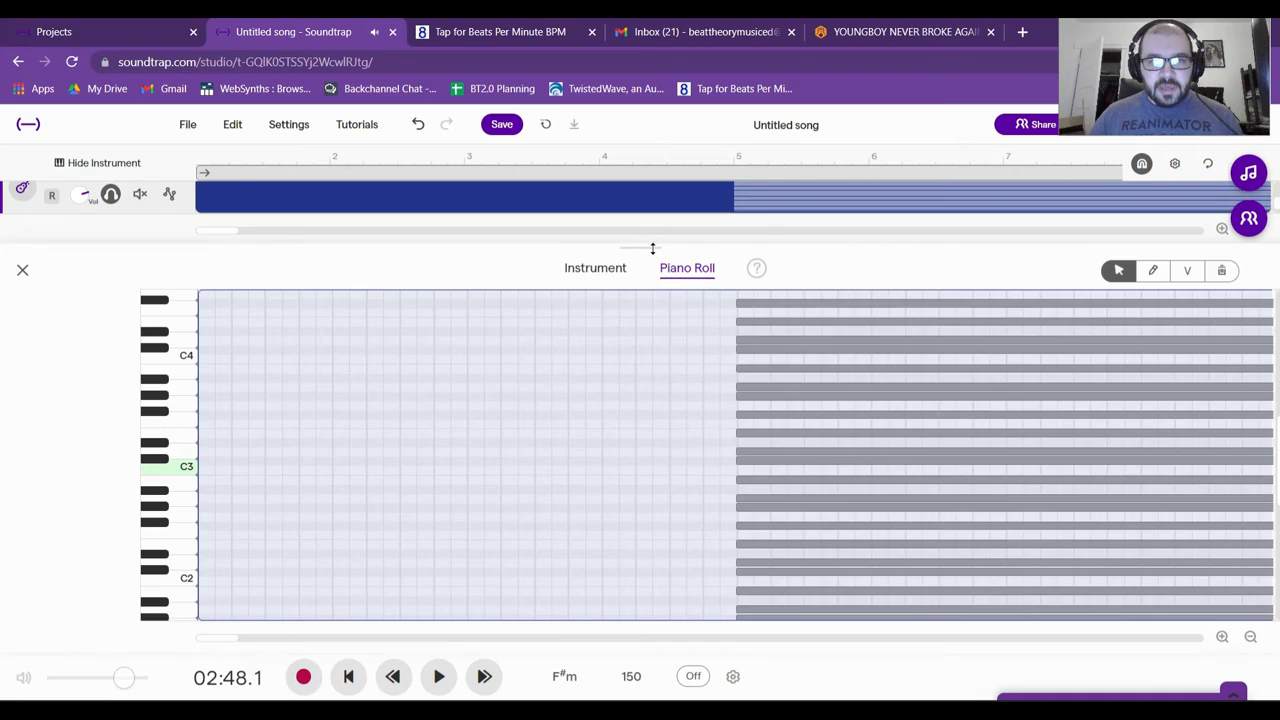
left_click_drag(651, 248, 649, 307)
scroll(432, 254, "up", 3)
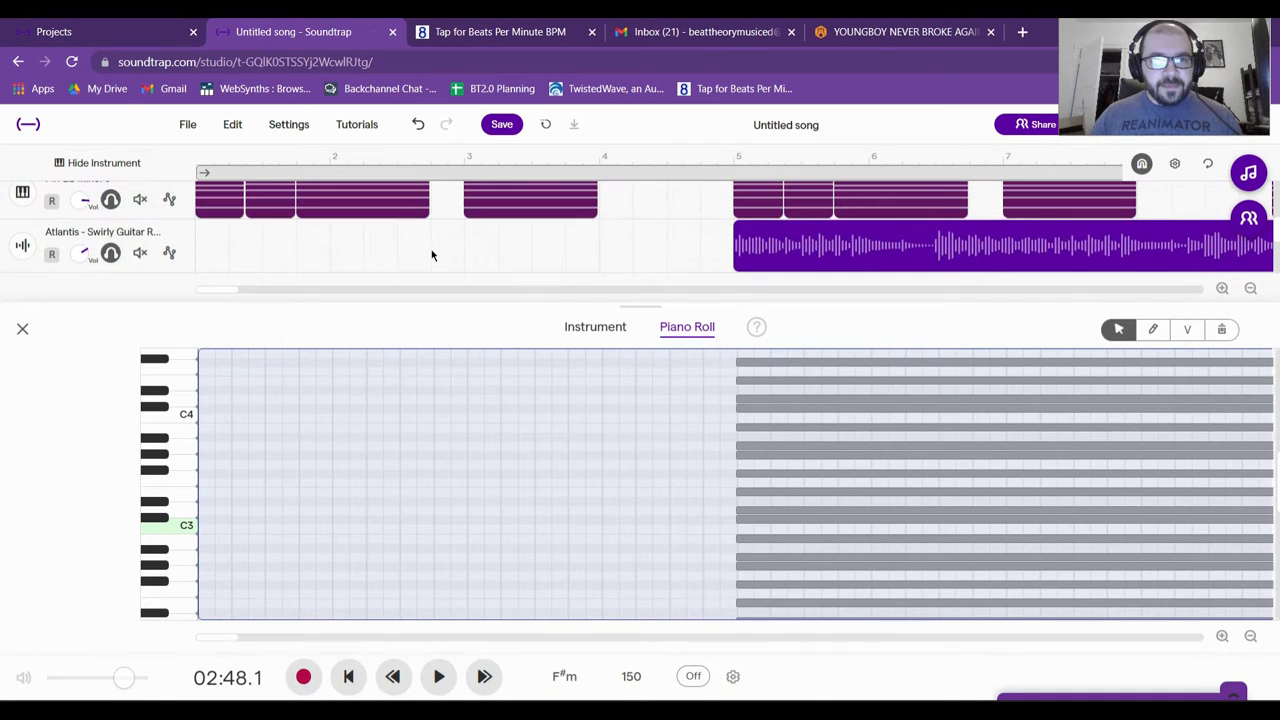
scroll(431, 254, "up", 1)
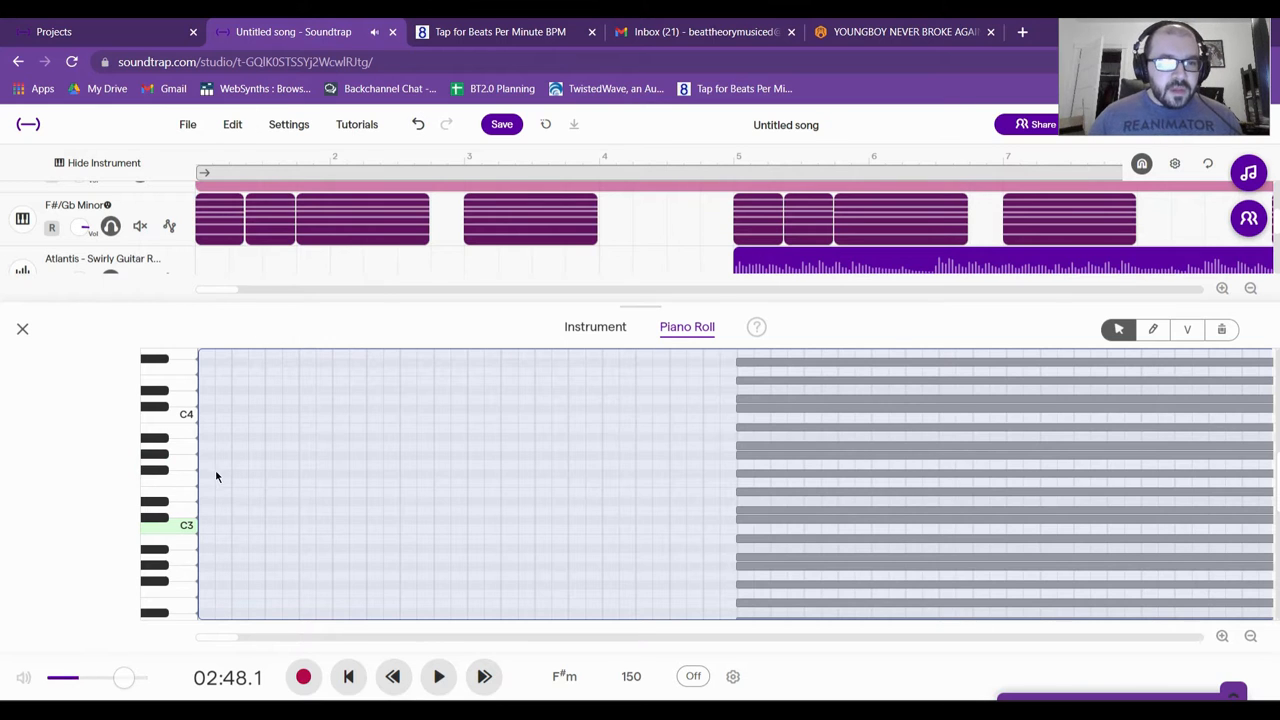
- Draw an F#2 bass note at the start of bar 1 and lengthen it to the end of the first chord
key("Return")
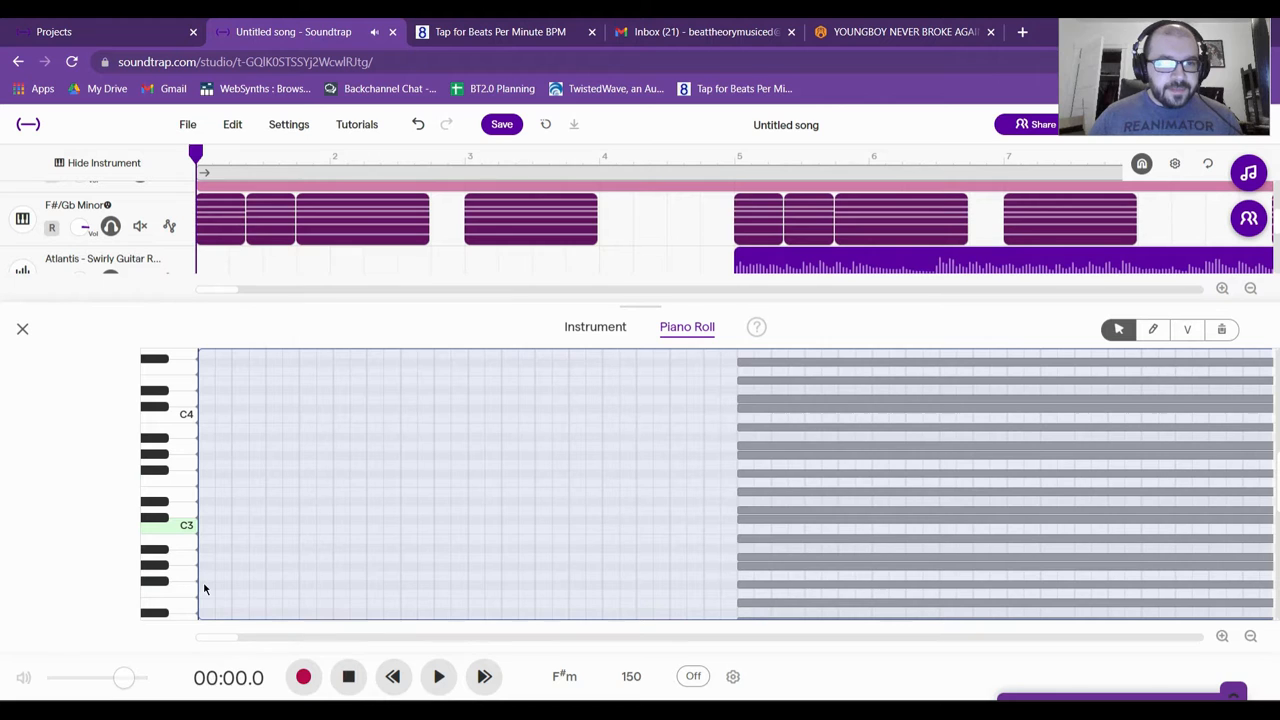
mouse_move(212, 583)
left_mouse_down()
mouse_move(250, 582)
mouse_move(232, 585)
left_mouse_up()
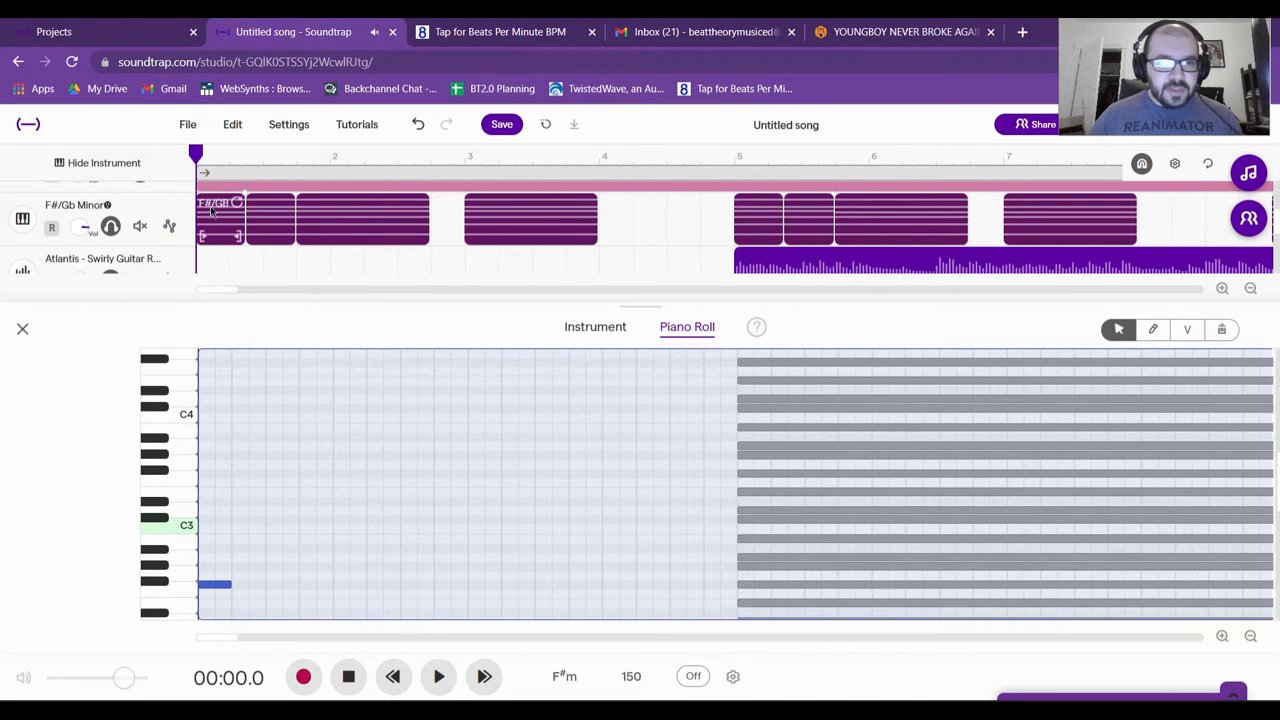
left_click(214, 589)
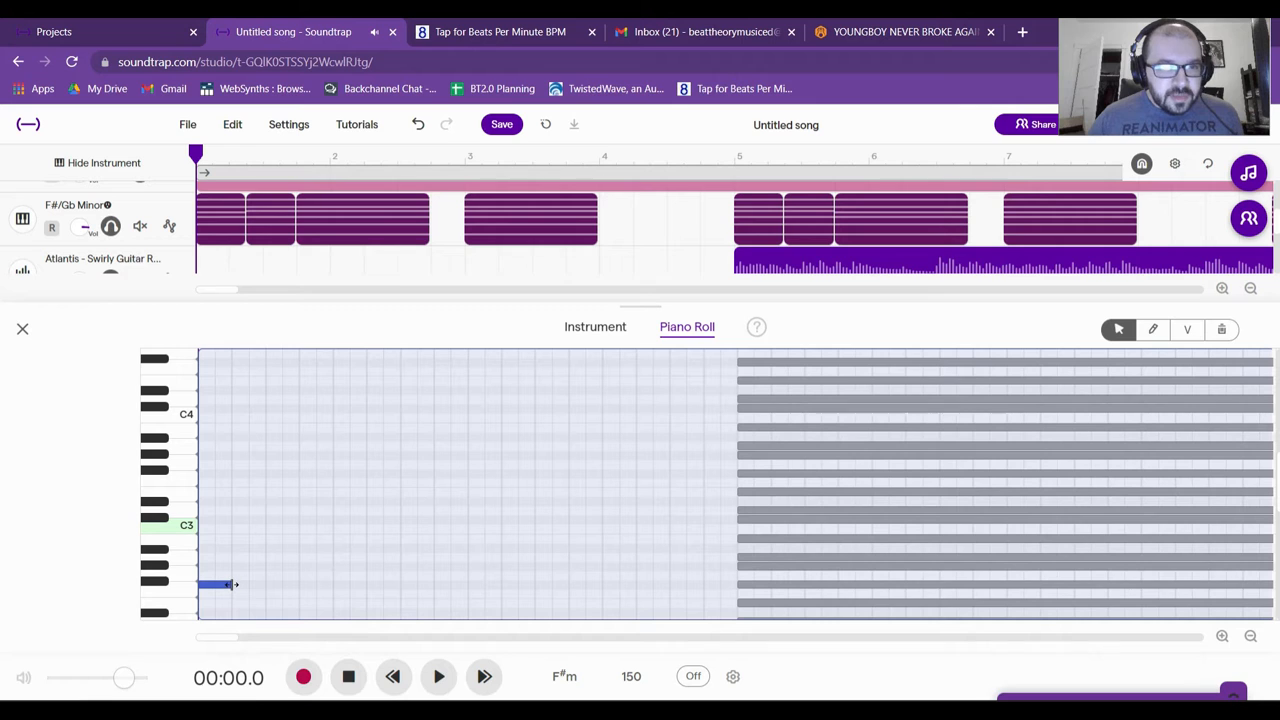
mouse_move(232, 585)
left_mouse_down()
mouse_move(243, 585)
mouse_move(231, 585)
left_mouse_up()
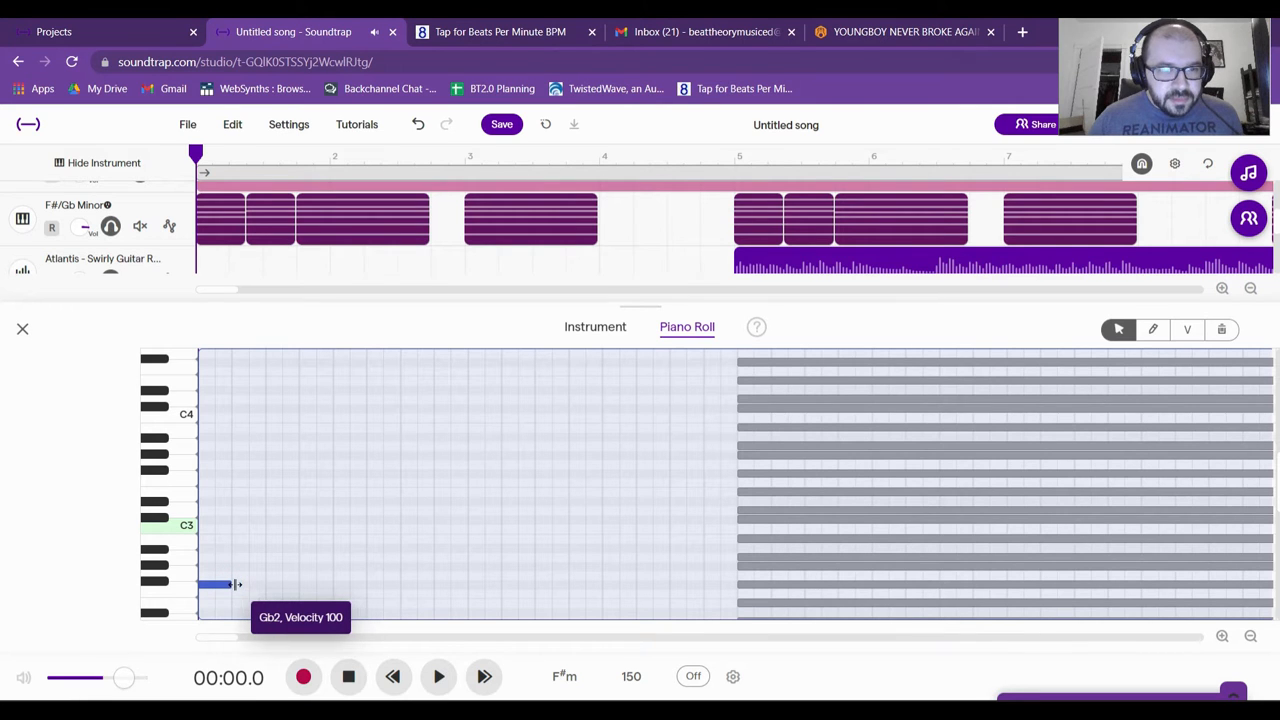
left_click(1223, 638)
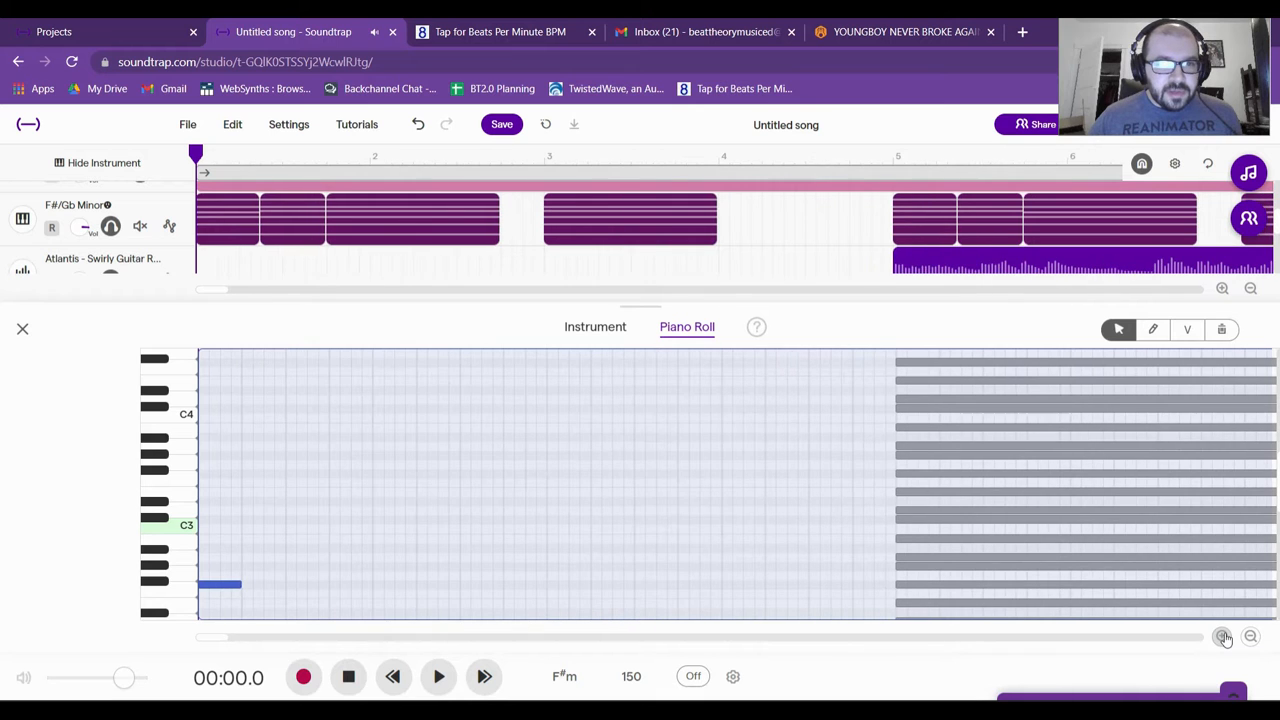
left_click_drag(241, 584, 250, 584)
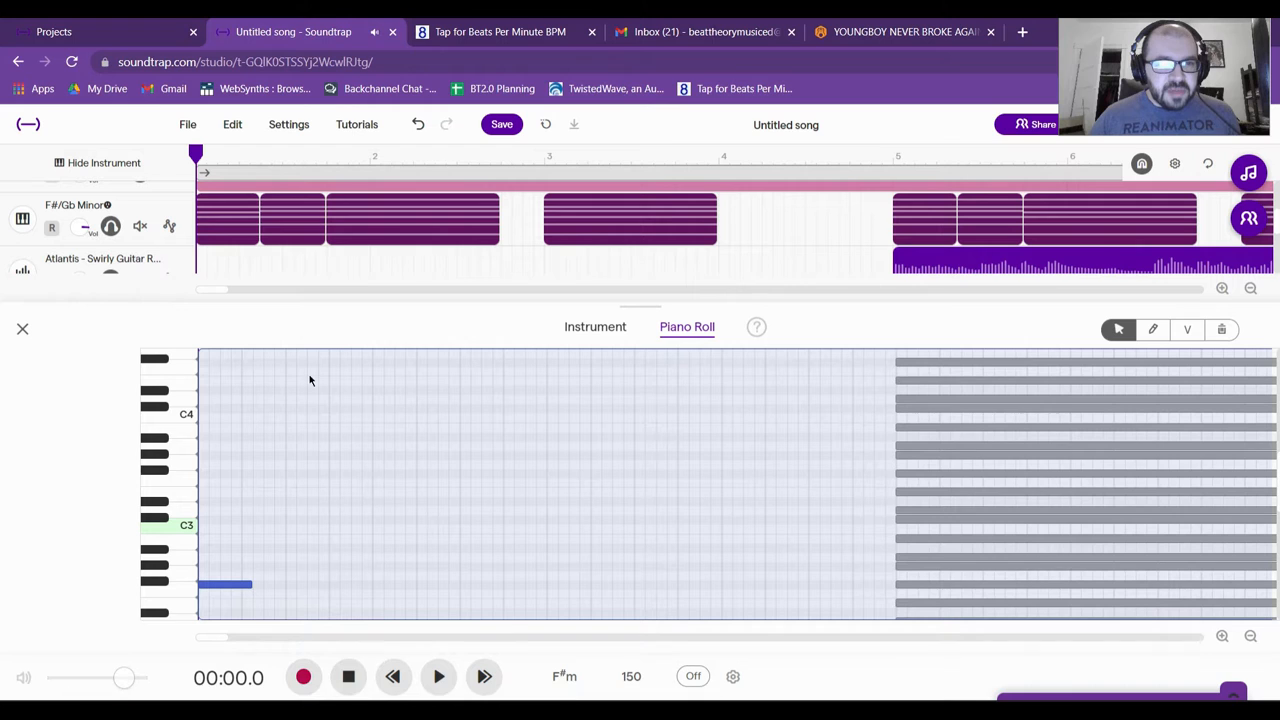
left_click_drag(249, 583, 279, 604)
- Add an E2 note under the second chord and D2 notes matching the third chord and the chord at bar 3
left_click(269, 598)
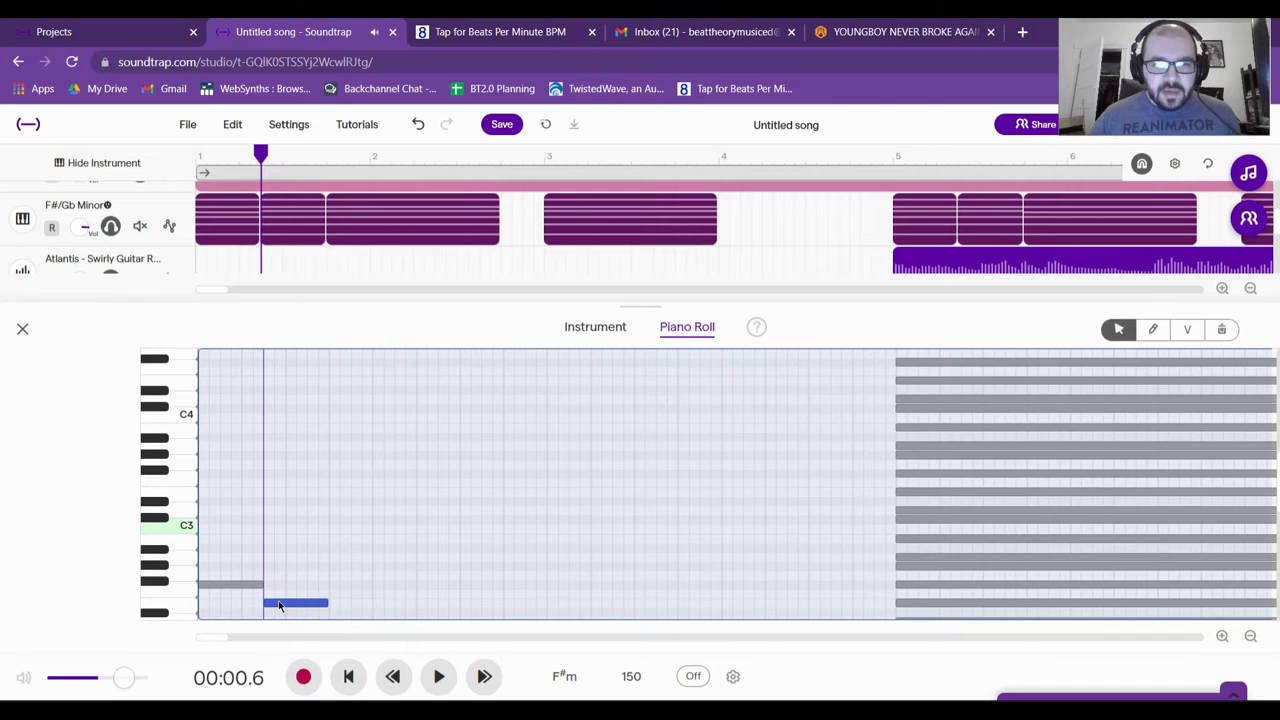
scroll(564, 537, "down", 1)
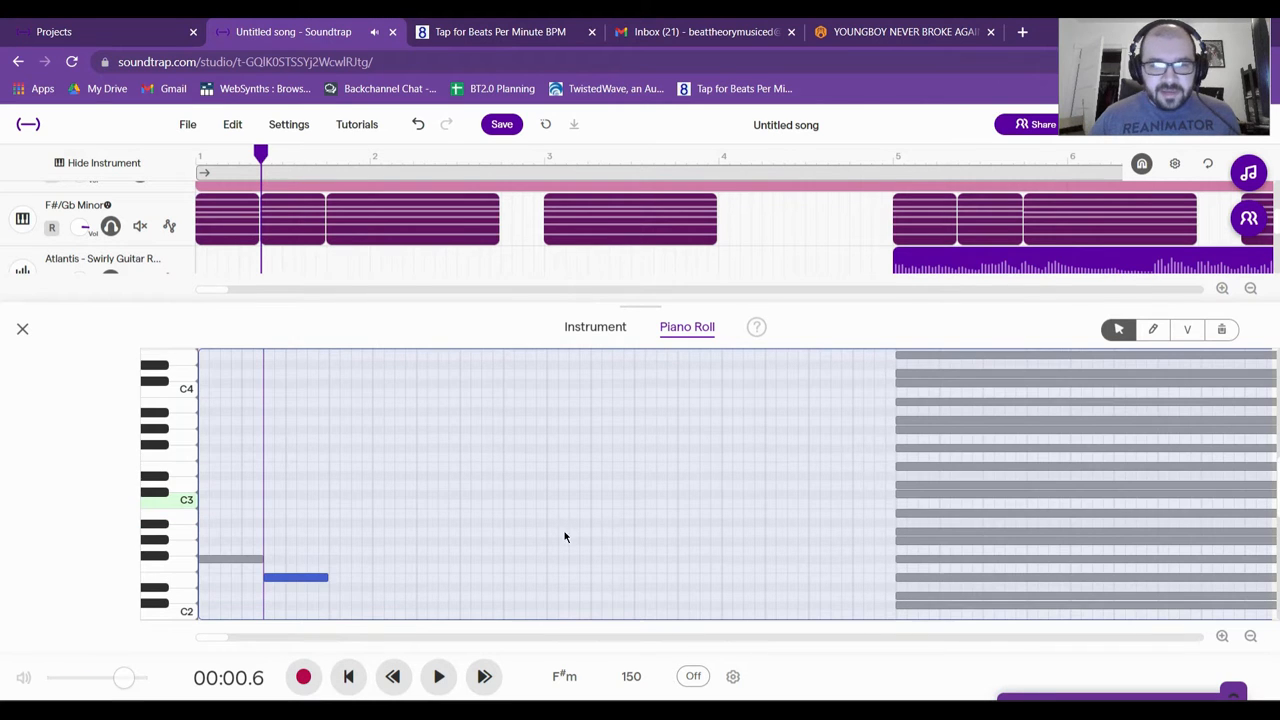
left_click(331, 594)
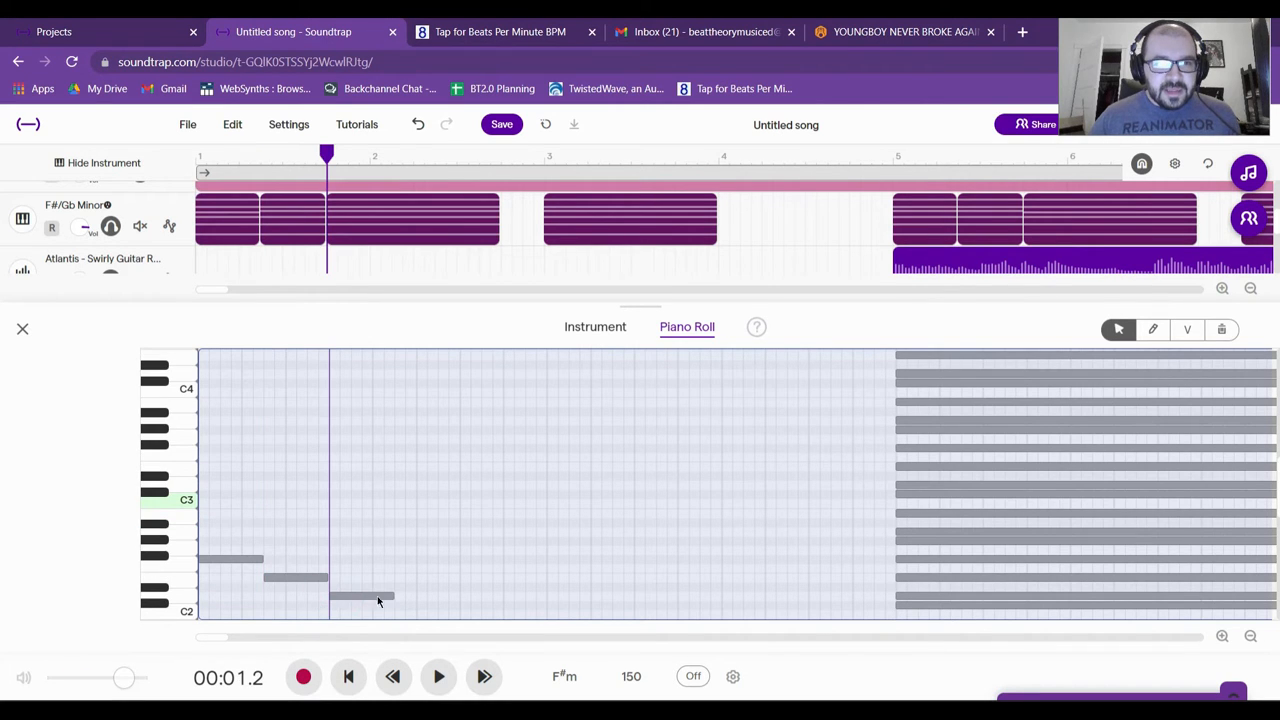
left_click_drag(390, 596, 504, 596)
left_click(551, 596)
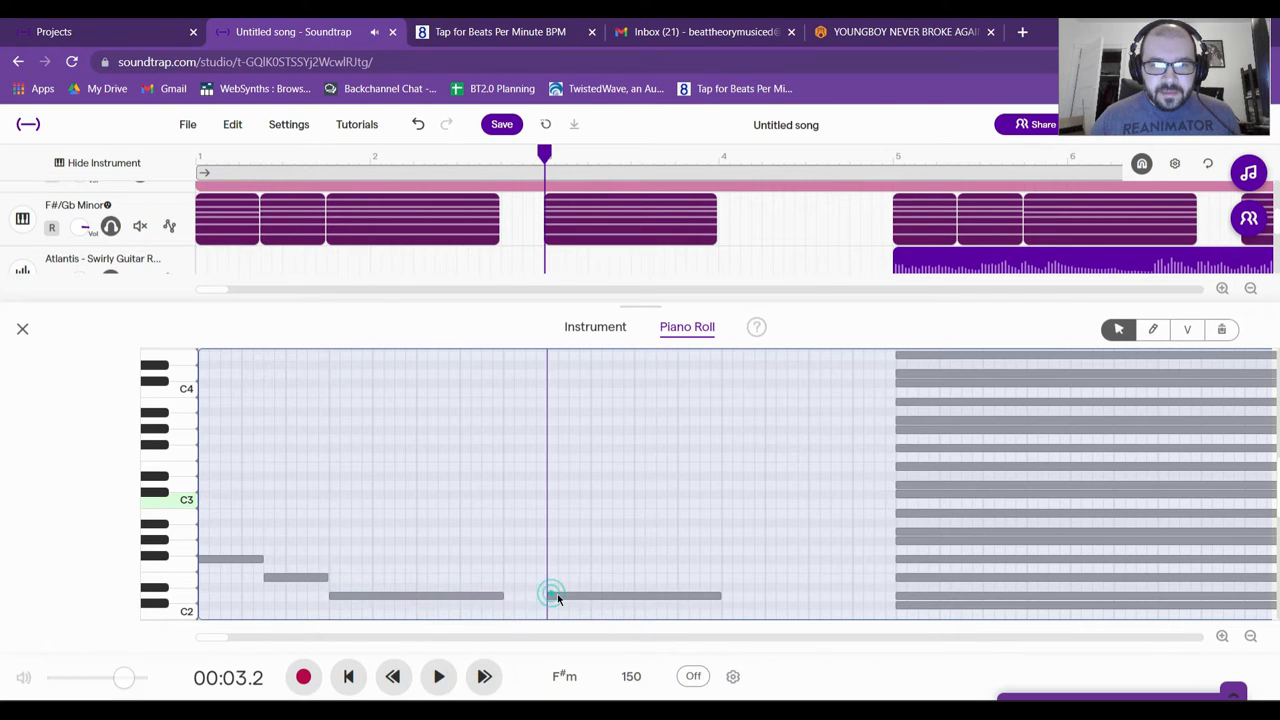
- Play the new four-note 808 bass line from the start of the song together with the chords
left_click(348, 676)
left_click(438, 676)
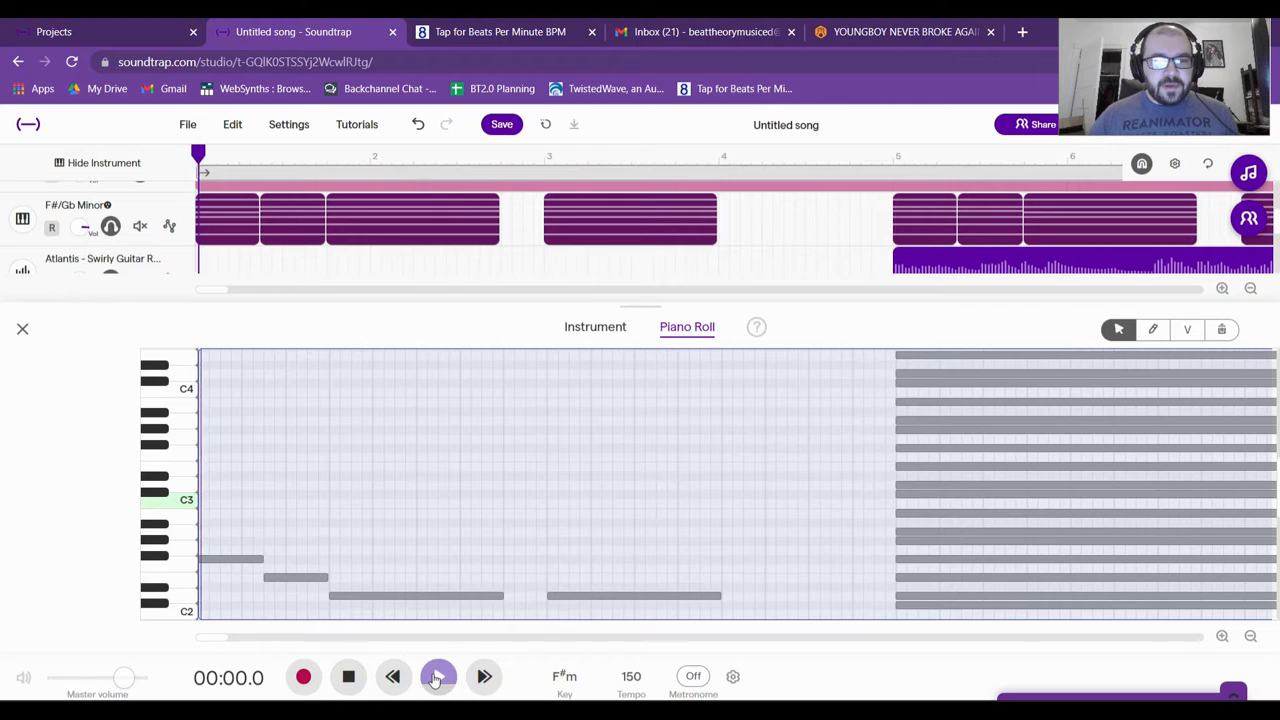
left_click(440, 678)
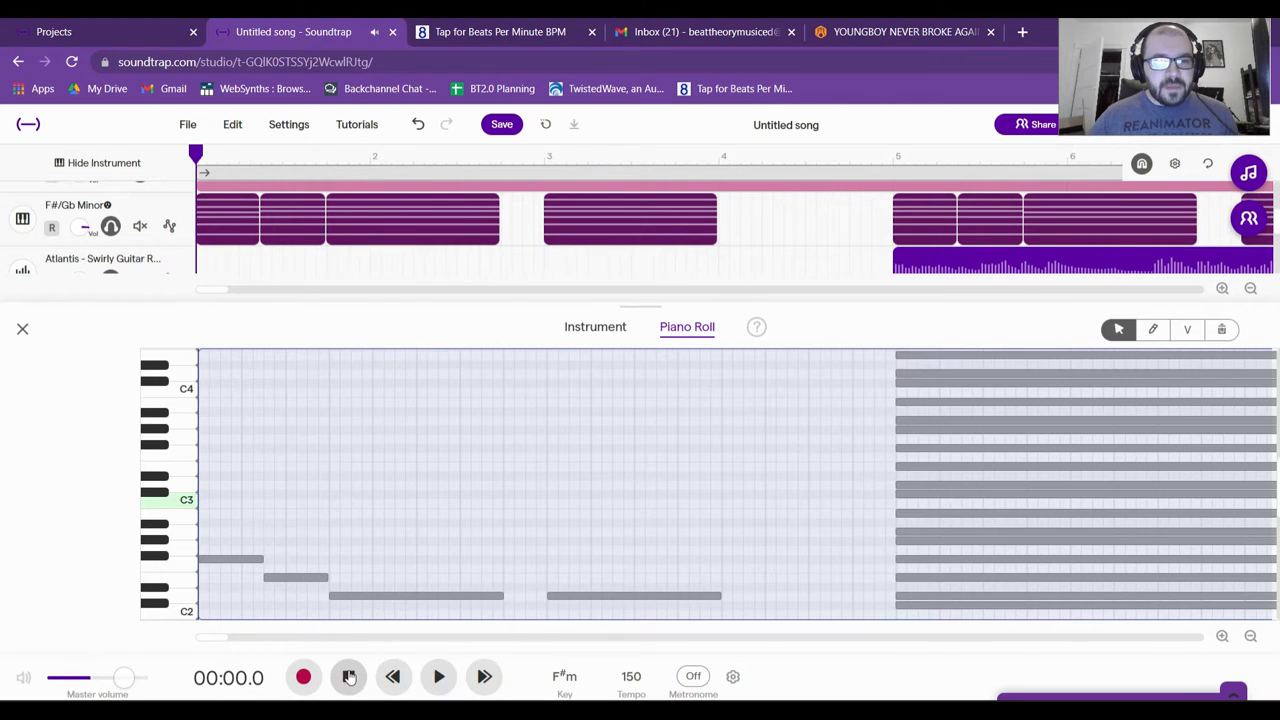
left_click(440, 678)
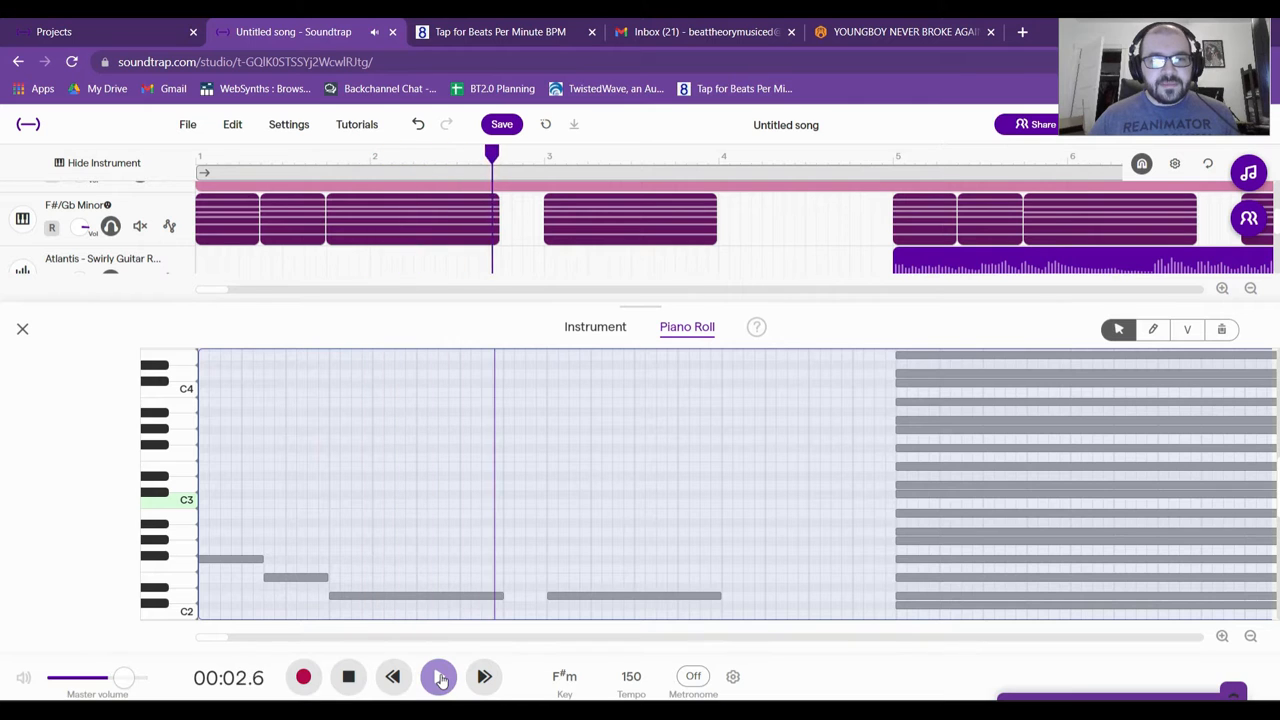
left_click(350, 678)
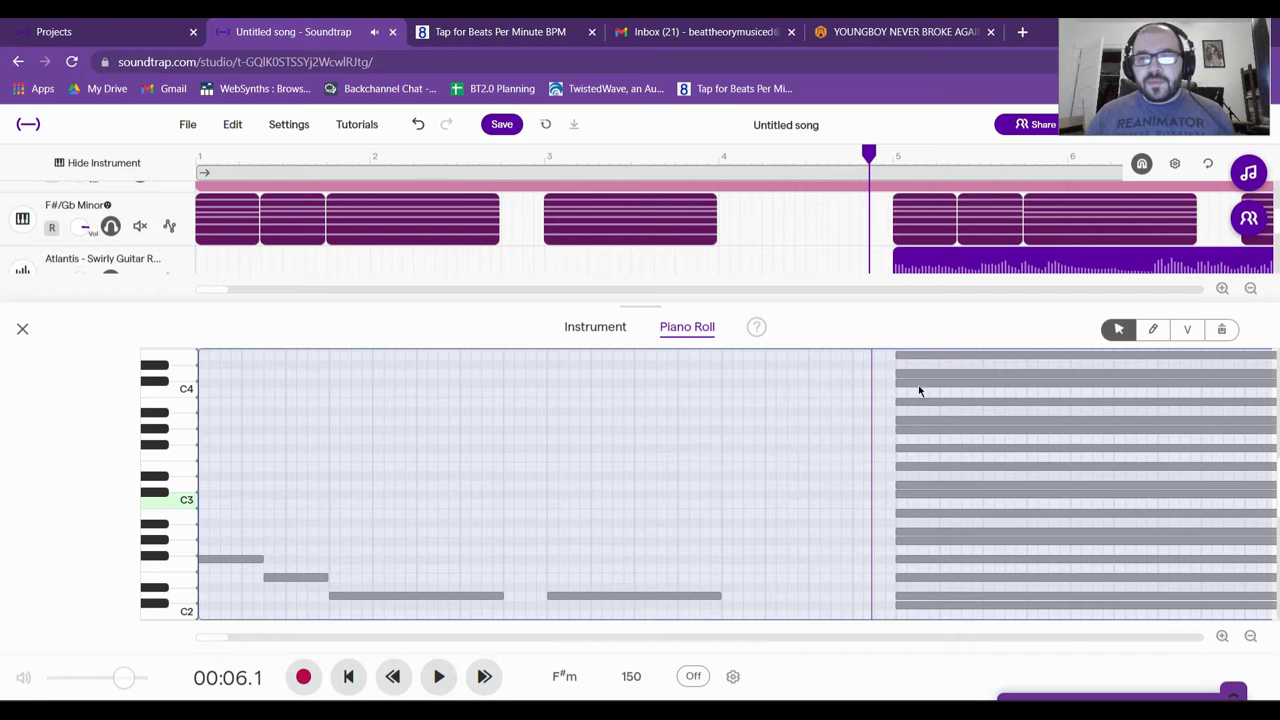
- Trim the F# Minor - 4 Bar Loop clip to end at bar 5, cutting off its scale guide notes
left_click(1248, 289)
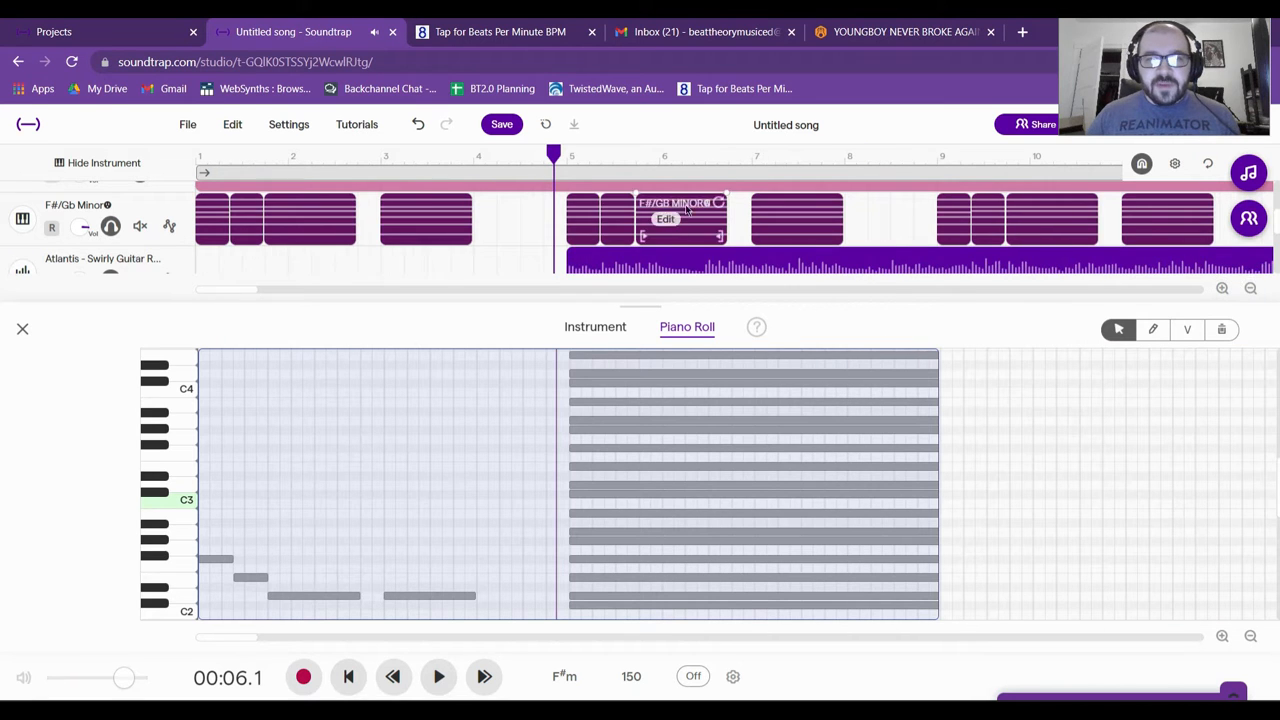
left_click(655, 240)
left_click_drag(932, 238, 566, 236)
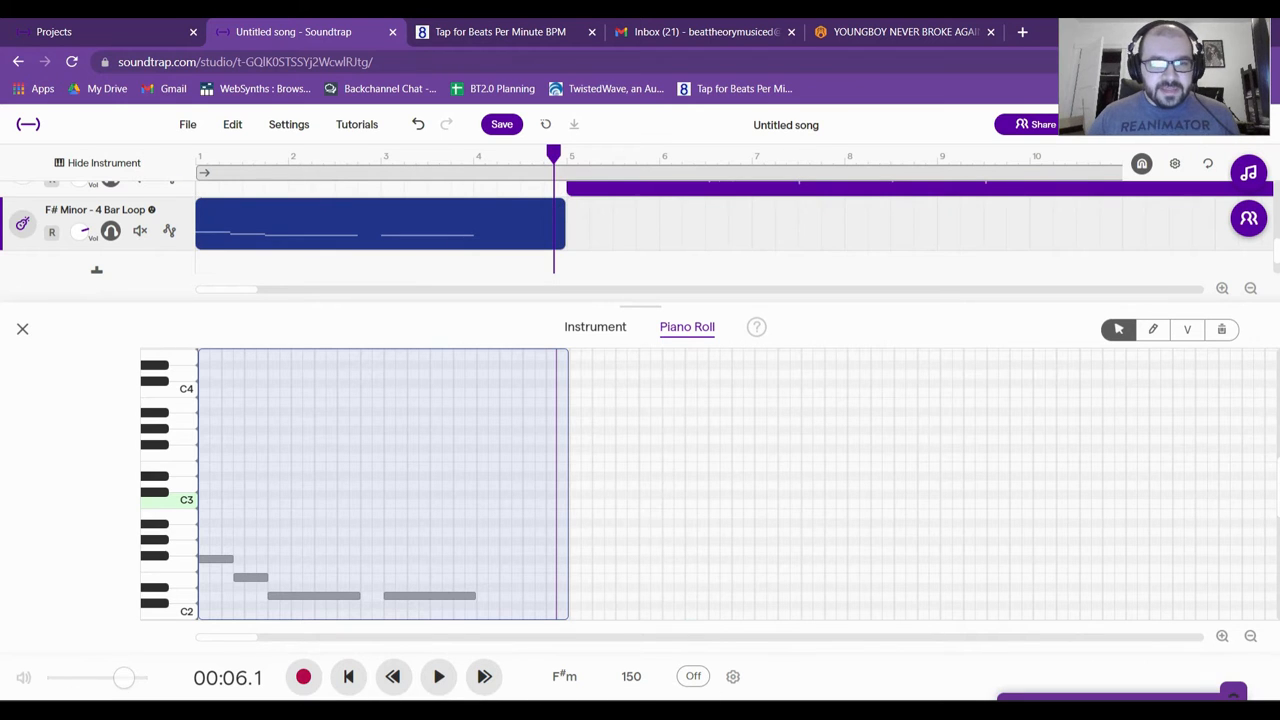
- Import the F# Minor - 4 Bar Loop file from the Downloads folder onto the 808 track at bar 5
key("alt+Tab")
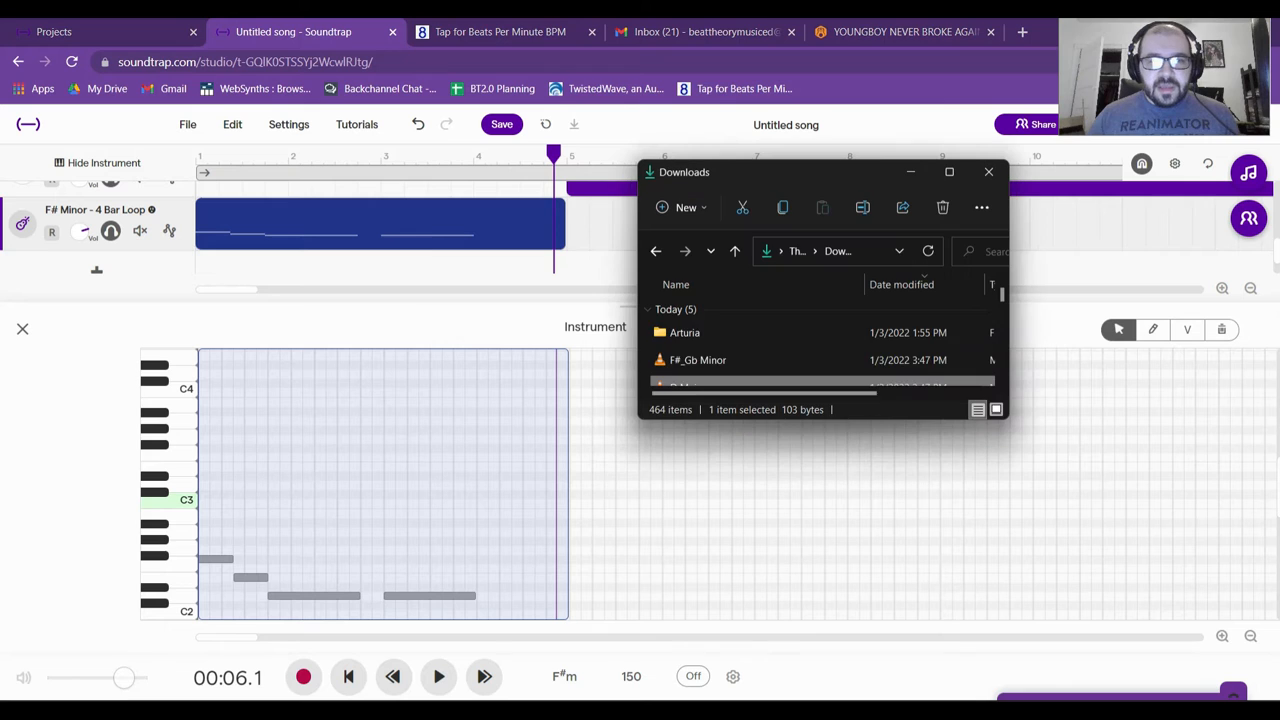
scroll(824, 353, "down", 1)
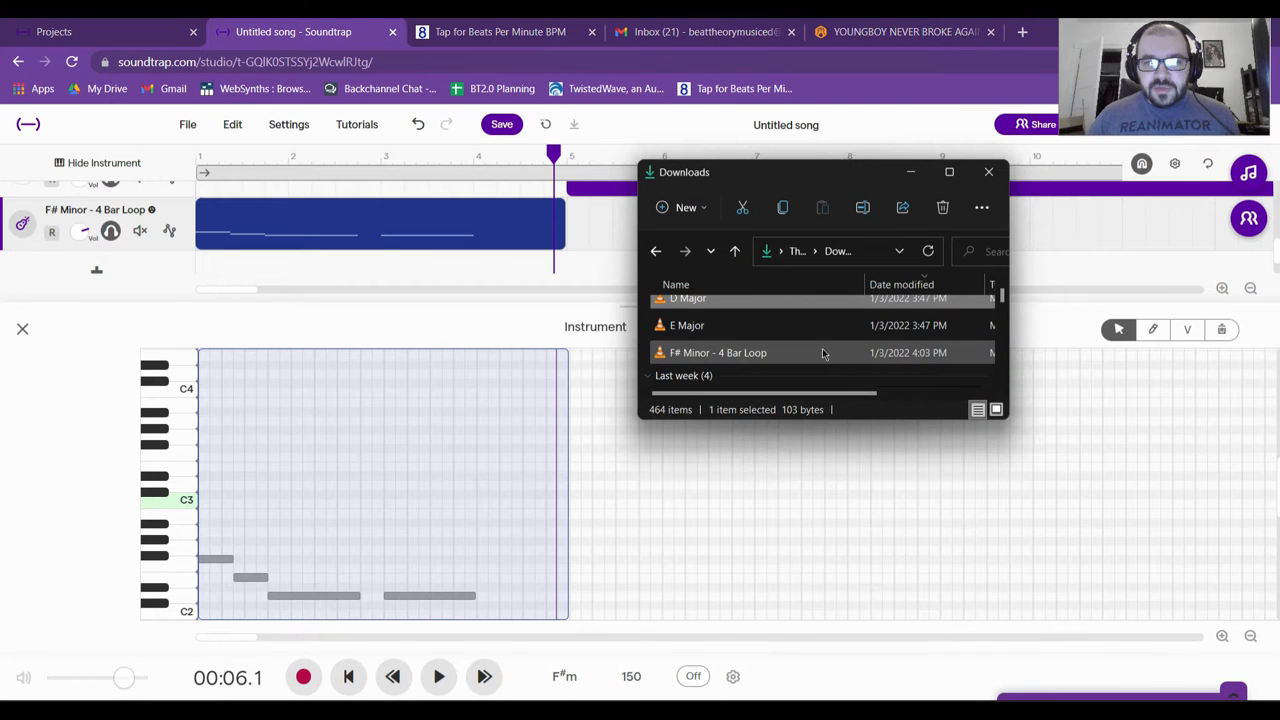
left_click_drag(744, 178, 922, 330)
left_click_drag(905, 505, 572, 229)
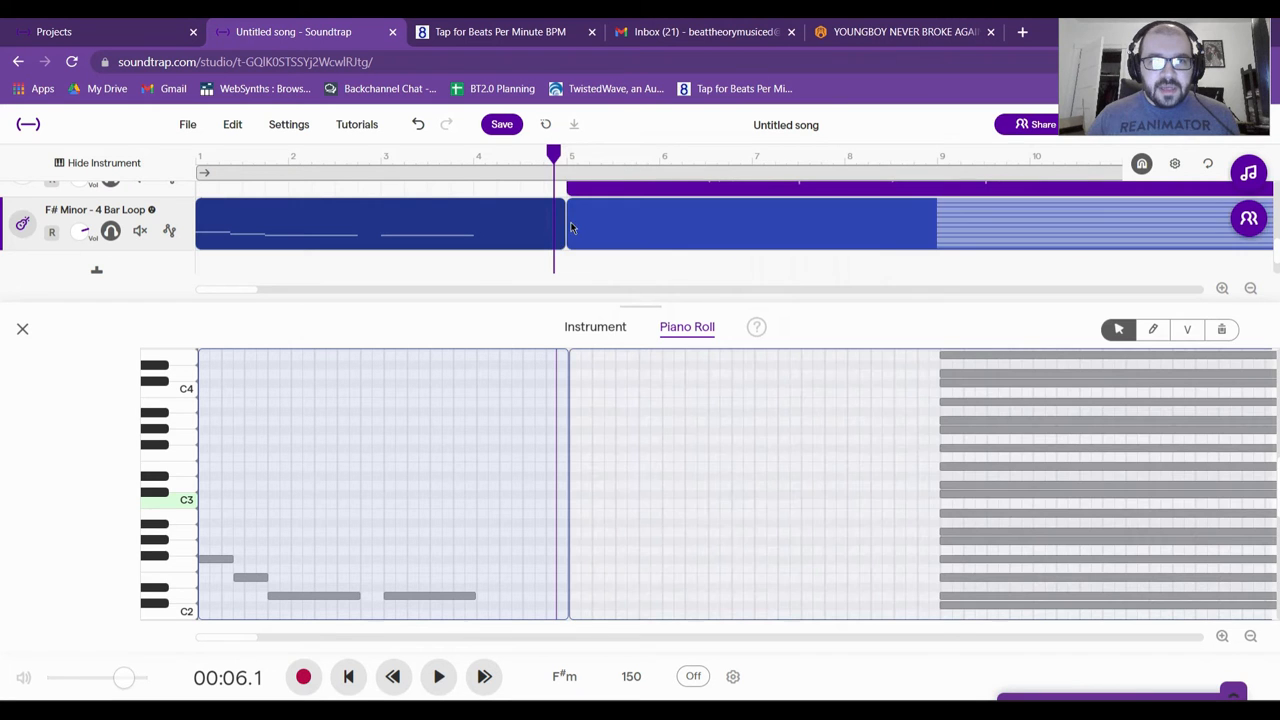
- Hide the instrument editor to show all tracks and place the playhead at the start of bar 5
left_click(22, 225)
left_click(22, 225)
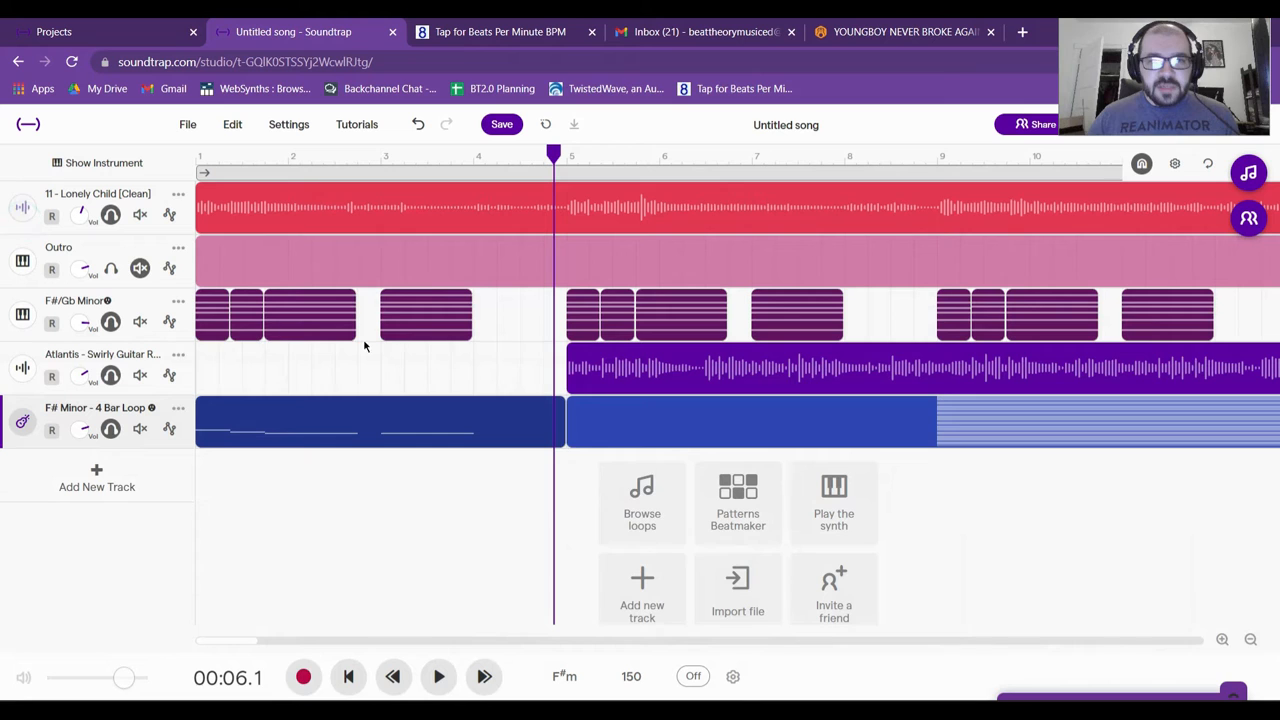
right_click(607, 436)
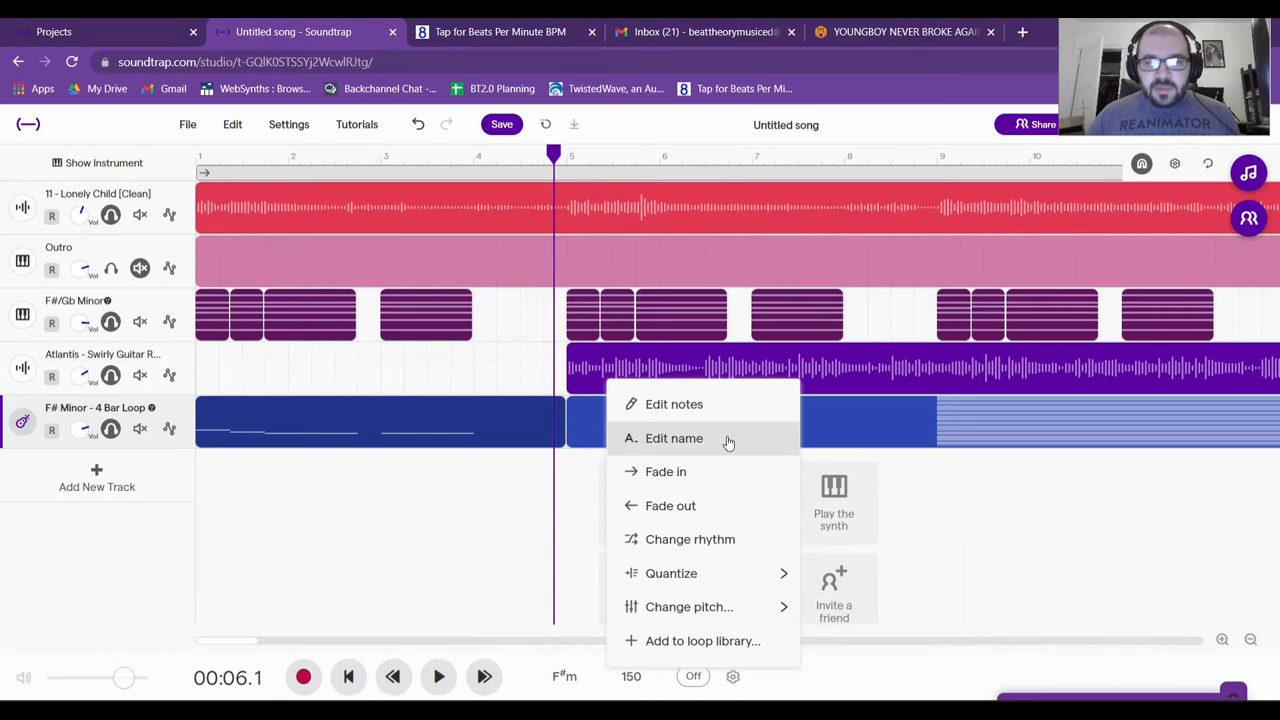
left_click(557, 156)
left_click_drag(558, 156, 567, 156)
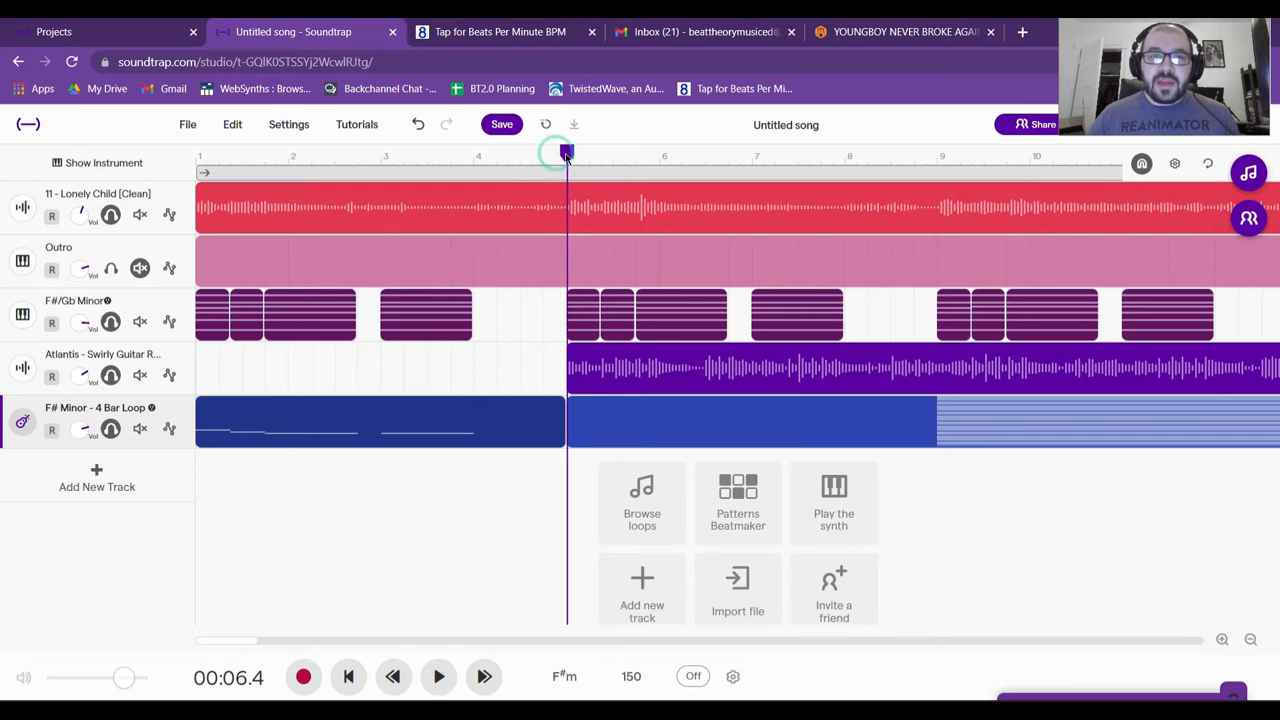
- Set the loop region from bar 5 to bar 9 and enable looped playback
mouse_move(902, 445)
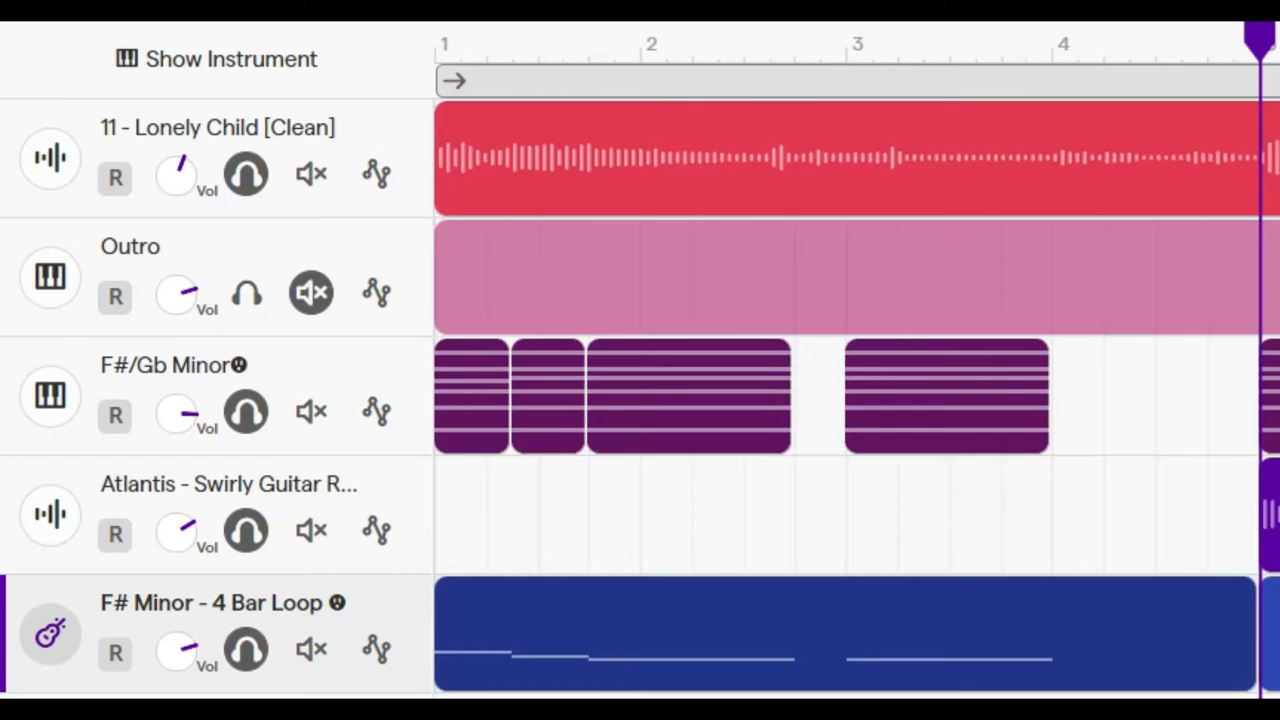
scroll(856, 396, "down", 3)
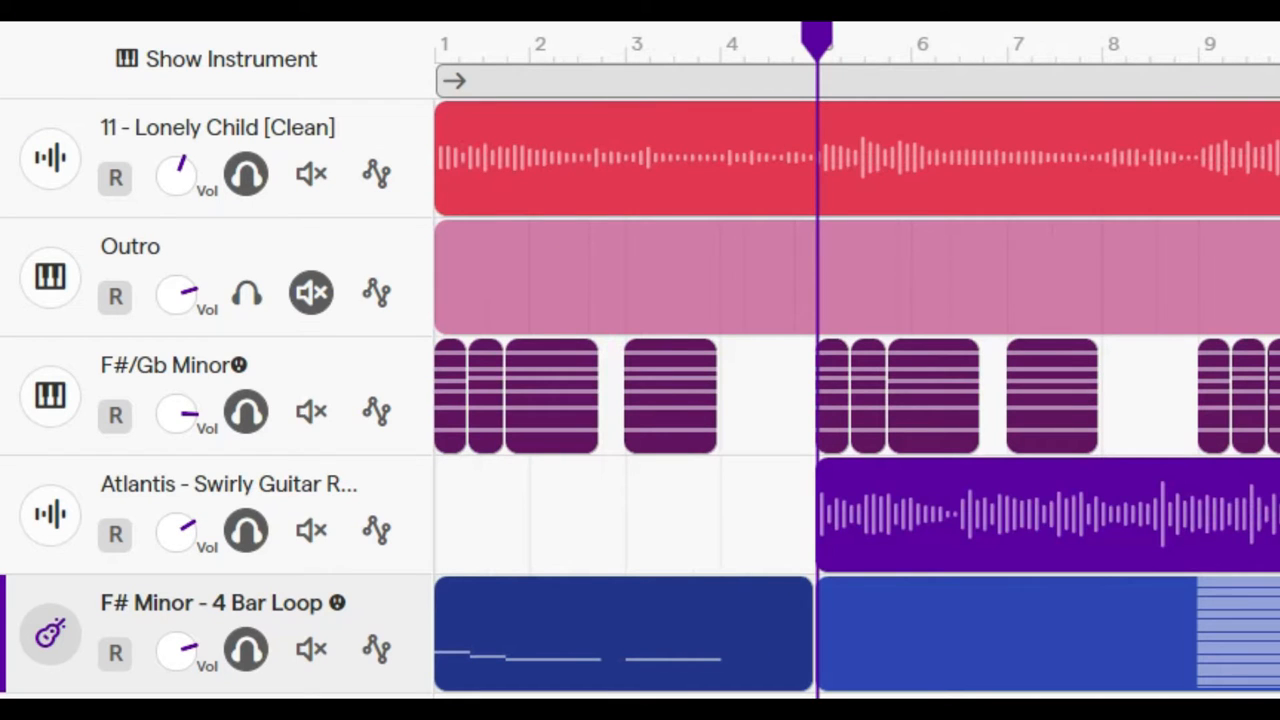
scroll(856, 396, "down", 3)
left_click_drag(1279, 82, 731, 128)
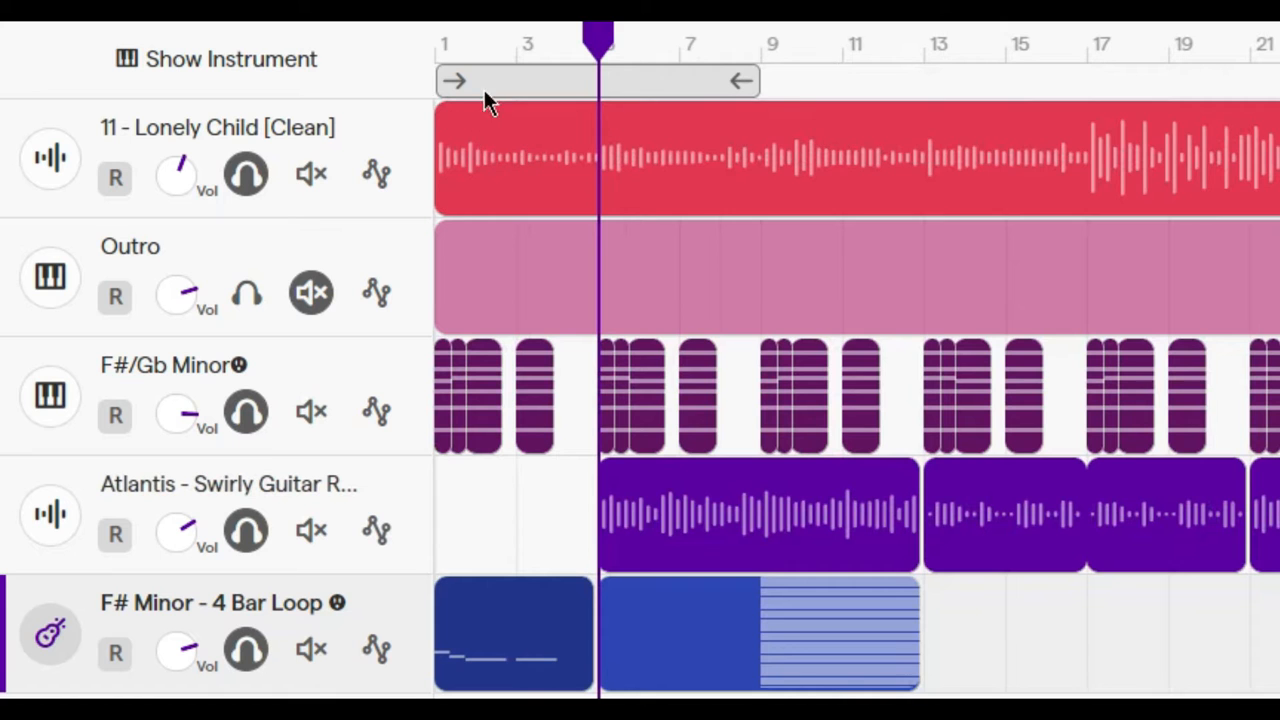
left_click_drag(452, 82, 606, 80)
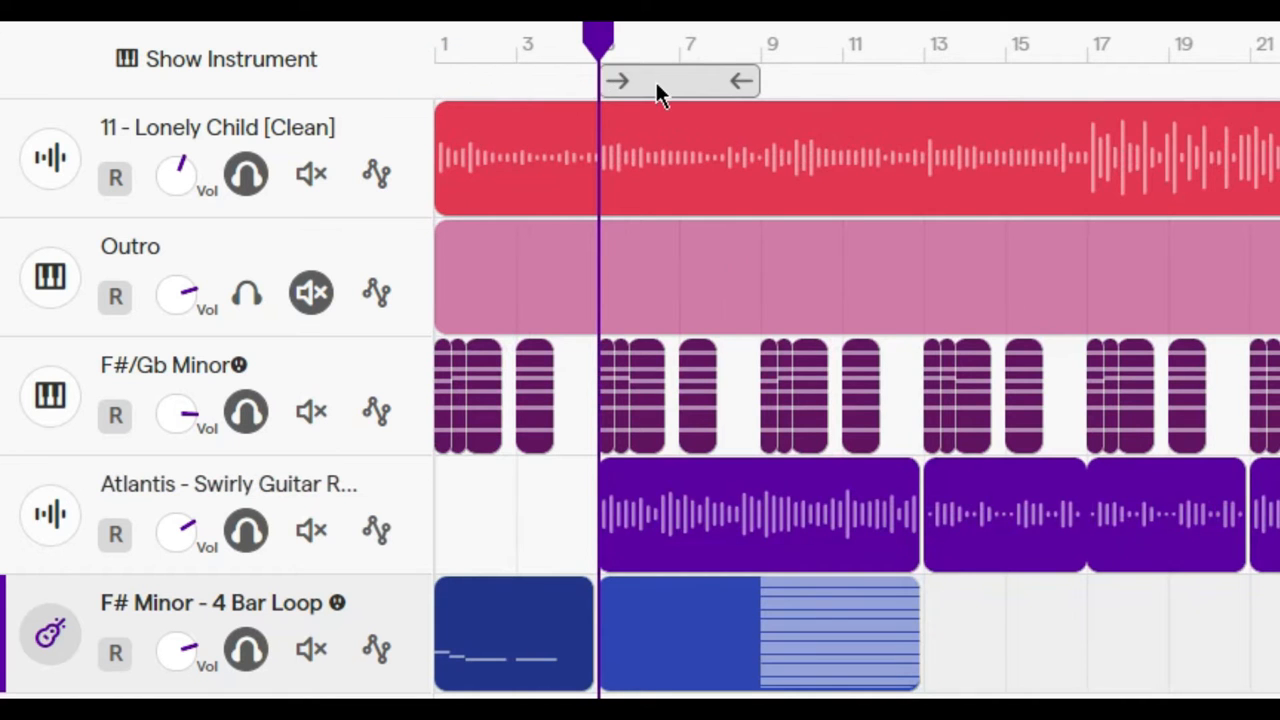
left_click(655, 79)
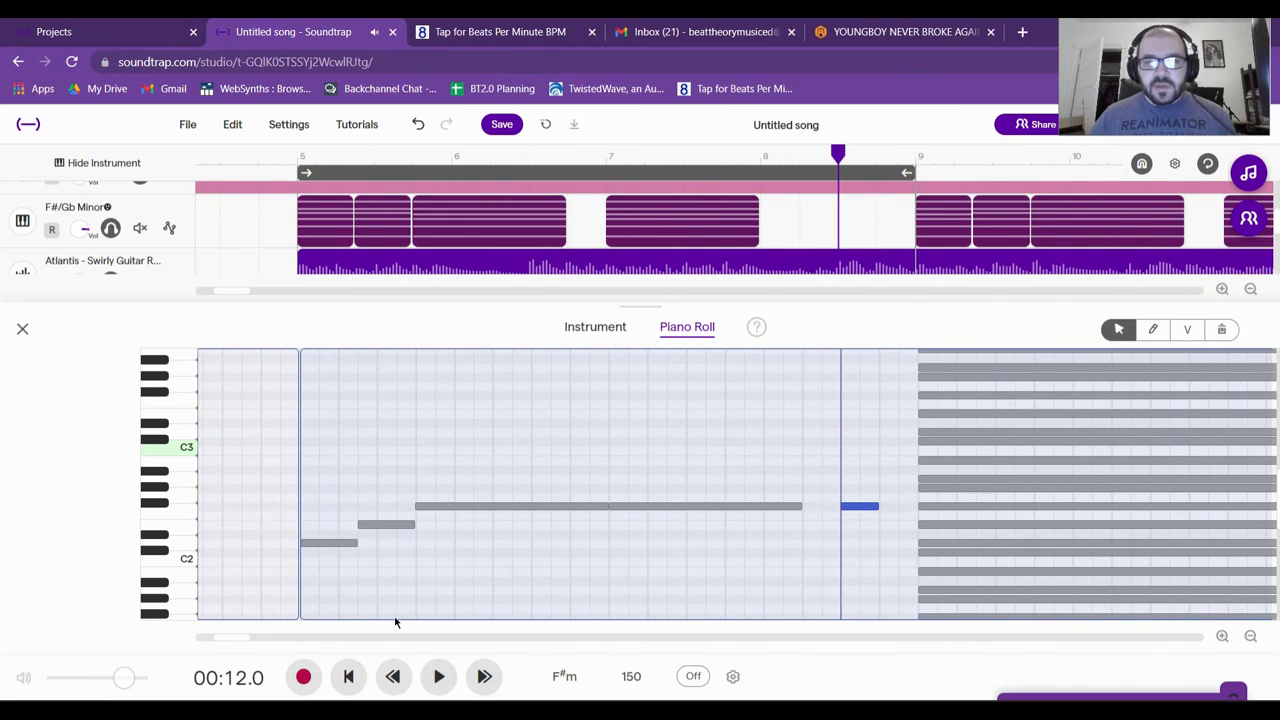
- Play the looped bars, shorten the second clip's first long F#2 note to end with its chord, and close the piano roll
left_click(437, 678)
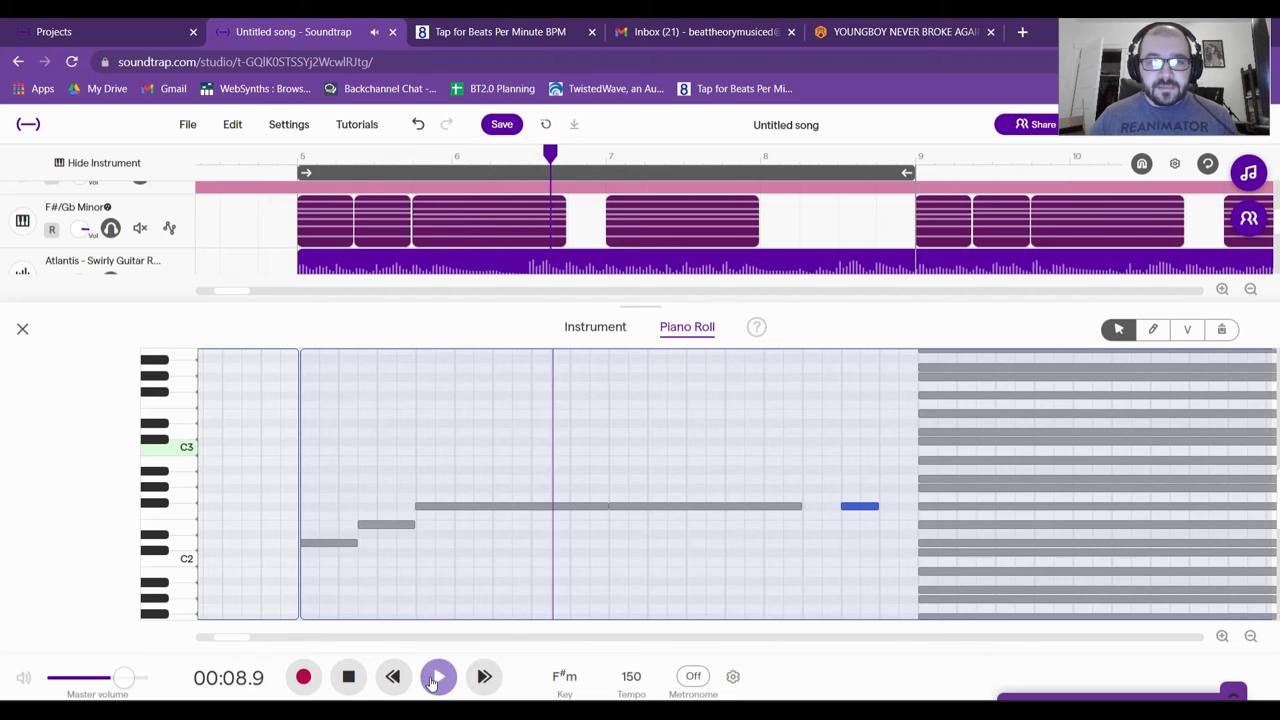
left_click_drag(603, 506, 569, 505)
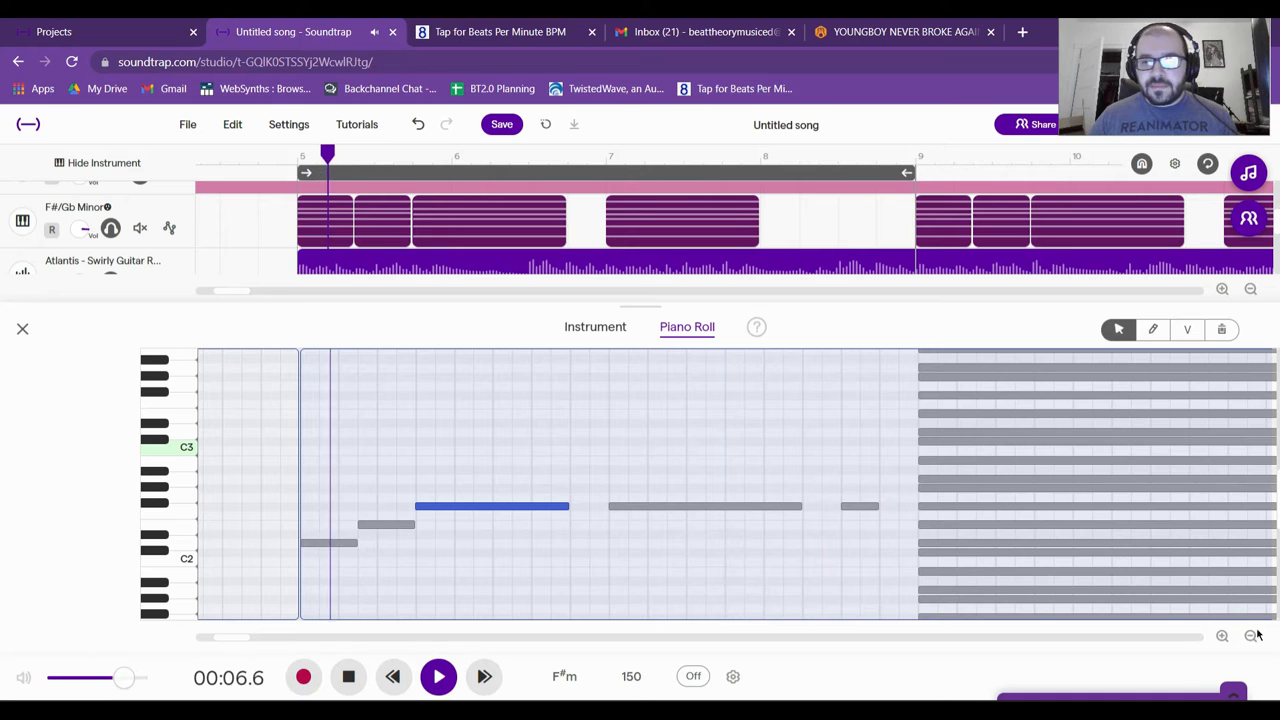
left_click(1250, 289)
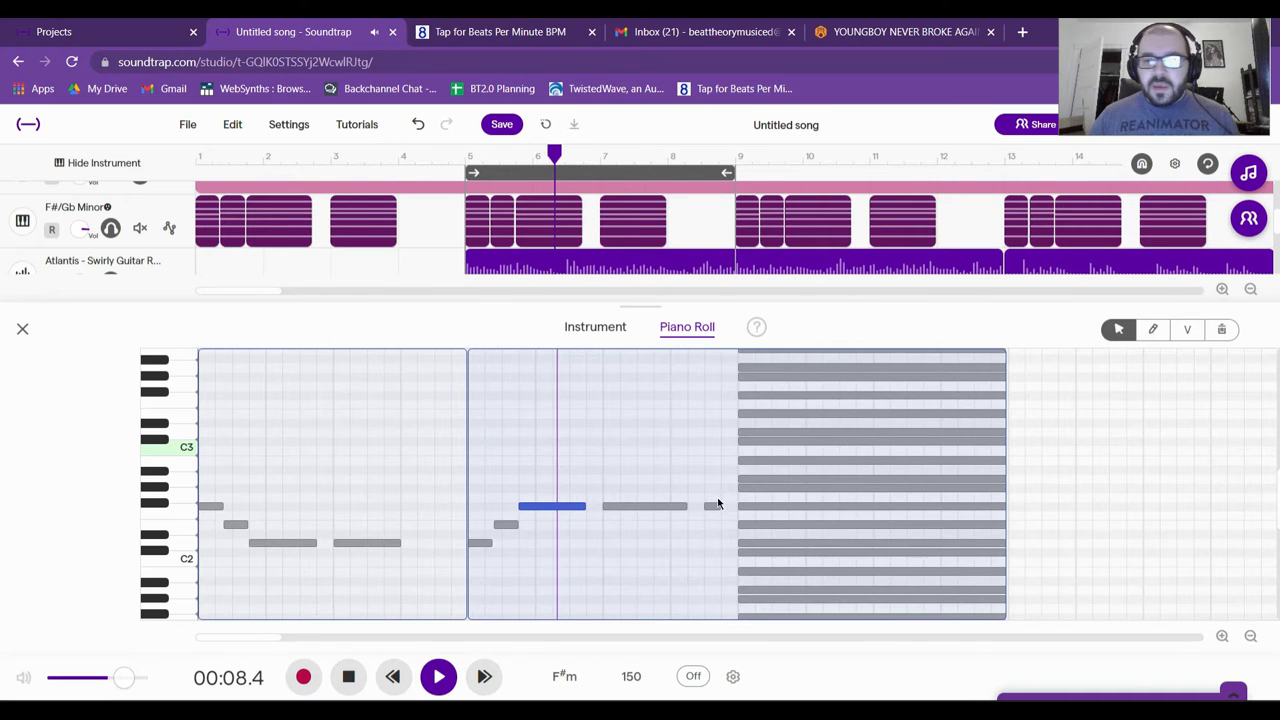
key("space")
left_click(22, 328)
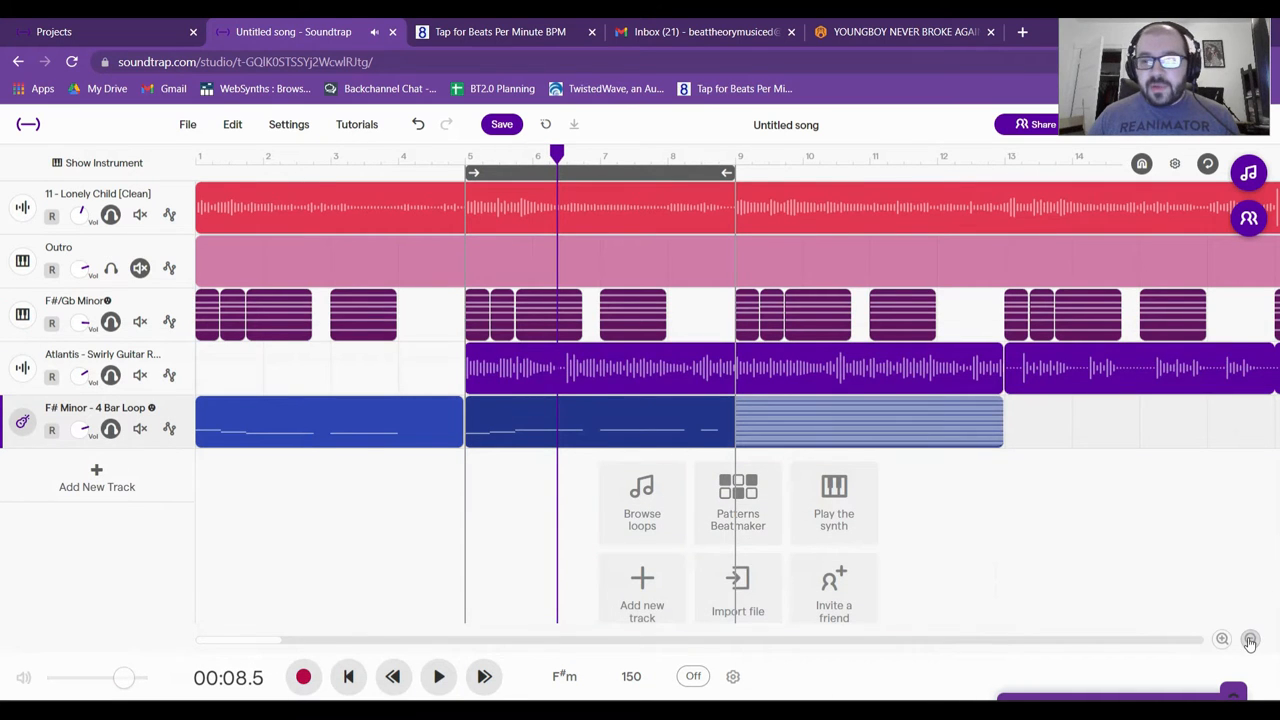
left_click(1250, 640)
left_click(1250, 640)
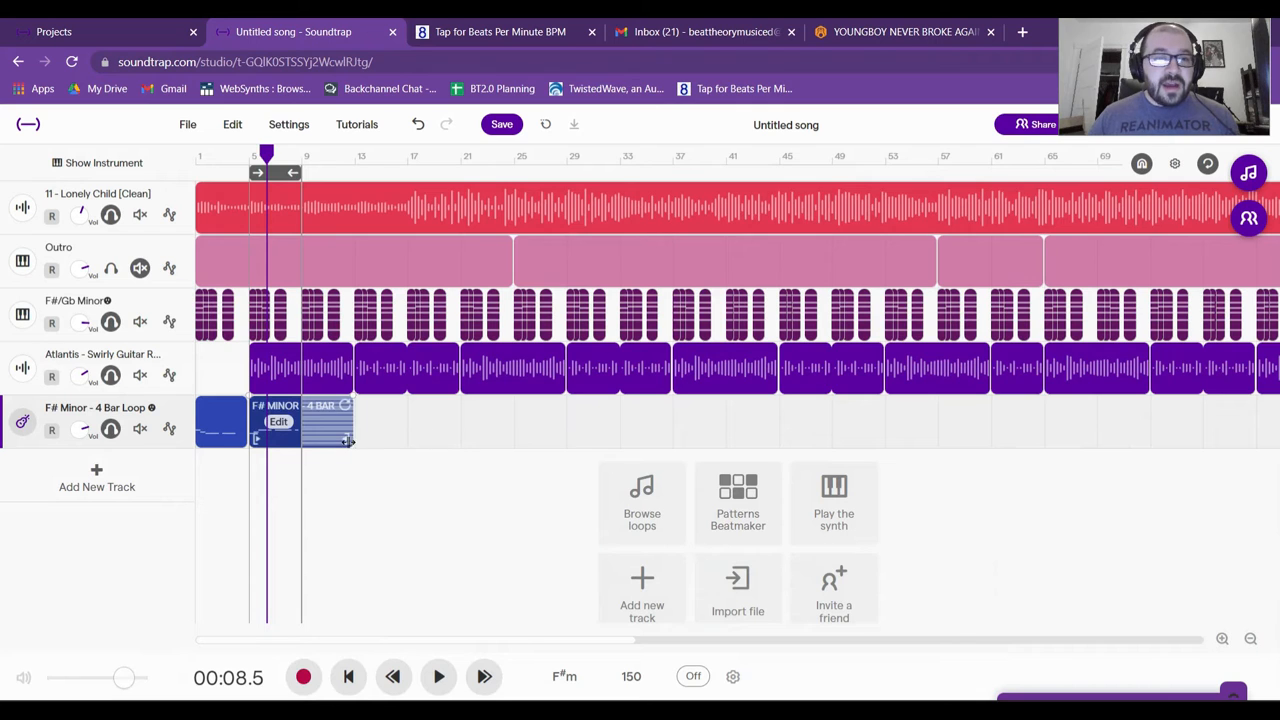
- Trim the second 808 clip back to end at bar 9 and paste the two-clip pair repeatedly until it reaches bar 137
left_click_drag(347, 441, 296, 436)
left_click(208, 420)
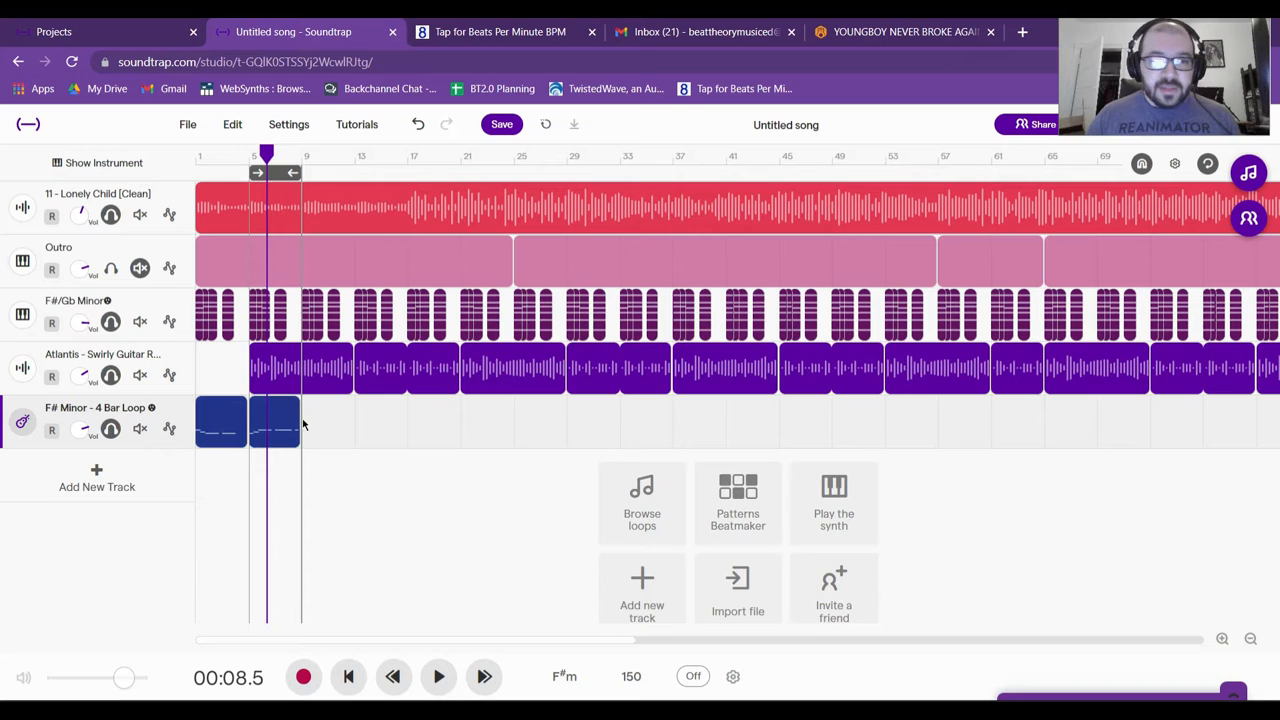
left_click_drag(303, 425, 404, 436)
key("ctrl+v")
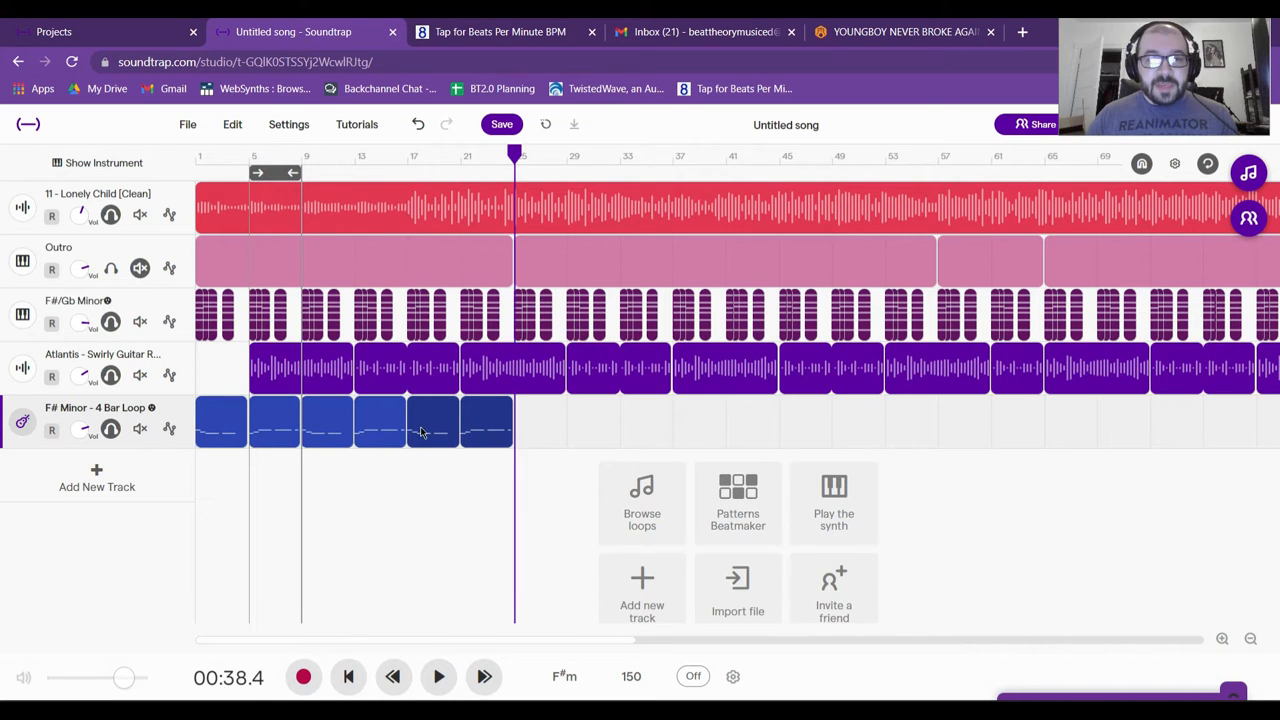
key("ctrl+v")
key("ctrl+v")
key("ctrl+v")
key("ctrl+v")
key("ctrl+v")
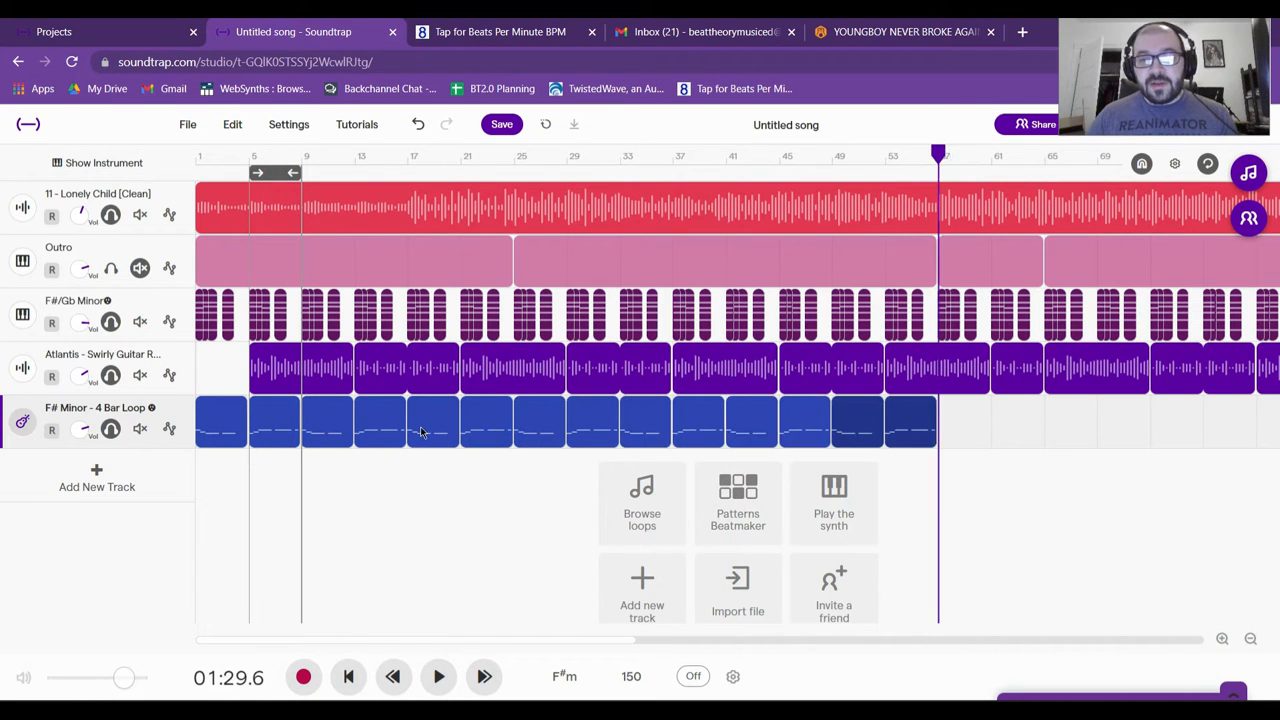
key("ctrl+v")
key("ctrl+v")
key("ctrl+v")
key("ctrl+v")
key("ctrl+v")
key("ctrl+v")
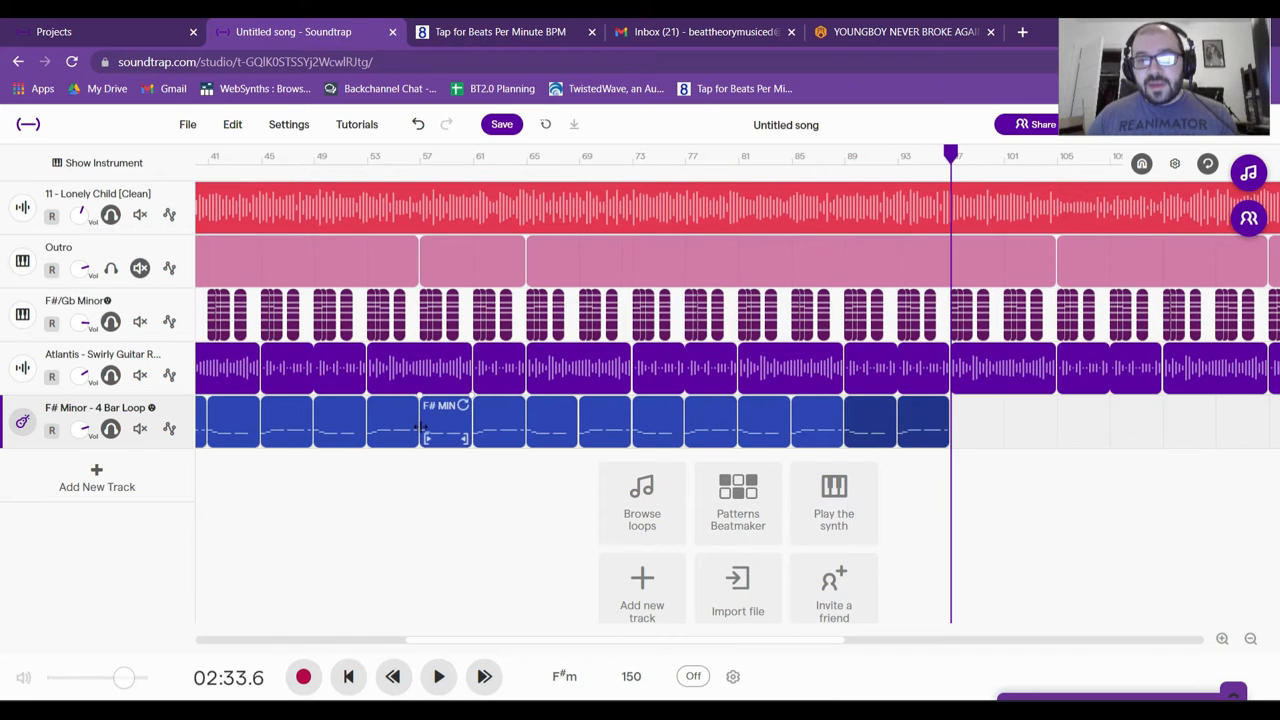
key("ctrl+v")
key("ctrl+v")
key("ctrl+v")
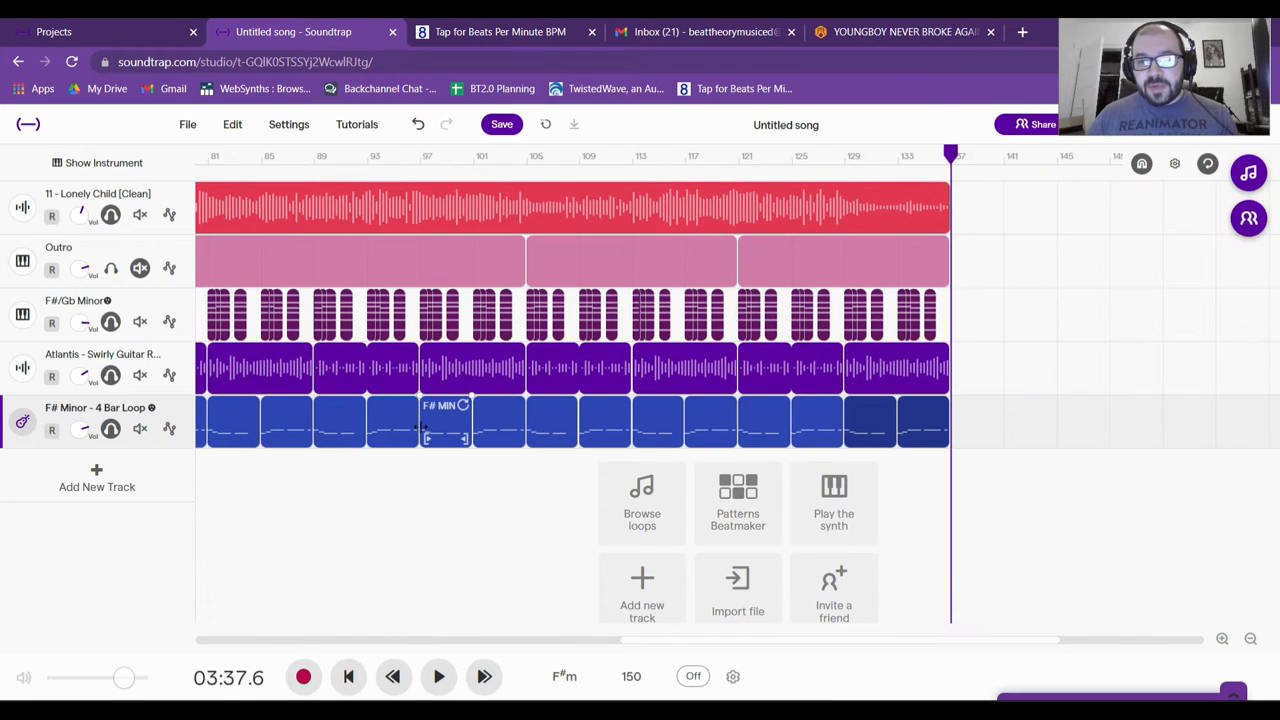
- Extend the loop region to bar 25 and play the arrangement with the Lonely Child track out of solo, returning to the start
left_click_drag(1037, 646, 237, 554)
key("space")
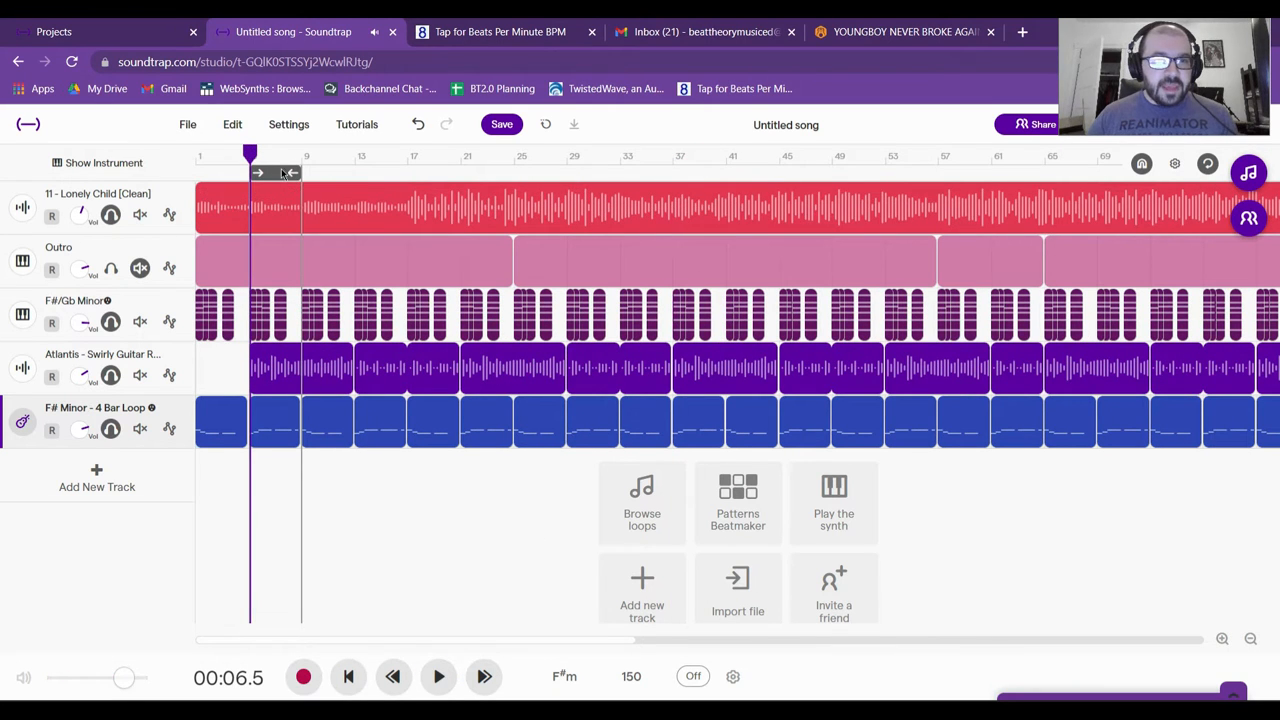
left_click_drag(294, 172, 495, 186)
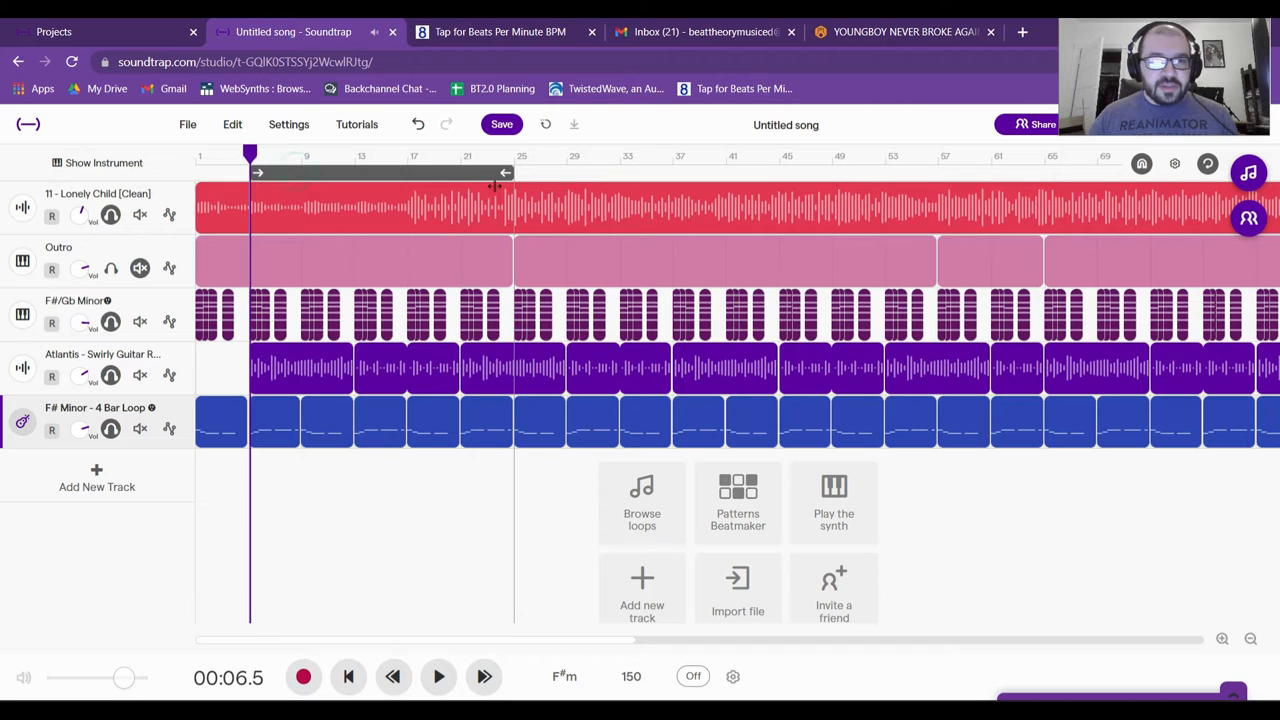
left_click(112, 215)
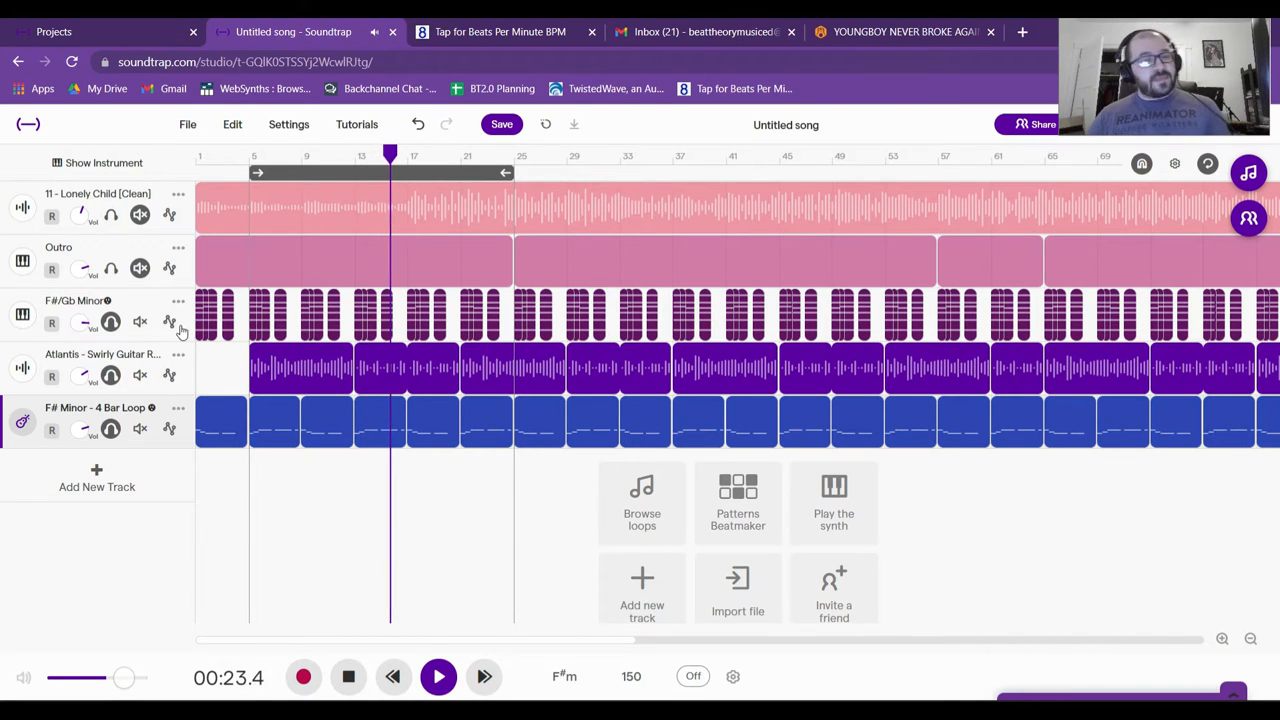
key("space")
left_click(350, 678)
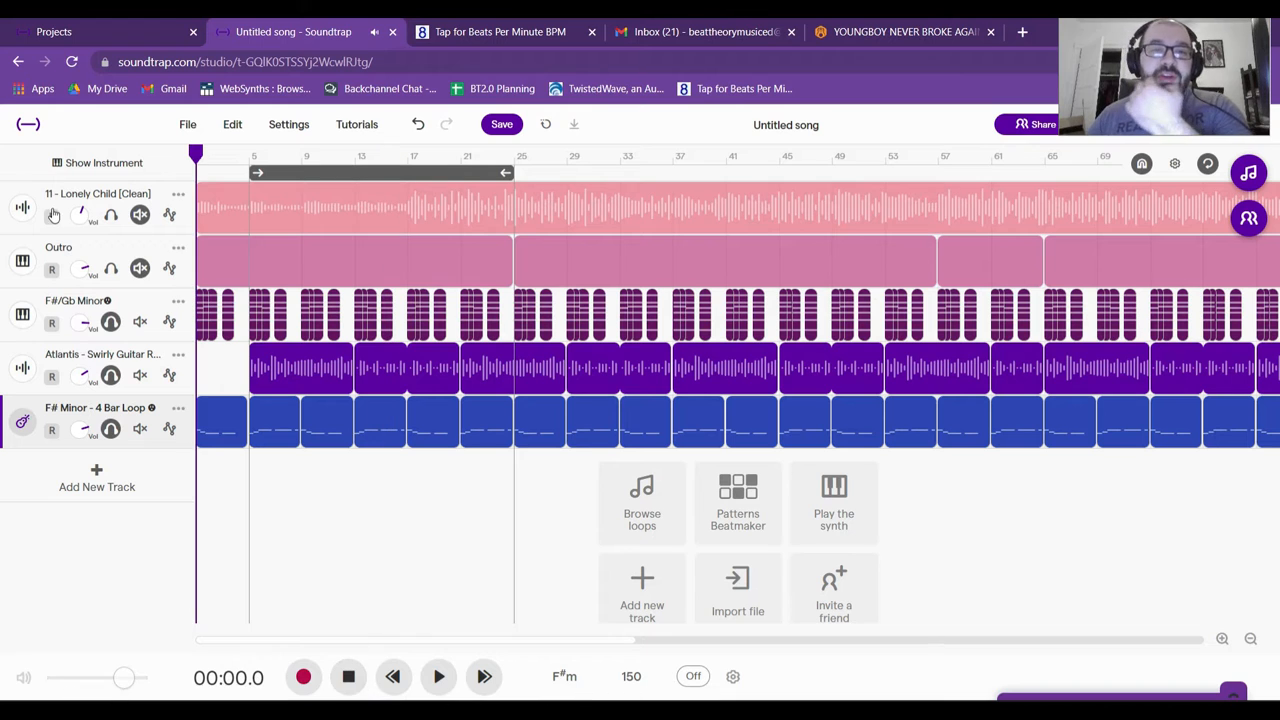
- Rename the project NBA Youngboy Lonely Child Reference Track 1
left_click(787, 128)
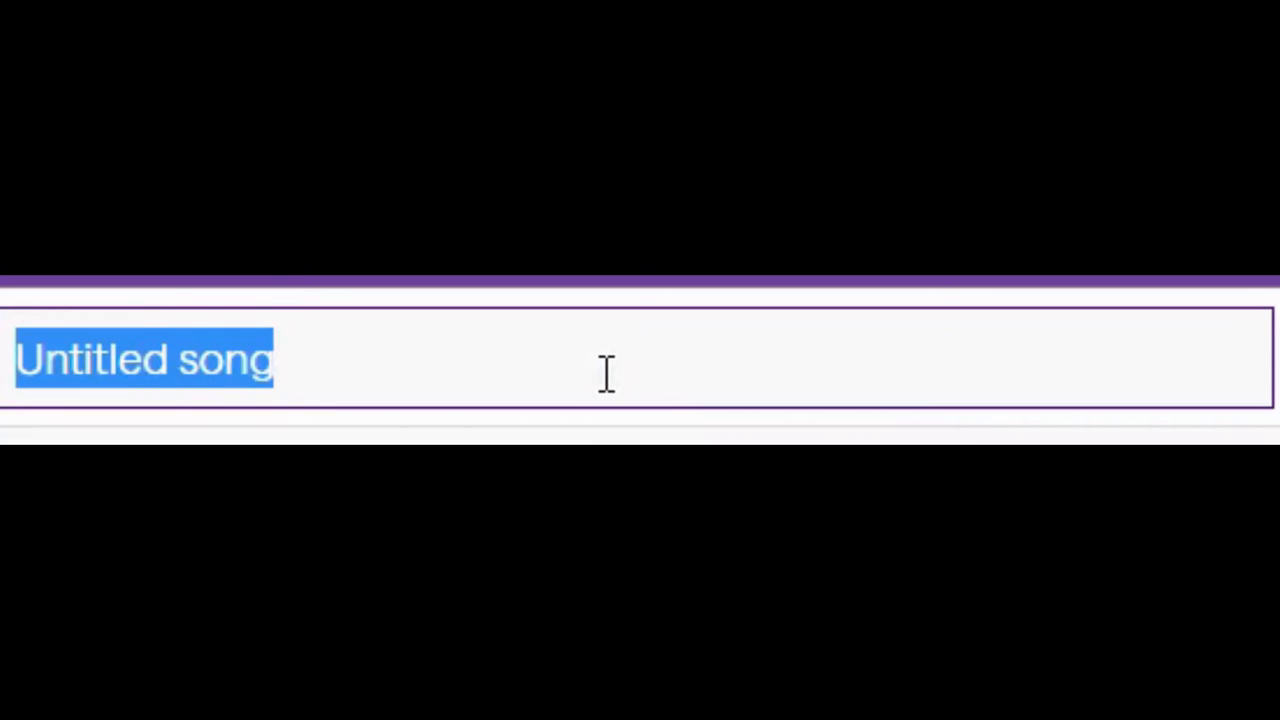
type("NBA Youngboy Lonely Child Reference Track 1")
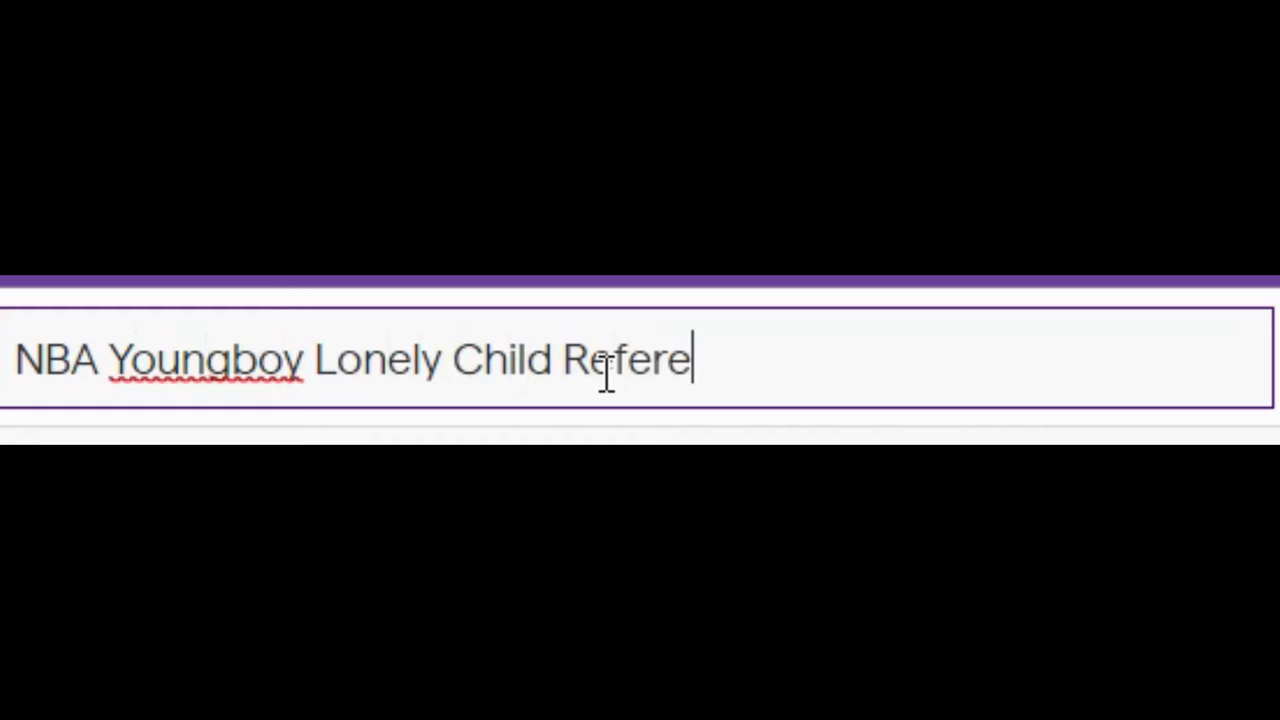
key("Return")
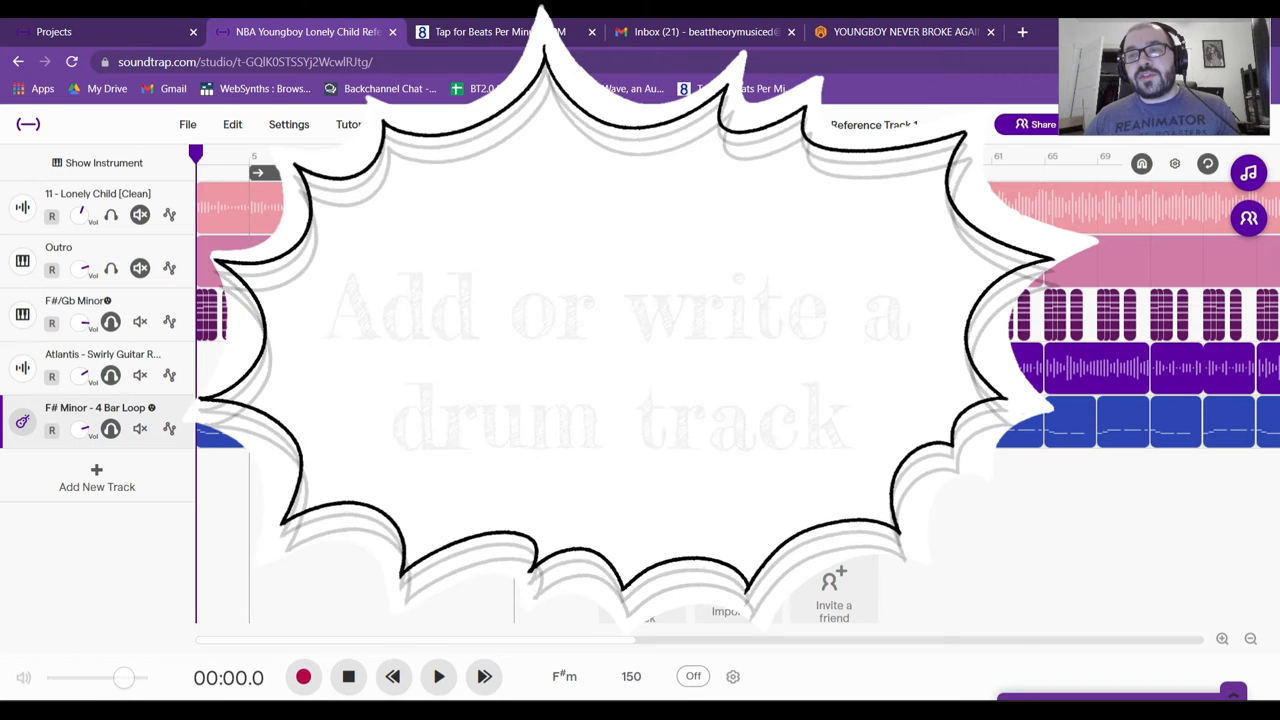
- Solo the Lonely Child reference track and play from bar 13 past bar 17 to hear its drum entrance
left_click(1222, 638)
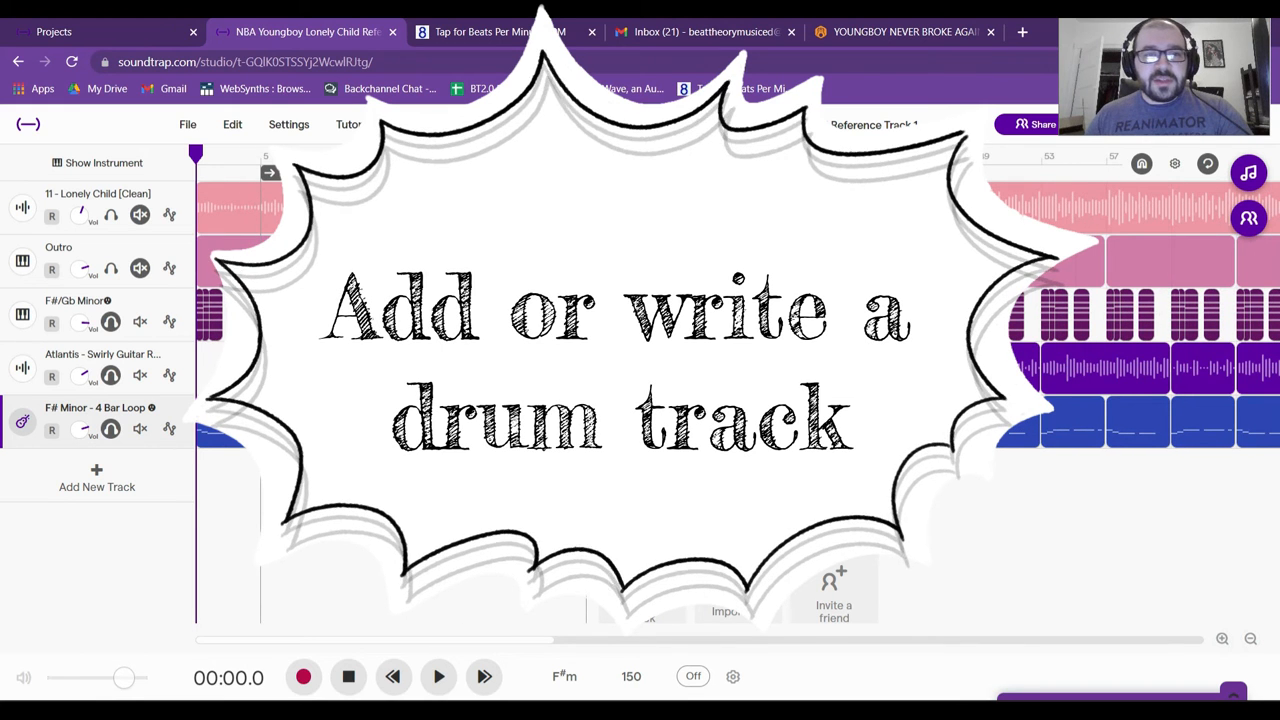
left_click(110, 214)
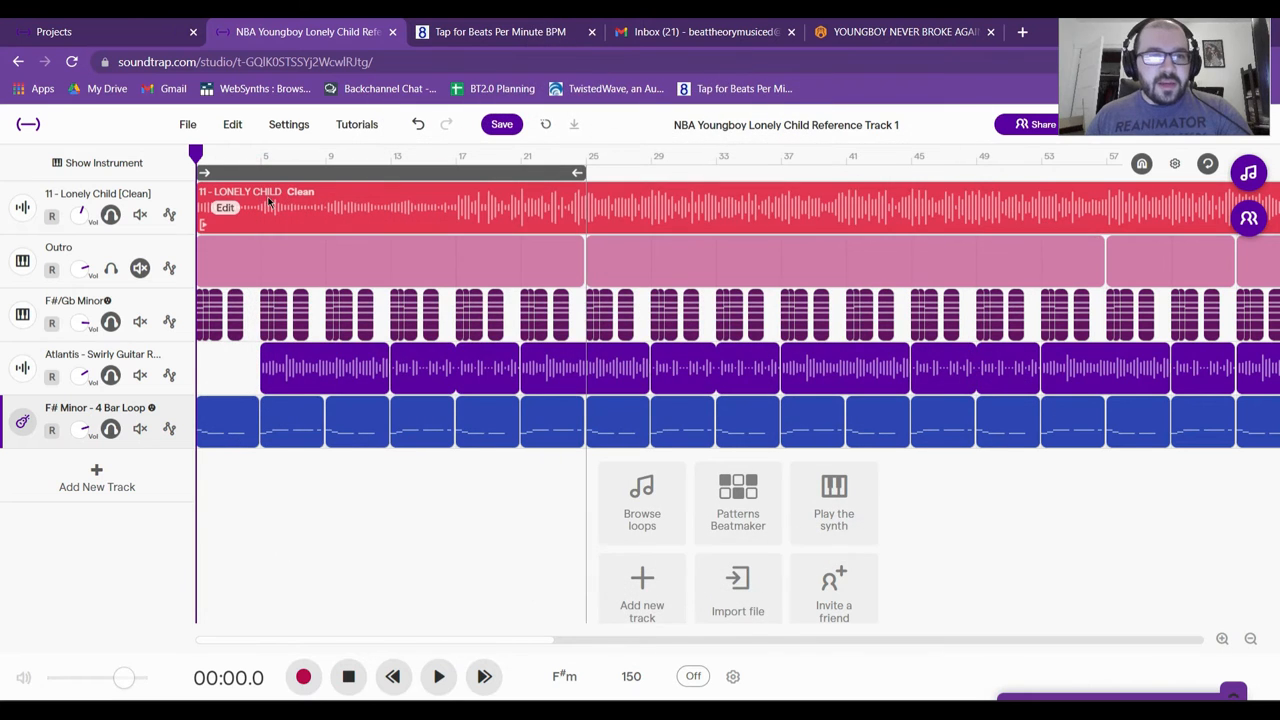
left_click(393, 158)
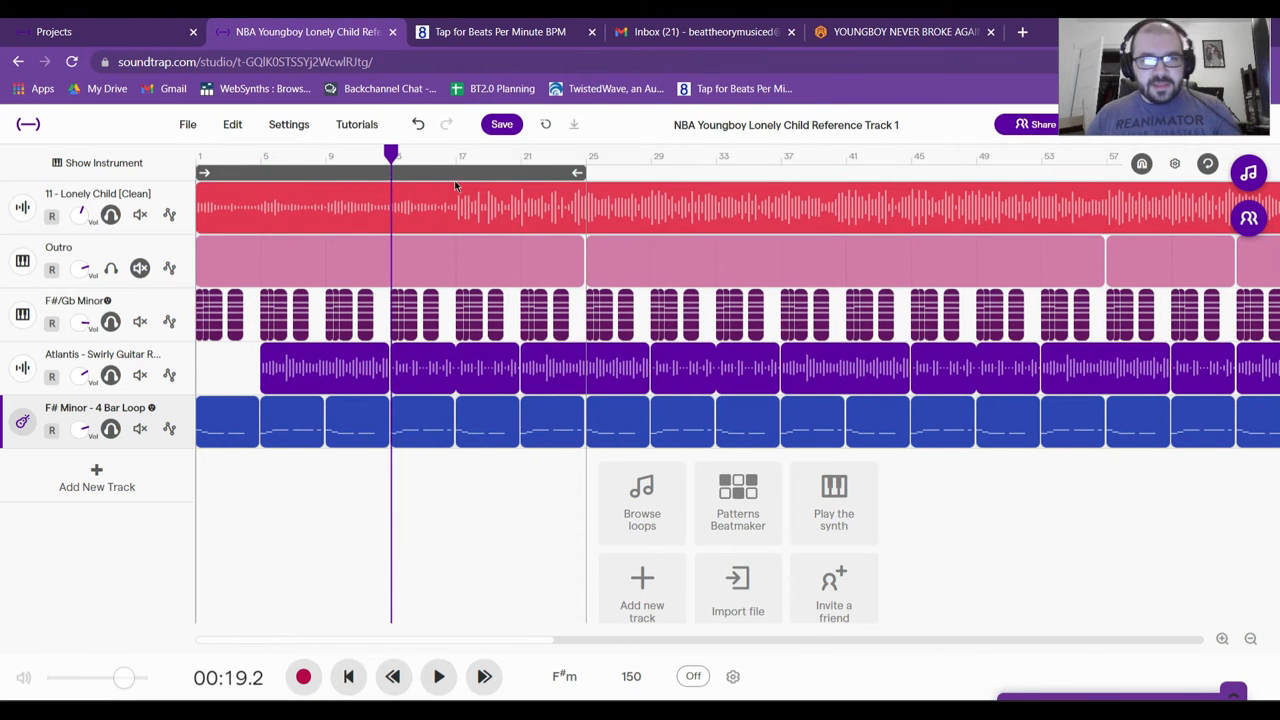
key("space")
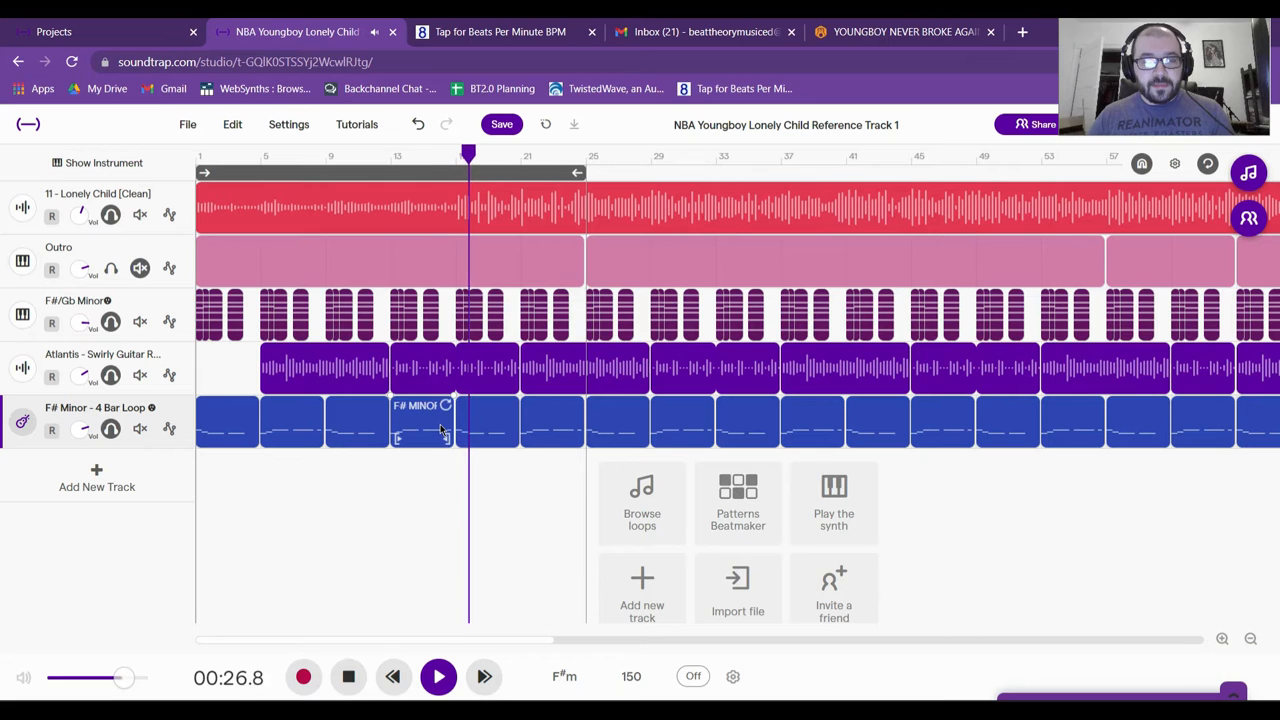
key("space")
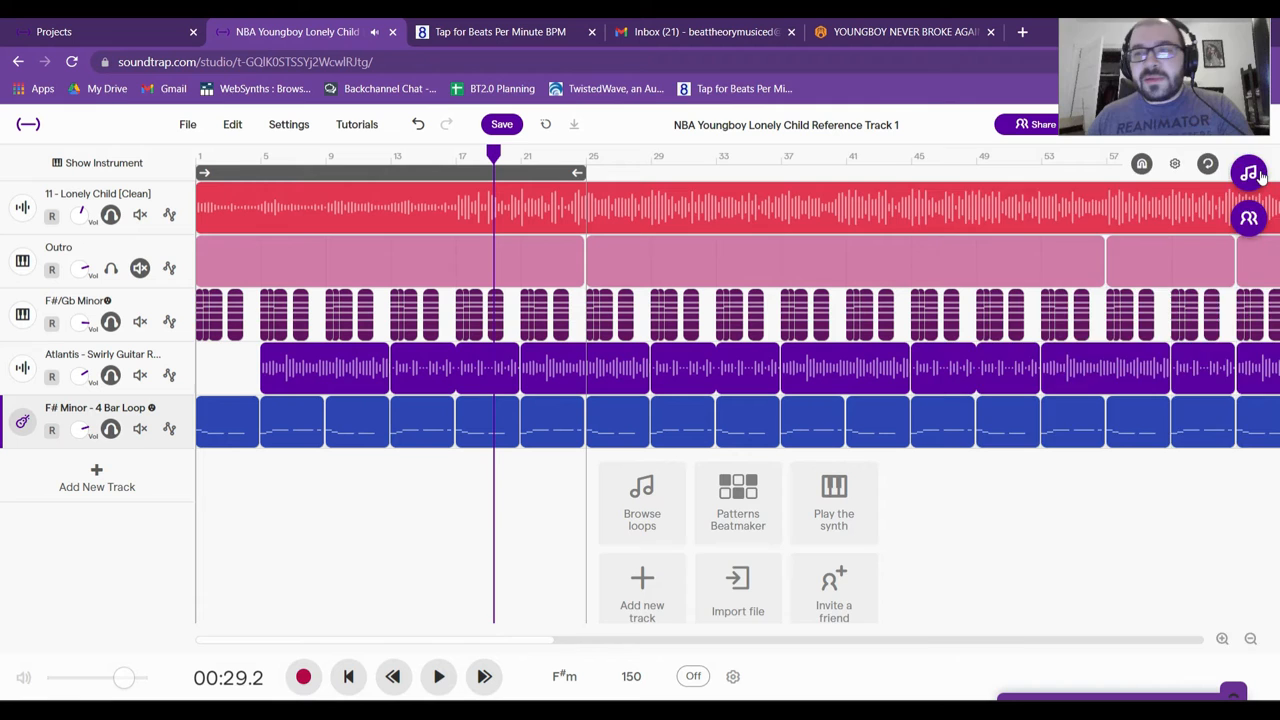
- Search the loop library for drum loops in the Hip Hop genre
left_click(1250, 173)
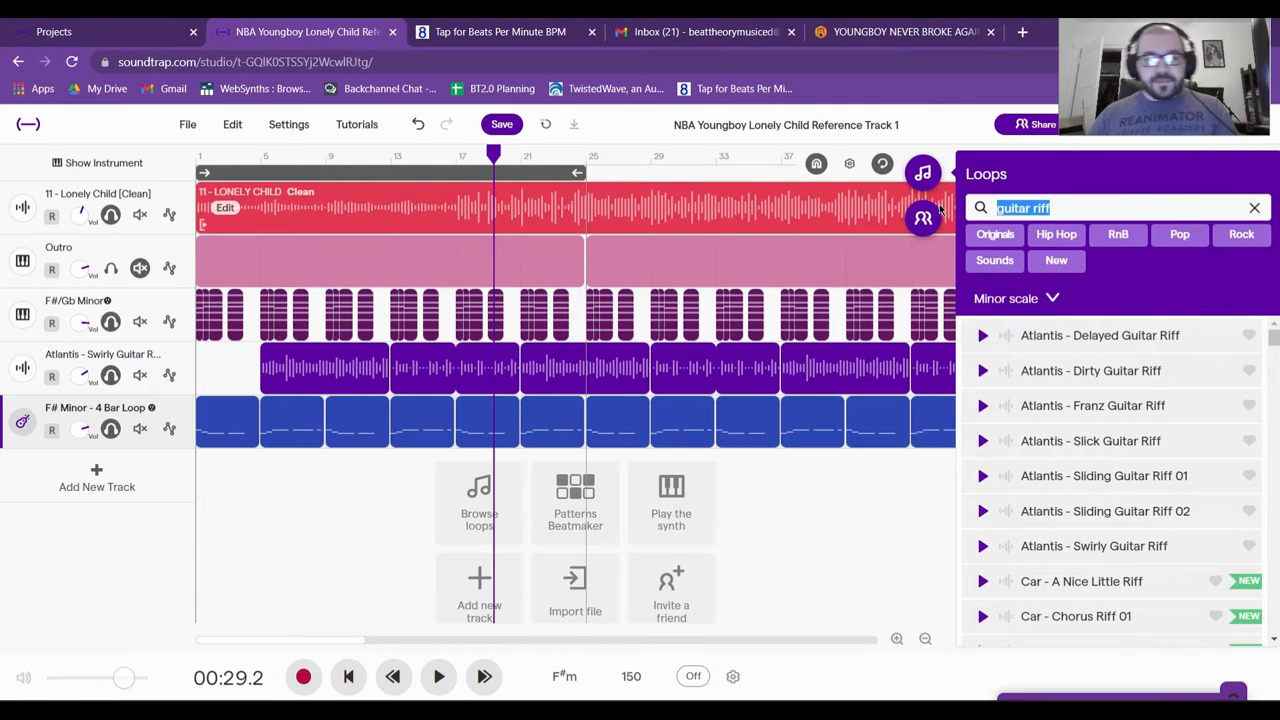
type("drum")
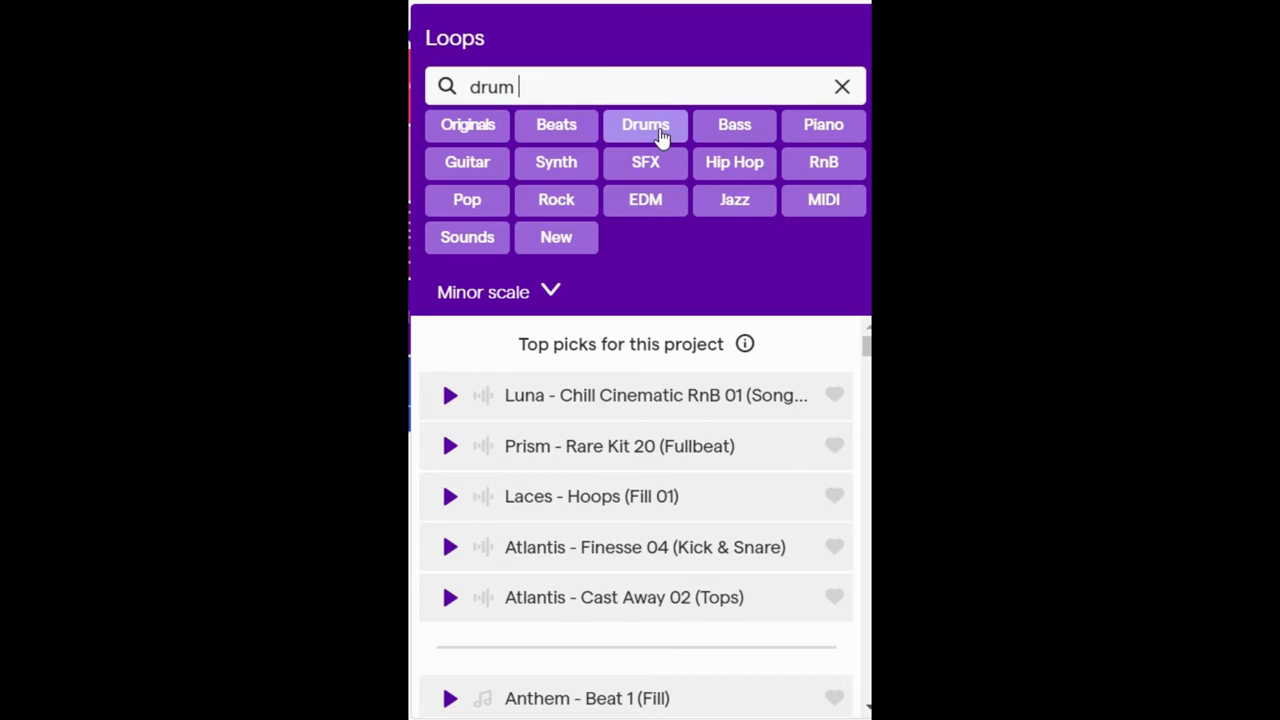
left_click(752, 168)
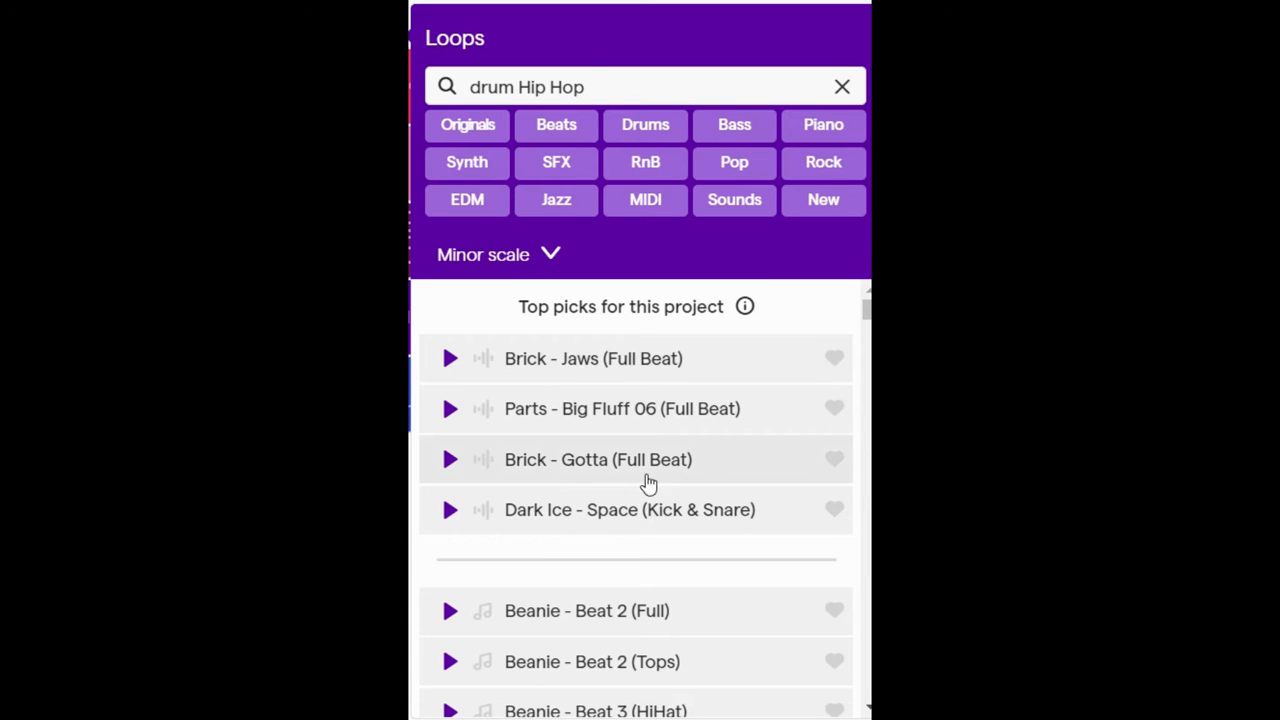
- Browse the hip hop drum loops and preview the Beanie and Brampton beats for a match with the reference track
scroll(666, 483, "down", 3)
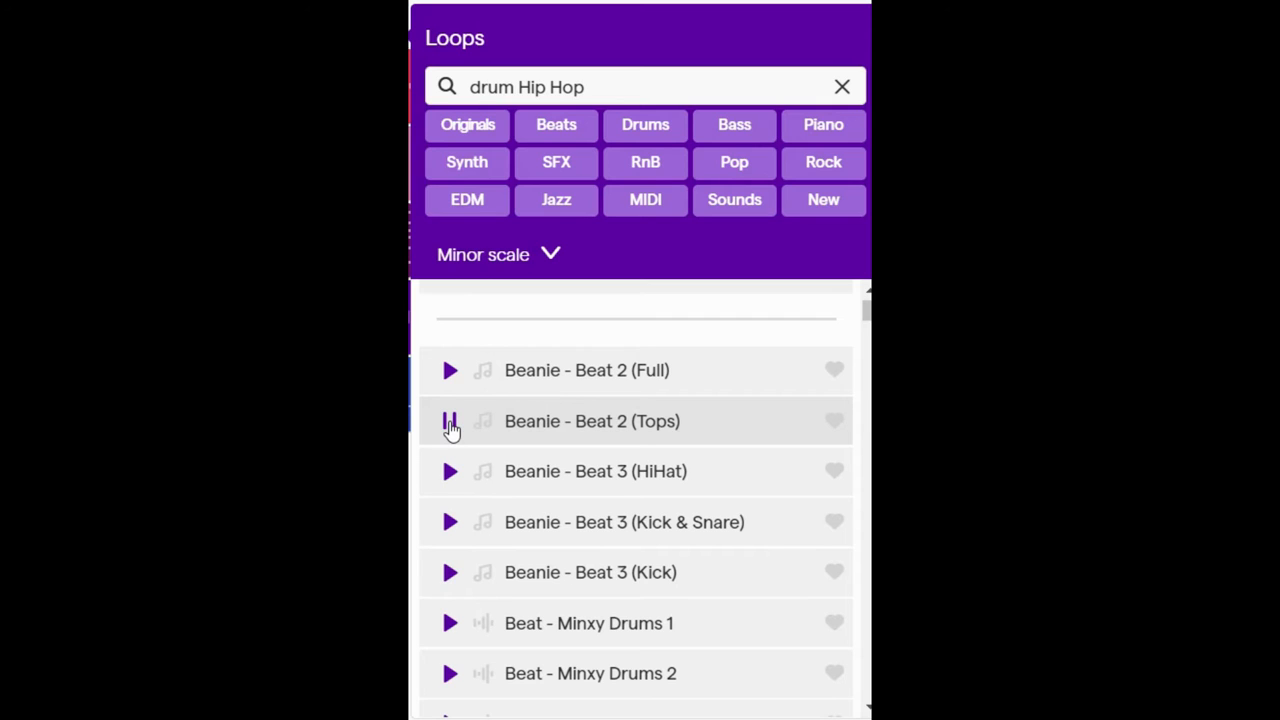
left_click(450, 523)
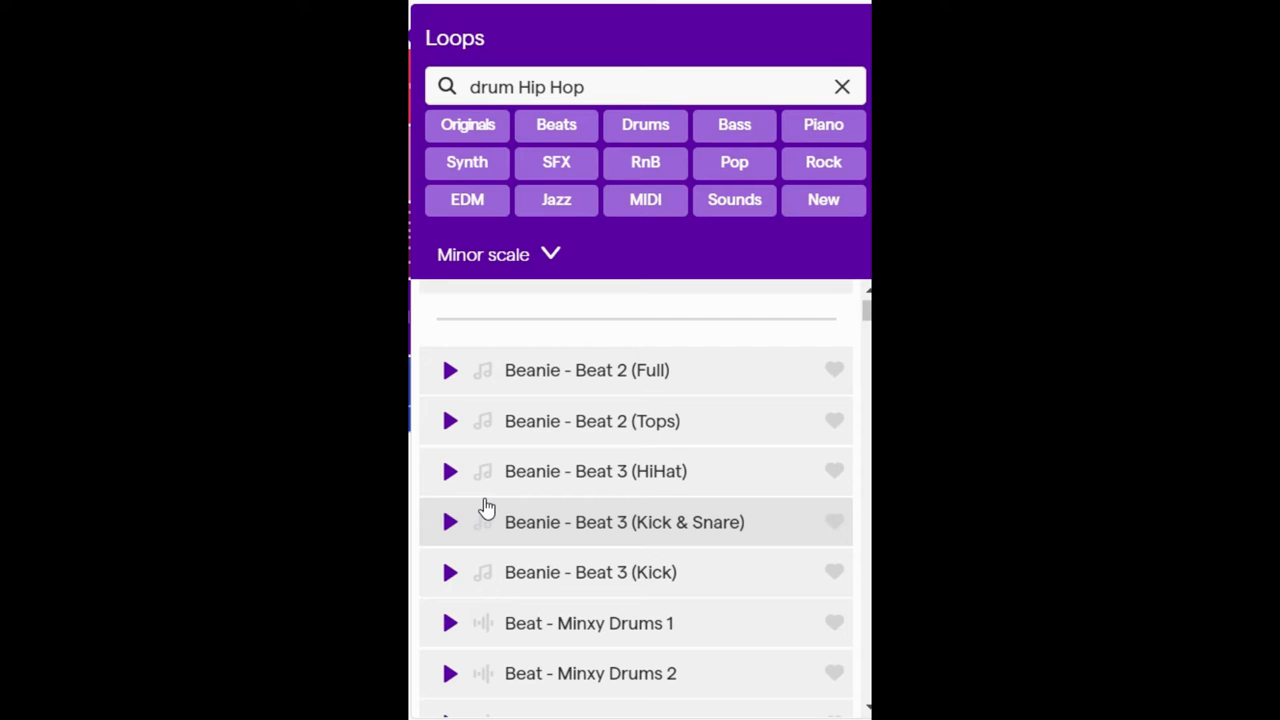
scroll(600, 488, "down", 10)
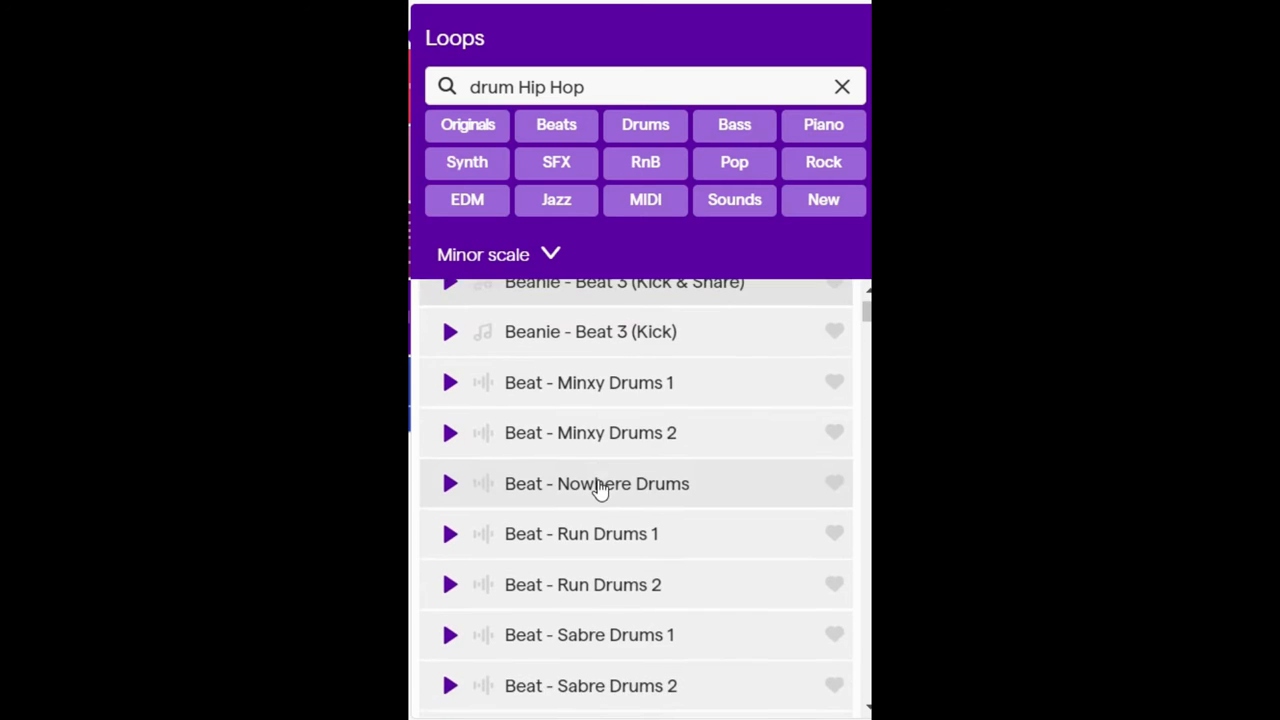
scroll(603, 482, "down", 12)
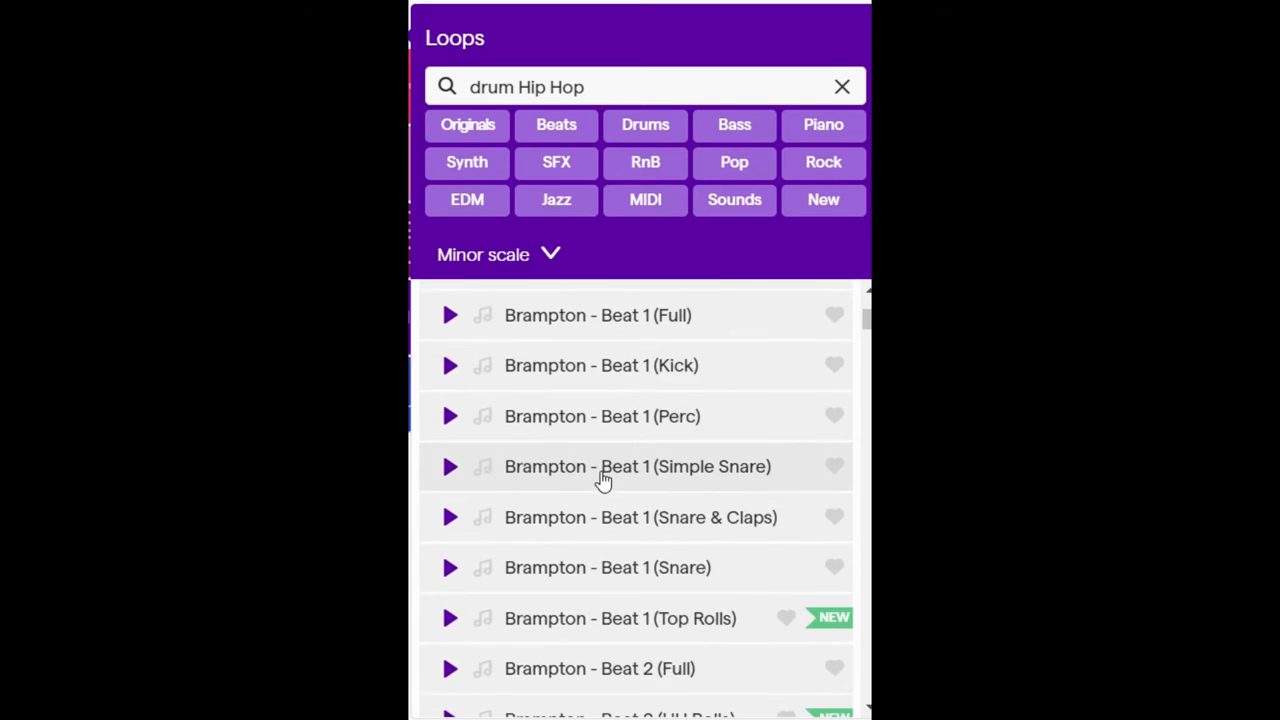
scroll(600, 482, "up", 5)
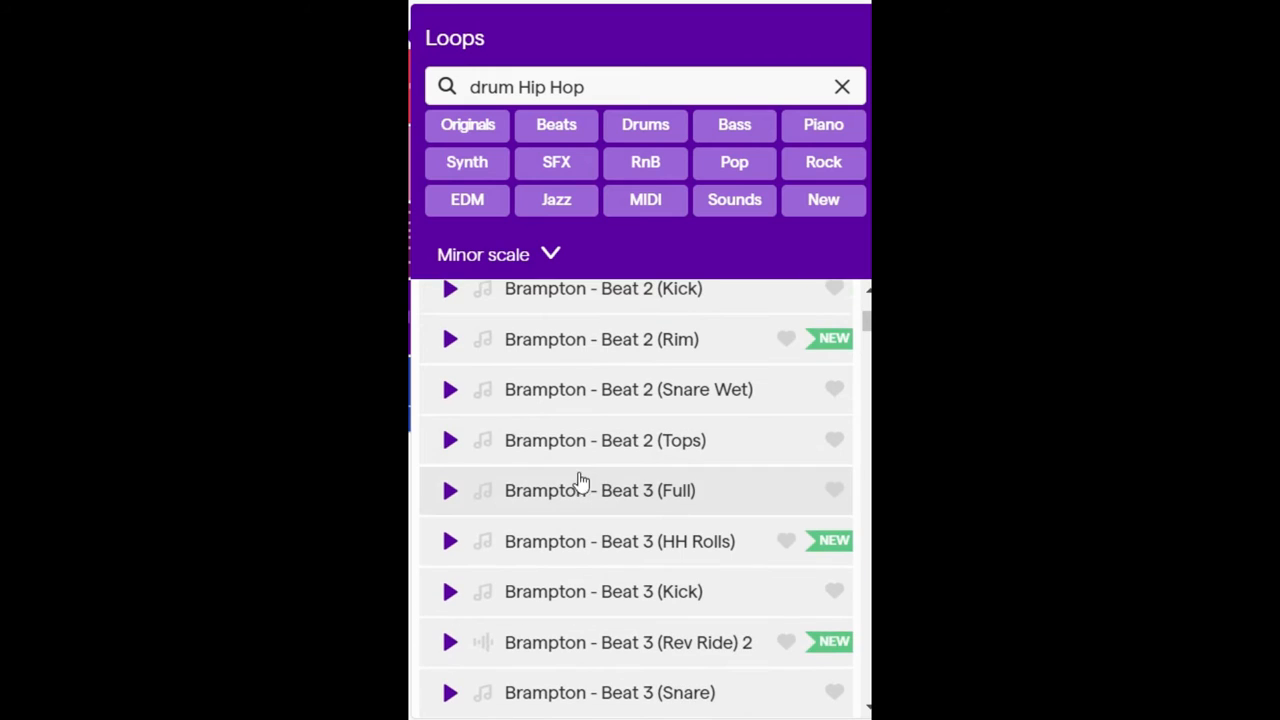
scroll(505, 478, "up", 5)
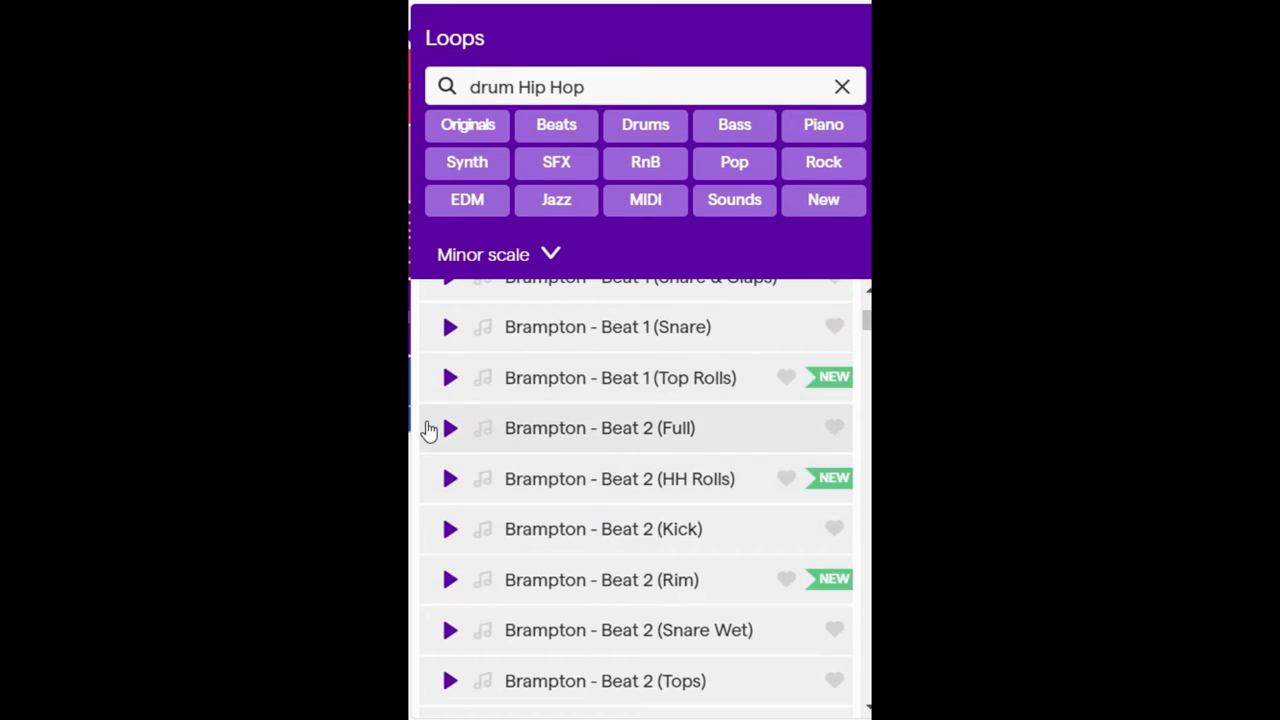
left_click(448, 429)
left_click(450, 529)
scroll(453, 460, "down", 2)
scroll(453, 462, "up", 4)
left_click(451, 468)
scroll(451, 468, "down", 3)
- Add the Brampton - Beat 2 (Kick) loop on a new track from bar 17 to bar 41 and solo it
left_click(448, 466)
left_click(982, 434)
scroll(973, 555, "down", 1)
scroll(1115, 517, "up", 2)
left_click_drag(1123, 517, 463, 474)
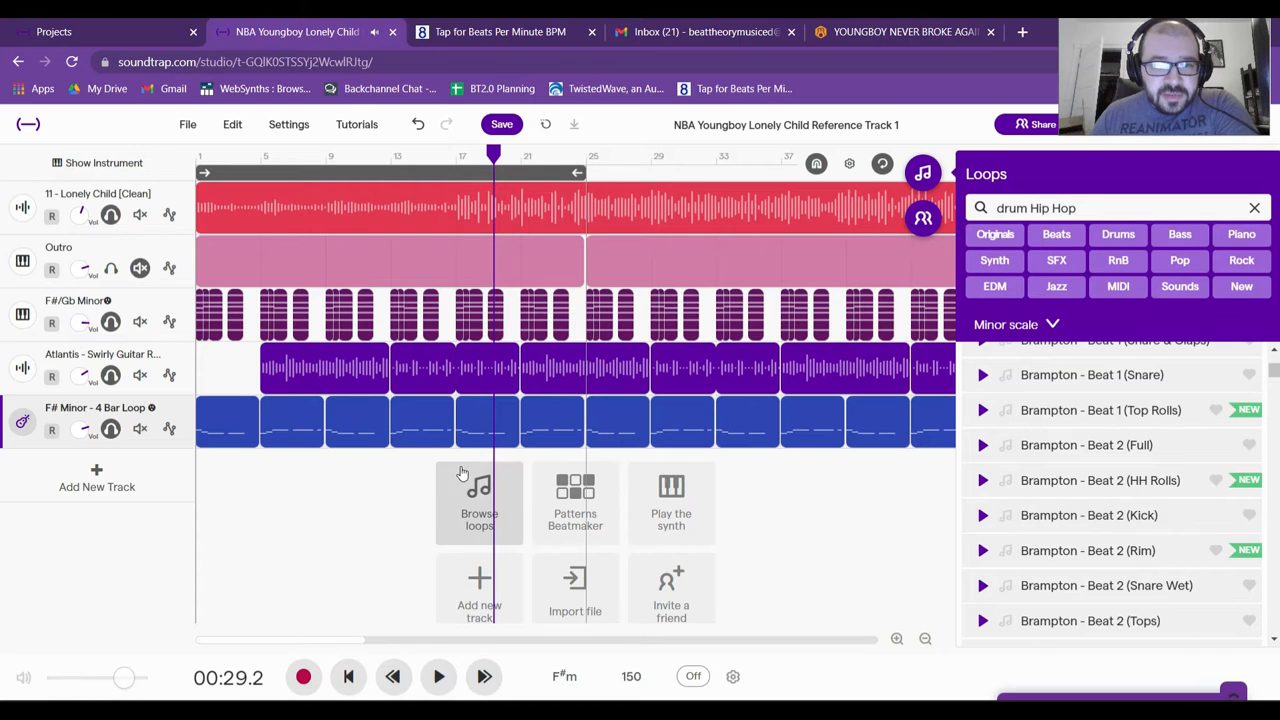
left_click(111, 482)
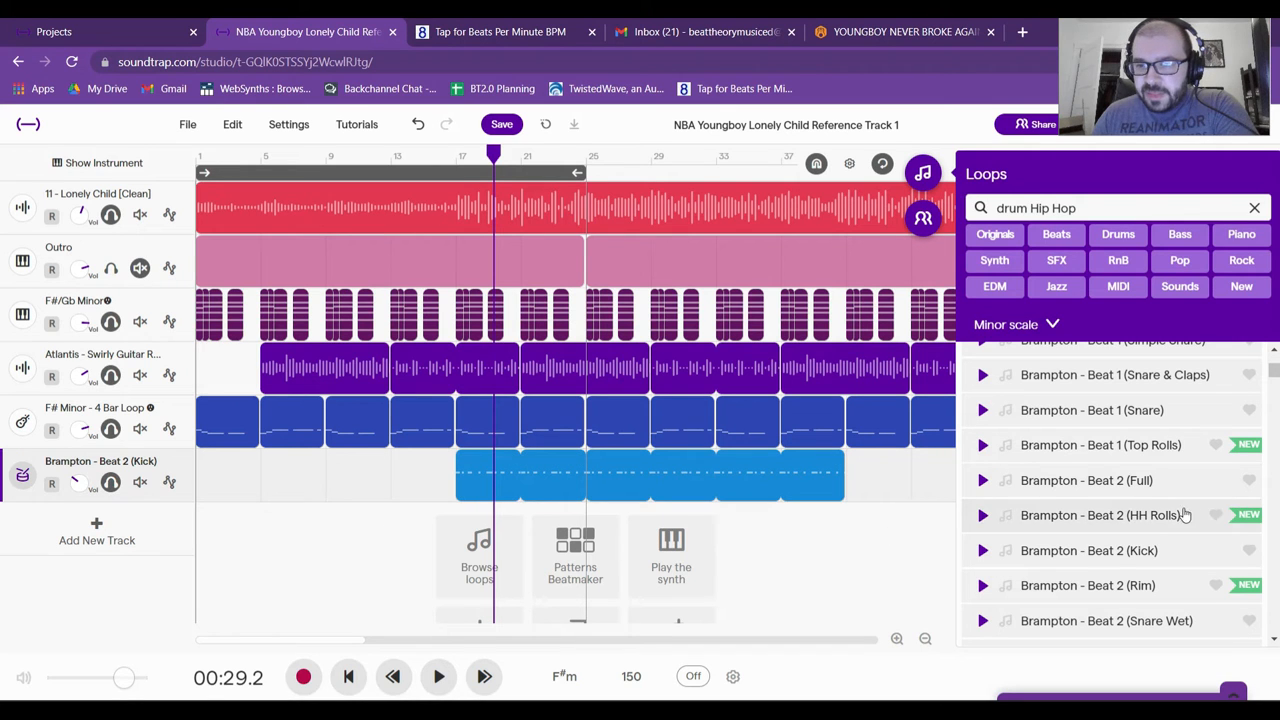
- Add the Brampton - Beat 2 (HH Rolls) loop on a soloed track from bar 17 to bar 41, placed above the kick track
scroll(1026, 560, "down", 2)
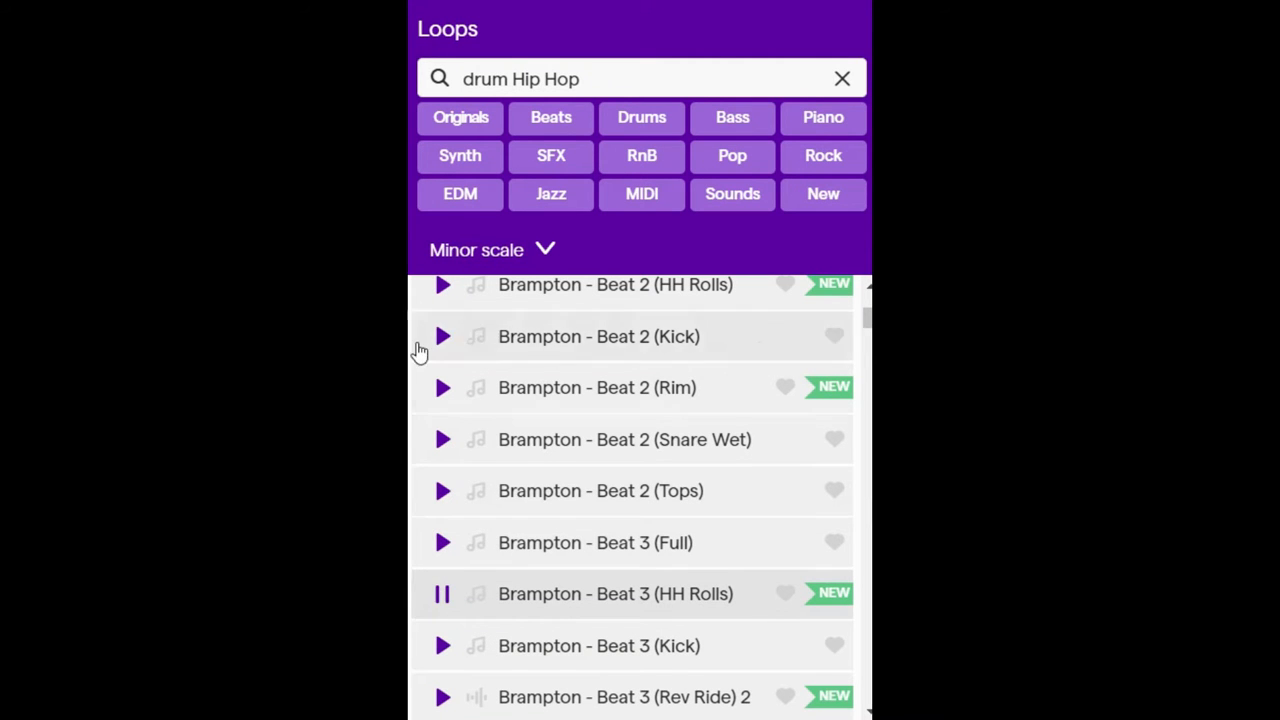
left_click(438, 288)
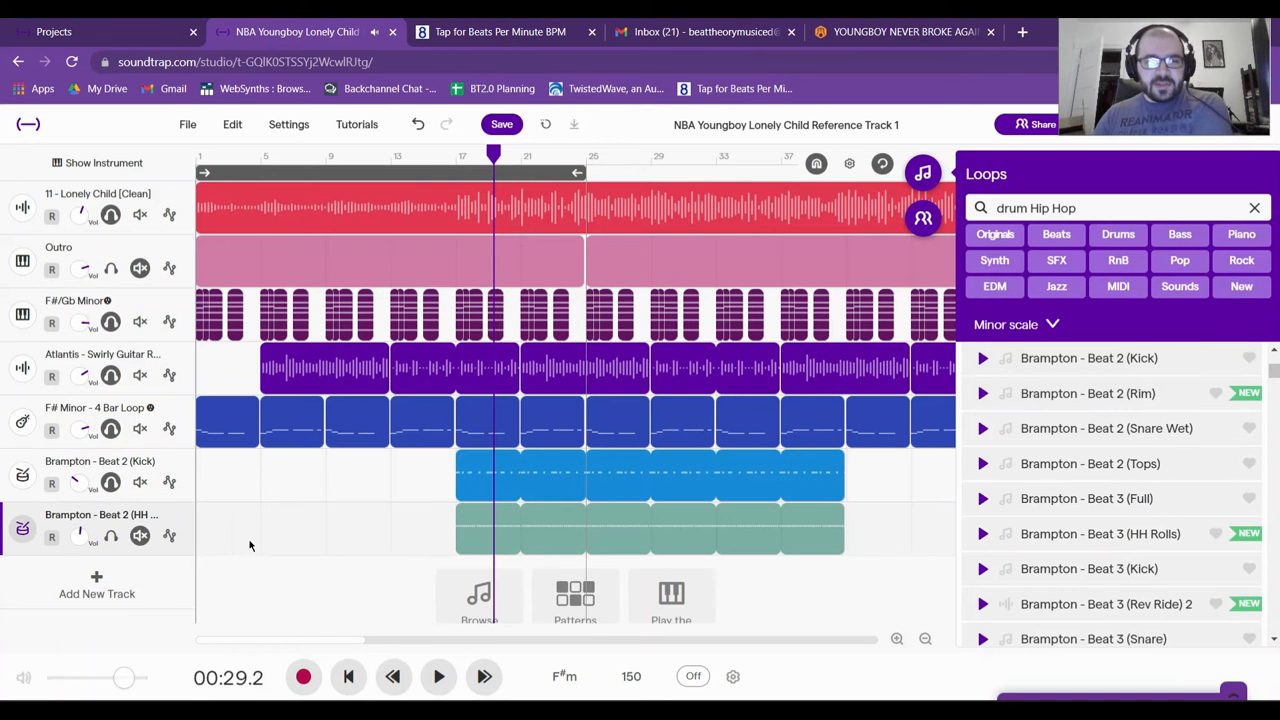
left_click(108, 537)
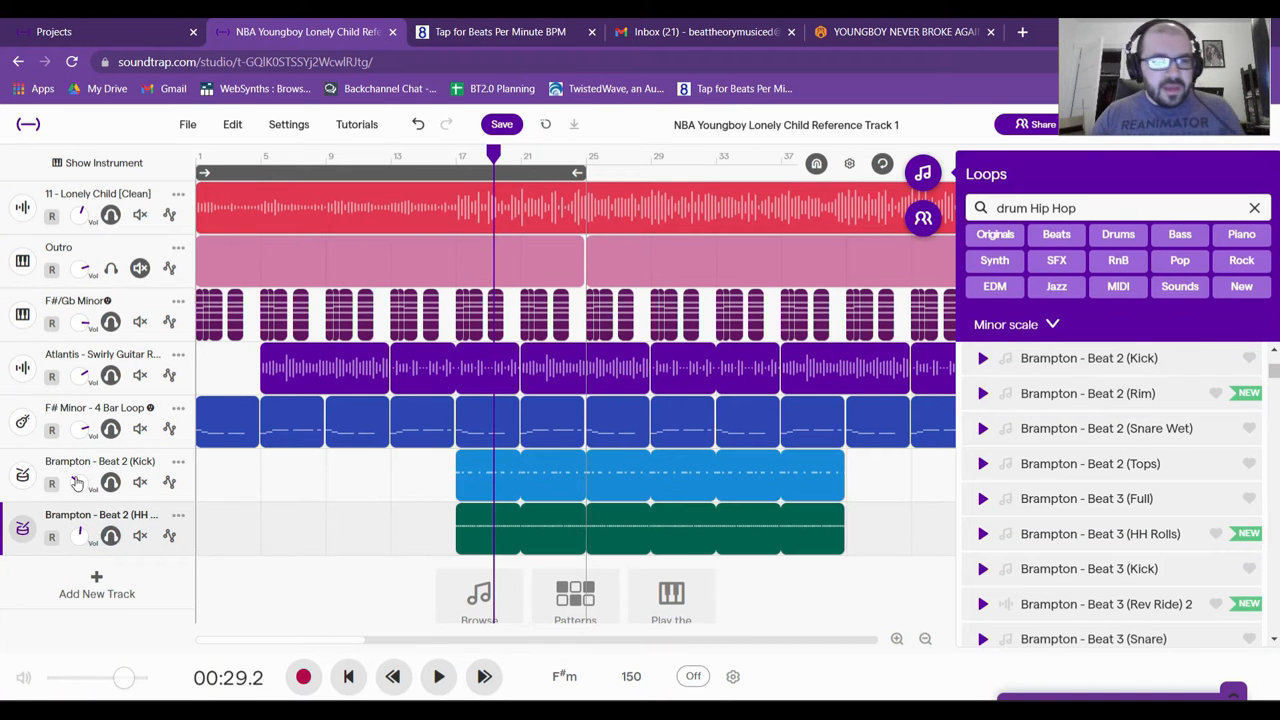
left_click_drag(8, 512, 20, 462)
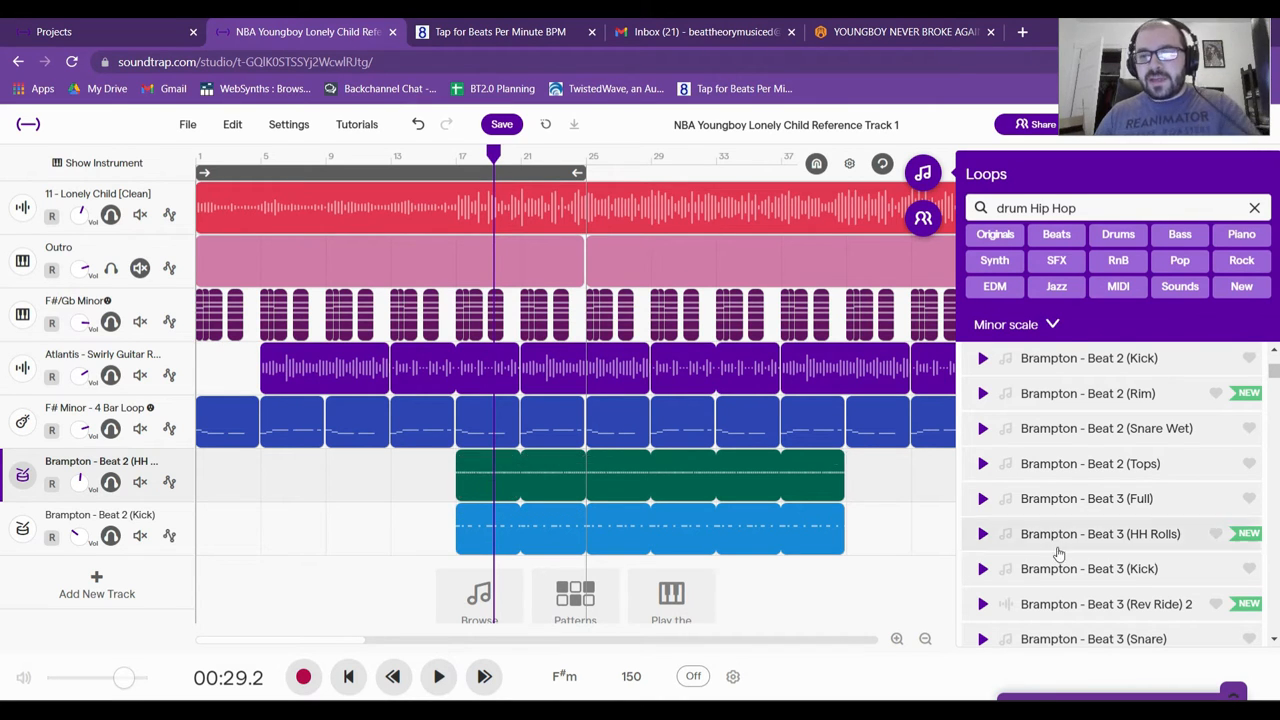
- Try the Brampton - Beat 3 (Snare) loop on a new track from bar 17 to bar 41, play it, and remove the track
scroll(1095, 598, "down", 1)
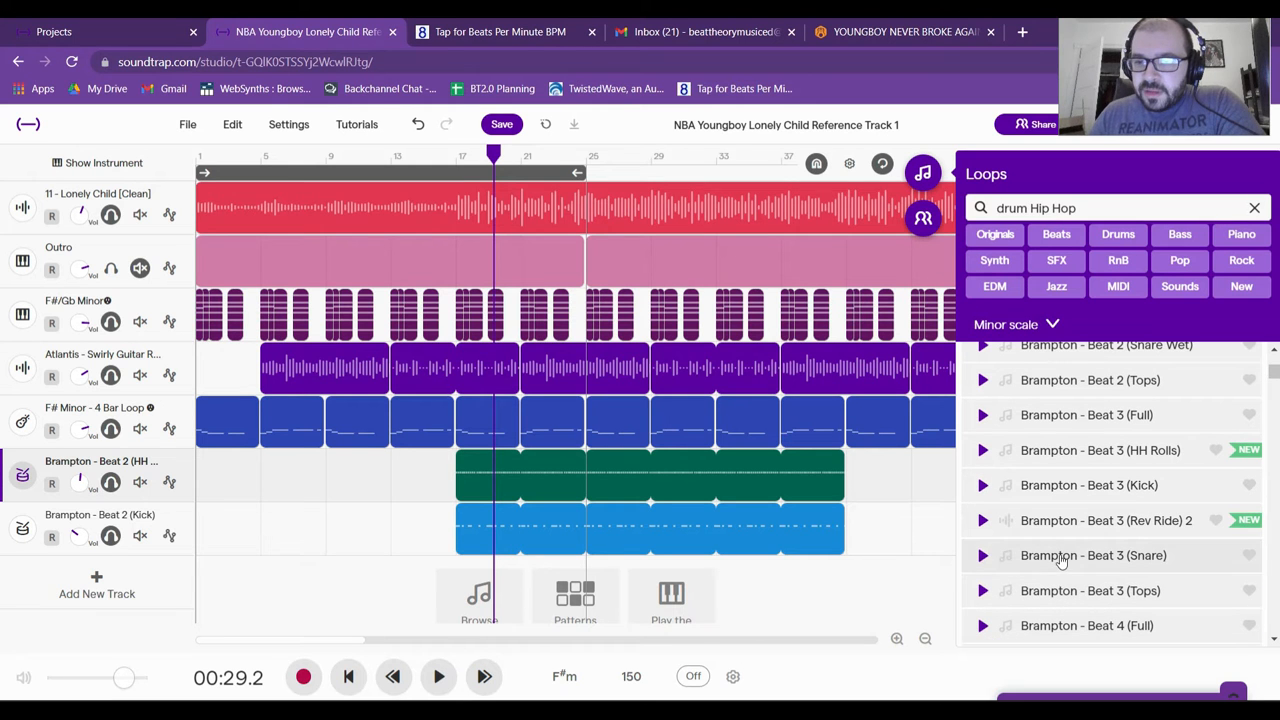
left_click_drag(1062, 560, 464, 580)
left_click_drag(518, 540, 844, 540)
left_click(463, 157)
key("space")
scroll(300, 300, "up", 1)
key("space")
left_click(177, 568)
- Add the Brampton - Beat 4 (Snare) loop on a new track from bar 17 to bar 41 and solo it
scroll(1000, 513, "down", 2)
left_click(983, 515)
scroll(983, 515, "down", 1)
left_click_drag(1093, 445, 464, 580)
left_click_drag(518, 543, 844, 543)
left_click(111, 552)
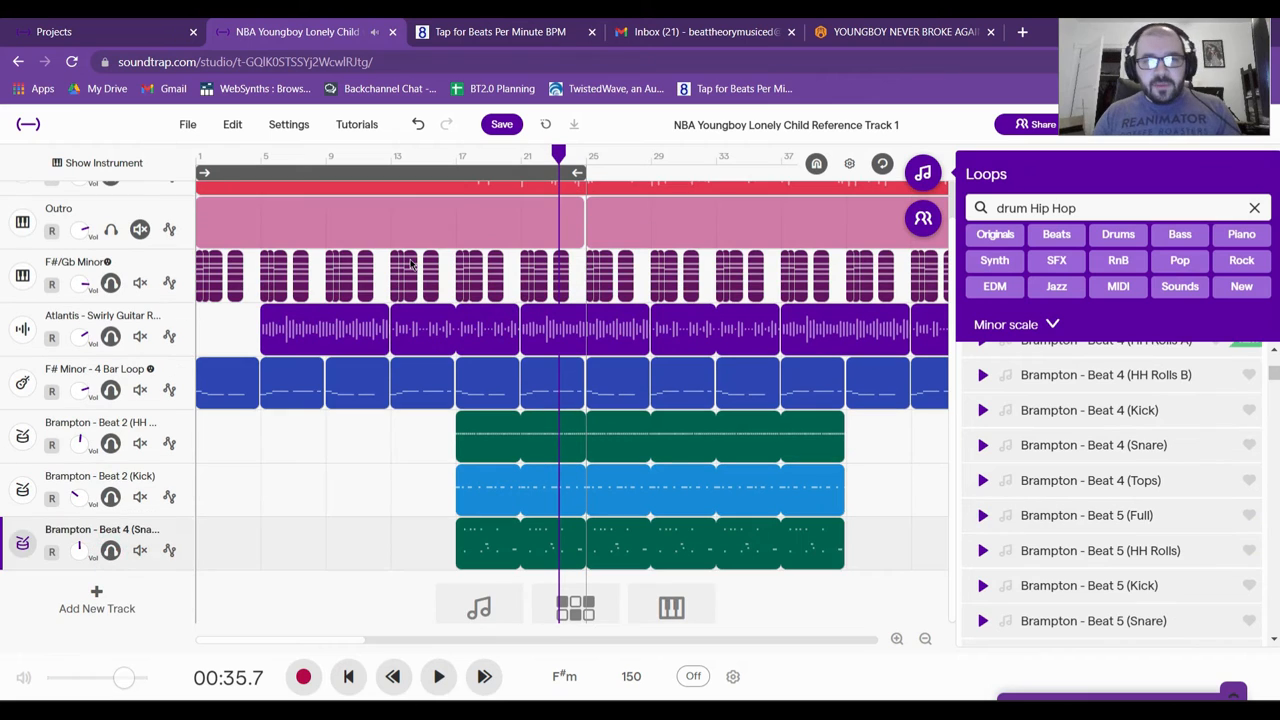
- Play the arrangement from bar 17 to check the drum loops together with the other tracks
left_click(461, 190)
left_click(459, 157)
key("space")
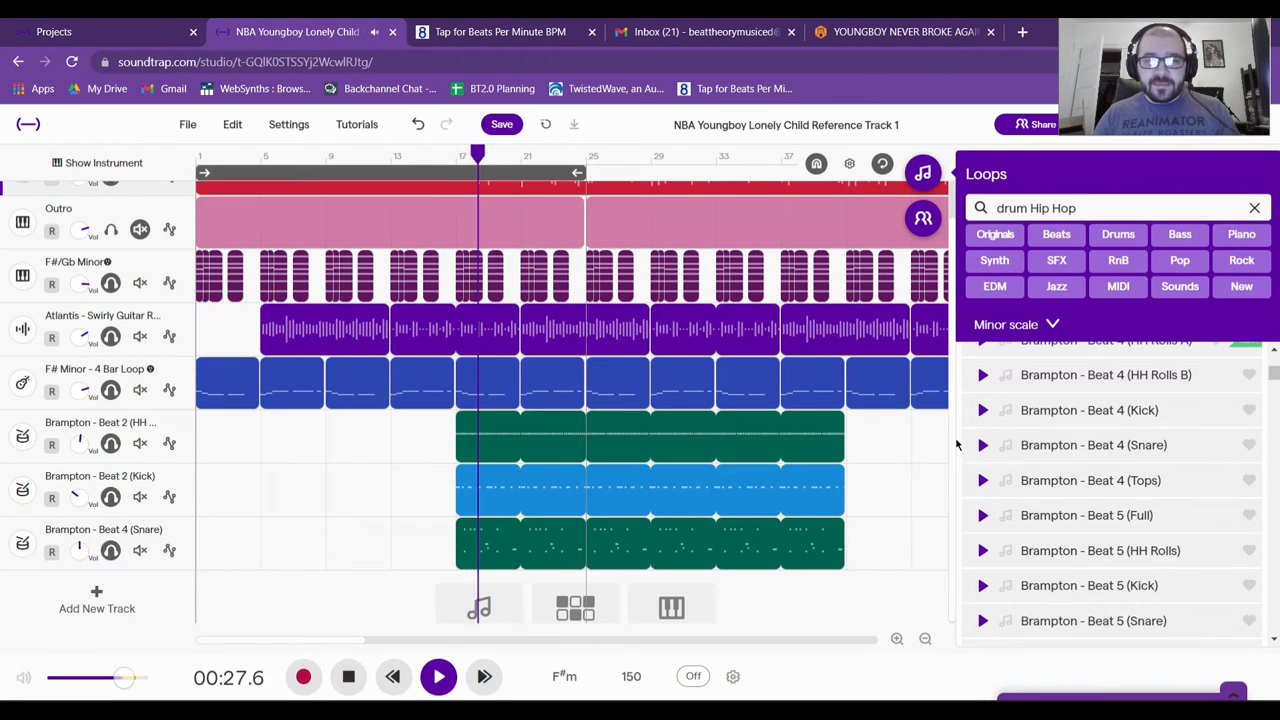
- Close the loop library, mute the Lonely Child reference track and play the arrangement without it
left_click(920, 181)
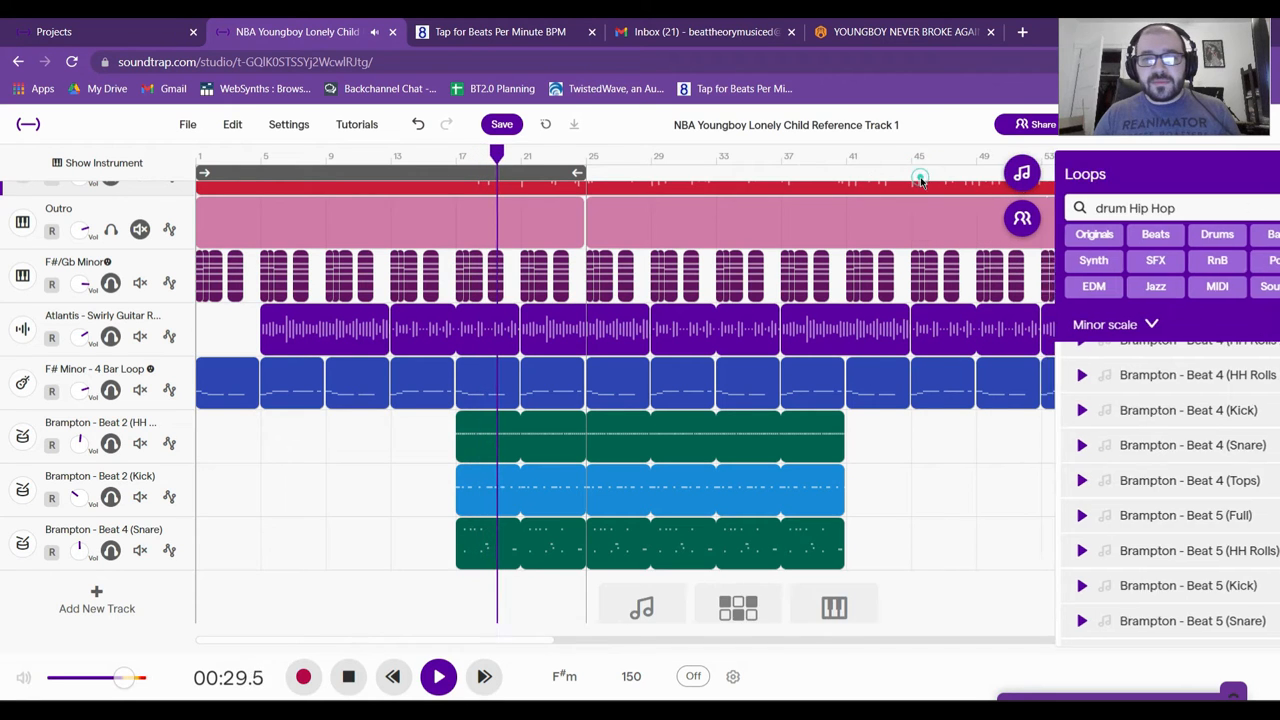
scroll(909, 568, "up", 1)
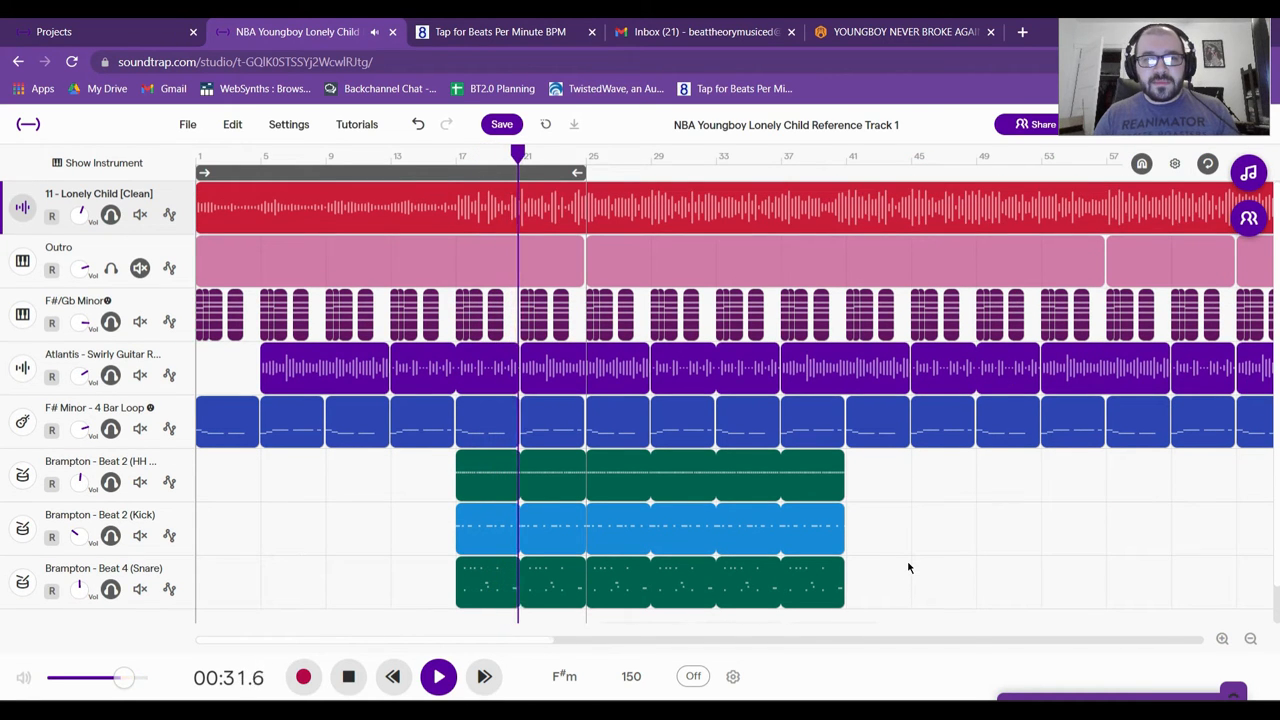
key("space")
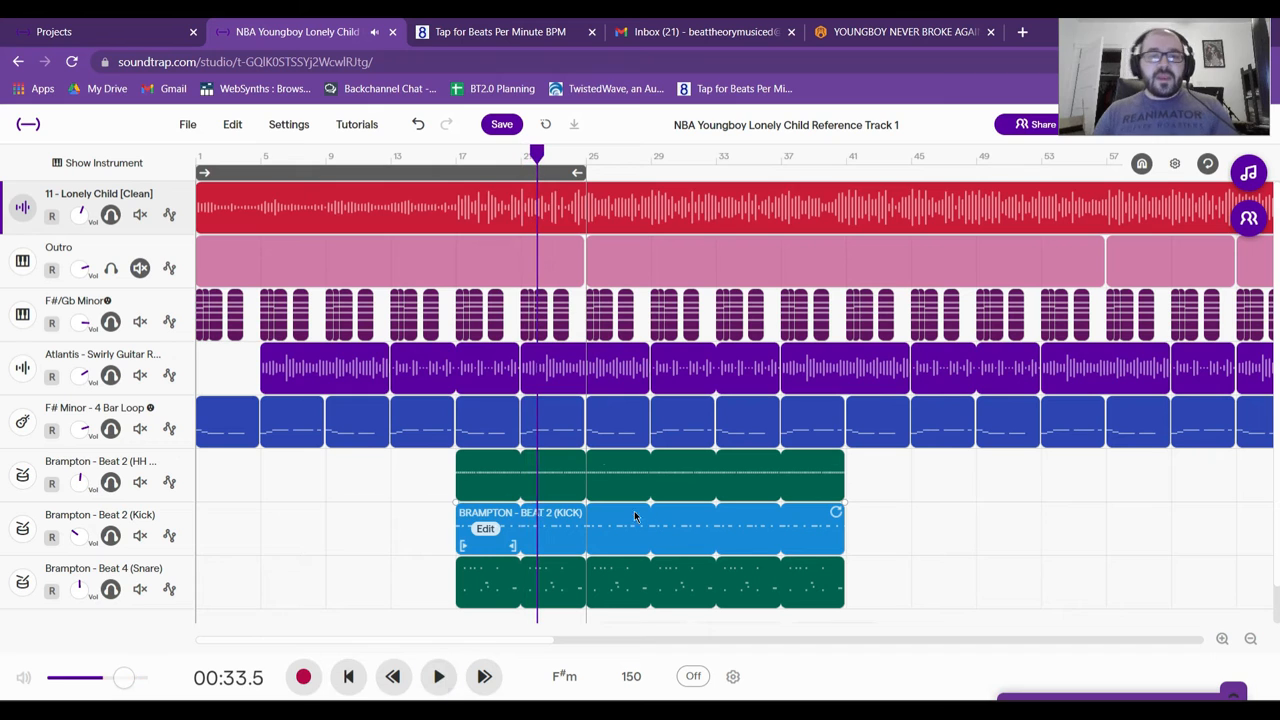
left_click(455, 164)
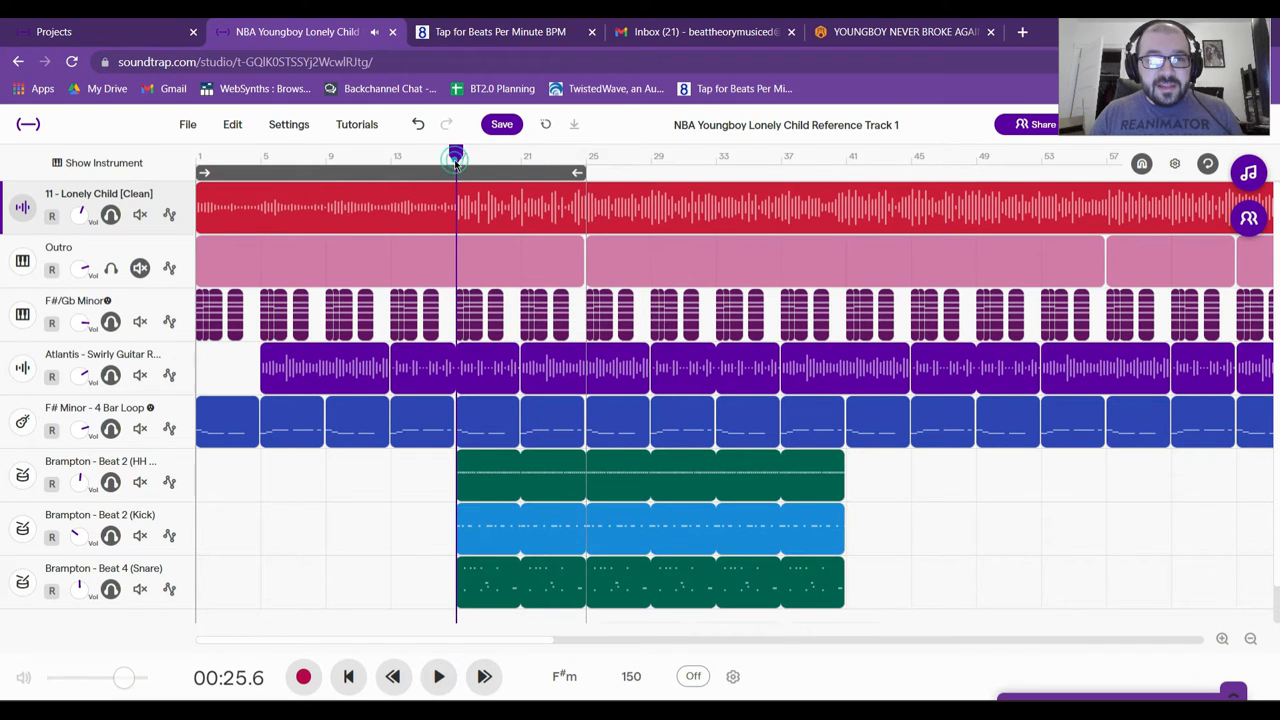
left_click(139, 215)
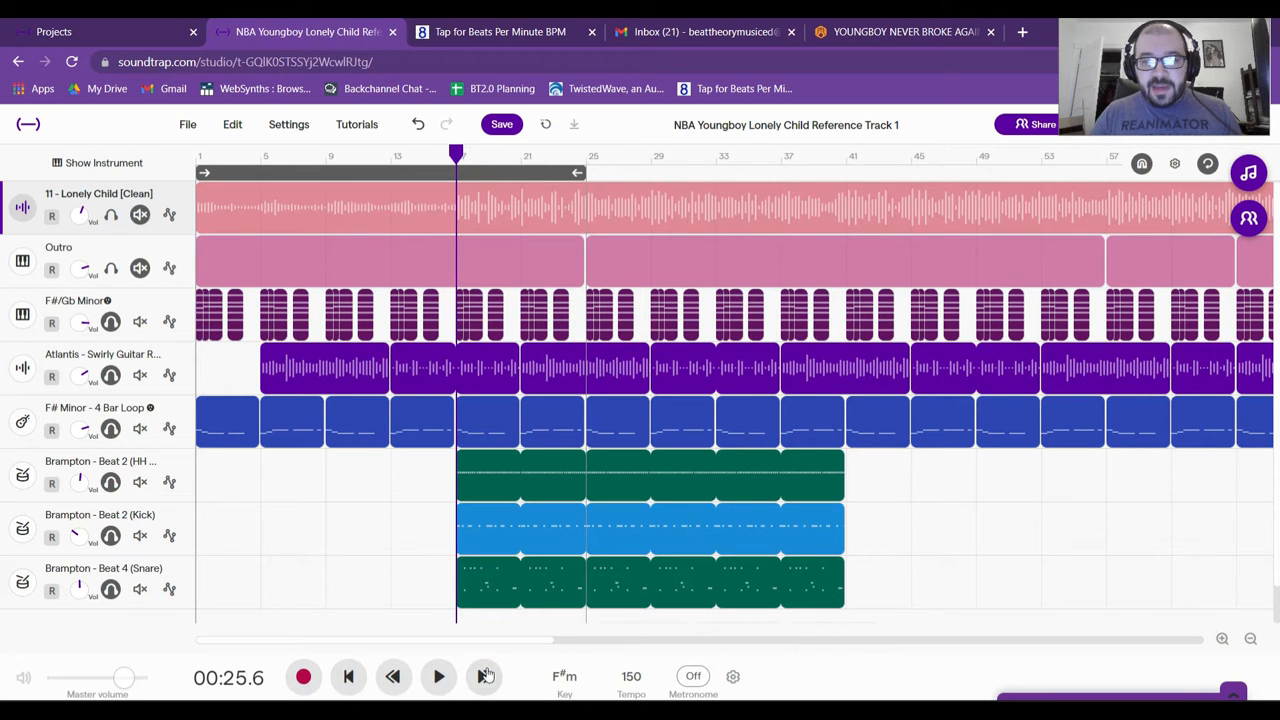
left_click(440, 677)
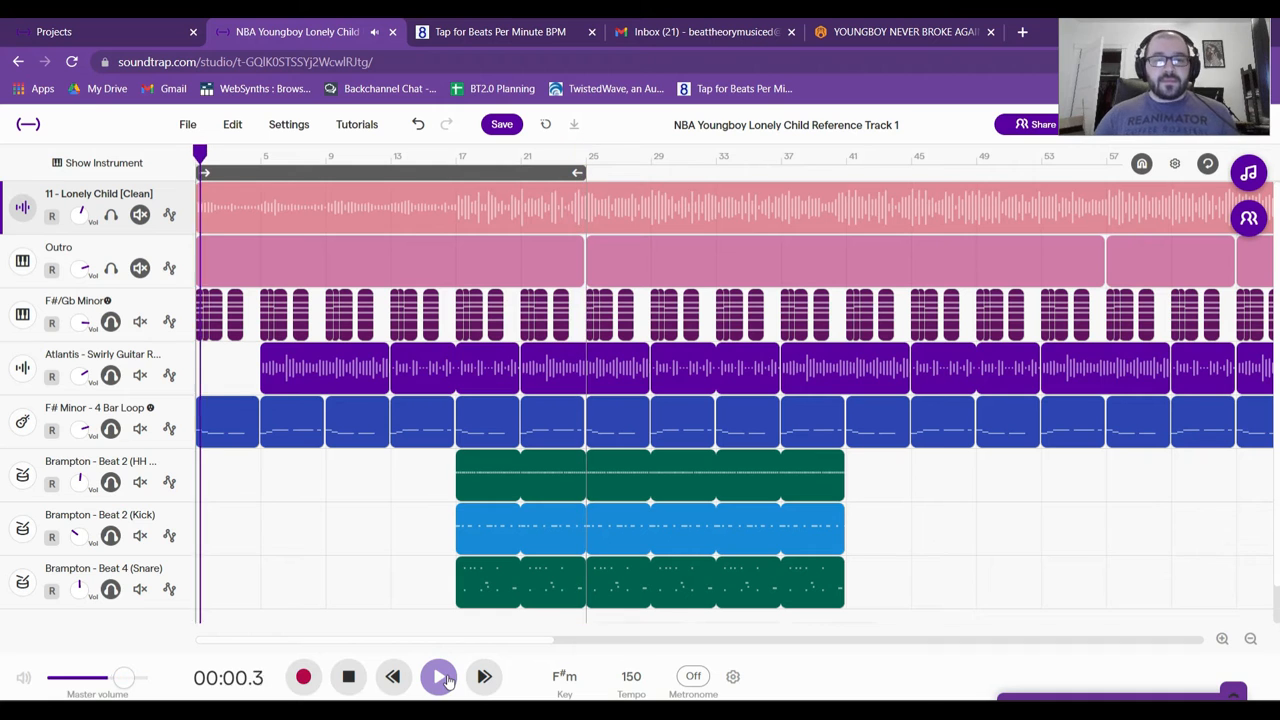
left_click(348, 677)
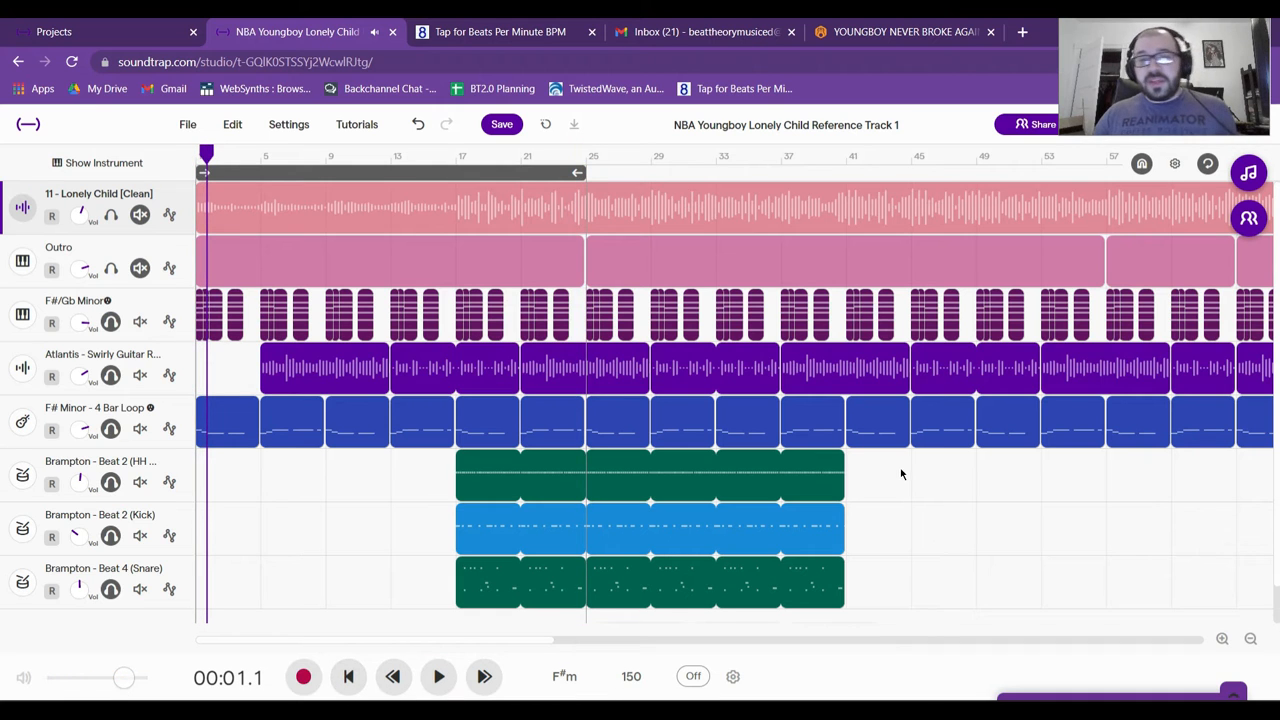
- Solo the Lonely Child reference track again, turn off cycle playback and play the song
left_click_drag(494, 640, 876, 645)
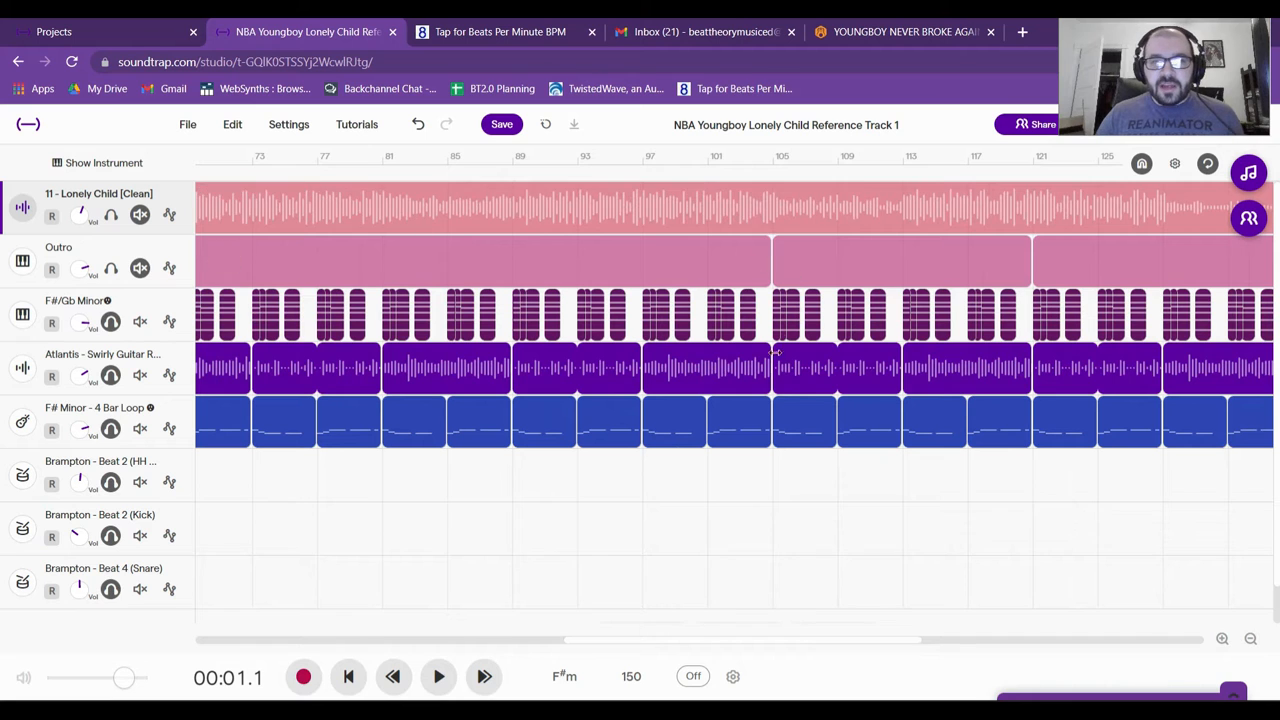
left_click(390, 166)
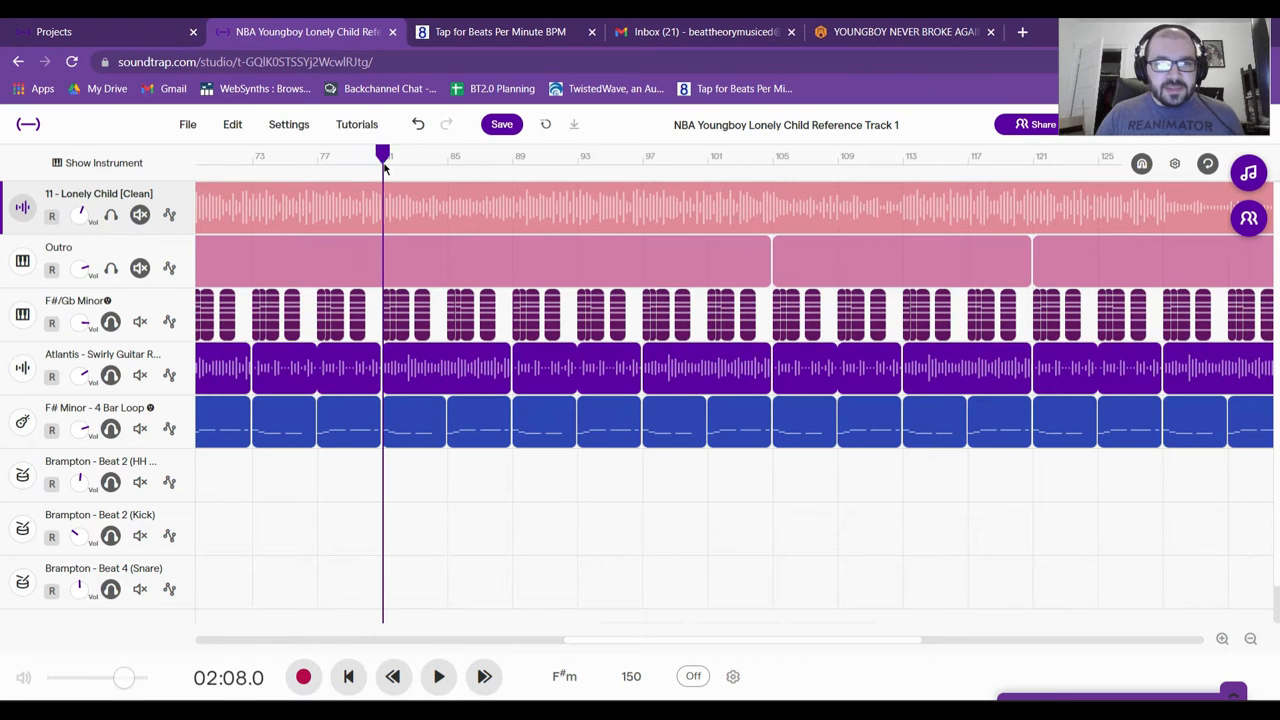
left_click(111, 216)
key("Return")
key("space")
key("space")
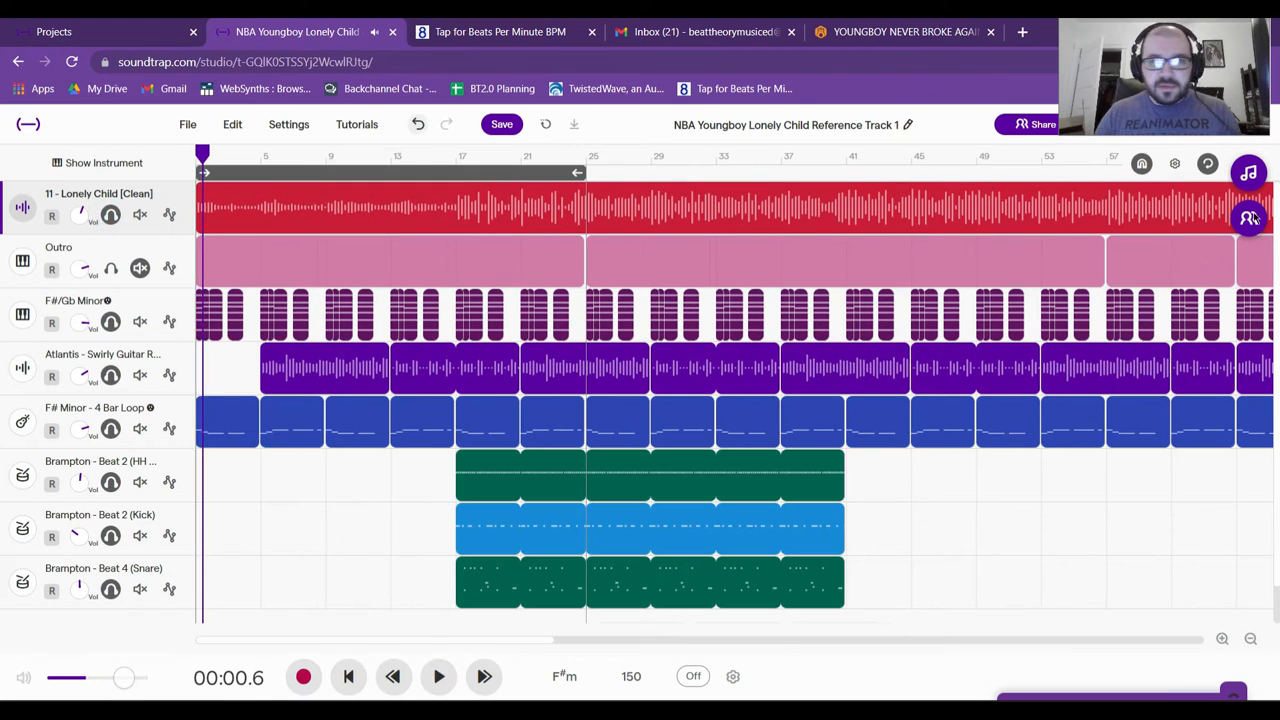
left_click(1250, 639)
left_click(394, 172)
key("space")
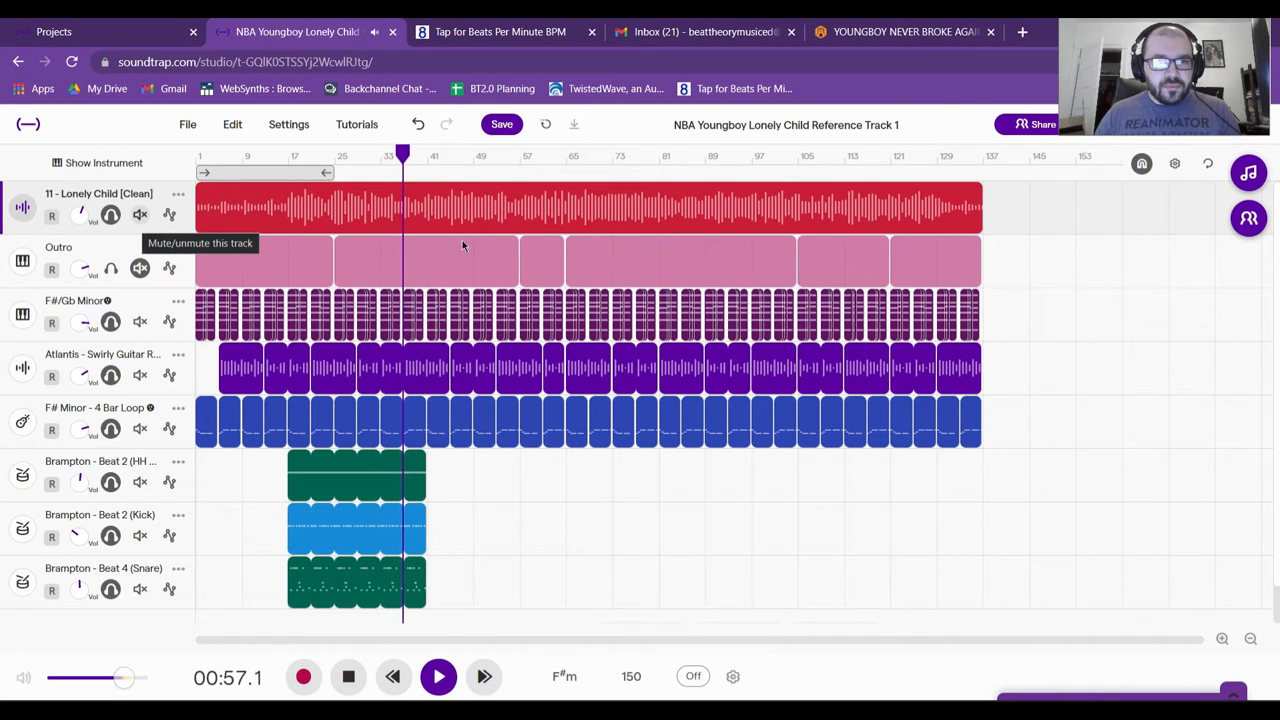
- Play the song from bar 57 to check how the reference drums continue in that section
key("space")
left_click(524, 160)
key("space")
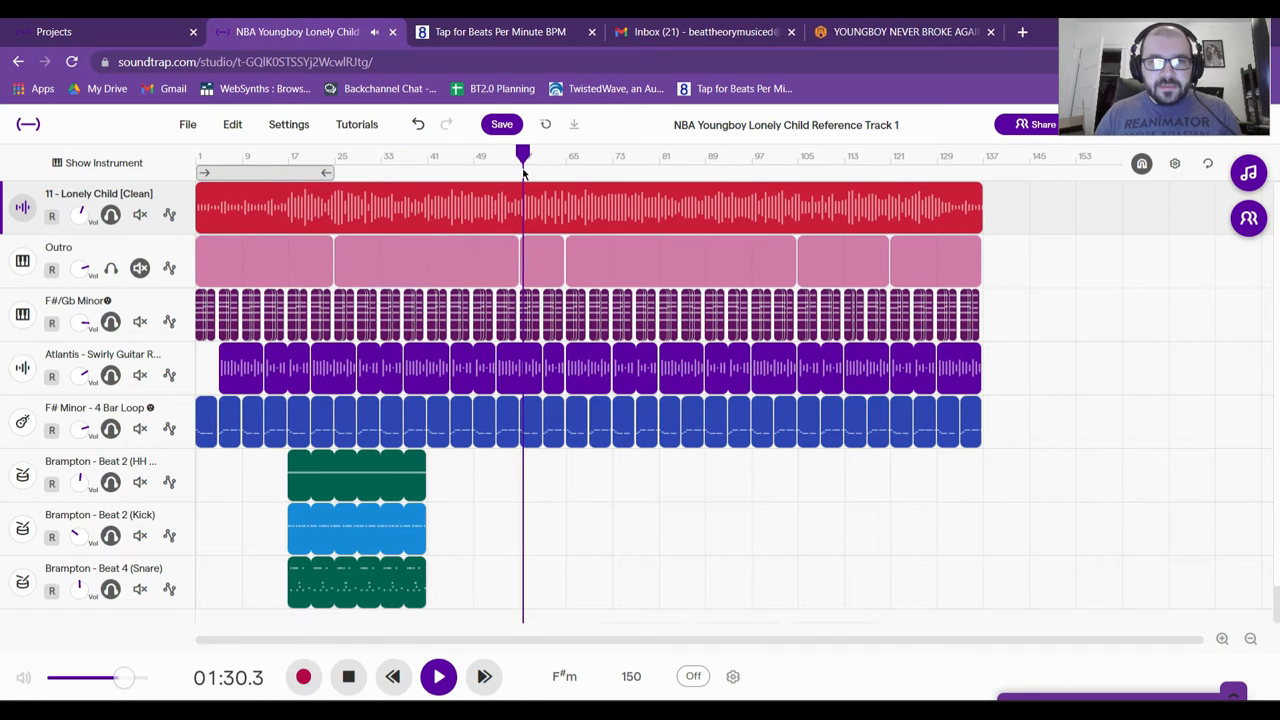
key("space")
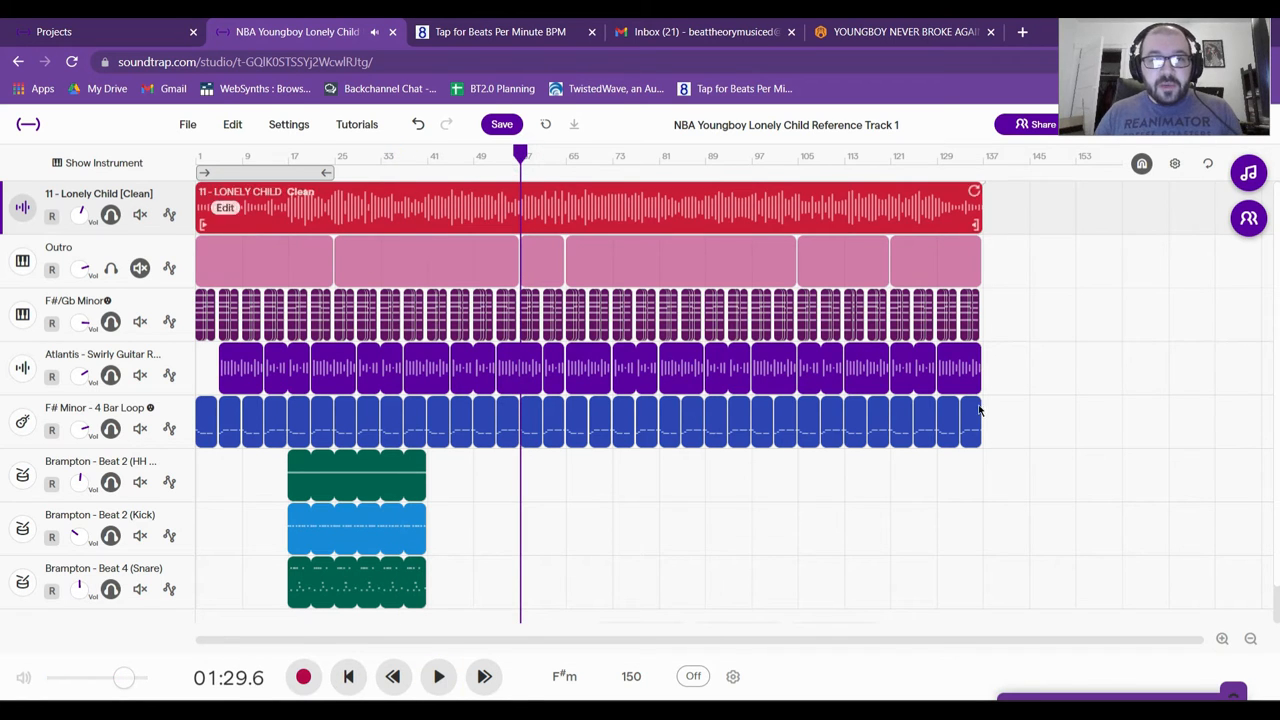
left_click(1221, 640)
key("space")
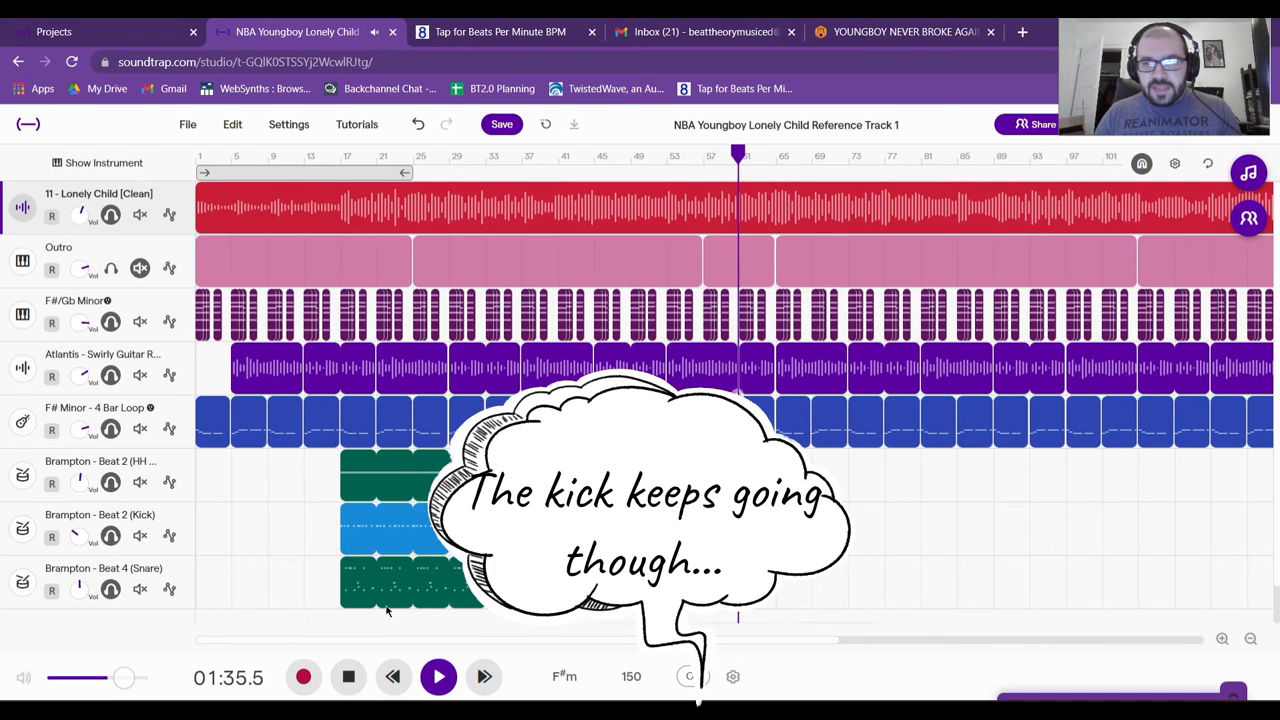
- Extend the three Brampton drum loops to bar 57 and paste a copy of all three at bar 65
left_click_drag(556, 460, 700, 466)
left_click_drag(555, 512, 691, 512)
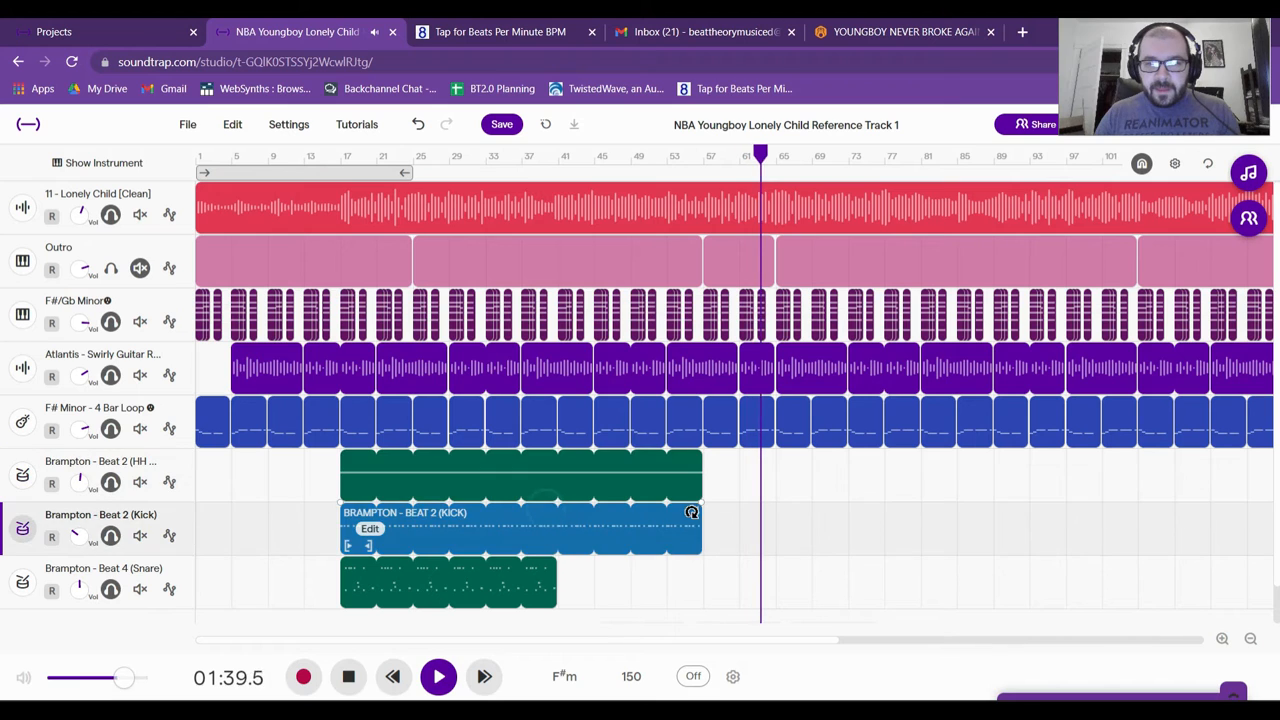
left_click_drag(555, 568, 690, 568)
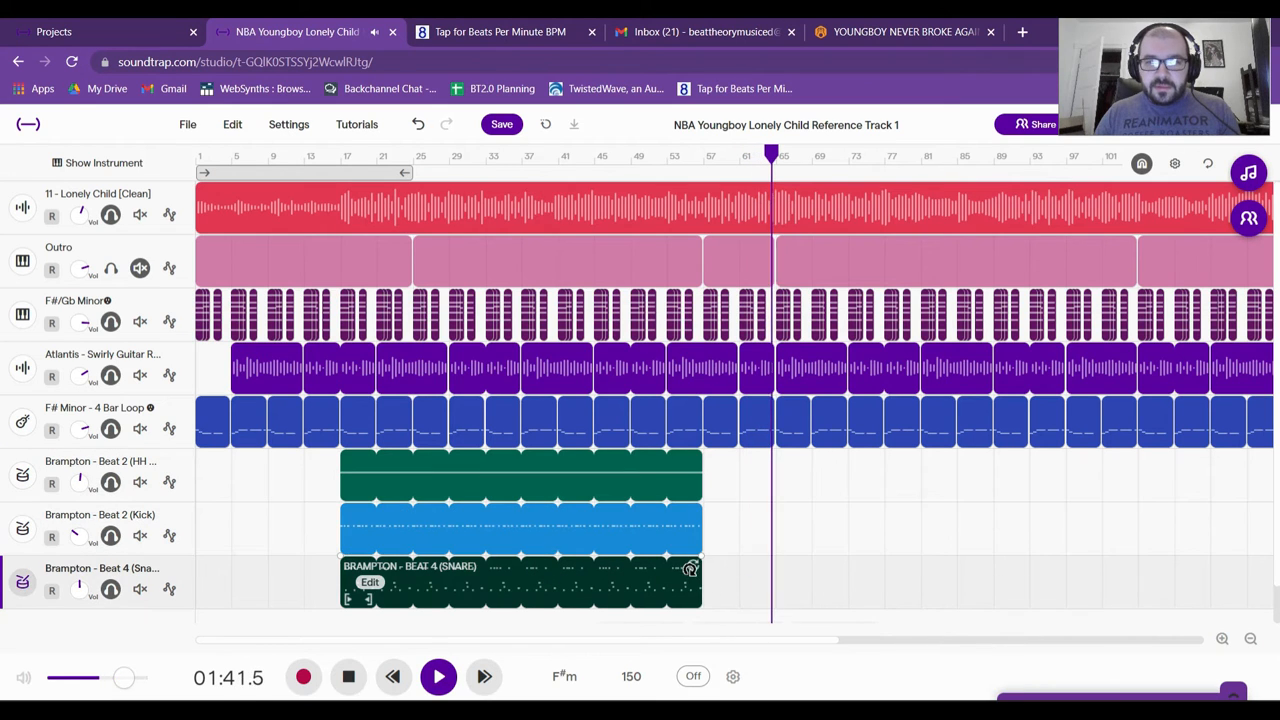
key("space")
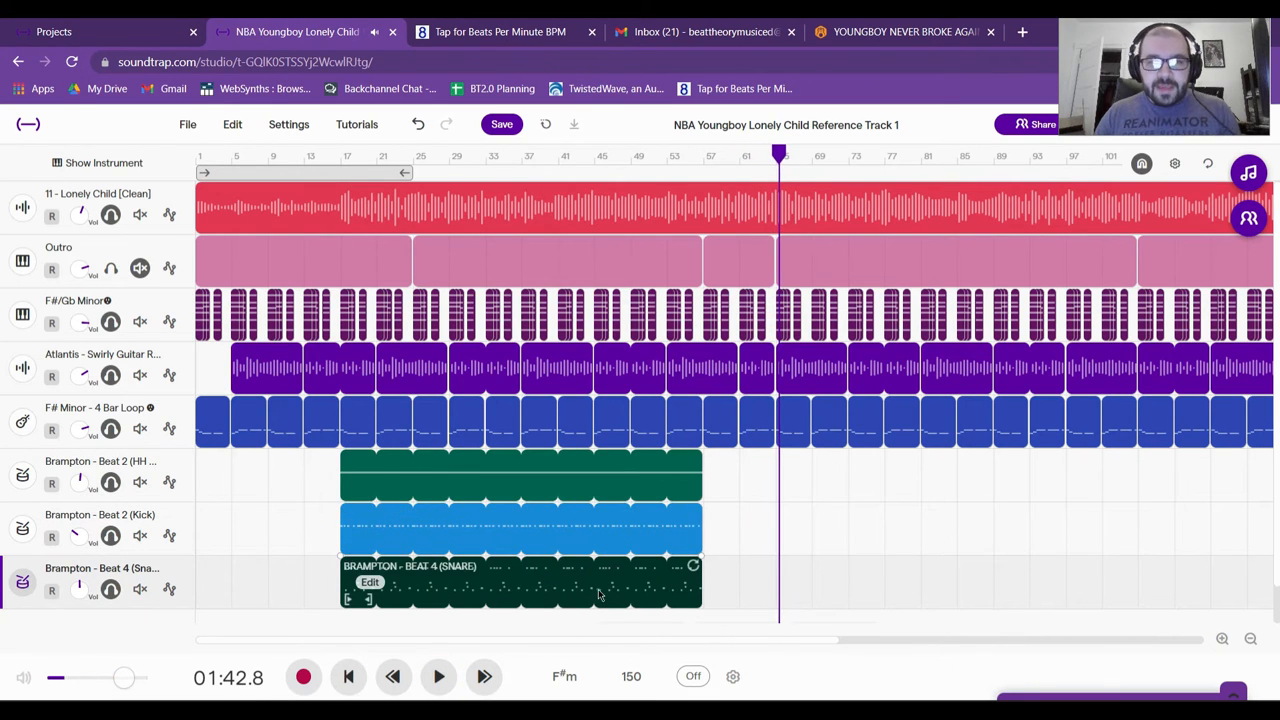
left_click(607, 541, "shift")
left_click(614, 478, "shift")
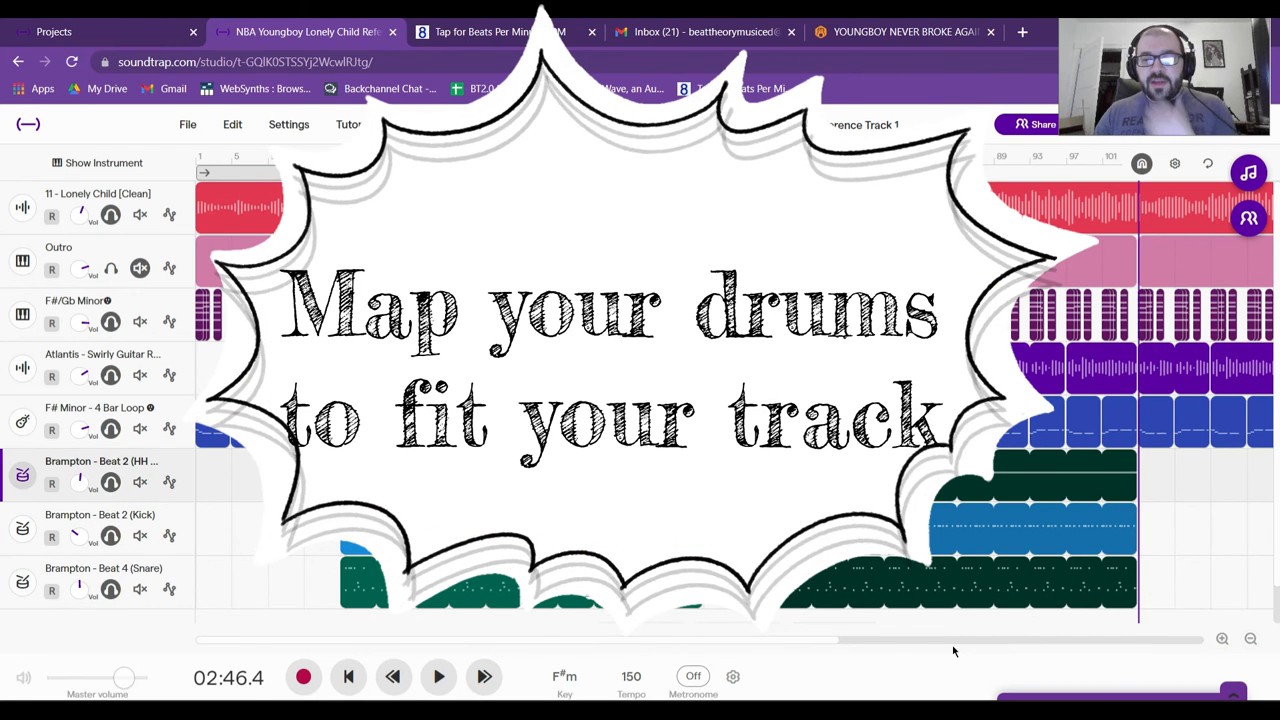
- Play the final chorus from bar 105 and again from bar 113 to check where the drums come in
left_click_drag(806, 639, 1025, 642)
key("space")
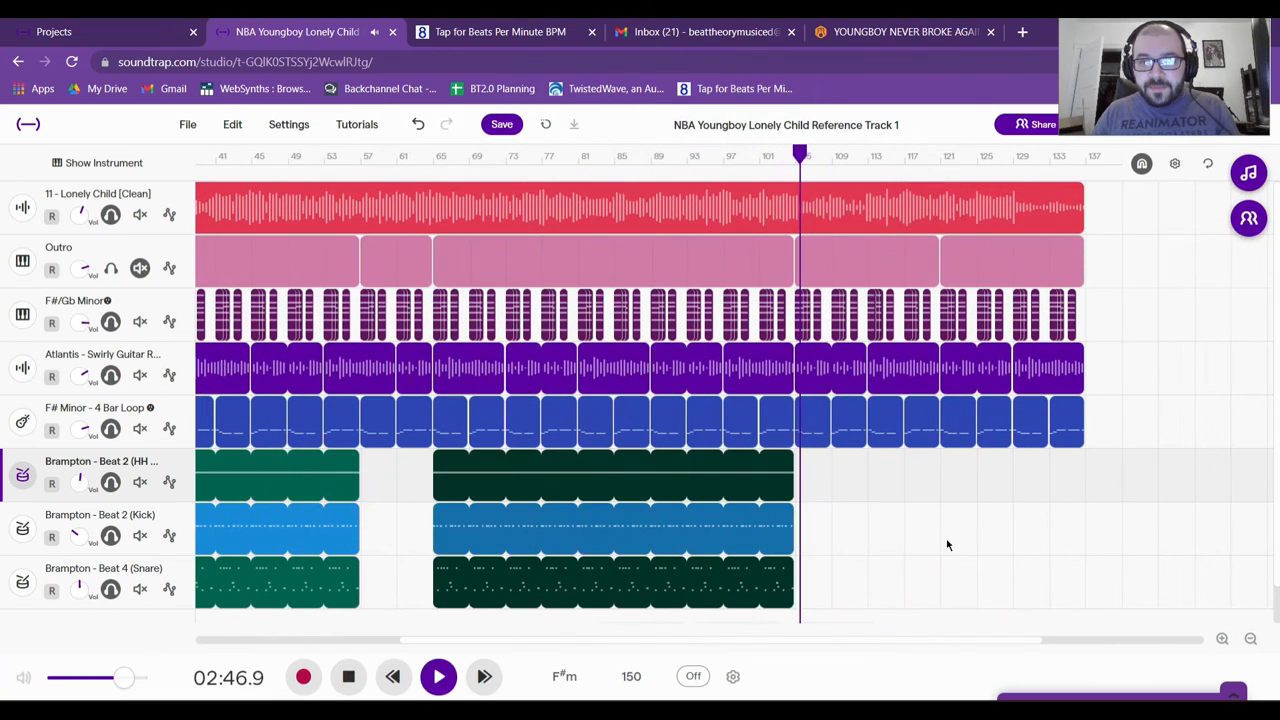
key("space")
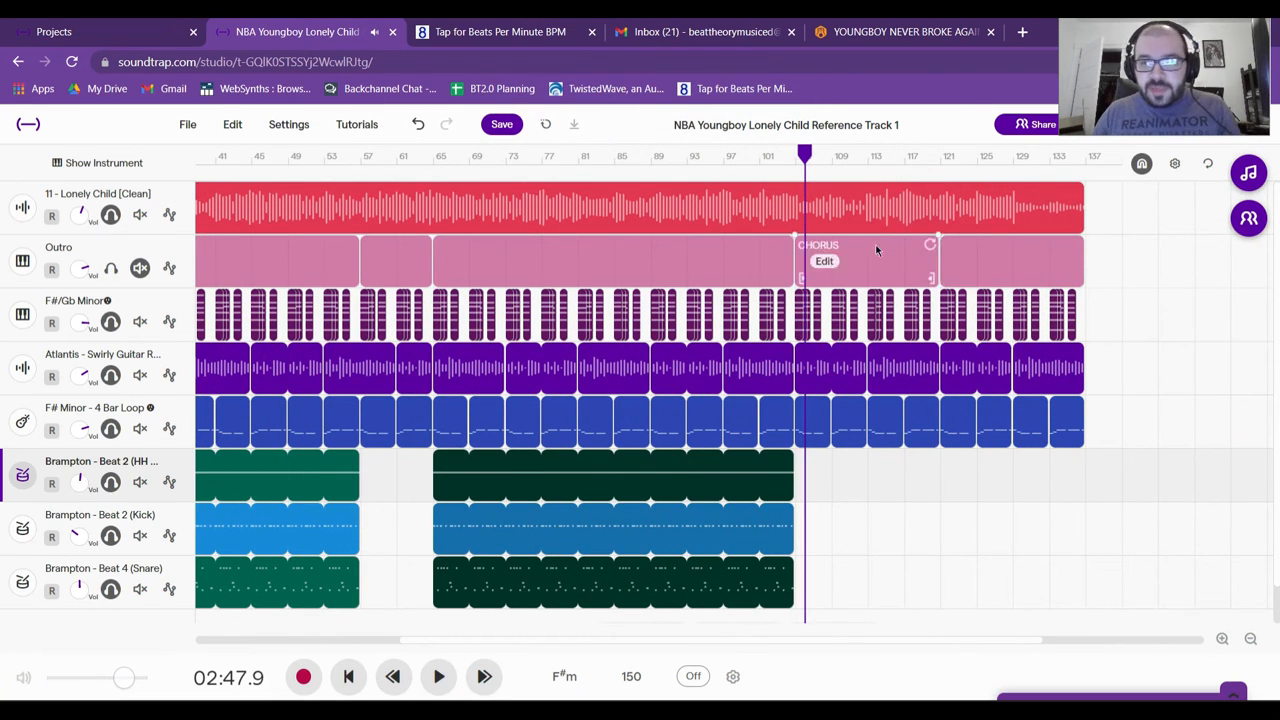
key("space")
left_click(869, 156)
key("space")
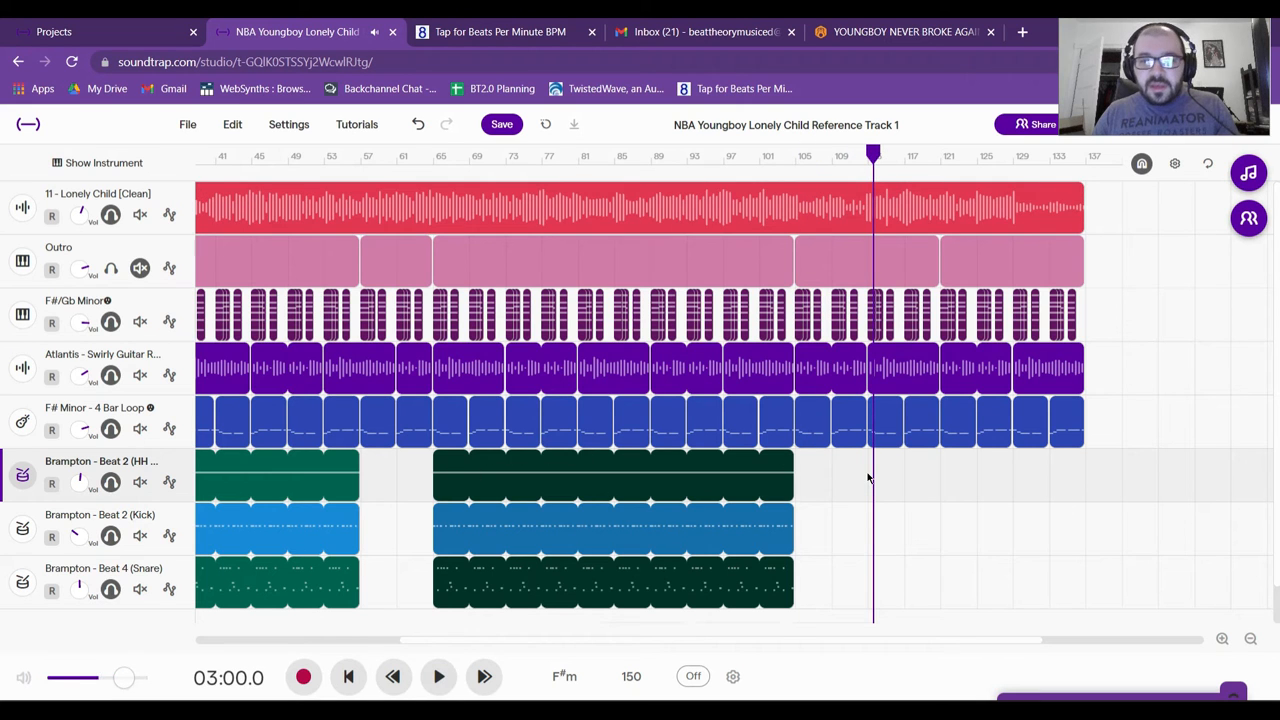
- Paste the three Brampton drum loops at bar 113 and shorten the copies to end at bar 137
left_click(868, 478)
key("ctrl+v")
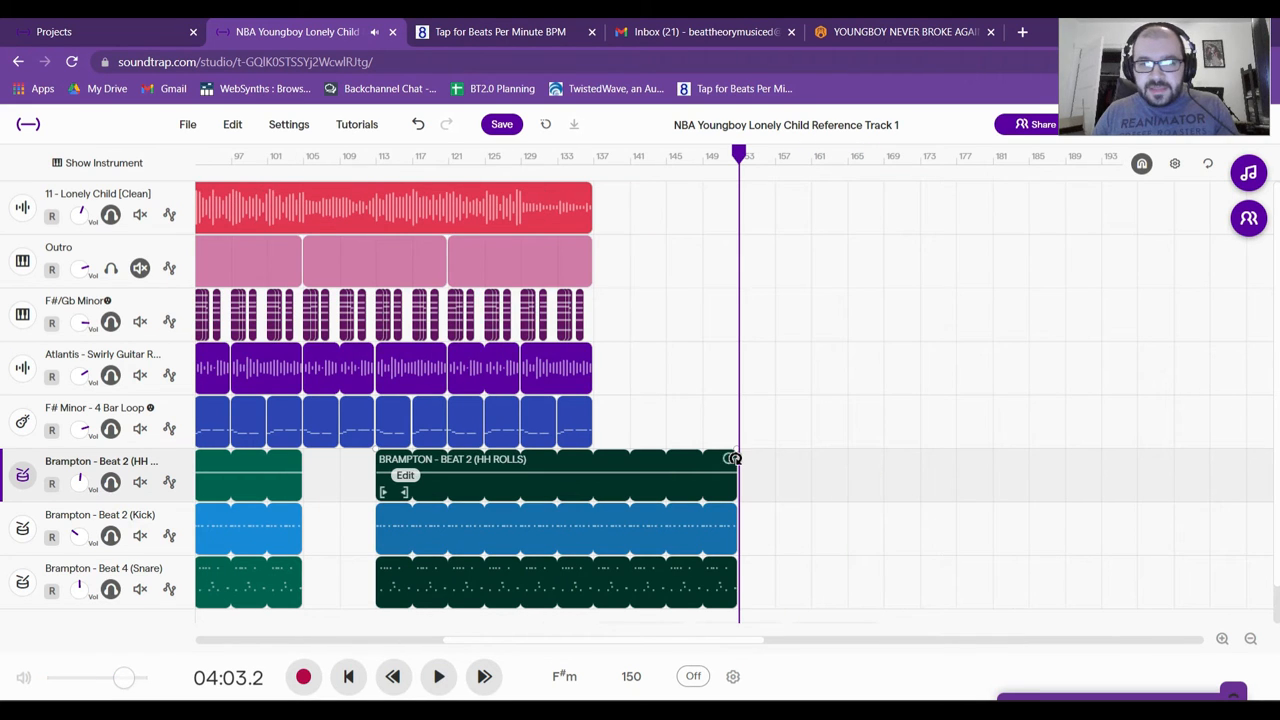
left_click_drag(727, 460, 796, 469)
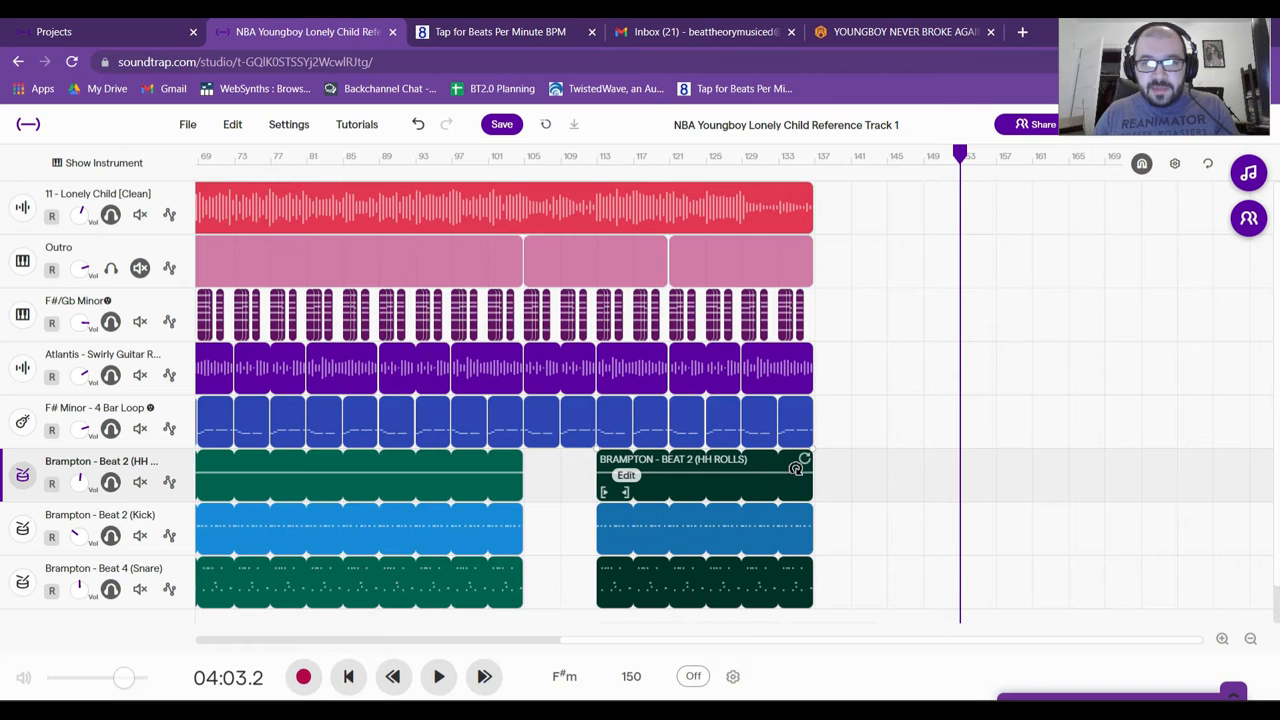
- Listen to the song's ending and shorten the last three drum loops to end at bar 129
left_click(745, 156)
key("space")
left_click(140, 215)
left_click(140, 215)
key("space")
left_click_drag(803, 462, 734, 464)
left_click(742, 157)
key("space")
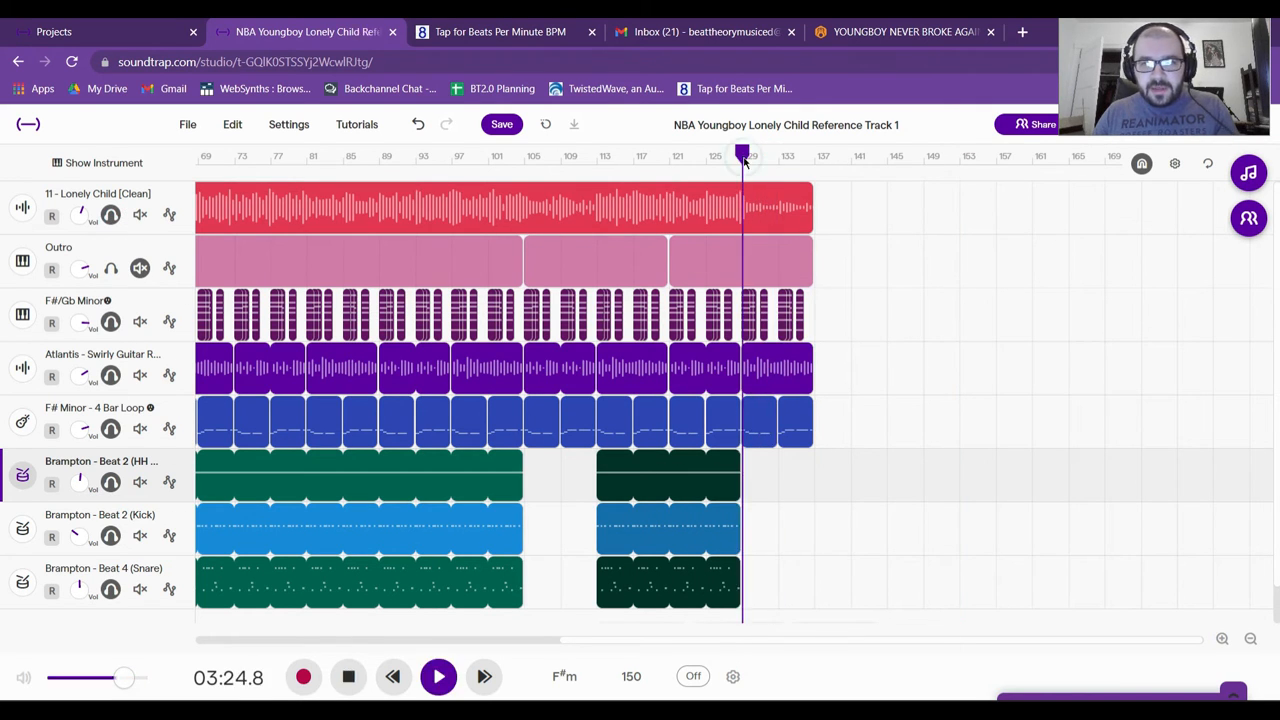
key("space")
- Set the cycle region to bars 17 to 25 and mute the three Brampton drum tracks
left_click_drag(658, 651, 233, 647)
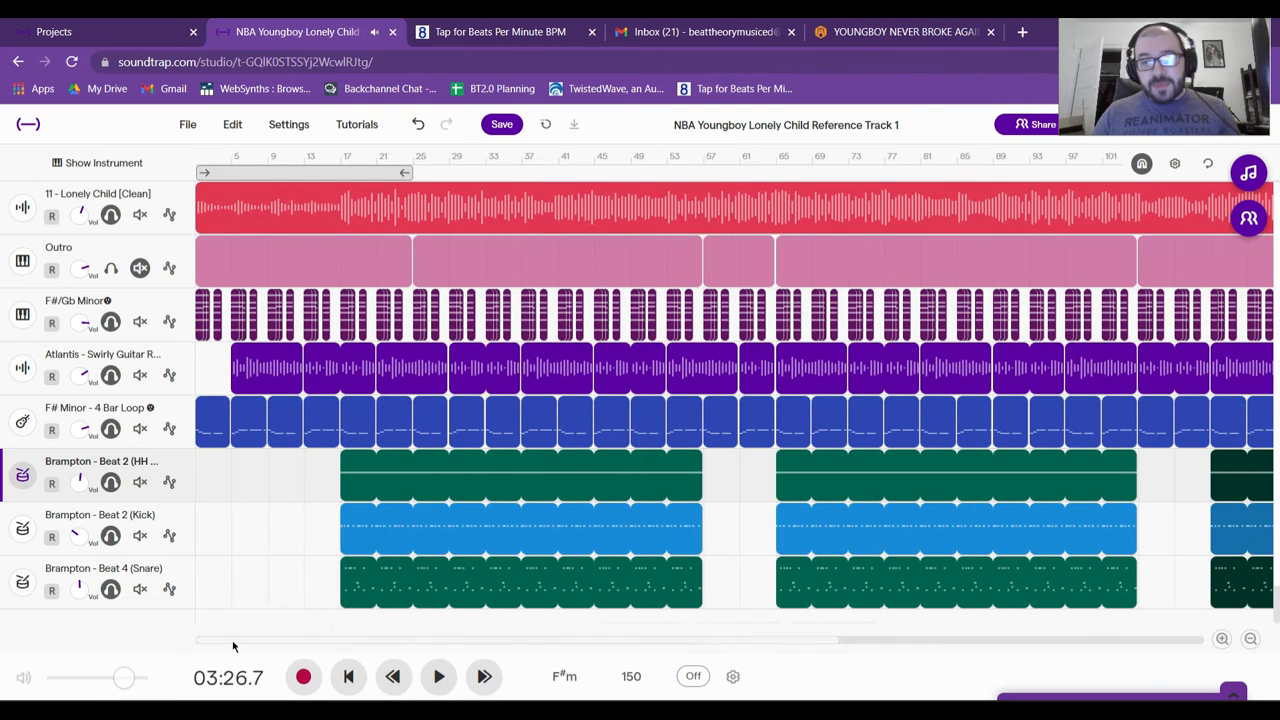
left_click(1249, 640)
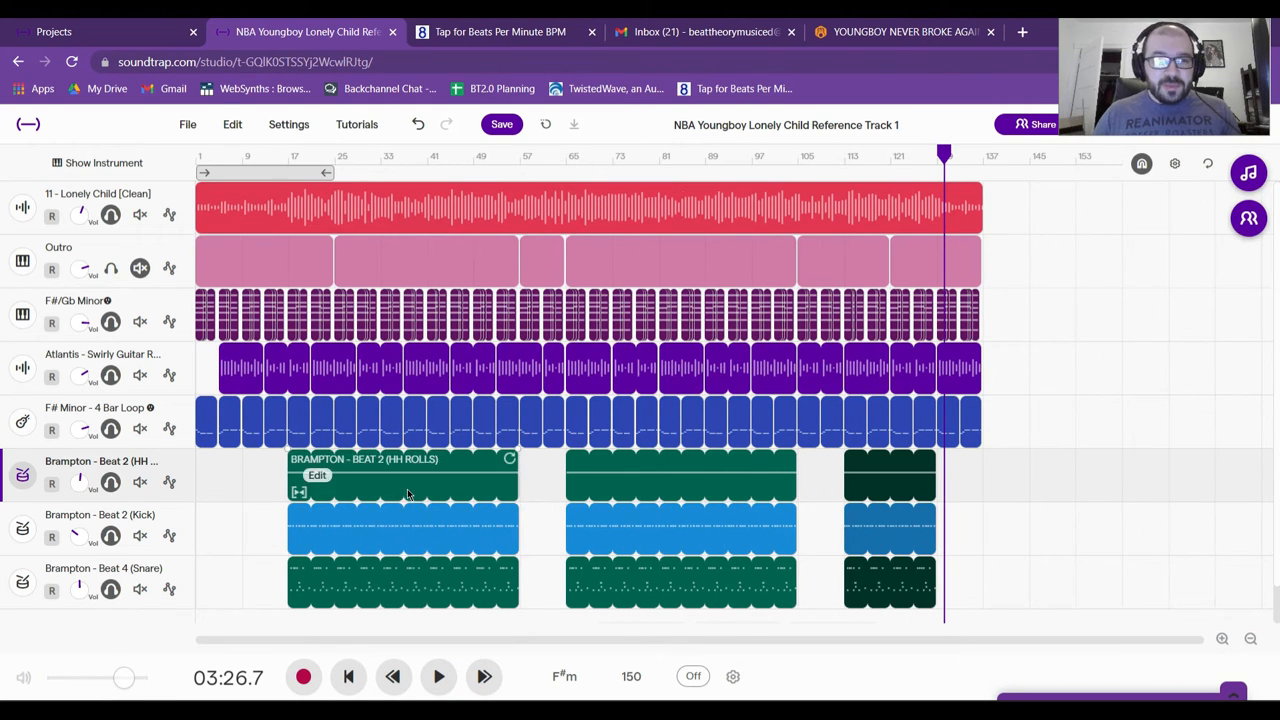
scroll(677, 329, "down", 1)
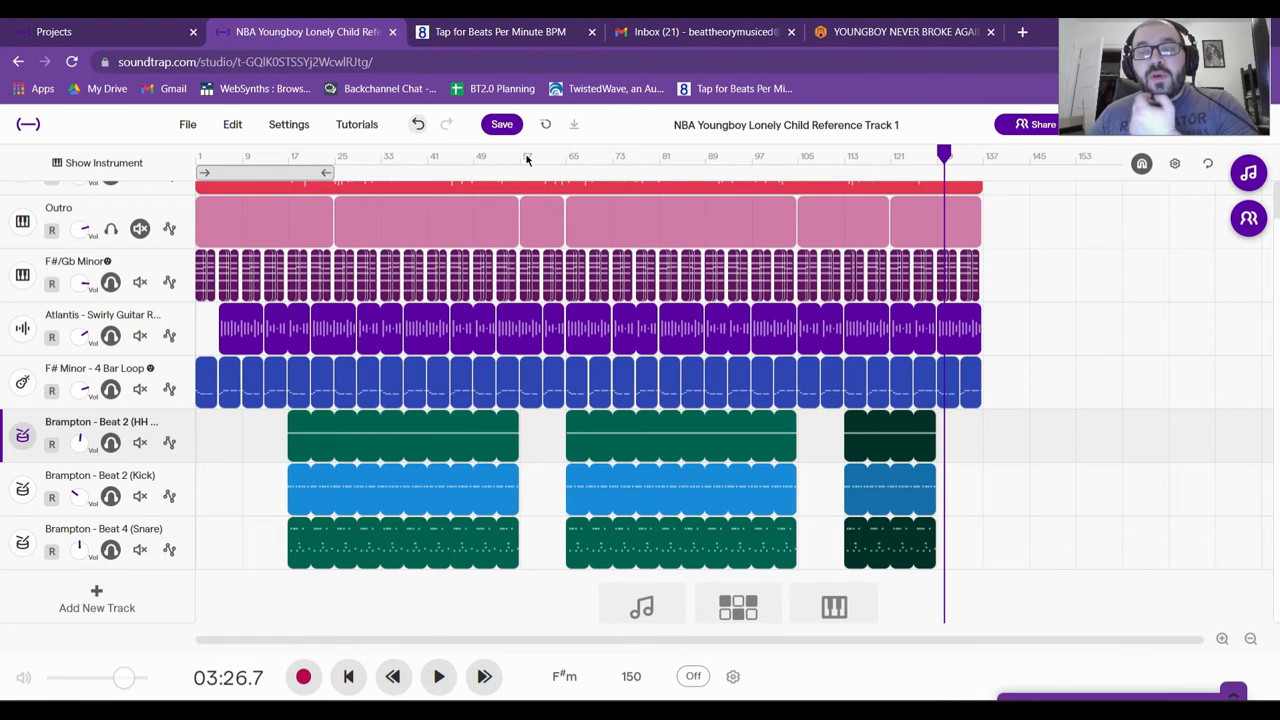
left_click_drag(301, 174, 628, 173)
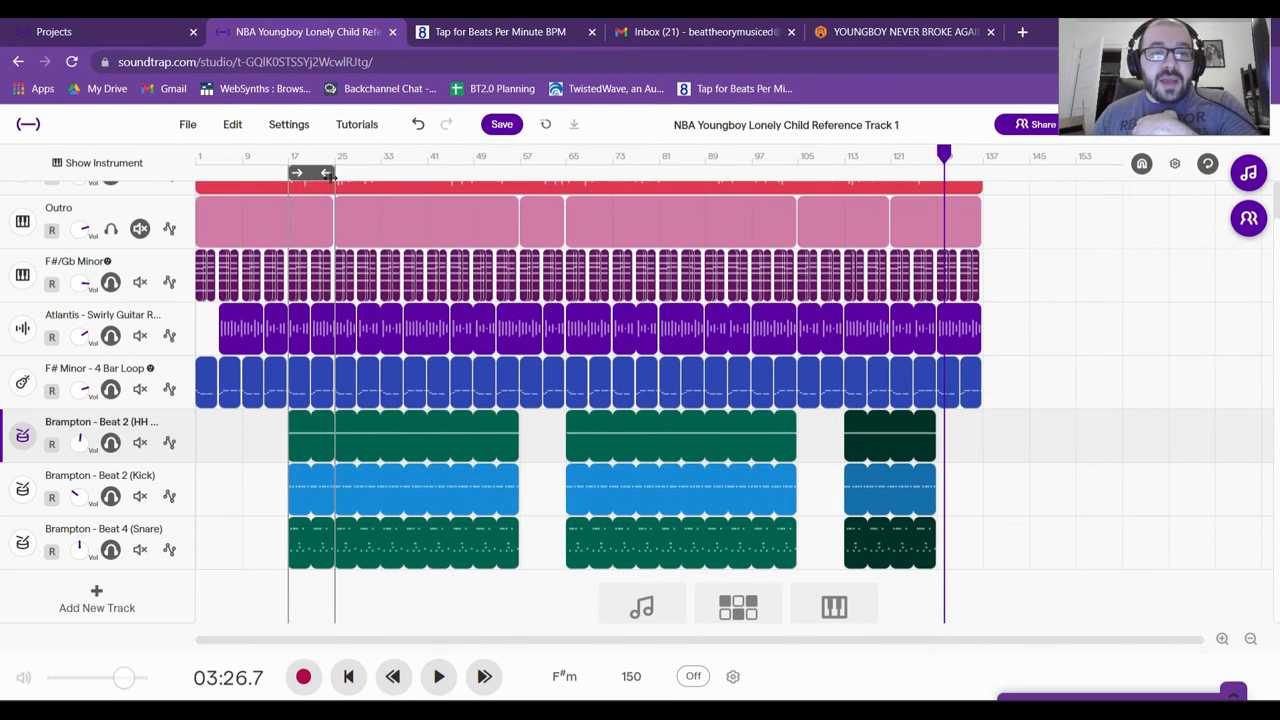
left_click(140, 442)
left_click(140, 495)
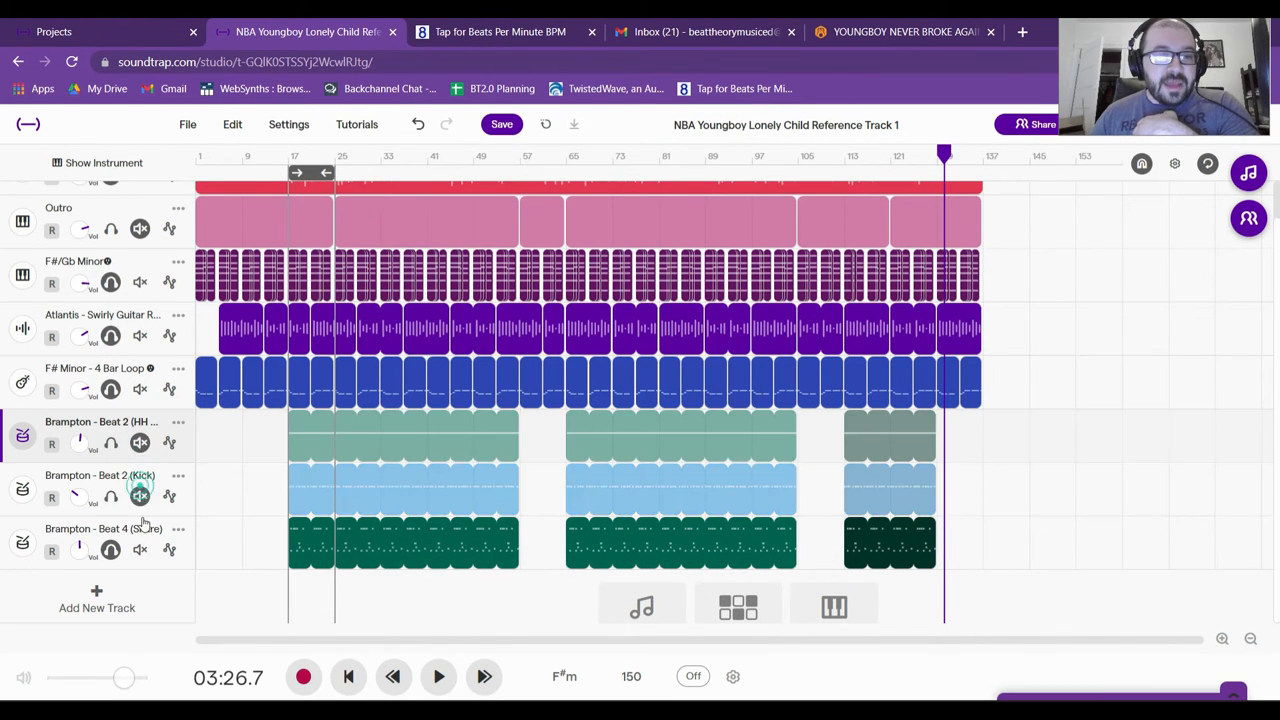
left_click(140, 549)
- Add a new Drum and beats track with the Vanilla machine, then dismiss the beat hint and close its pattern editor
left_click(128, 606)
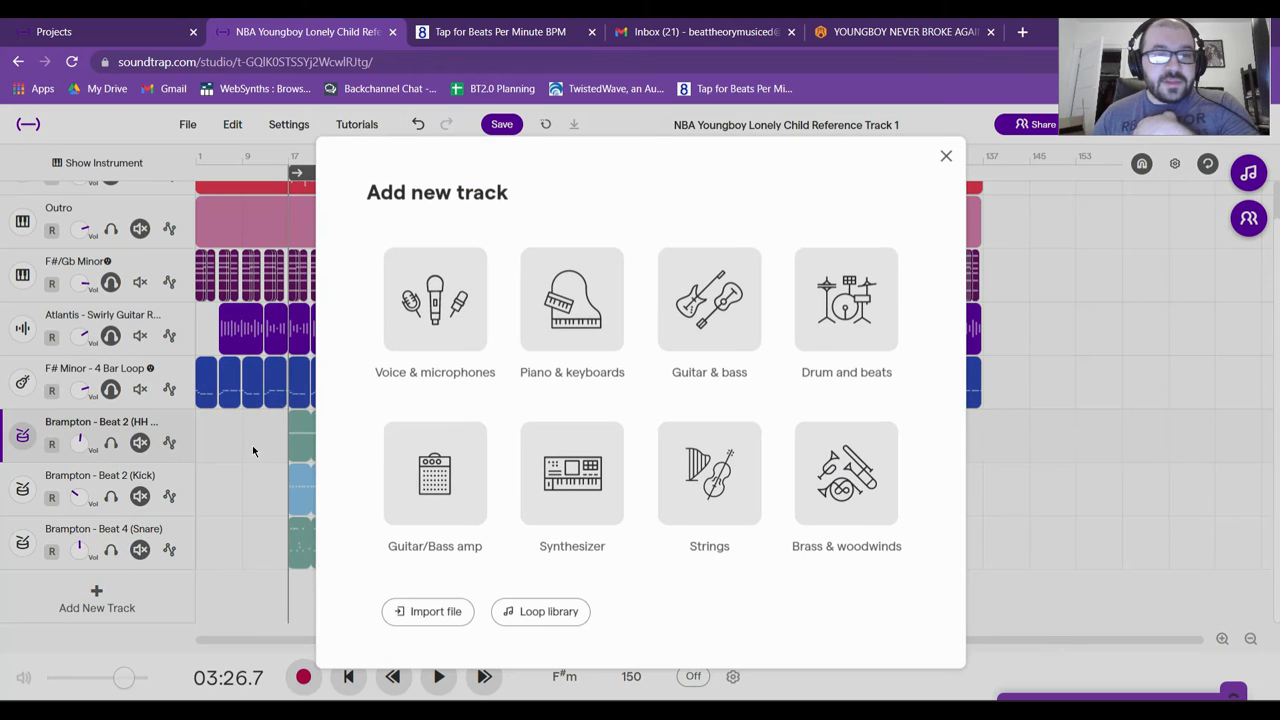
left_click(802, 298)
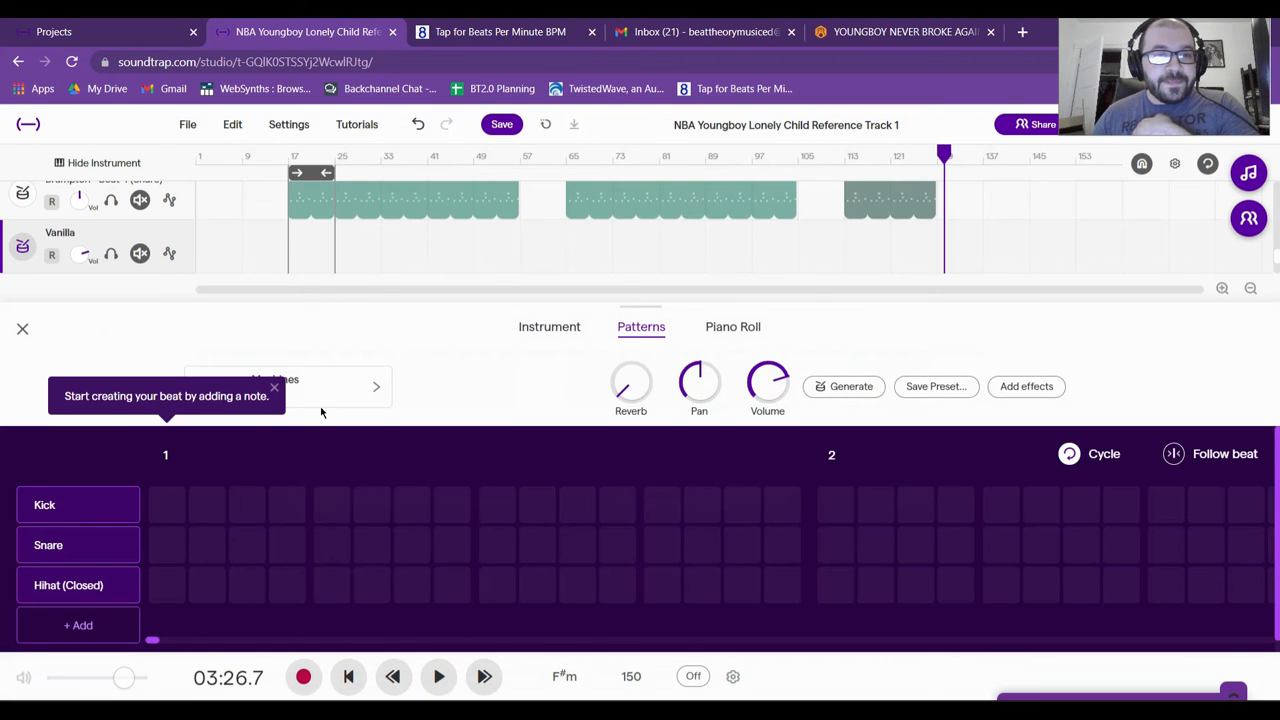
left_click(277, 388)
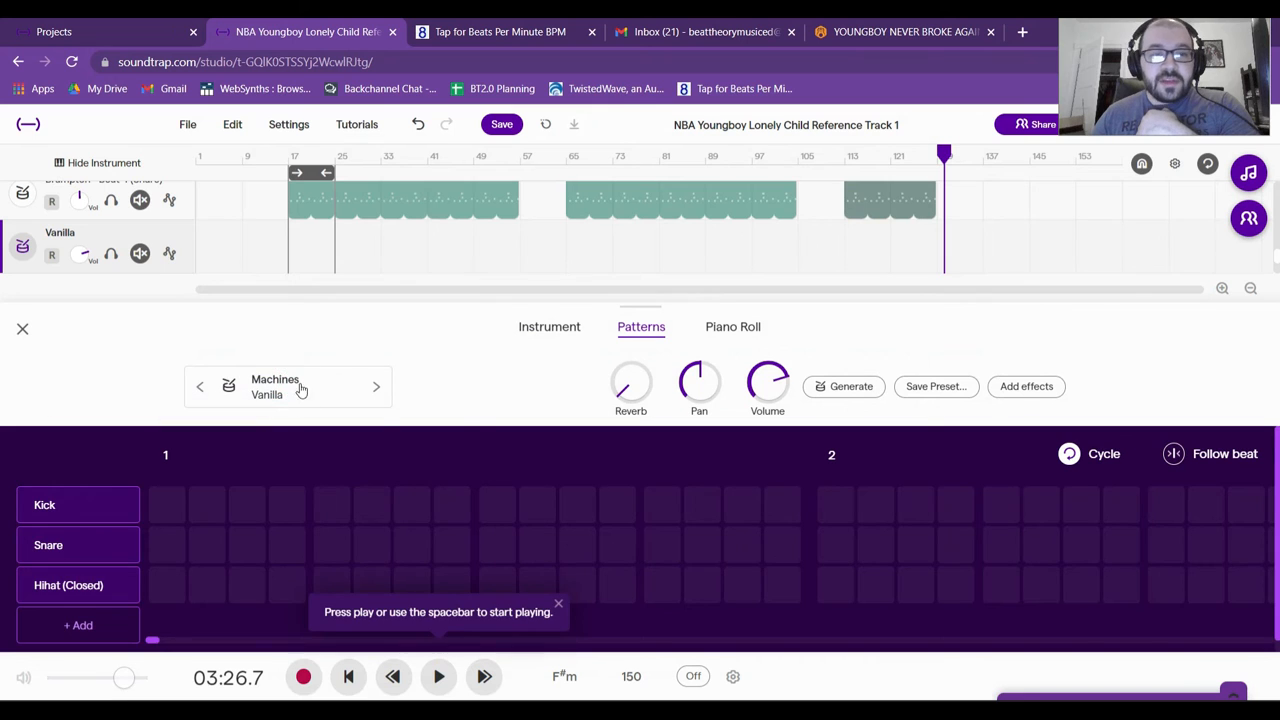
left_click(22, 329)
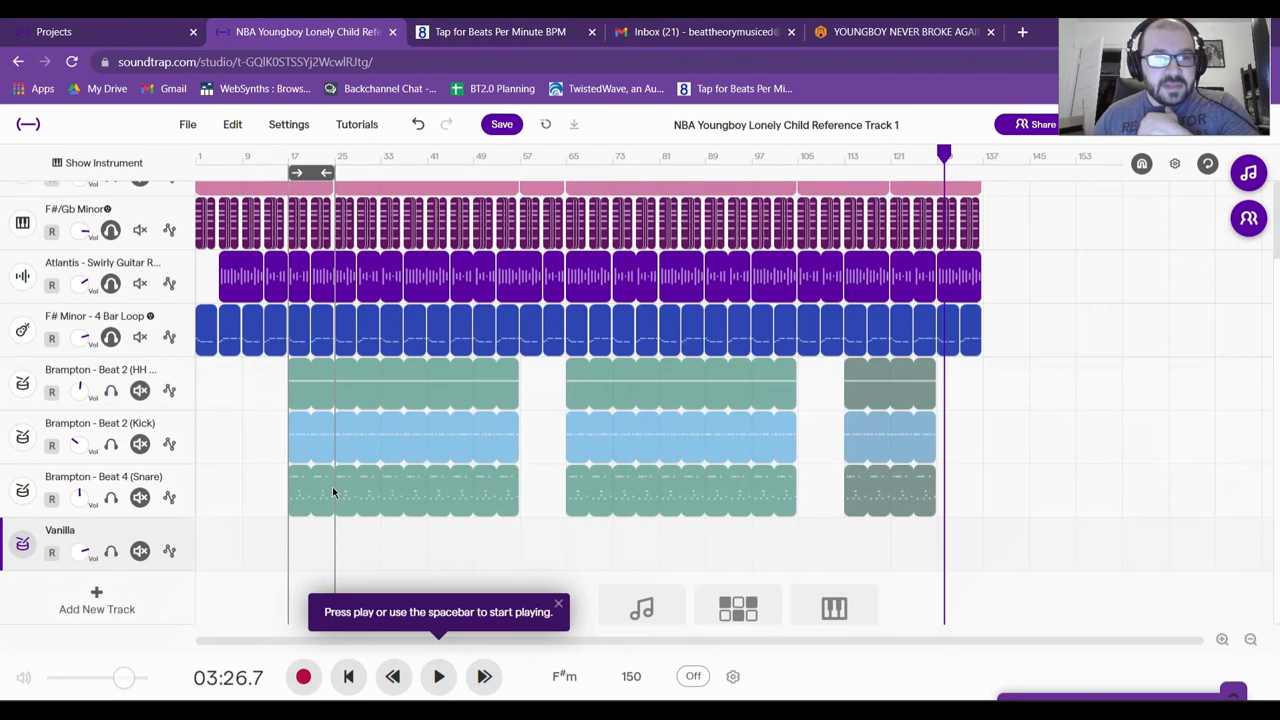
- Program kicks on steps 7 and 13 of bar 17 and steps 3 and 5 of bar 18, with snares on step 9
left_click(441, 677)
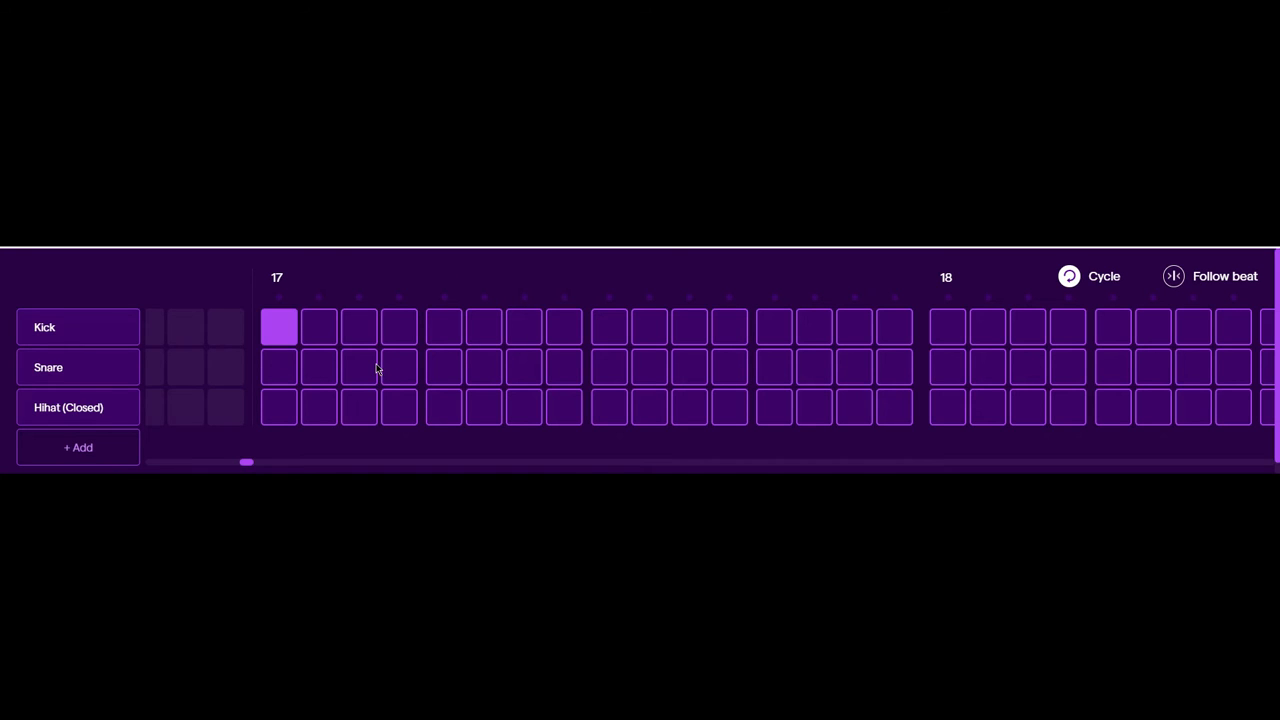
left_click(534, 335)
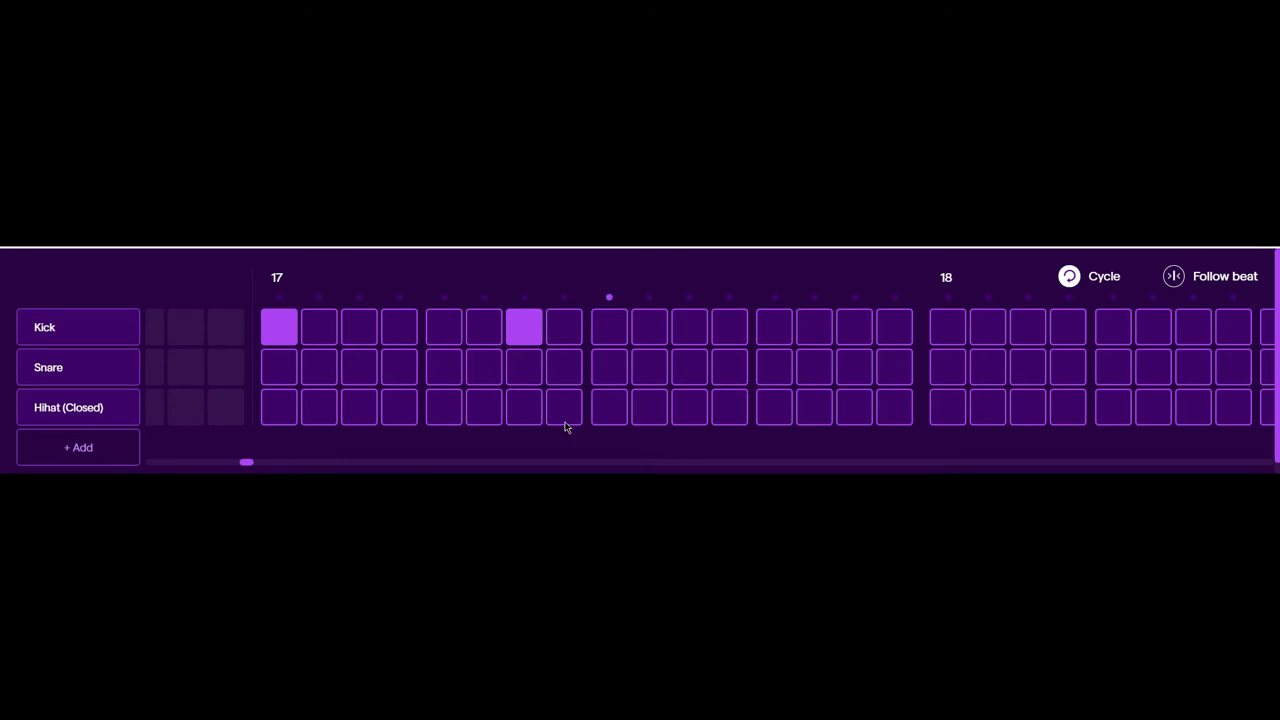
left_click(612, 372)
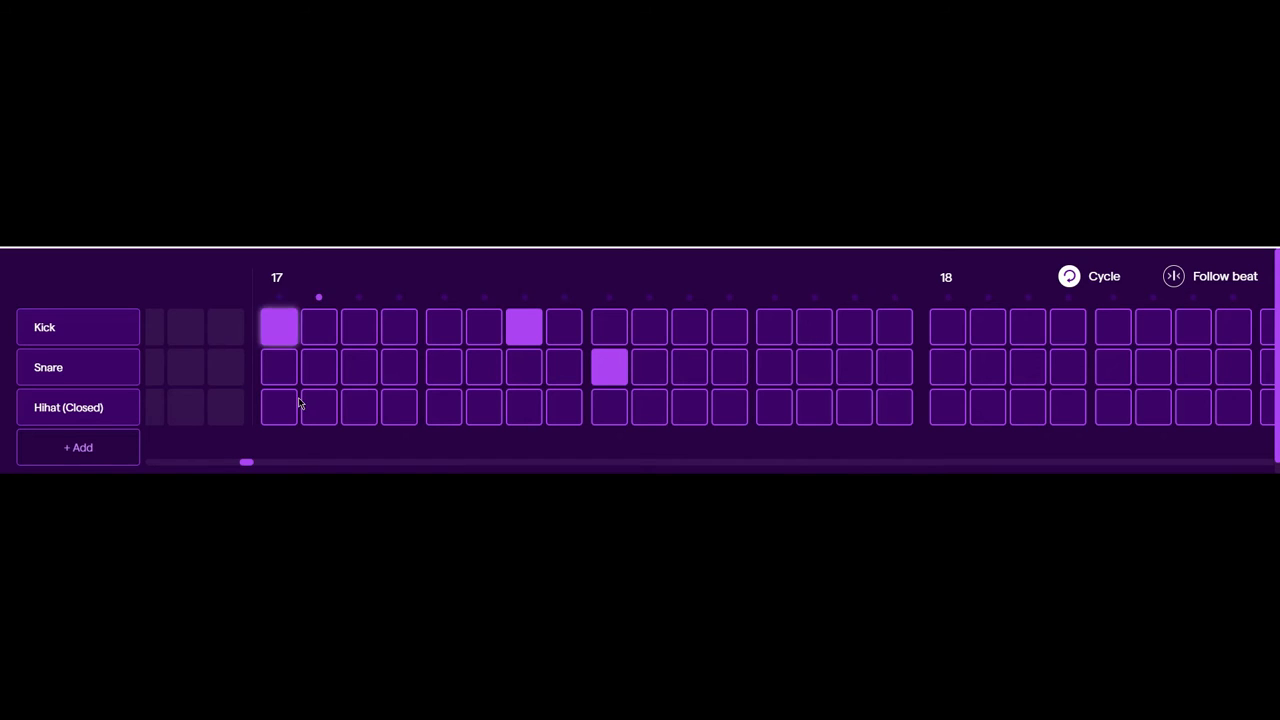
left_click(786, 329)
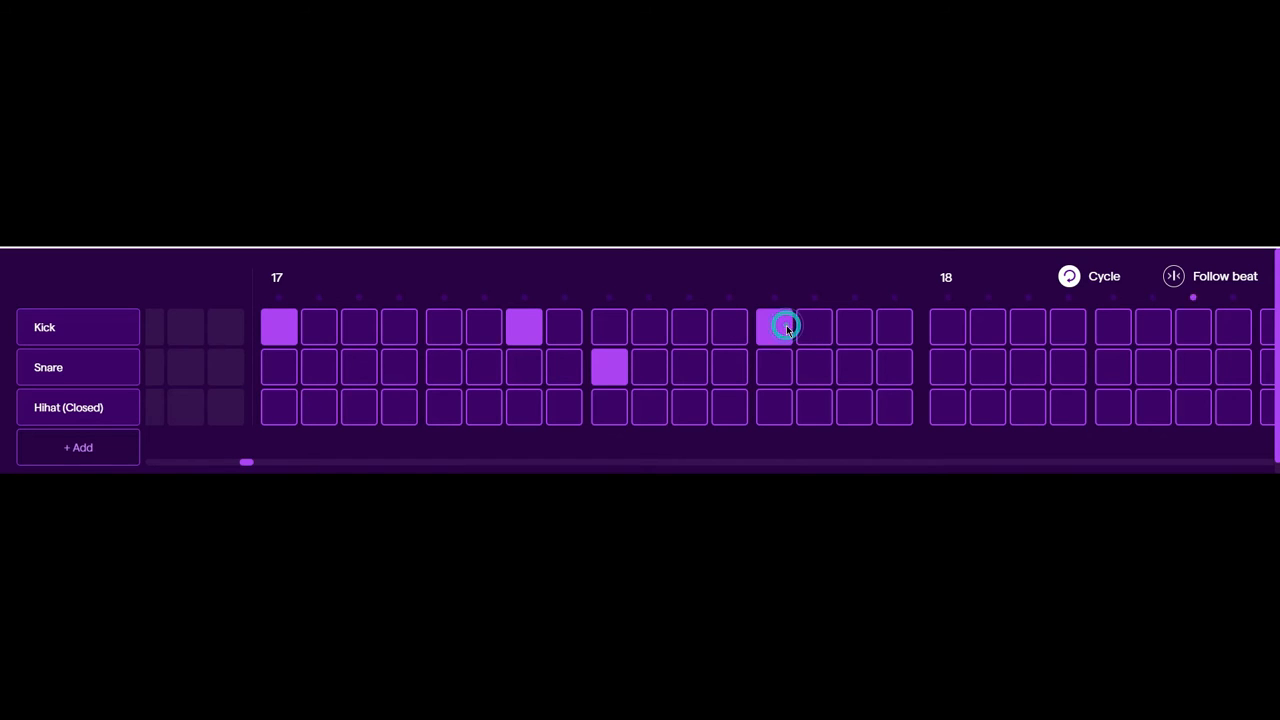
left_click(1035, 332)
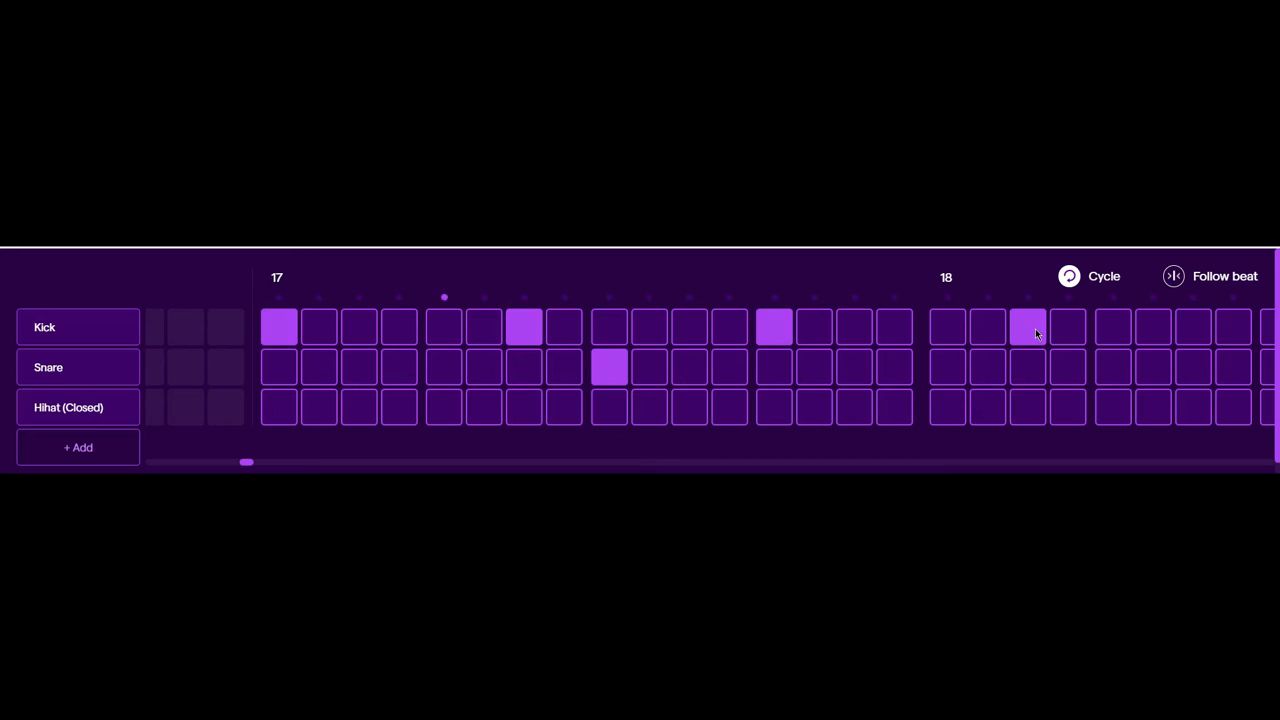
left_click(1122, 334)
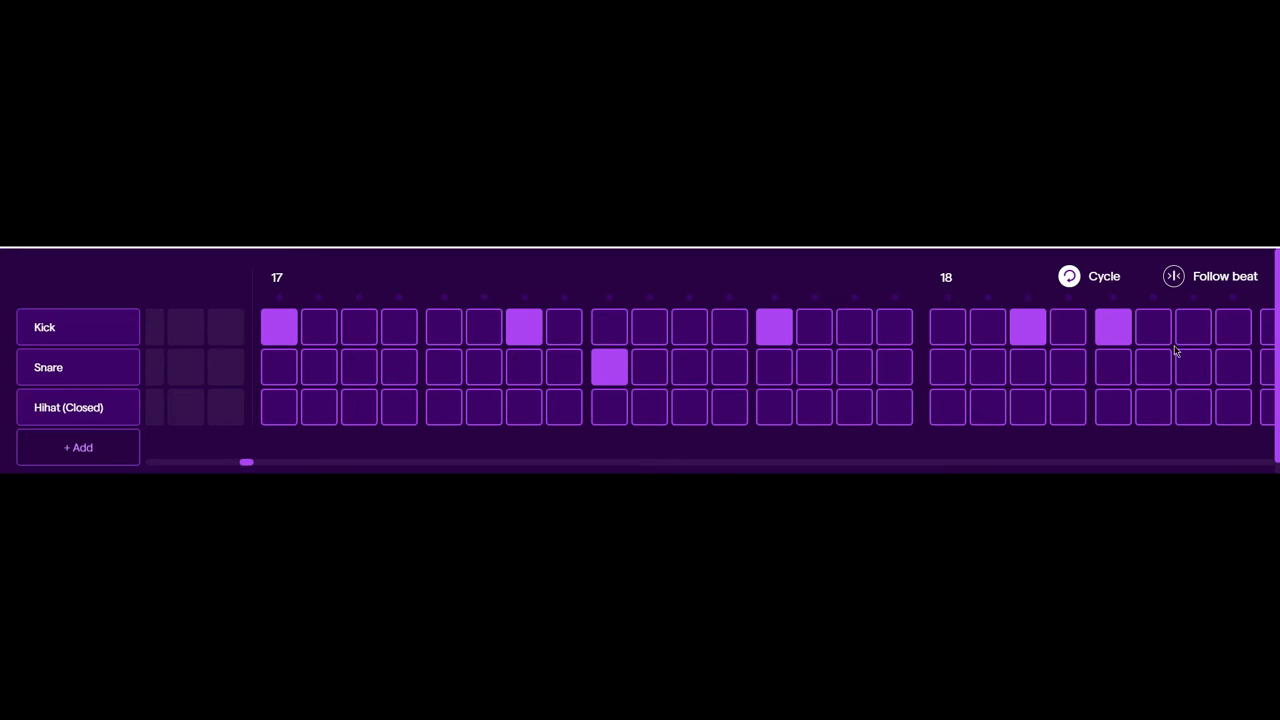
- Add closed hi-hats in bar 17 on steps 1, 3, 5, 6, 7, 9, 11, 13 and 15
left_click(287, 415)
left_click(359, 415)
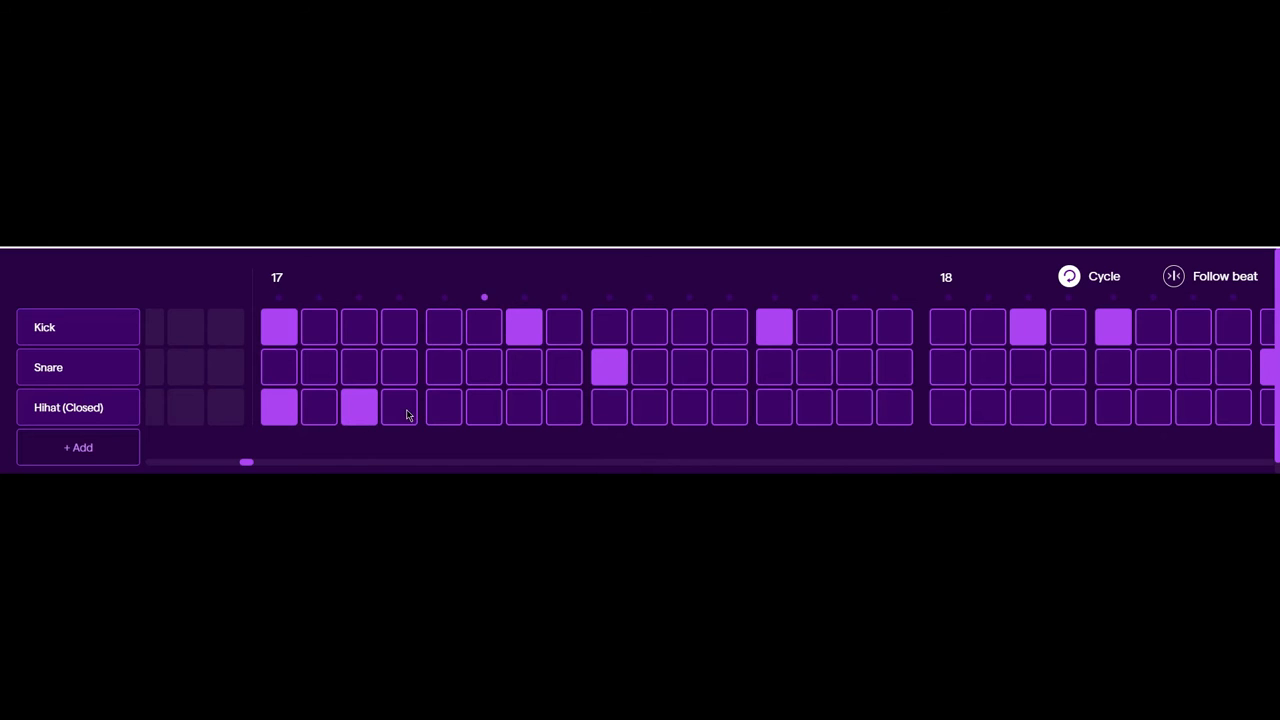
left_click(443, 414)
left_click(482, 411)
left_click(524, 409)
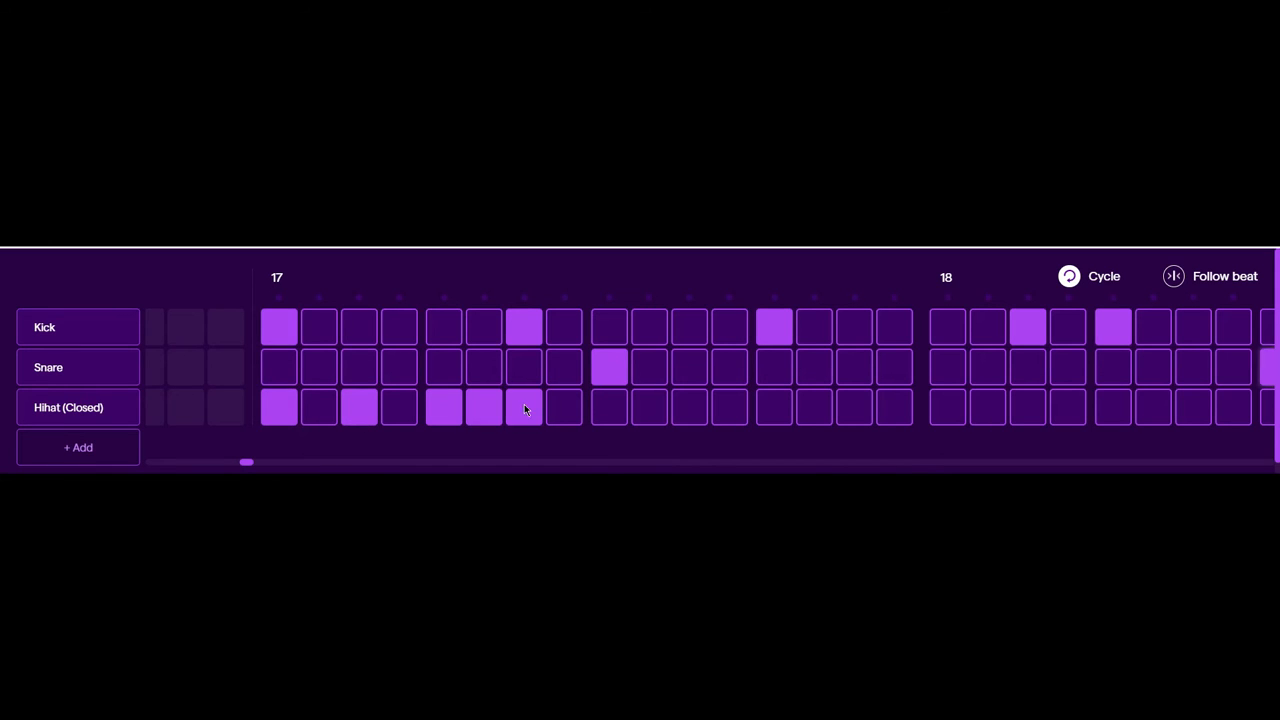
left_click(609, 410)
left_click(689, 410)
left_click(774, 410)
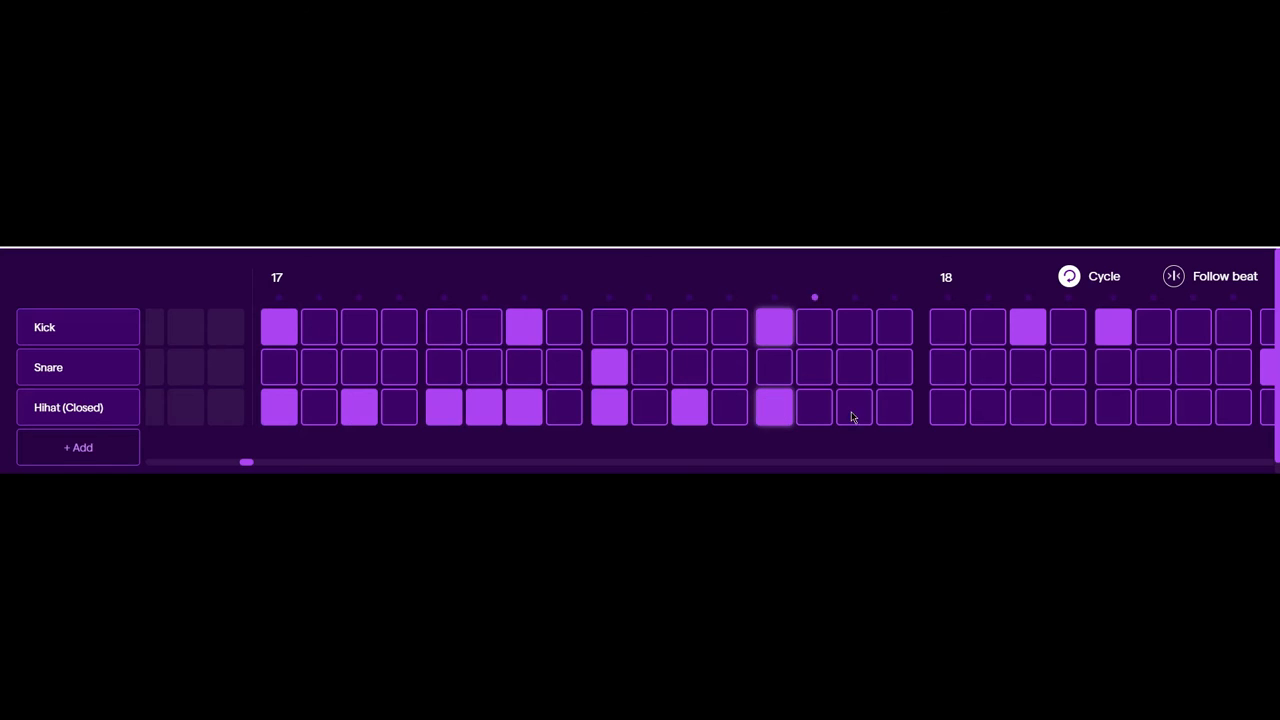
left_click(854, 410)
- Add closed hi-hats in the first half of bar 18 on steps 1, 3, 5, 6 and 7
left_click(976, 413)
left_click(951, 411)
left_click(999, 411)
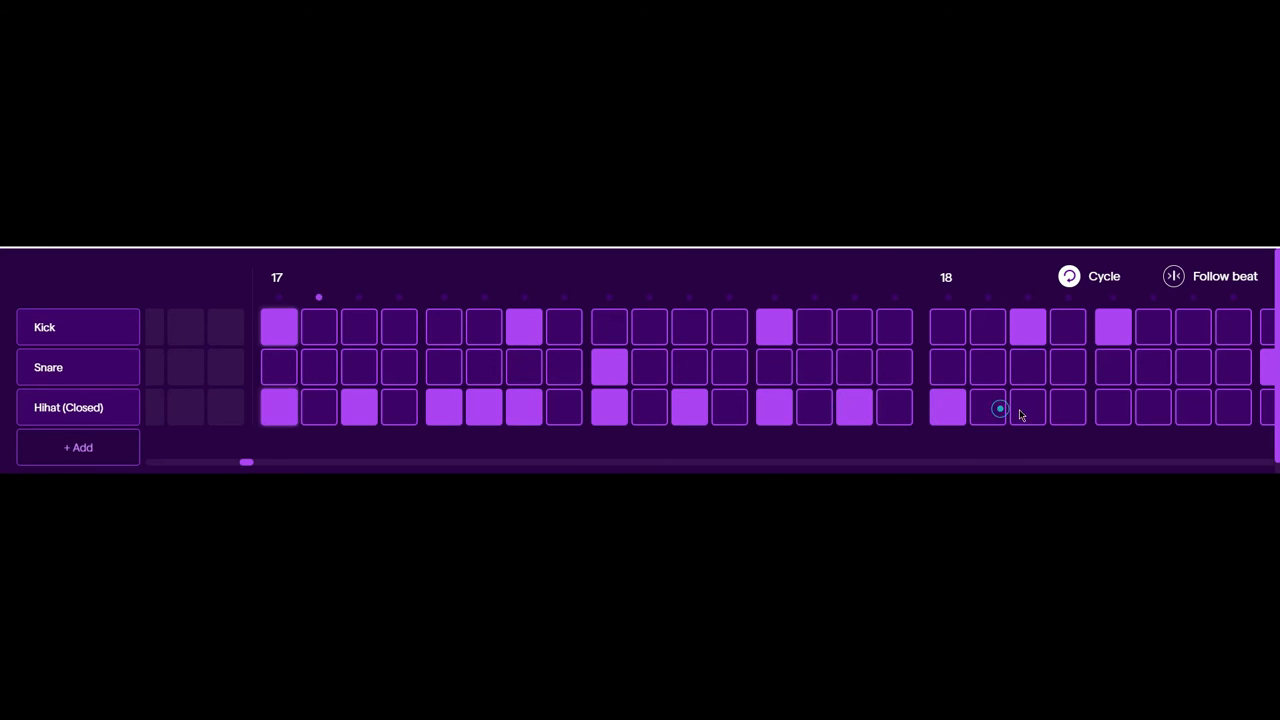
left_click(1028, 411)
left_click(1113, 410)
left_click(1153, 410)
left_click(1193, 408)
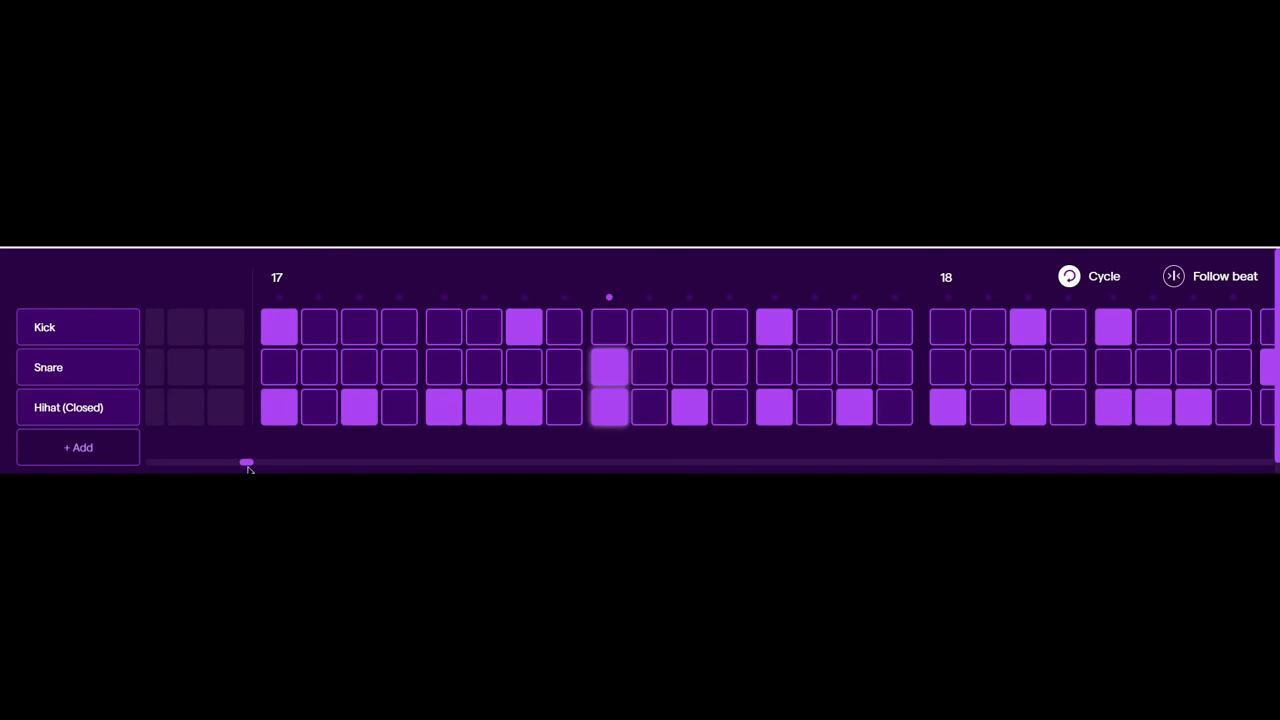
- Finish bar 18 with kicks on steps 11 and 15 and closed hi-hats on steps 9, 11, 13 and 15
left_click_drag(247, 463, 254, 463)
left_click(690, 329)
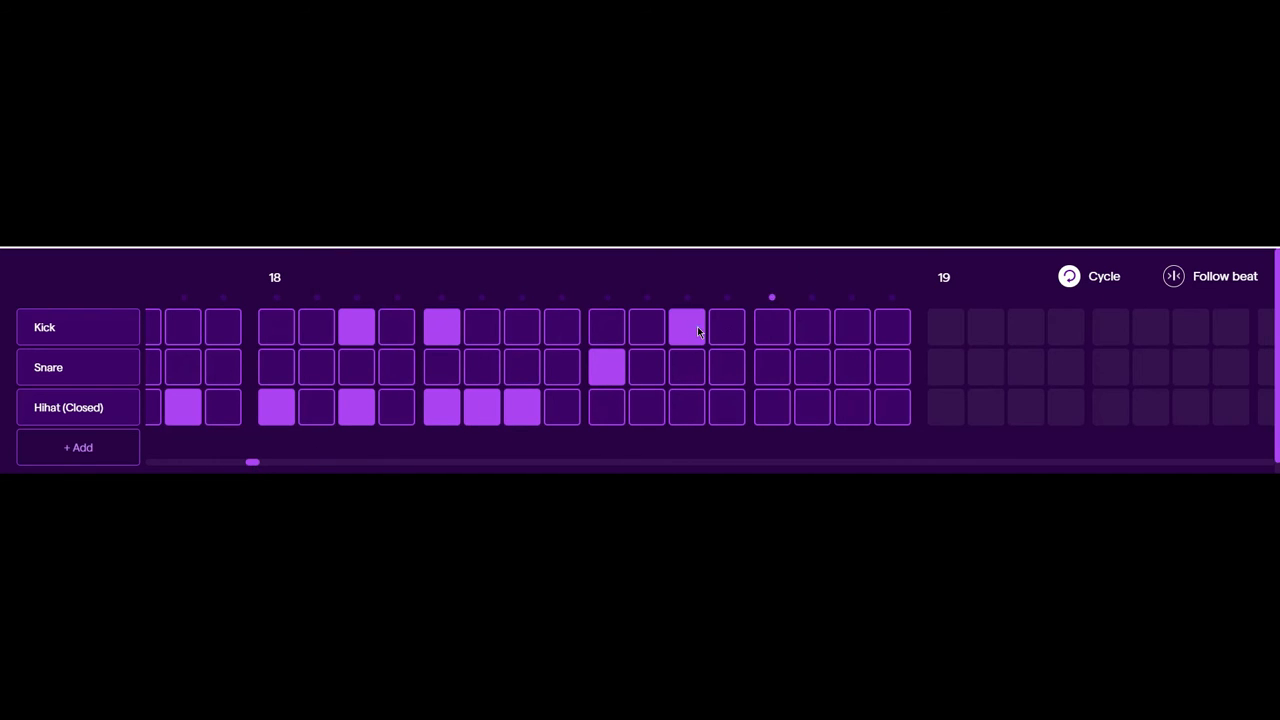
left_click(856, 331)
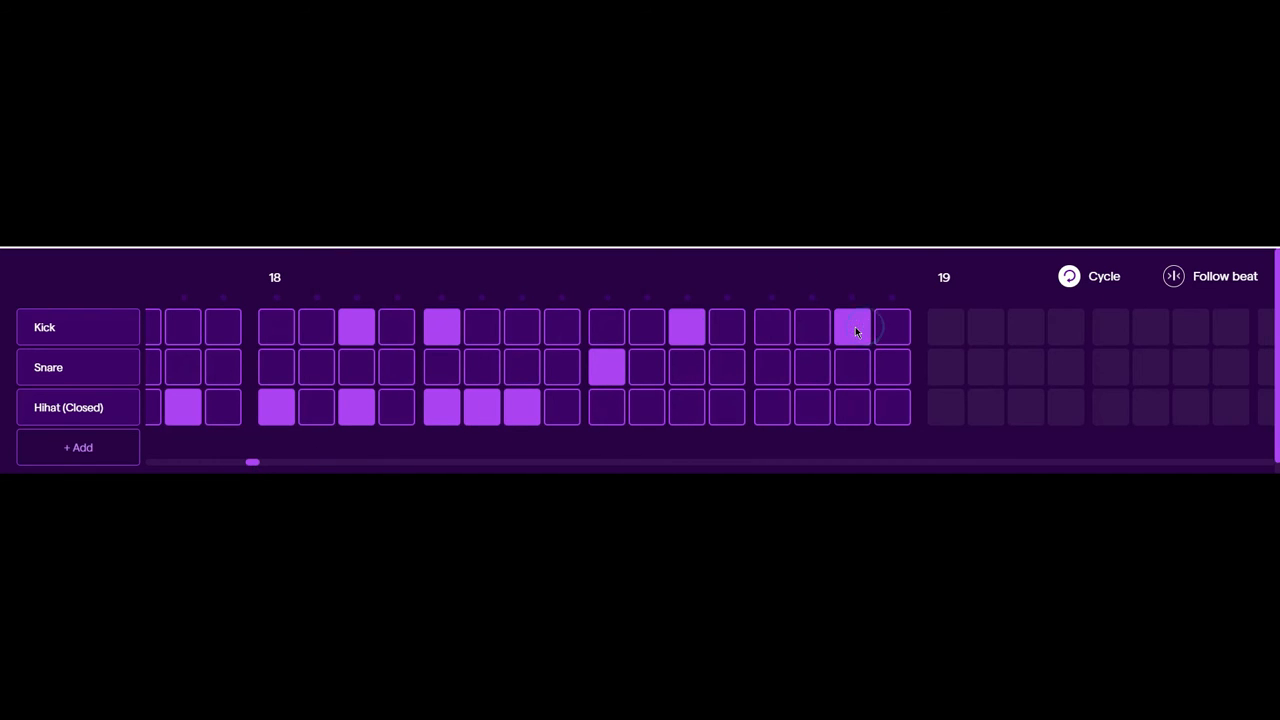
left_click(598, 408)
left_click(694, 408)
left_click(779, 405)
left_click(845, 412)
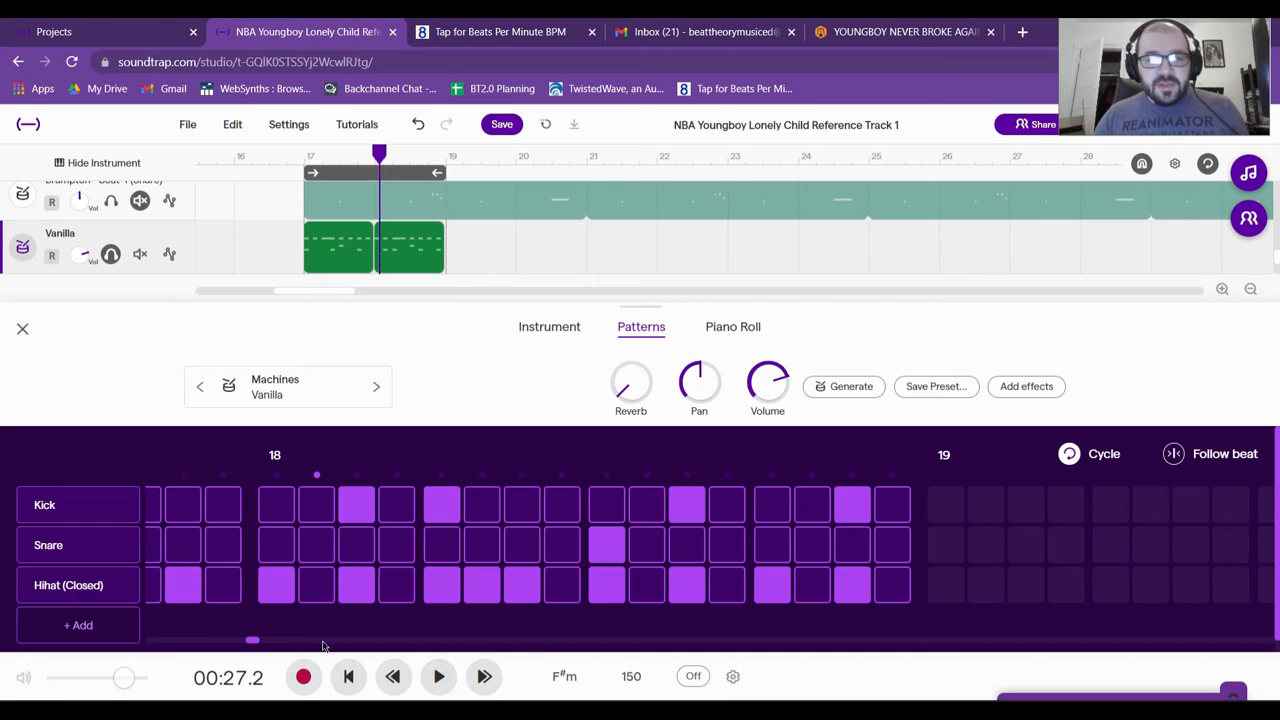
- Close the pattern editor and delete the Vanilla drum track
left_click_drag(253, 643, 249, 648)
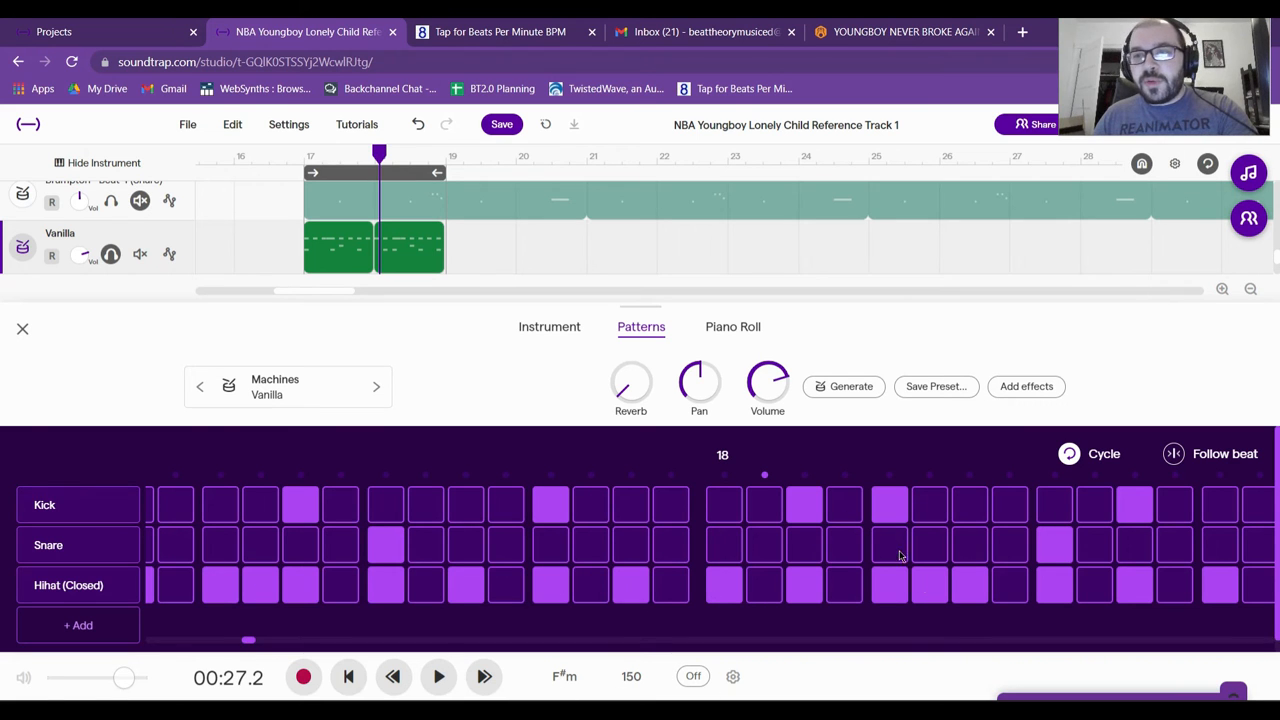
left_click(21, 332)
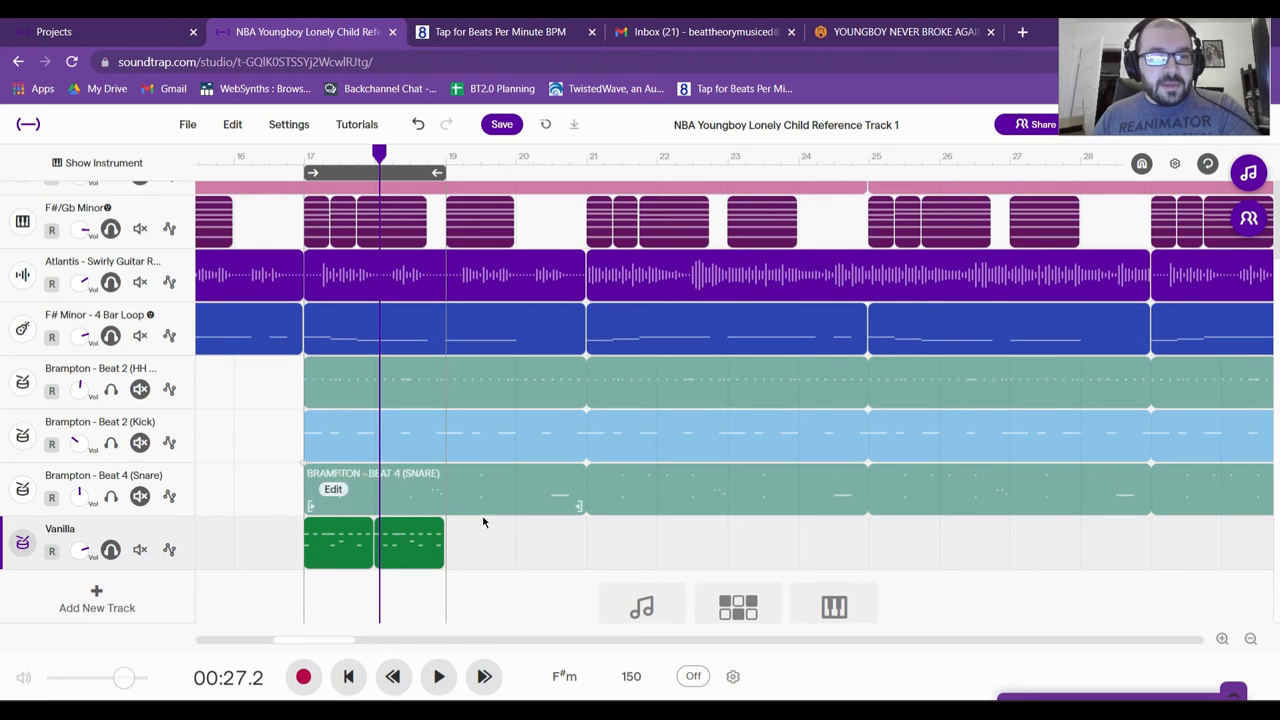
right_click(342, 551)
left_click(233, 568)
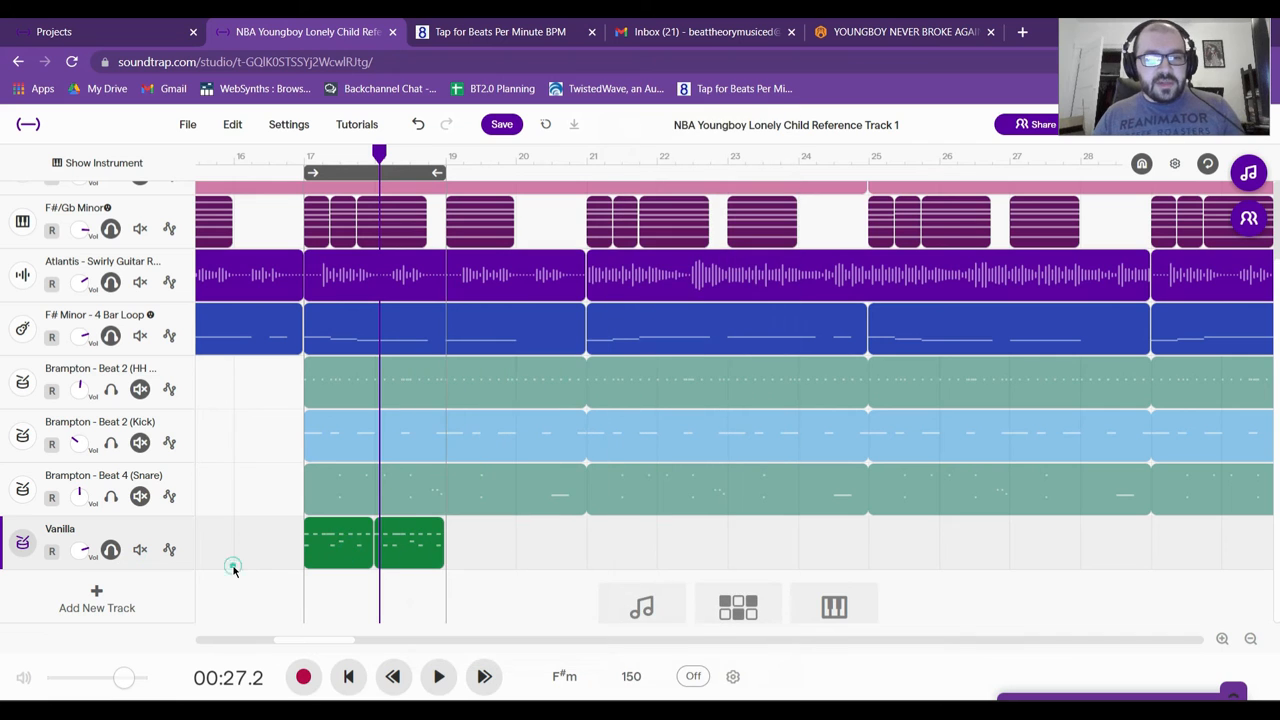
left_click(177, 530)
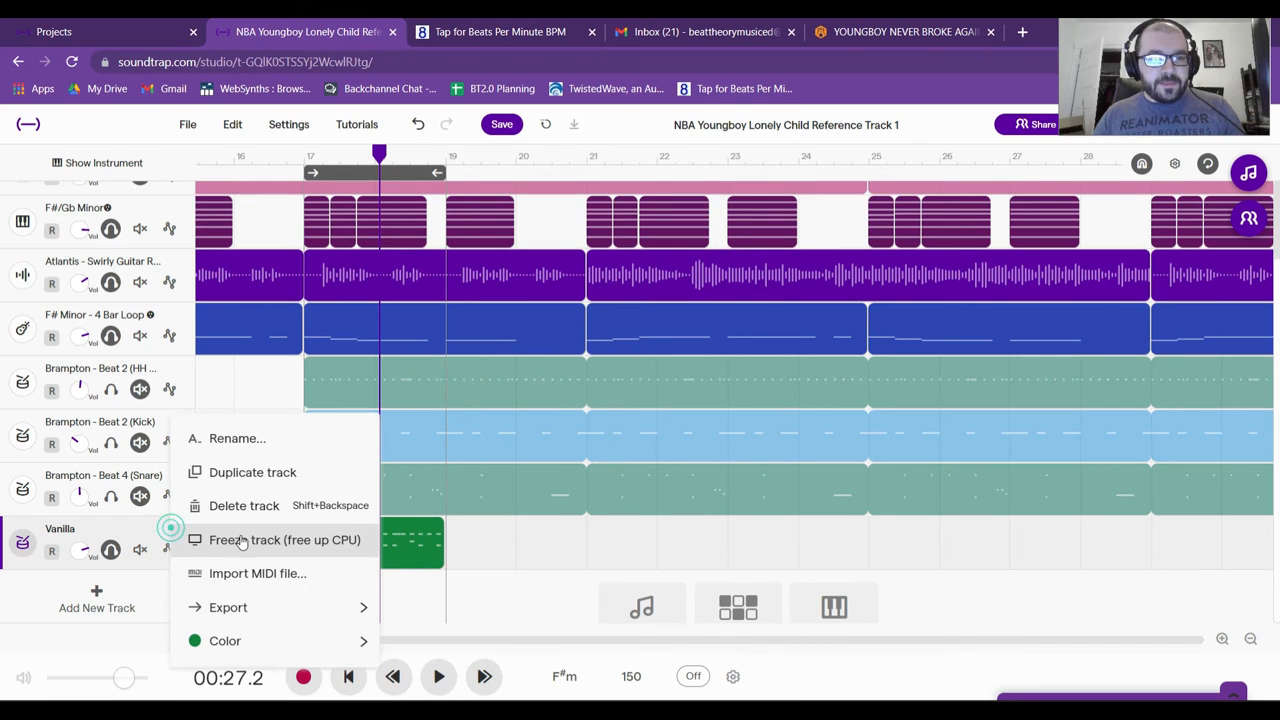
left_click(288, 499)
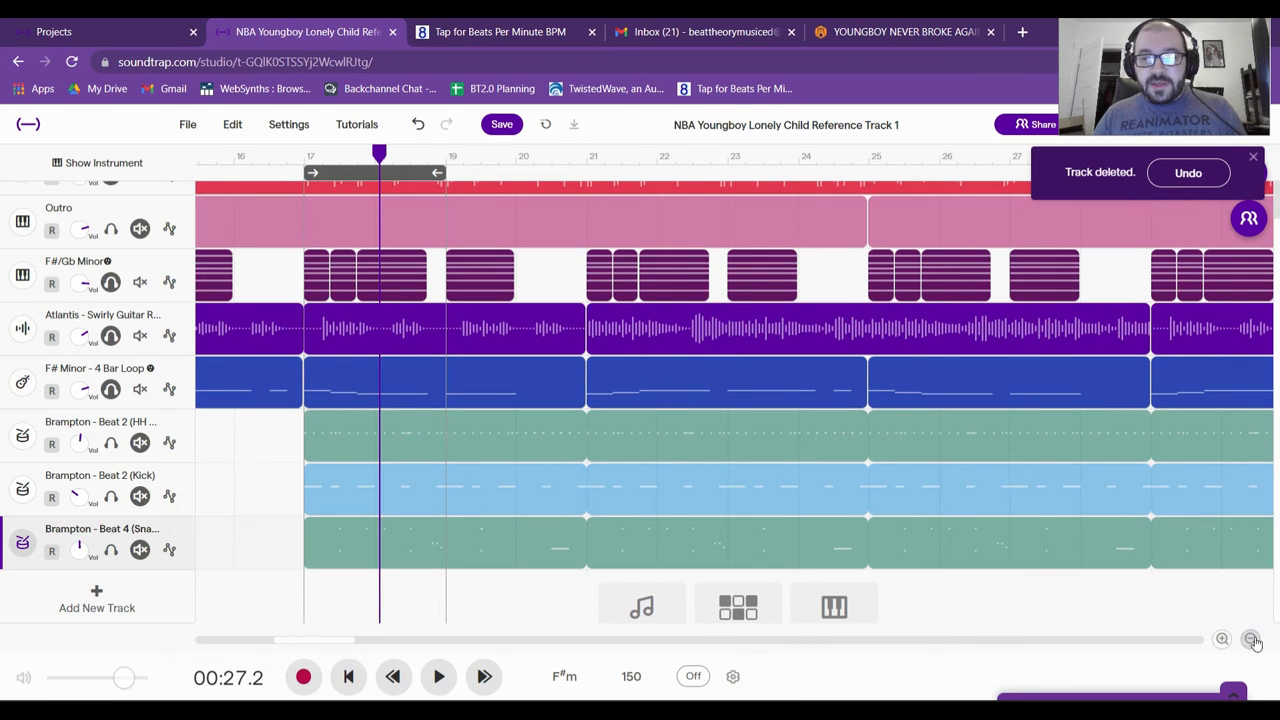
- Mute the Lonely Child reference track and unmute the three Brampton drum tracks, with cycling off and the playhead at the start
left_click(1255, 643)
left_click(1255, 643)
scroll(713, 425, "up", 1)
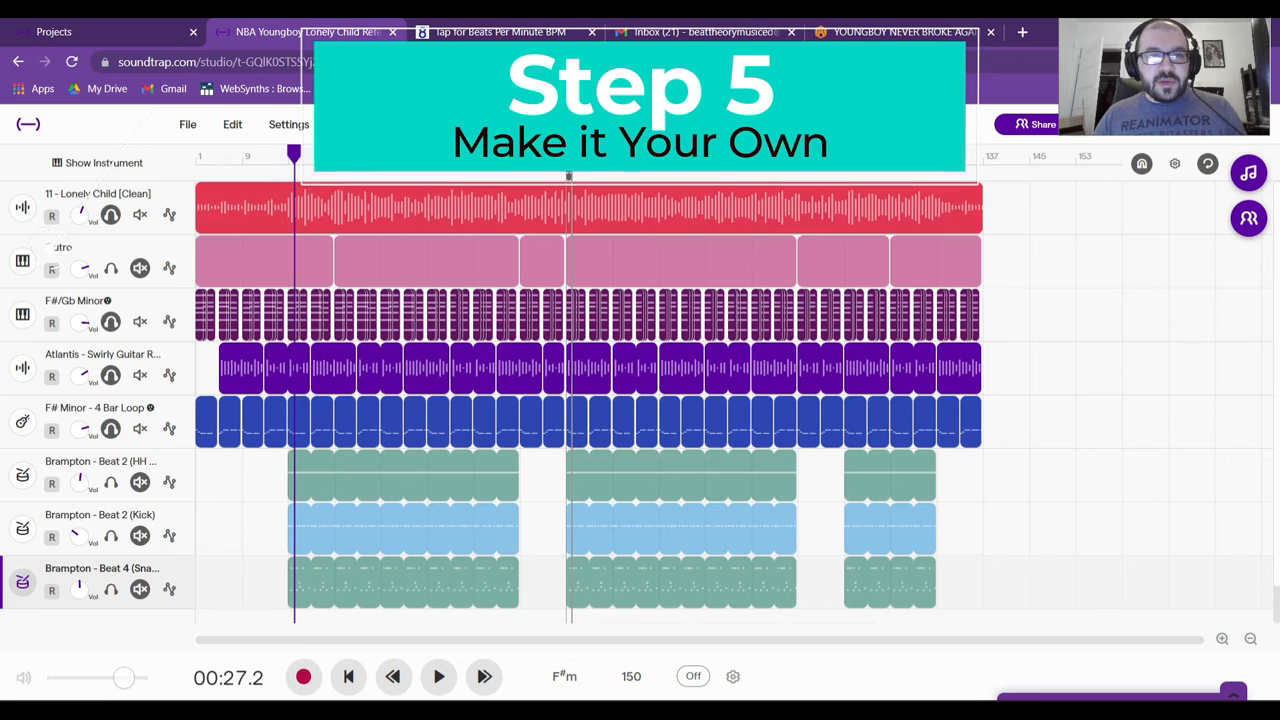
left_click(1222, 639)
left_click(1222, 639)
left_click(727, 170)
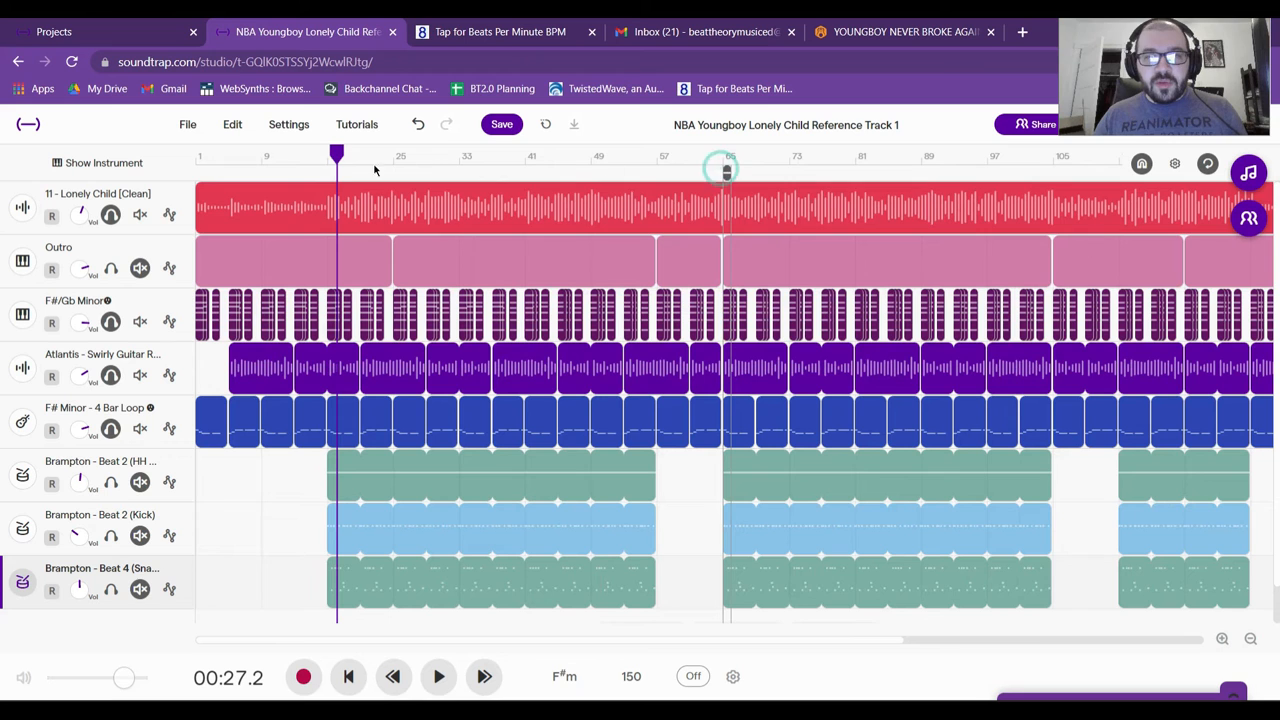
left_click(1230, 642)
left_click(1230, 642)
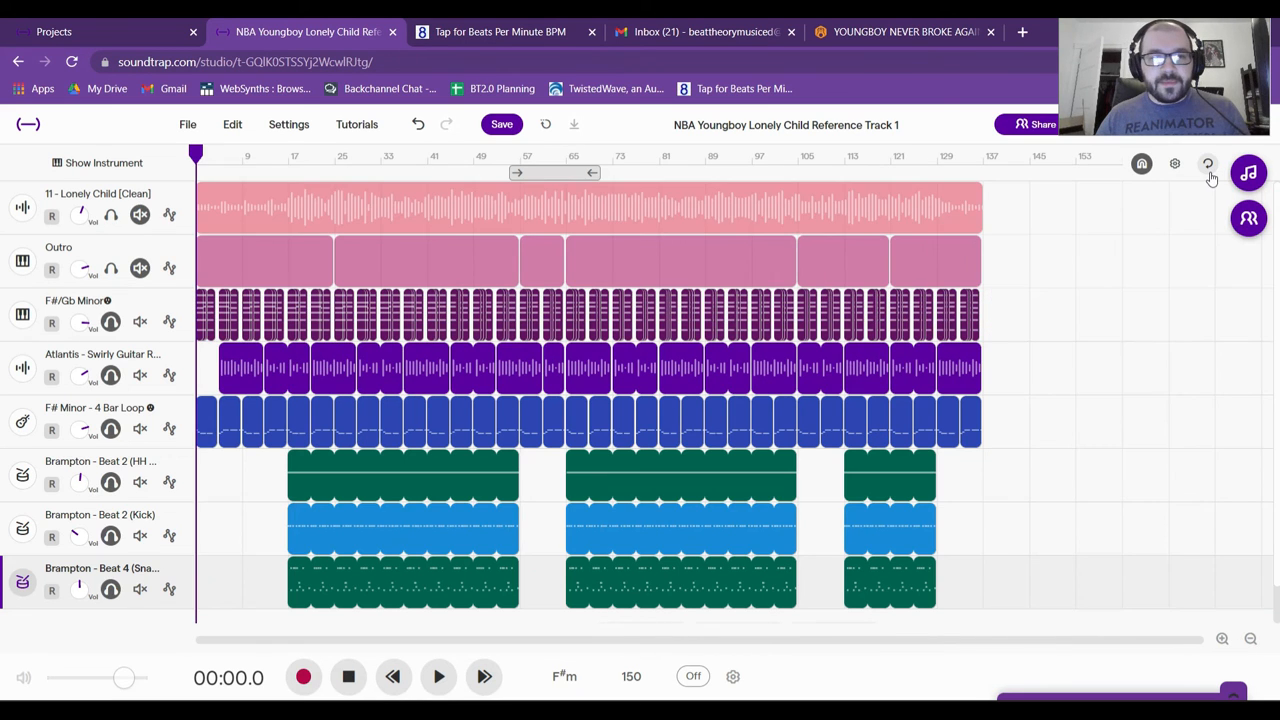
- Listen to the intro and delete the F# Minor 4 Bar Loop copies from bar 1 to bar 9
key("space")
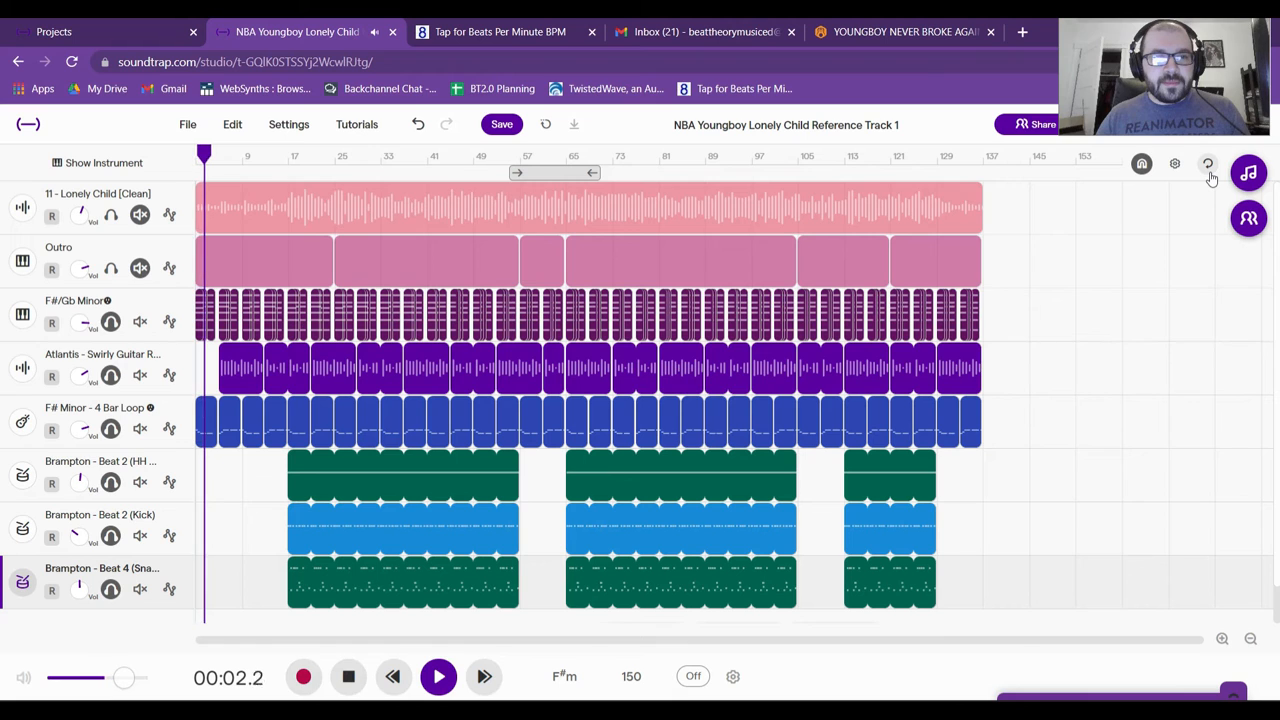
key("space")
left_click(207, 422)
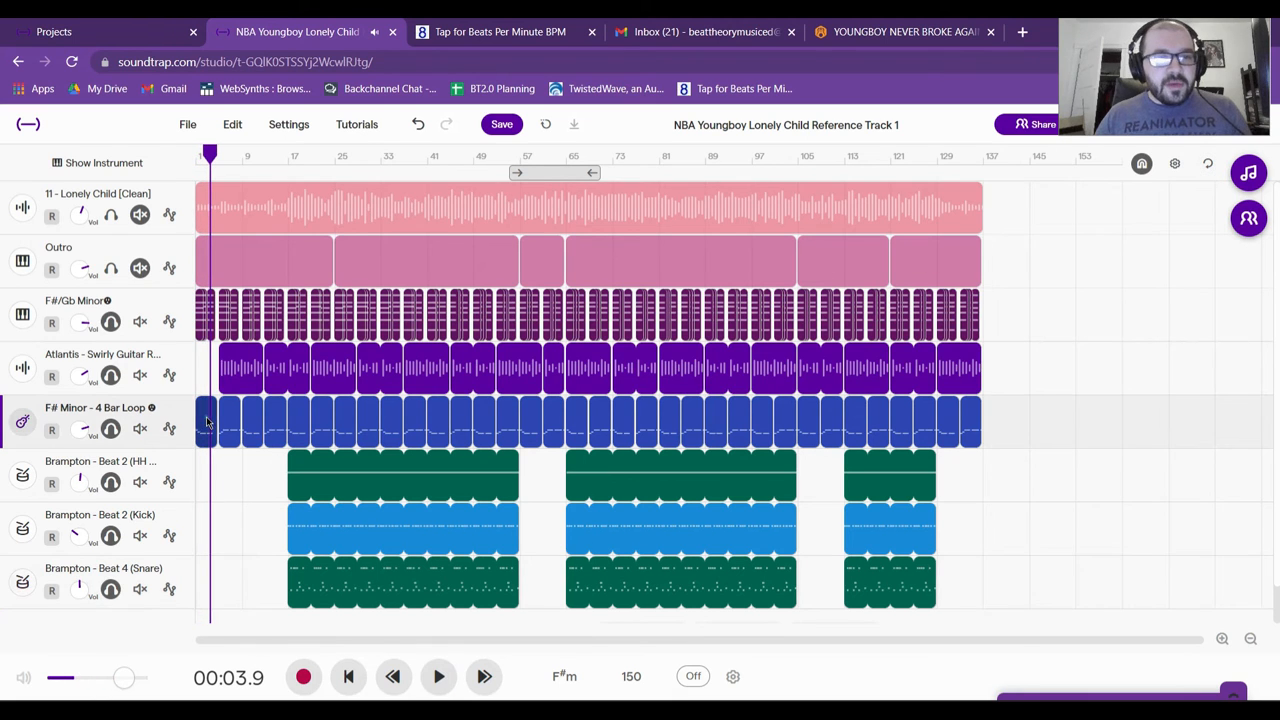
key("Delete")
left_click(349, 677)
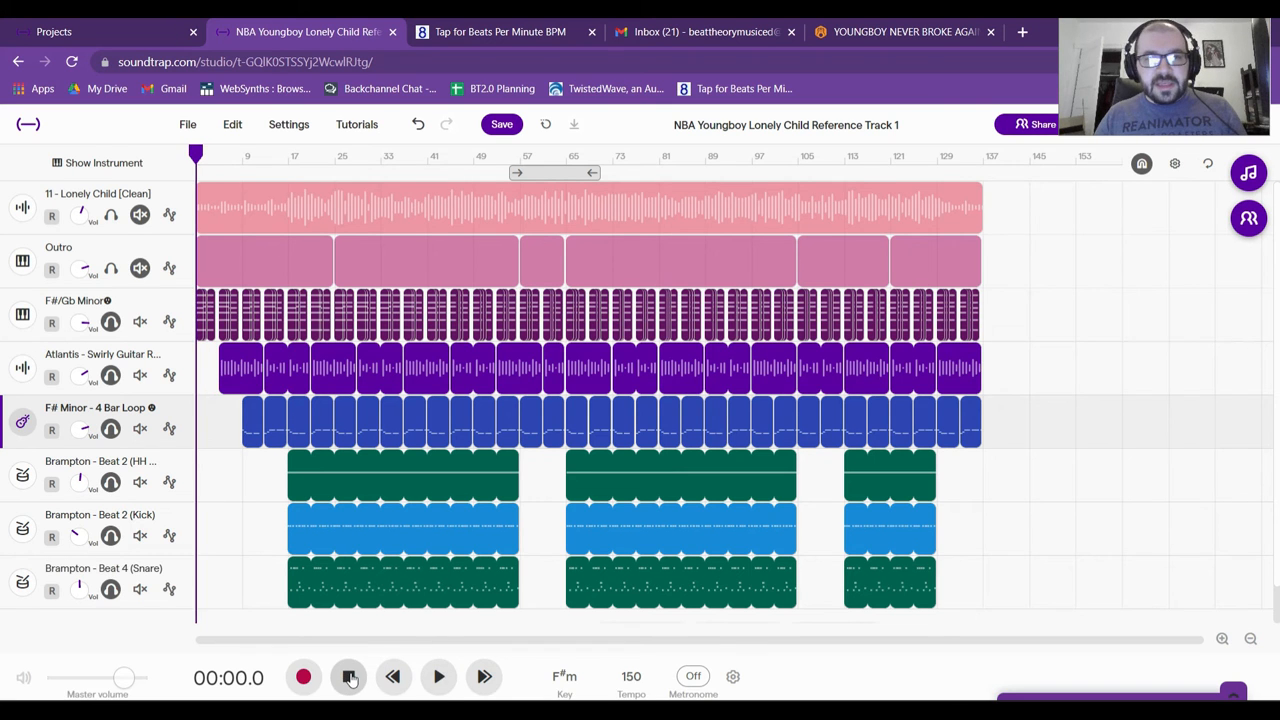
- Play from the start and delete the last two F# Minor 4 Bar Loop copies, from bar 129 to bar 137
key("space")
left_click(968, 425)
key("Delete")
left_click(949, 422)
key("Delete")
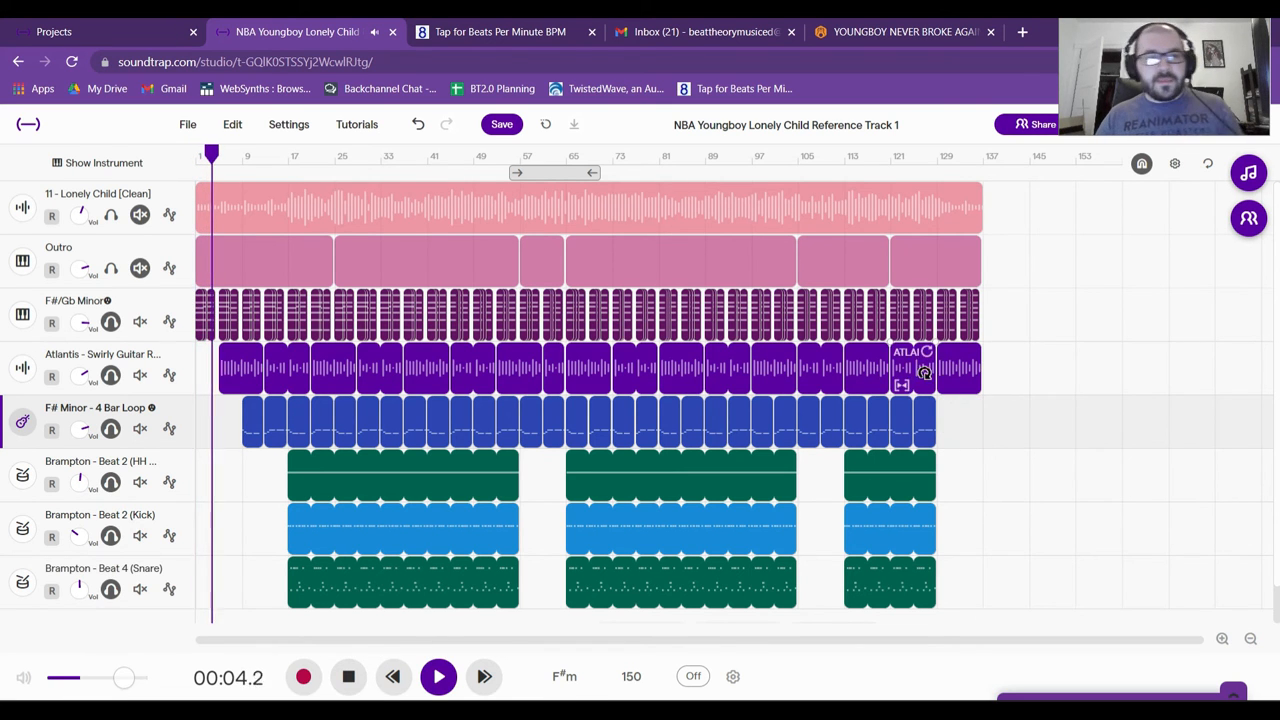
- Listen to the arrangement through the drum entry at bar 17, then stop playback
left_click(1222, 639)
left_click(1222, 639)
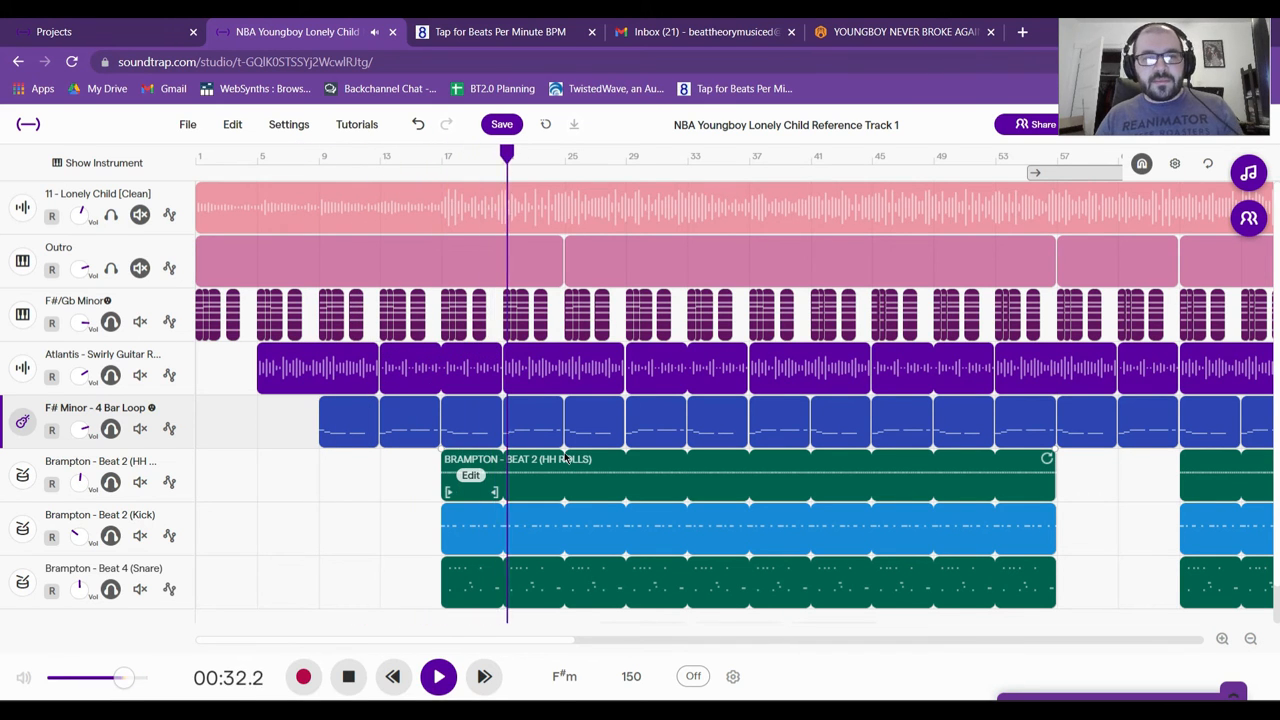
left_click(348, 677)
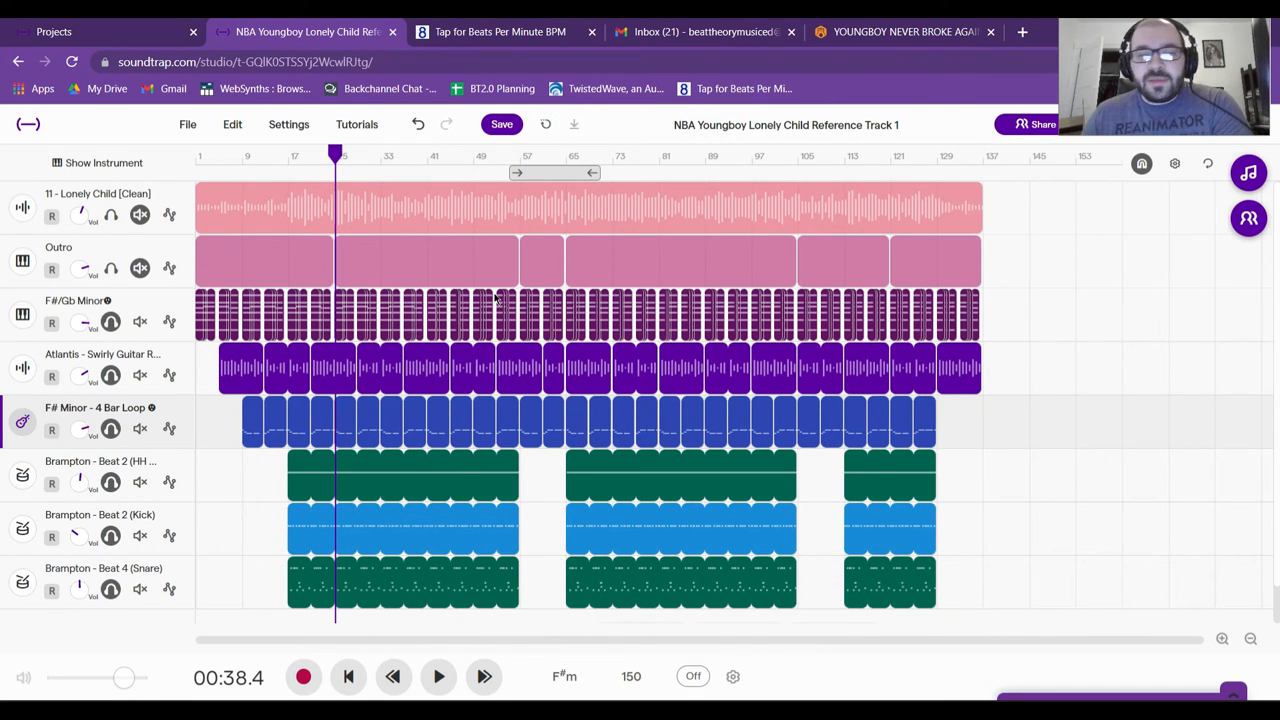
- Delete the Brampton Beat 2 HH Rolls loop from bar 65 to bar 105 and play that section without it
scroll(621, 340, "down", 1)
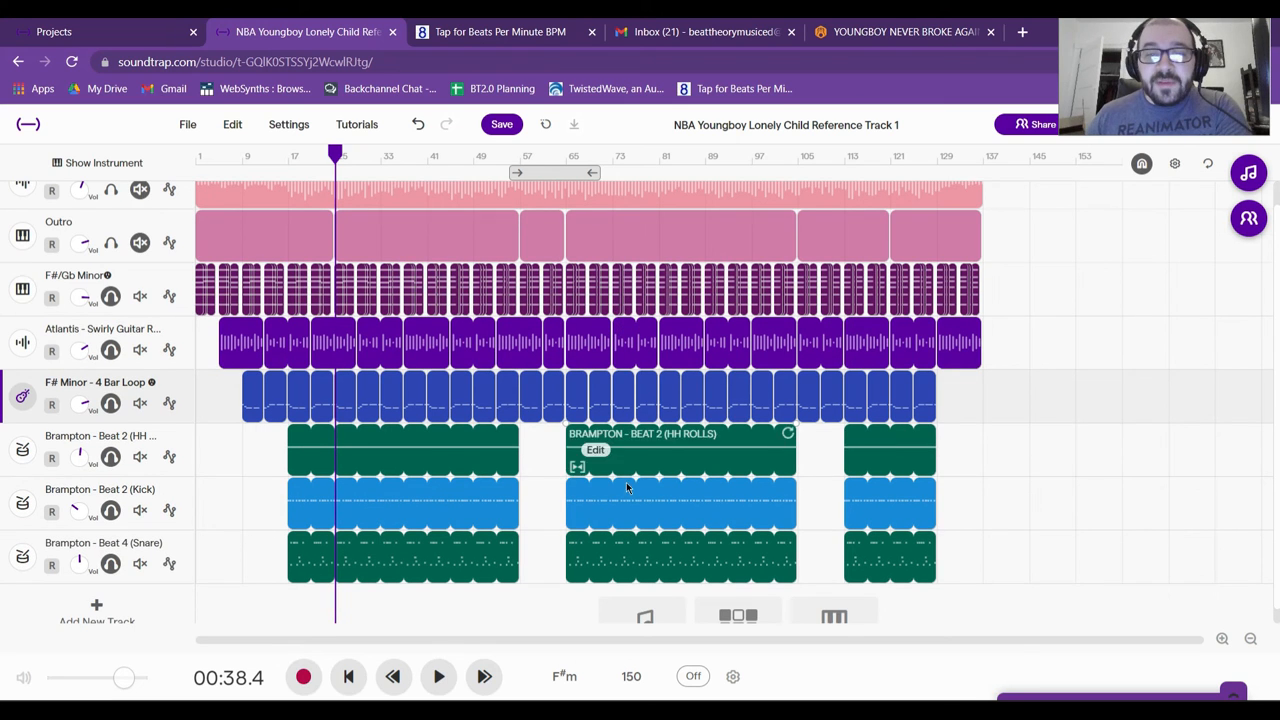
left_click(641, 468)
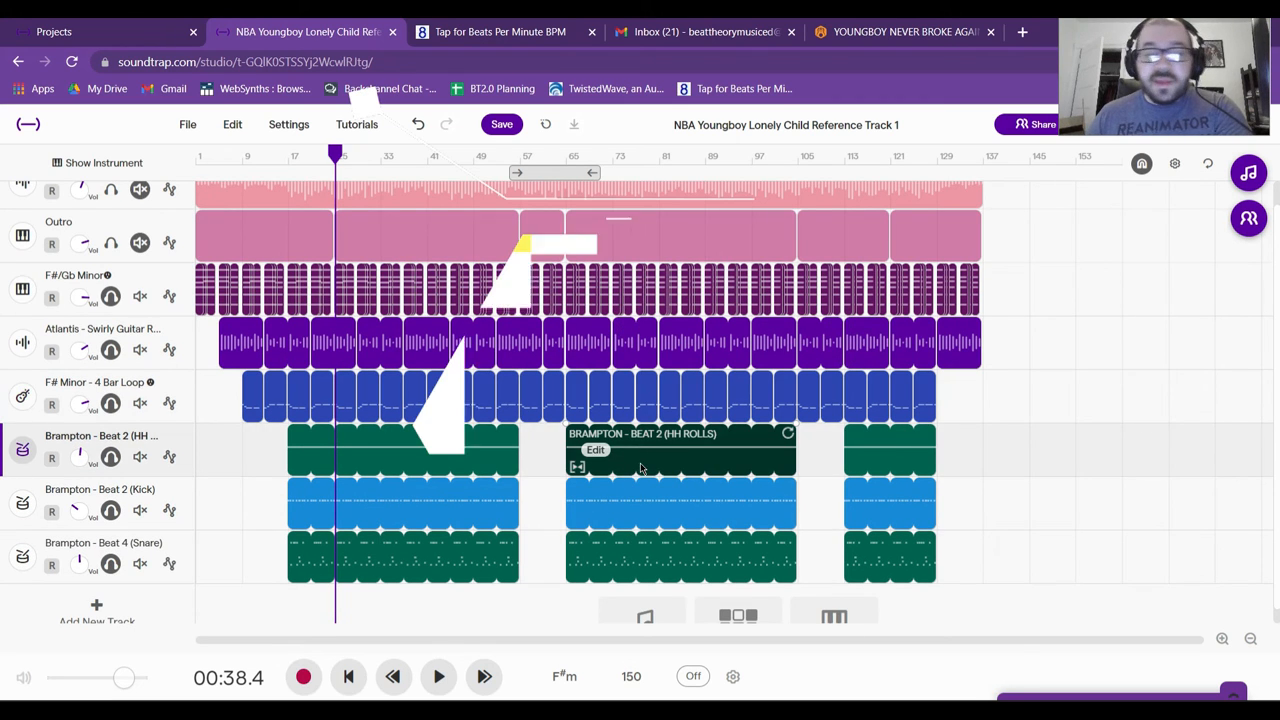
left_click(562, 170)
left_click(565, 162)
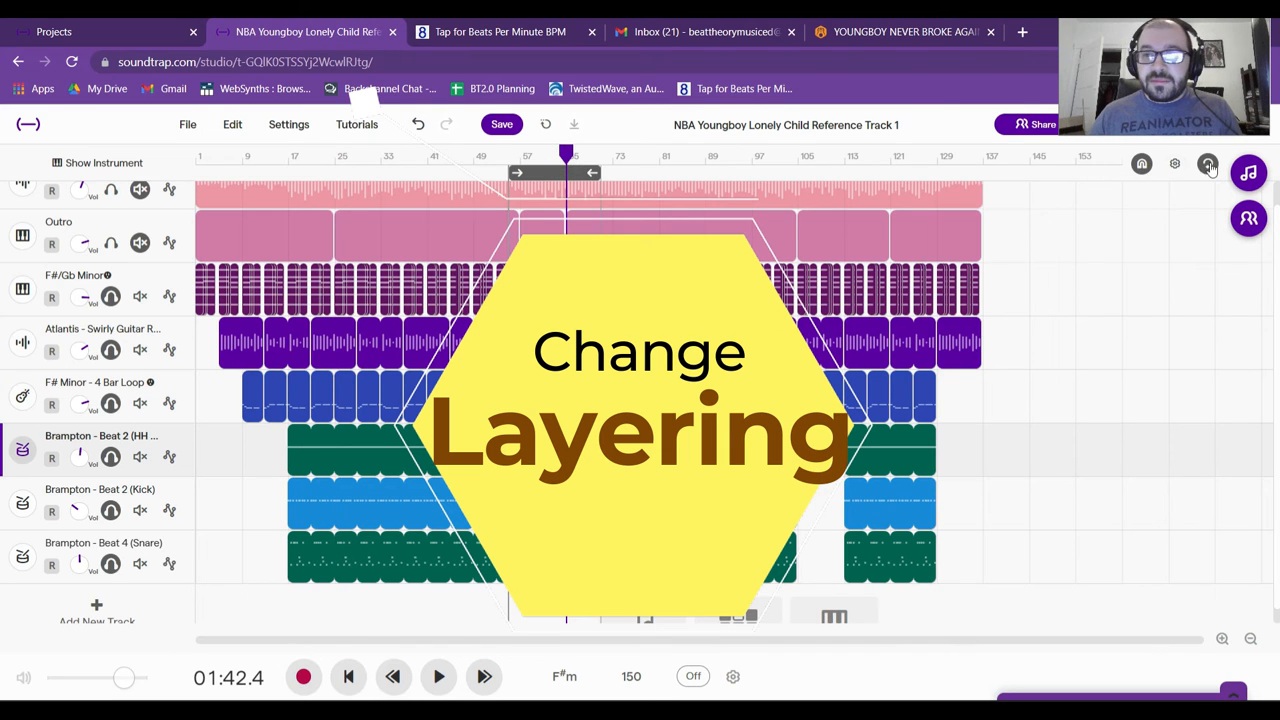
key("space")
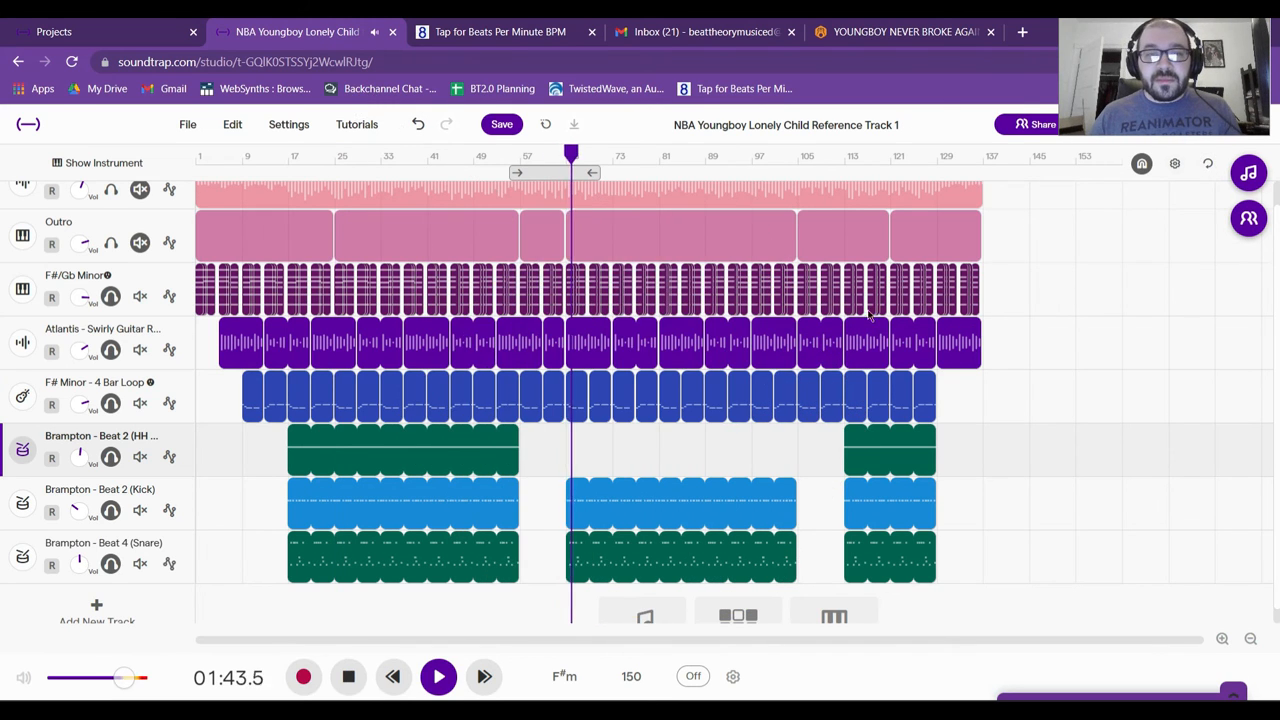
- Paste a copy of the first HH Rolls loop at bar 73 and shorten it to end at bar 105
mouse_move(430, 458)
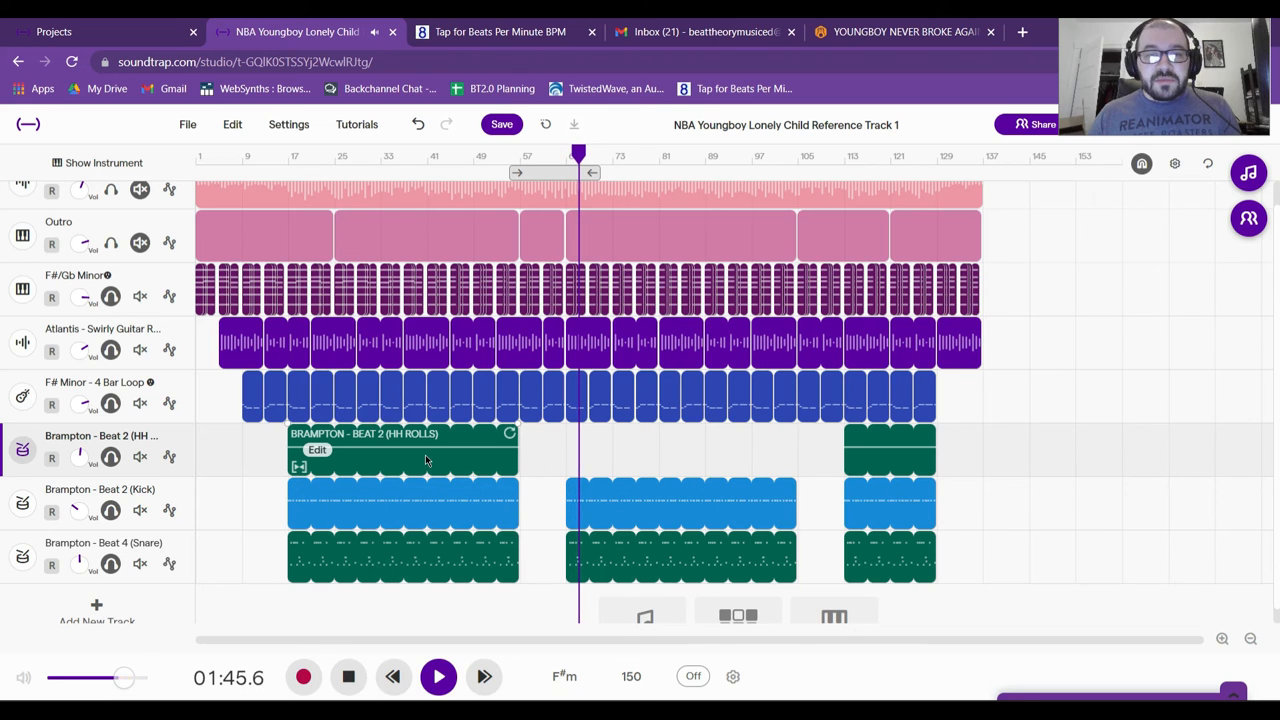
key("space")
left_click(425, 460)
key("ctrl+c")
left_click(608, 449)
key("ctrl+v")
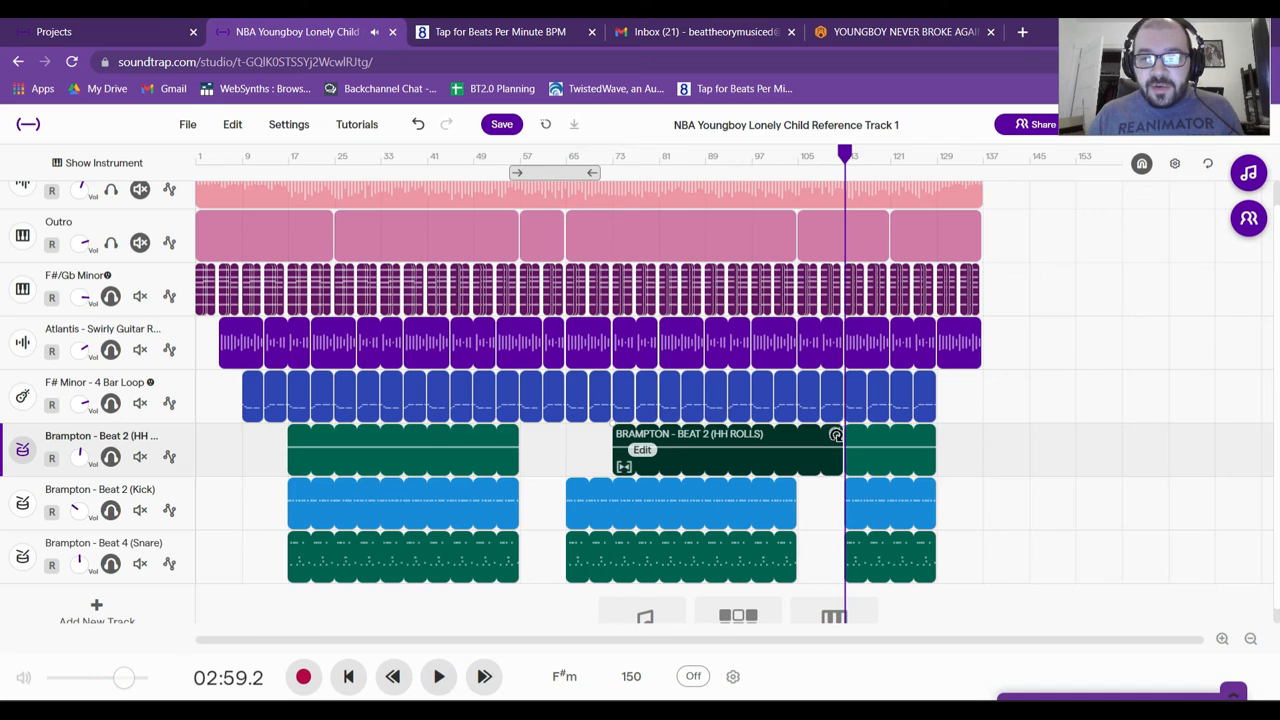
left_click_drag(836, 434, 794, 435)
left_click(564, 442)
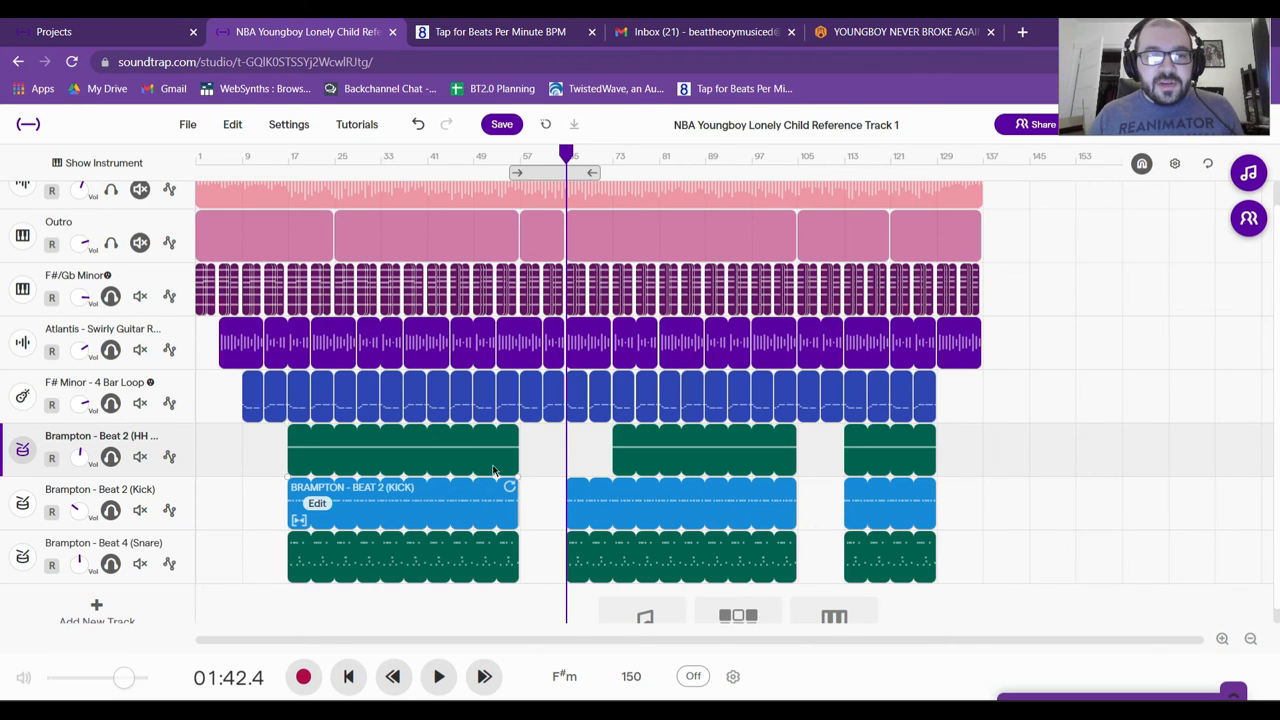
- Move the Brampton Beat 4 Snare track above the Kick track and make the second Kick loop run from bar 73 to bar 105
left_click_drag(30, 543, 30, 490)
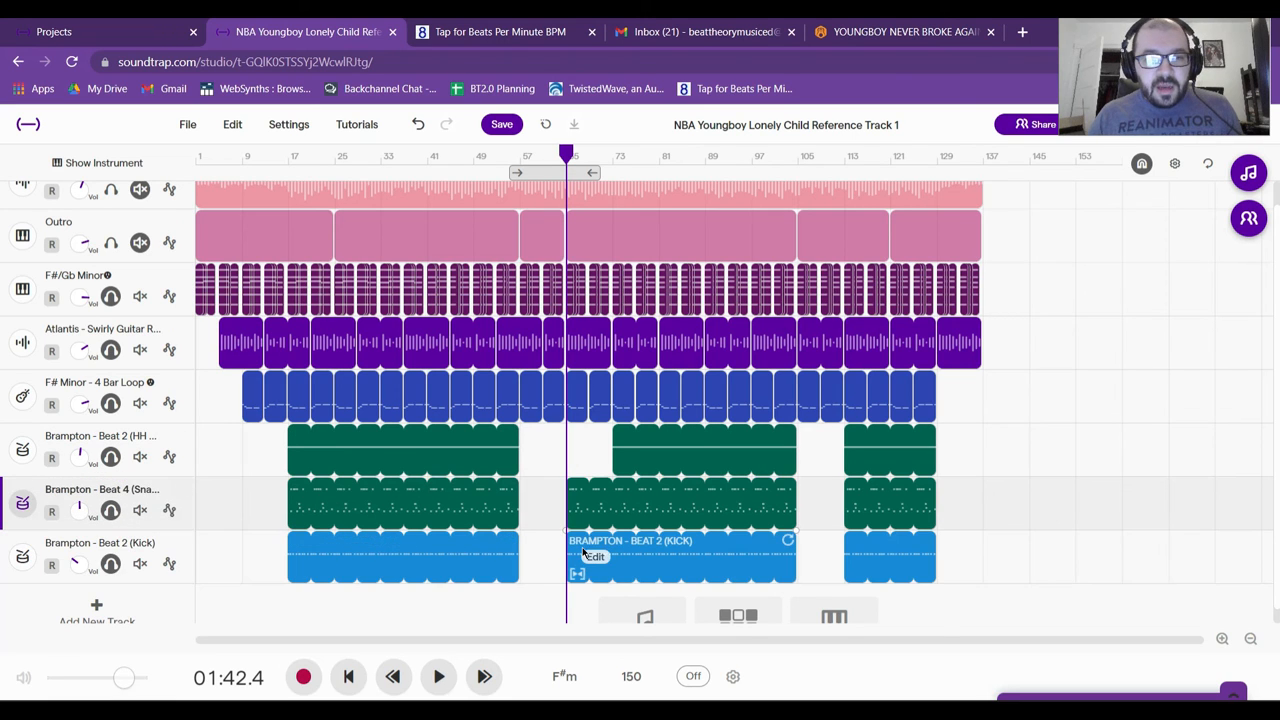
left_click(612, 577)
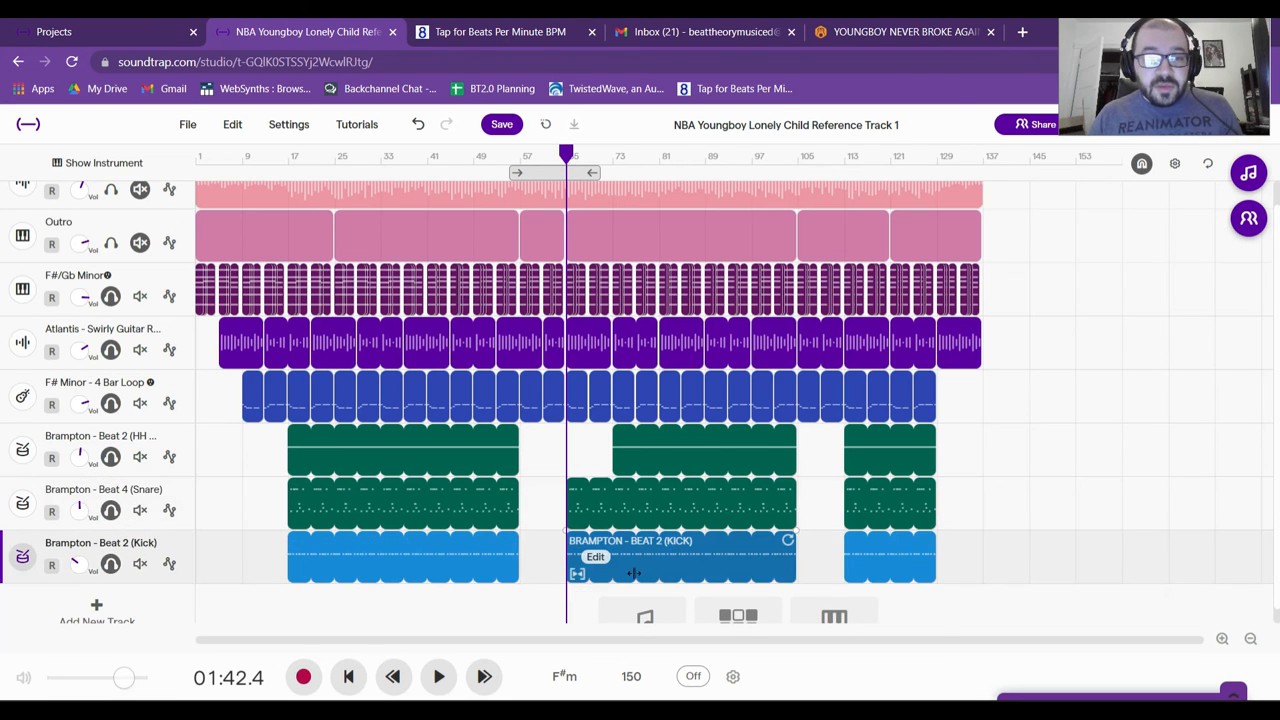
left_click_drag(790, 539, 765, 565)
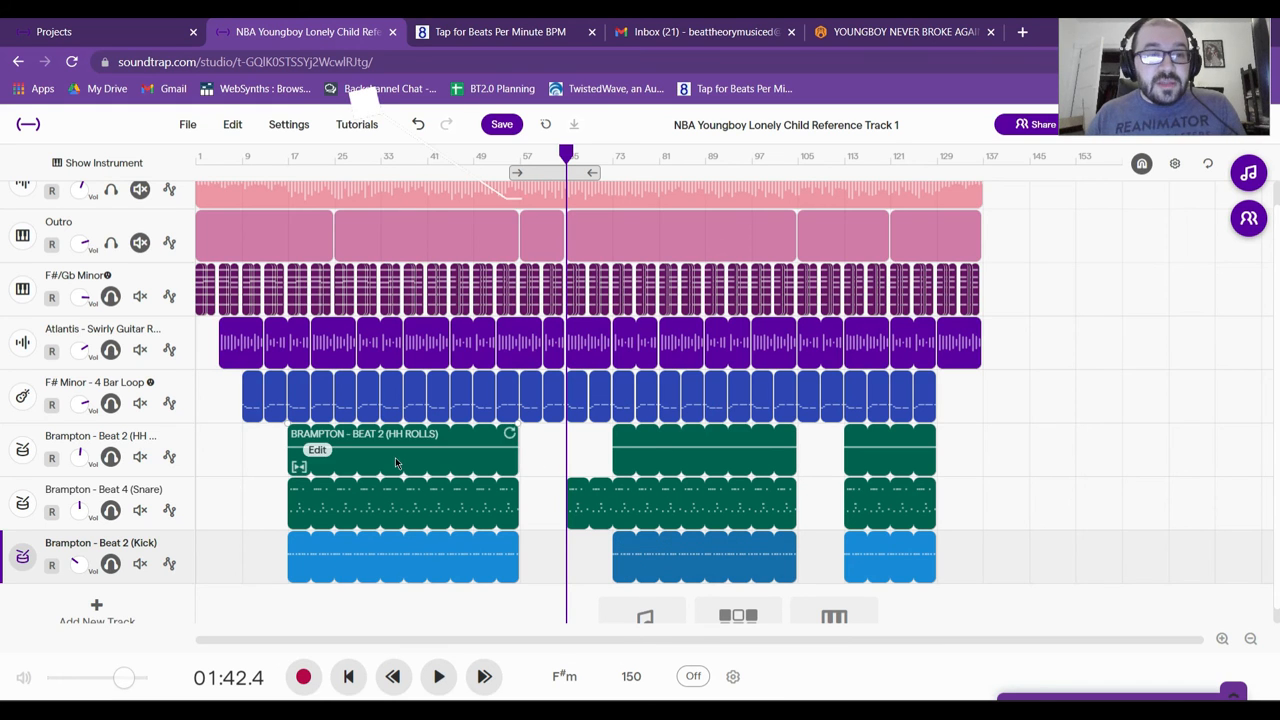
- Inspect the amp settings and effects on the Brampton Beat 4 Snare track, then close them
left_click(22, 503)
left_click(866, 394)
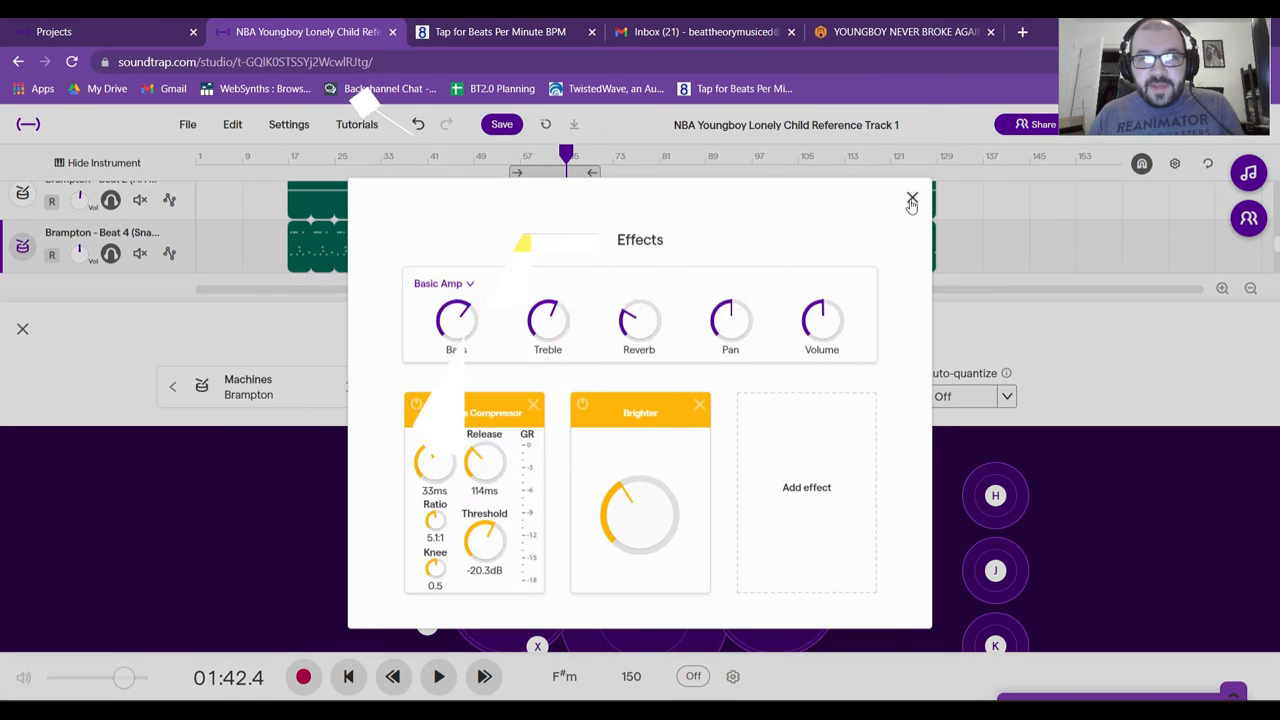
left_click(912, 200)
left_click(22, 330)
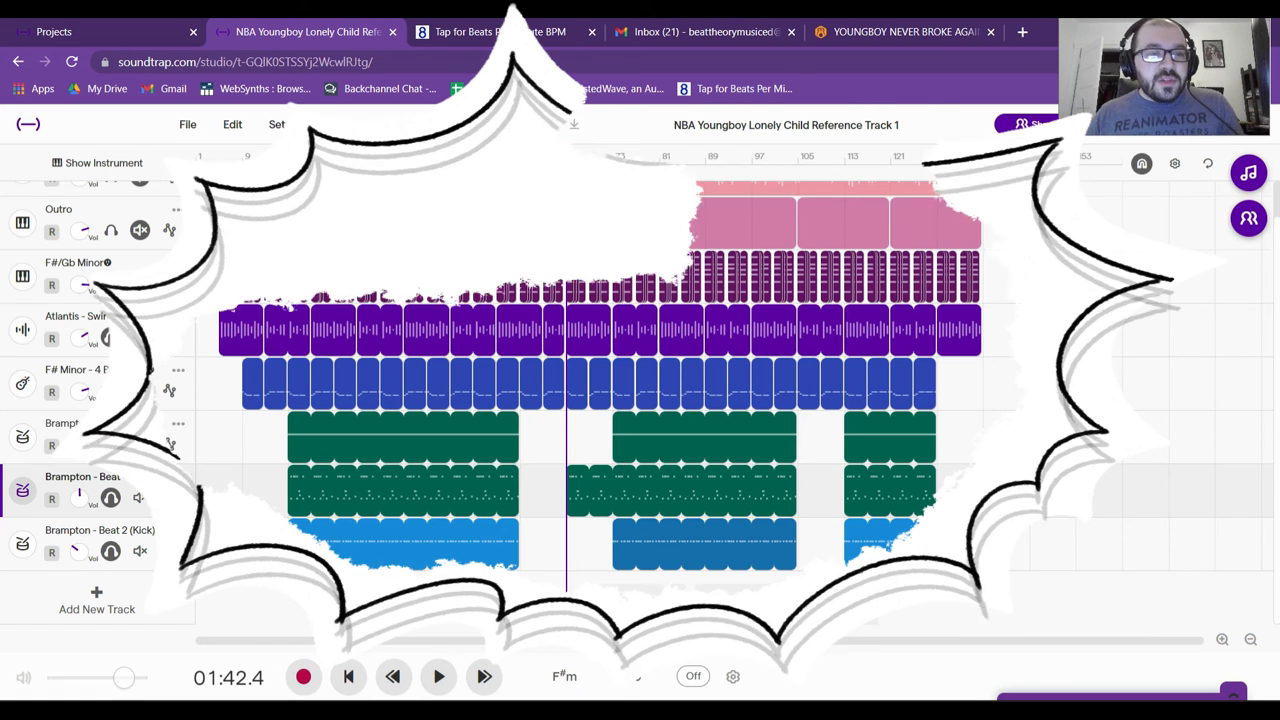
- Duplicate the Atlantis Swirly Guitar track and delete the duplicate's loops before bar 65
left_click(150, 322)
left_click(225, 365)
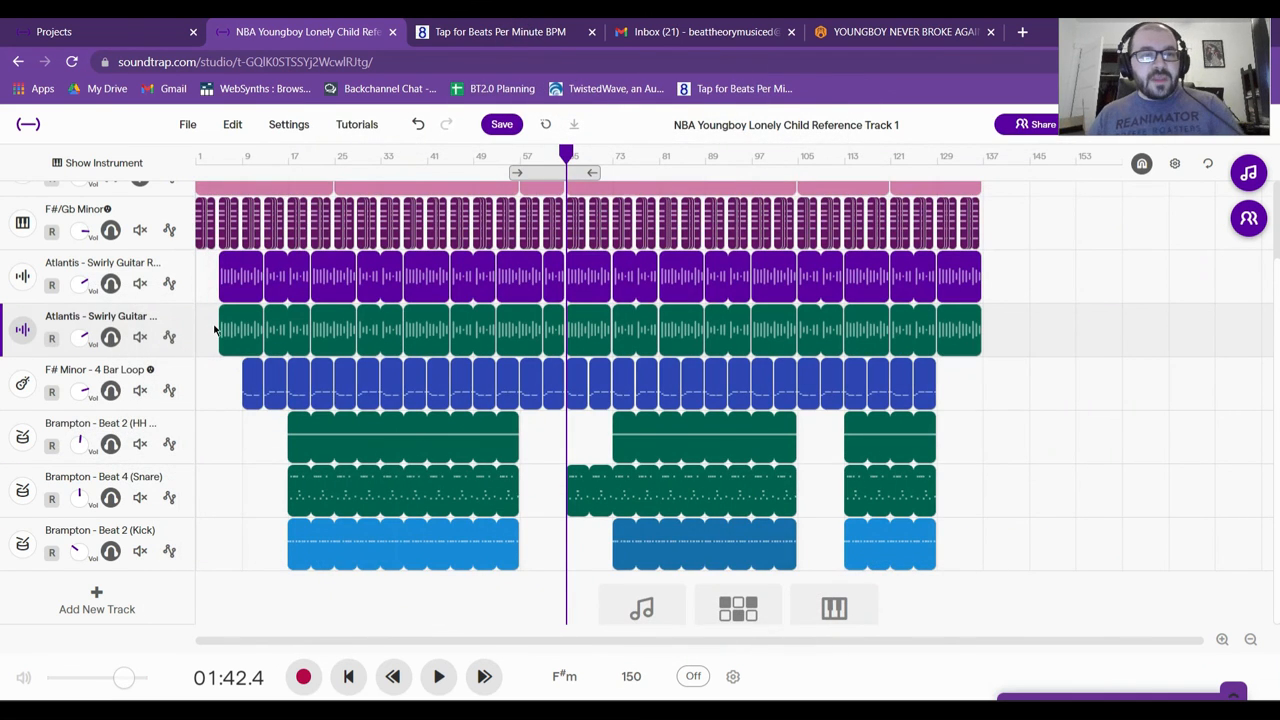
left_click_drag(214, 330, 542, 344)
key("Delete")
scroll(553, 408, "up", 2)
key("Delete")
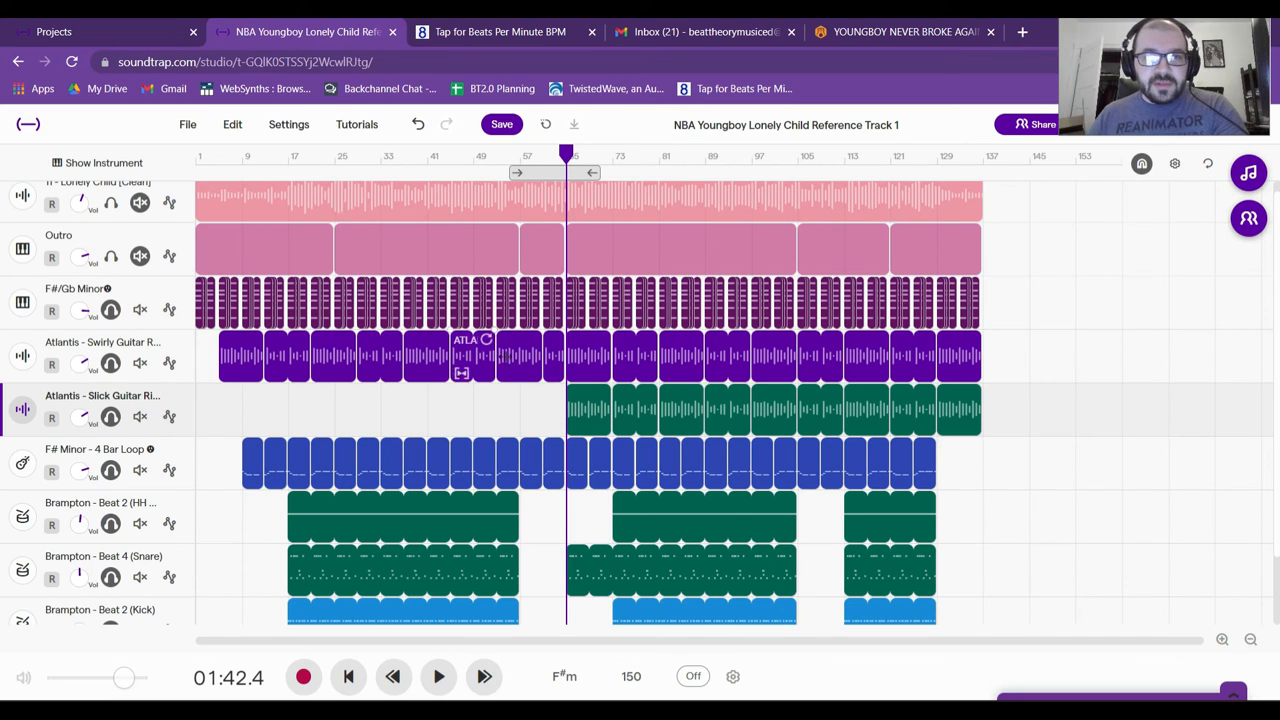
- Set the cycle range from bar 65 to bar 105 and start looped playback of that section
left_click_drag(591, 176, 778, 160)
left_click(638, 174)
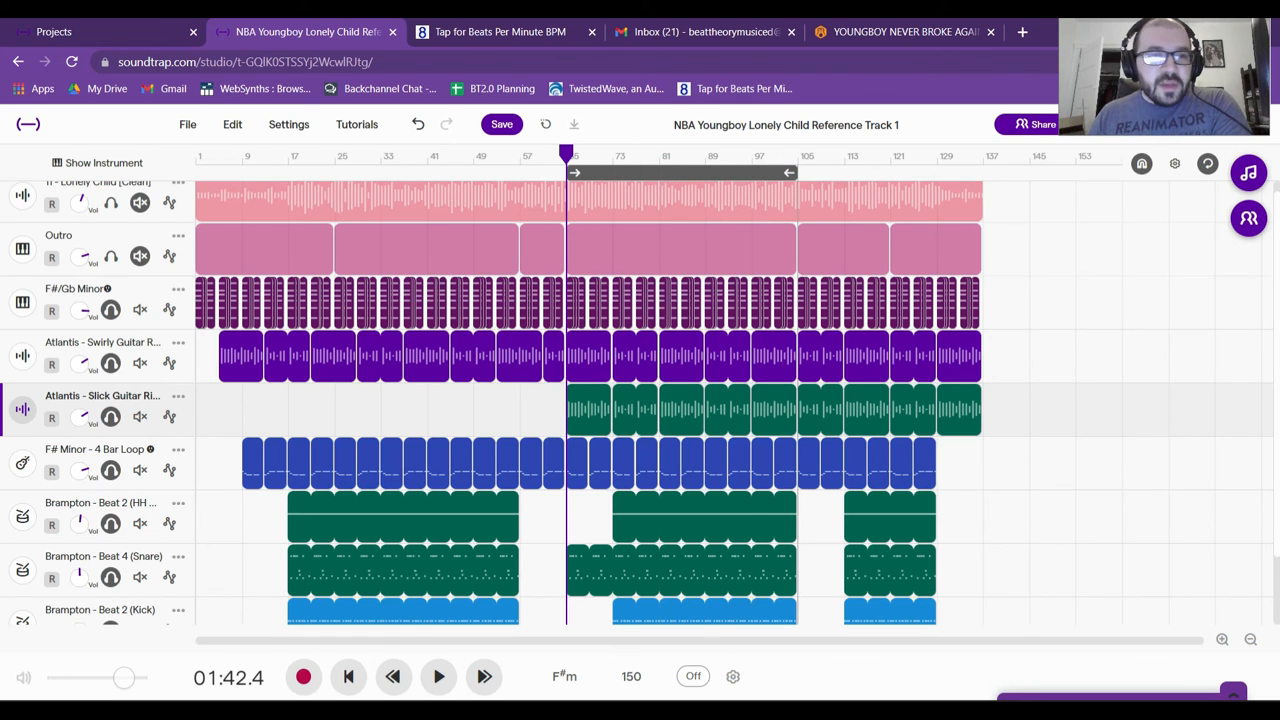
left_click(438, 677)
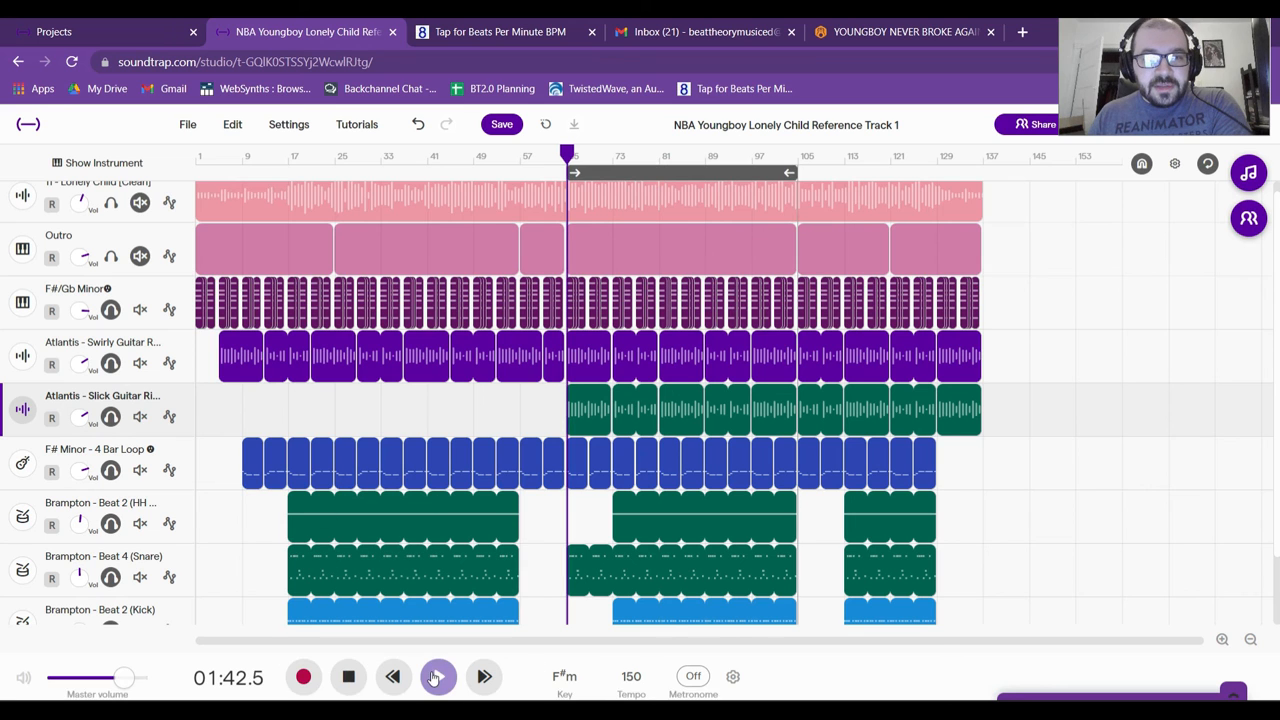
- Add a Delay effect to the Atlantis Slick Guitar track
left_click(21, 407)
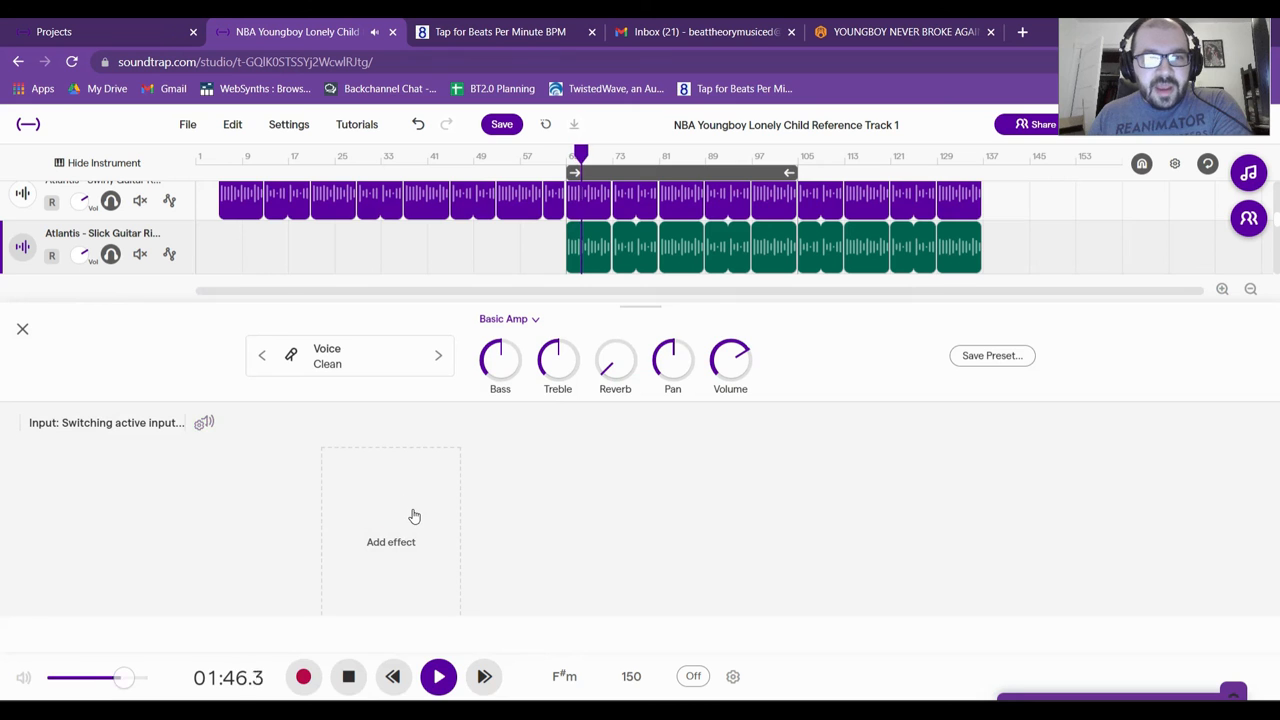
left_click(414, 516)
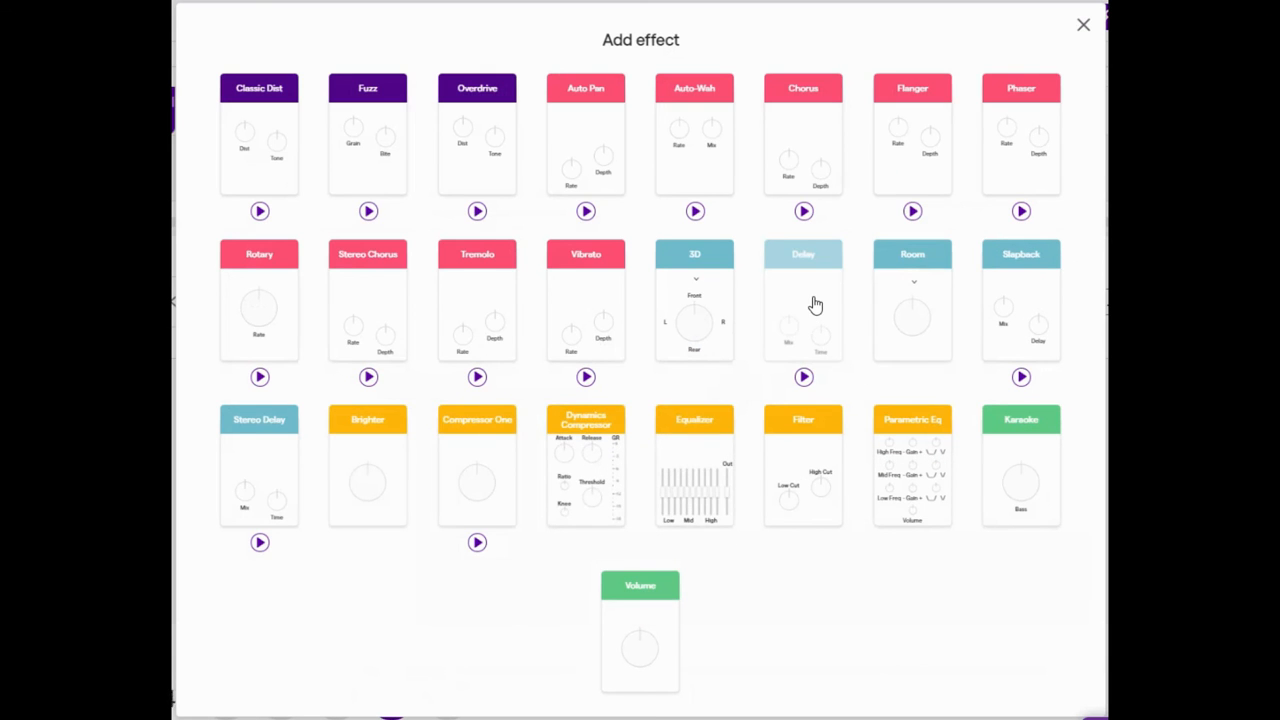
left_click(815, 304)
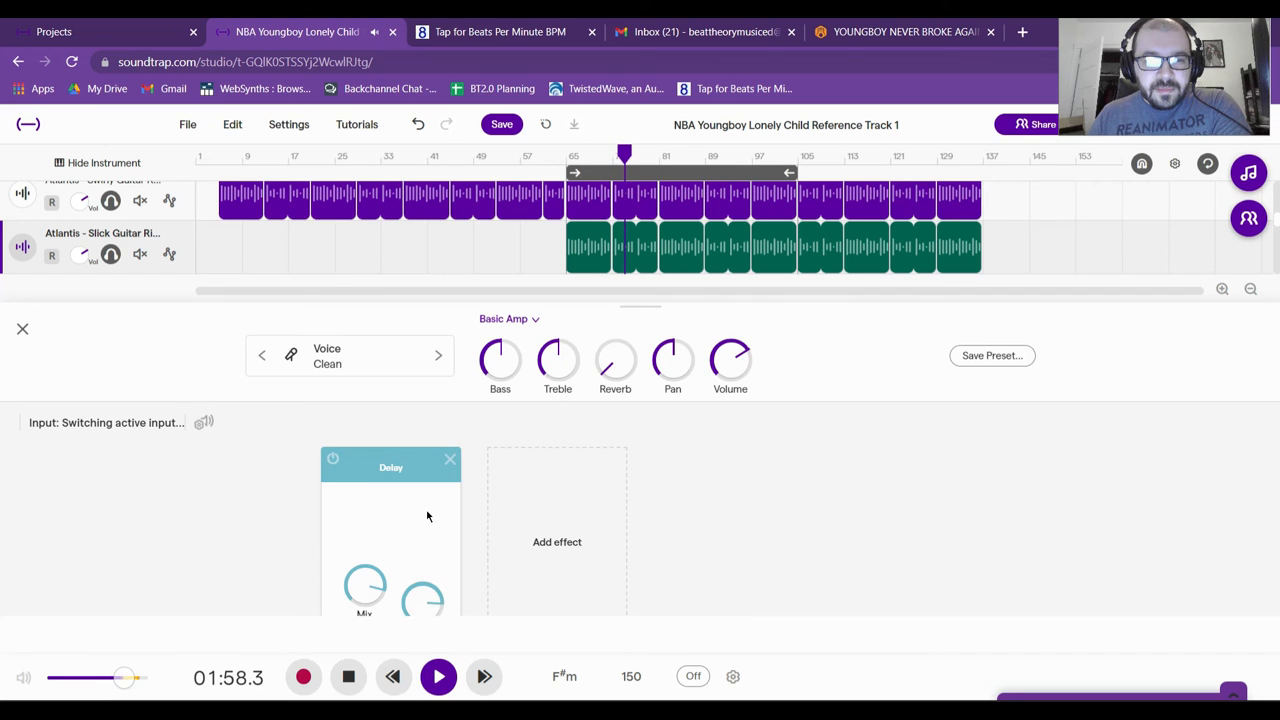
- Add an Overdrive effect to the Slick Guitar track, lowering its Dist and raising its Tone
left_click(541, 514)
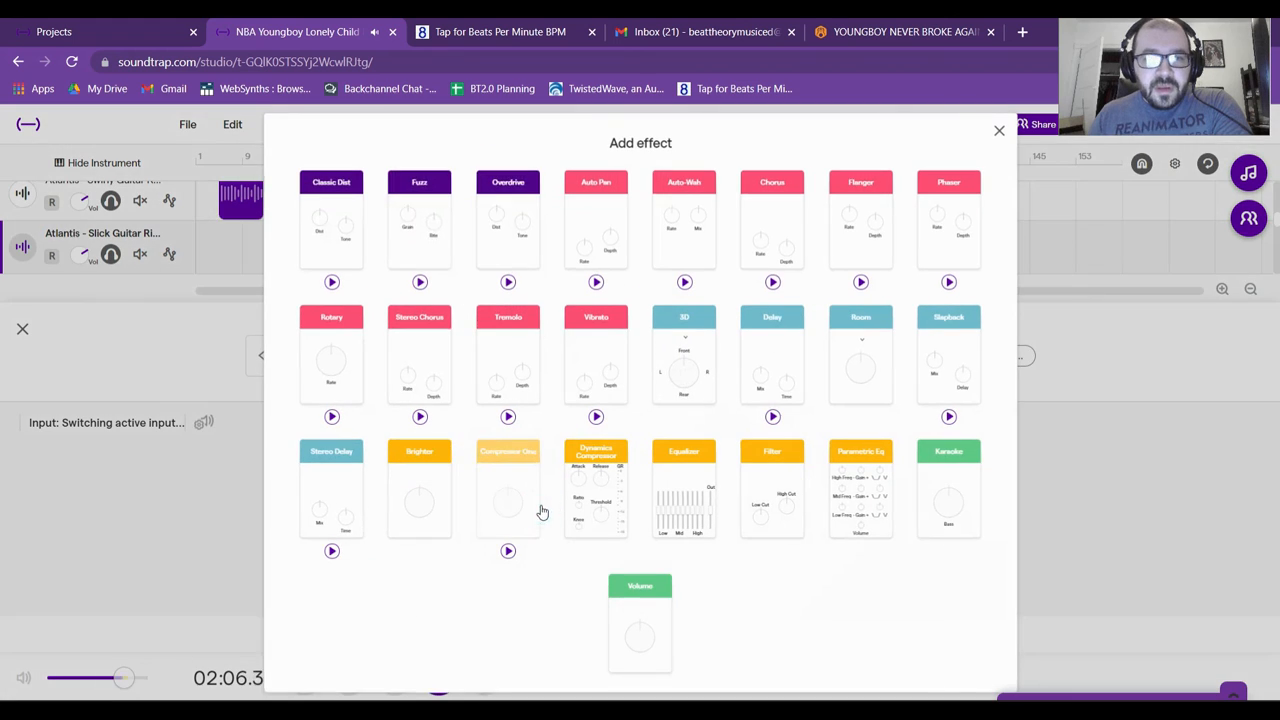
left_click(515, 215)
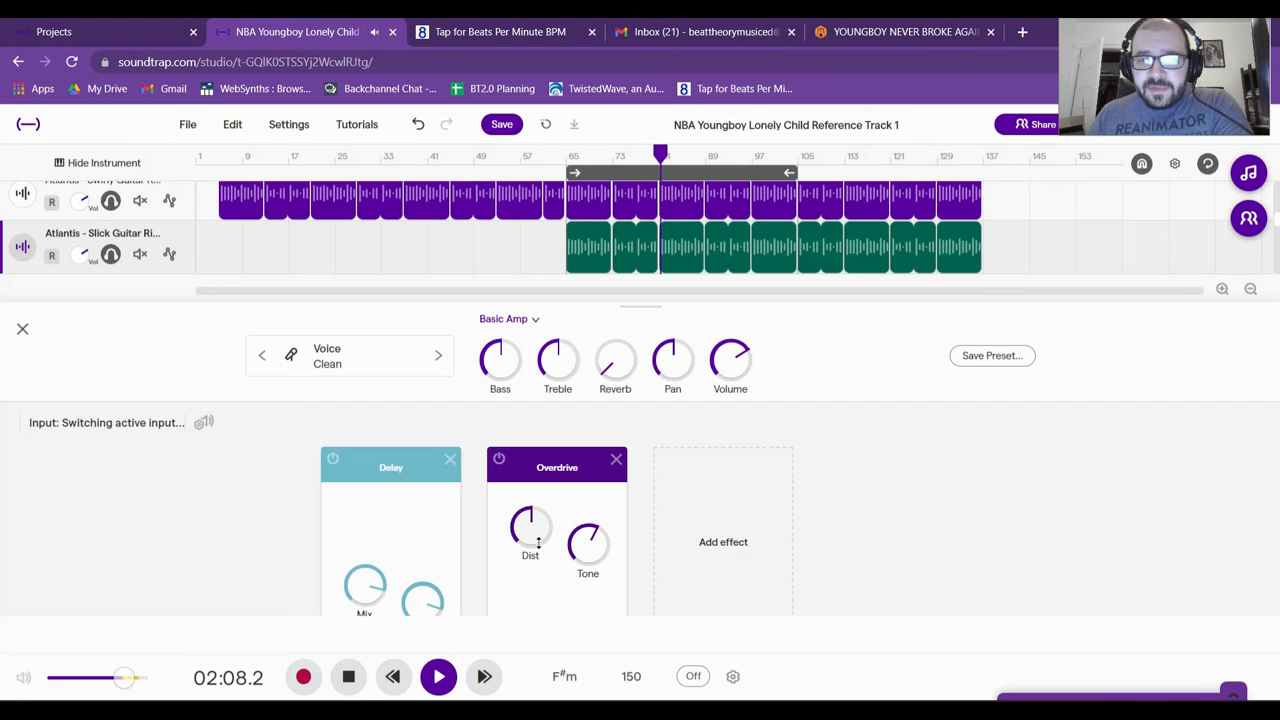
mouse_move(531, 540)
left_mouse_down()
mouse_move(533, 587)
mouse_move(587, 543)
mouse_move(594, 516)
mouse_move(542, 536)
left_mouse_up()
- Lower the Slick Guitar track's volume and raise its reverb to about halfway, then close the instrument settings
left_click_drag(720, 376, 645, 515)
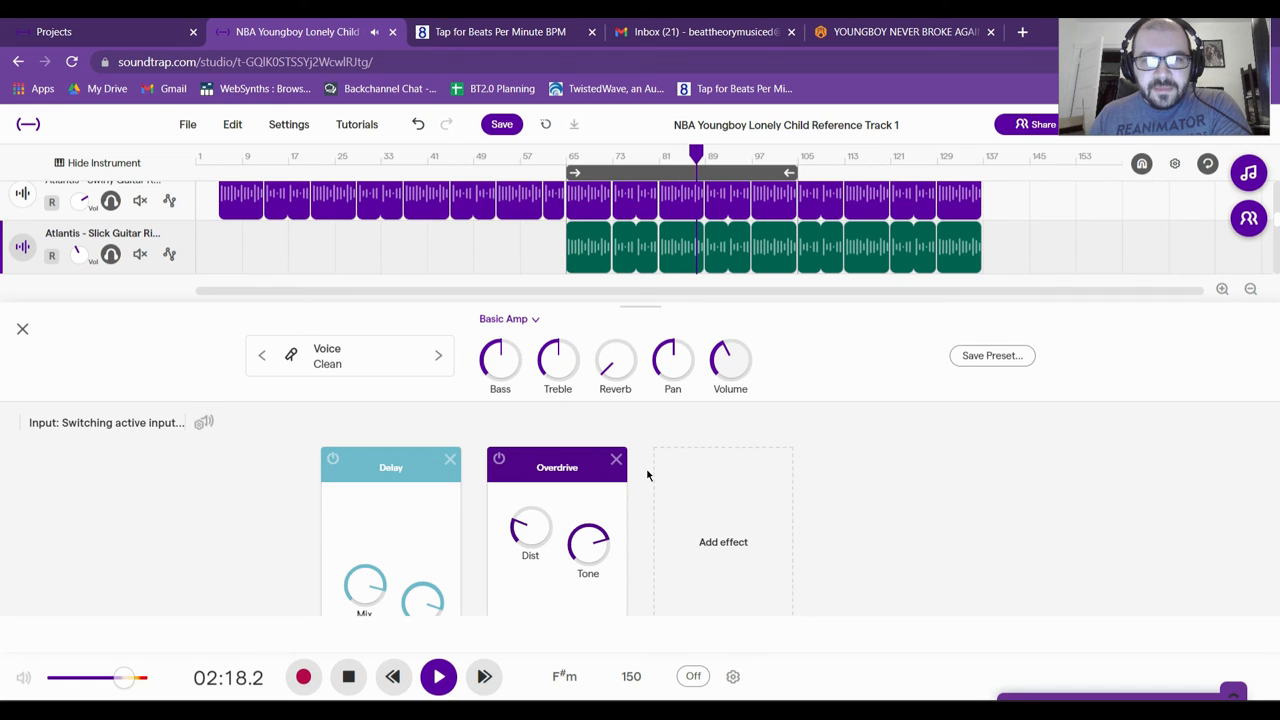
left_click_drag(618, 360, 630, 330)
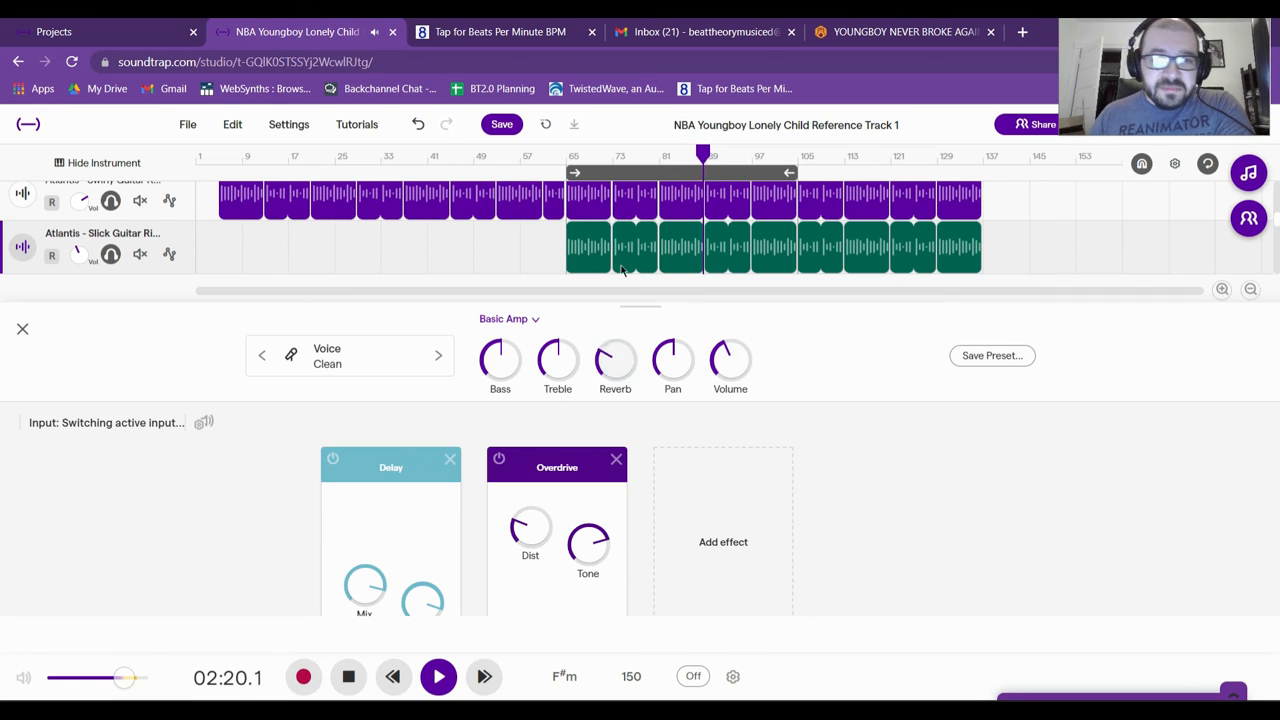
left_click_drag(717, 351, 717, 349)
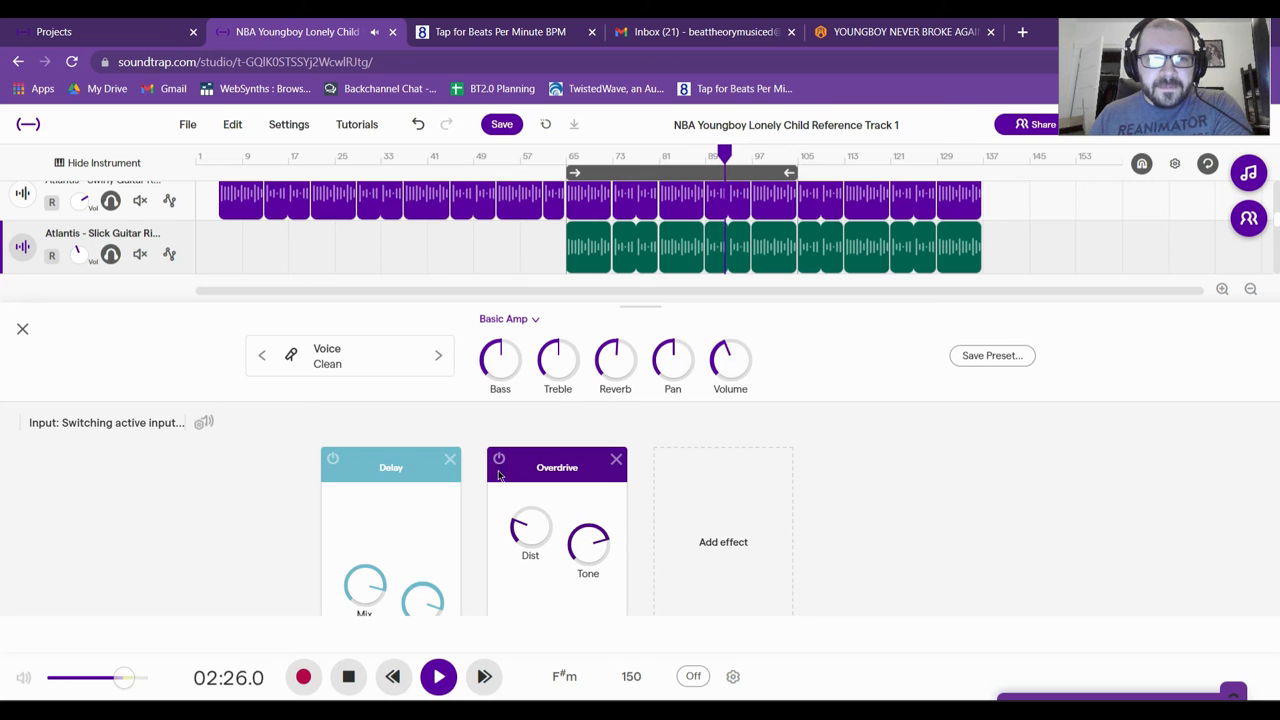
left_click(24, 332)
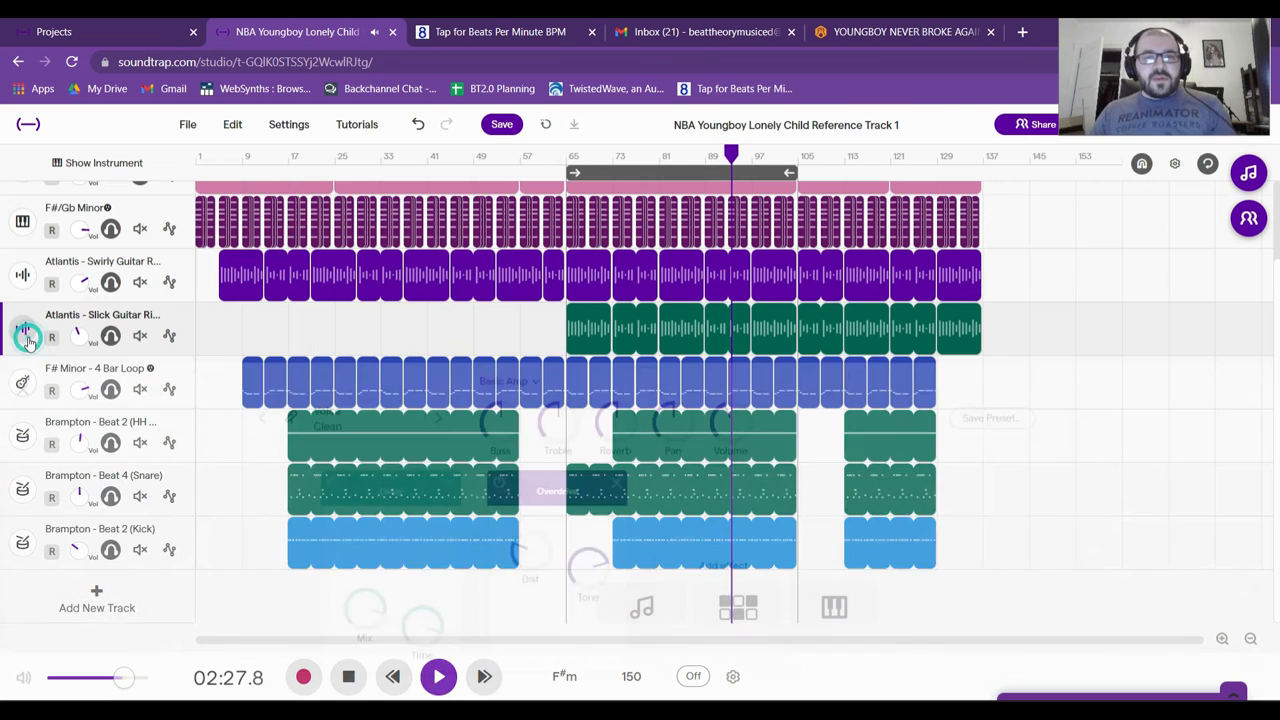
- Turn off cycle playback and listen from bar 57 through the Slick Guitar entry at bar 65, then stop
key("space")
left_click(520, 158)
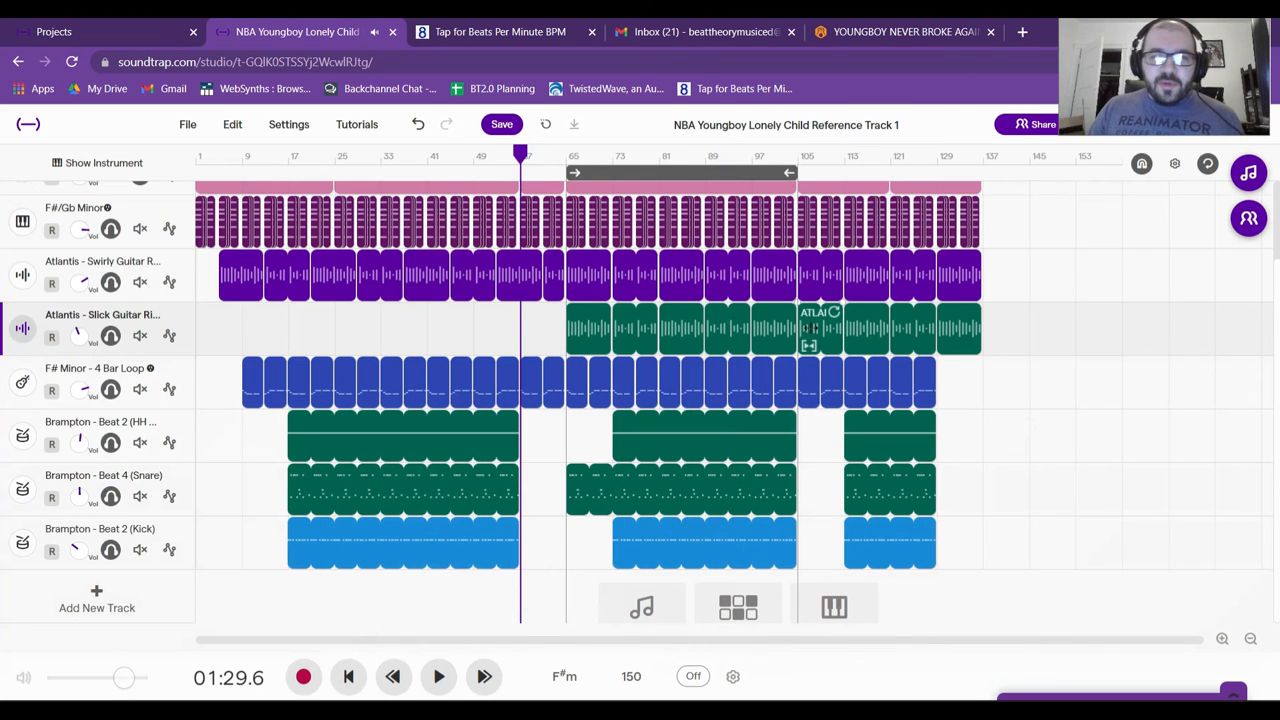
key("space")
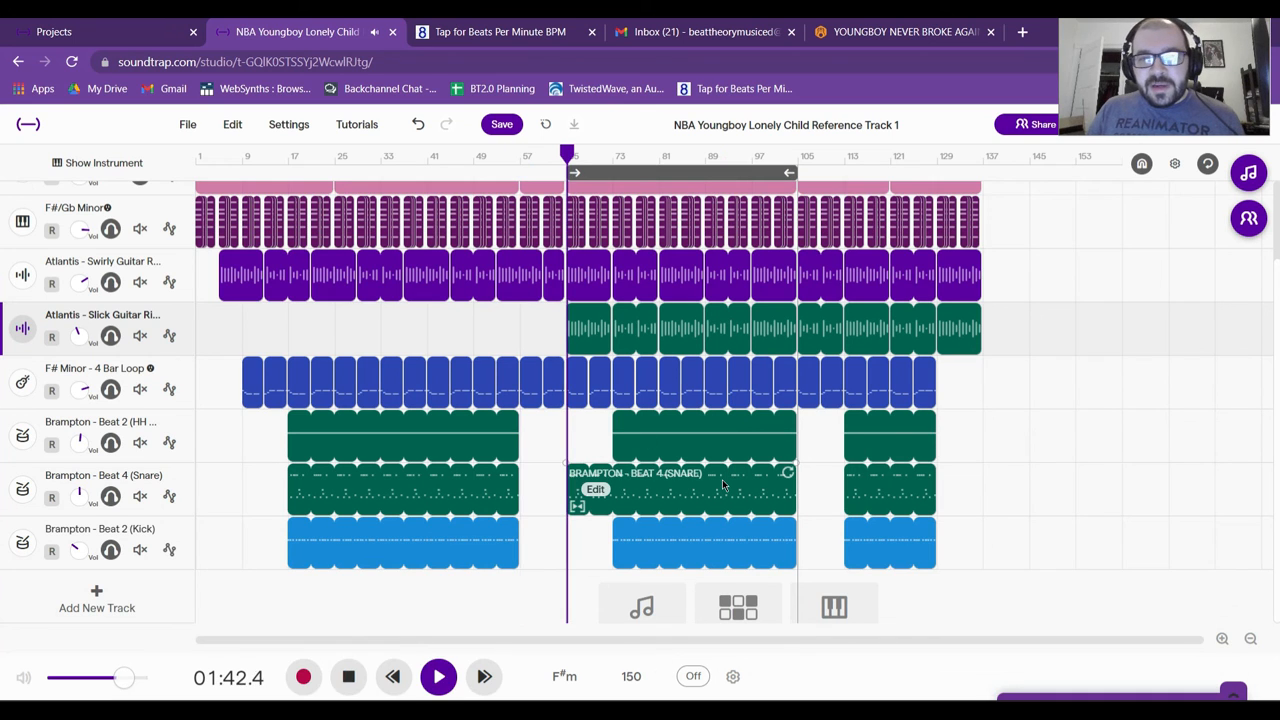
key("space")
left_click(739, 160)
left_click(735, 172)
left_click(520, 162)
key("space")
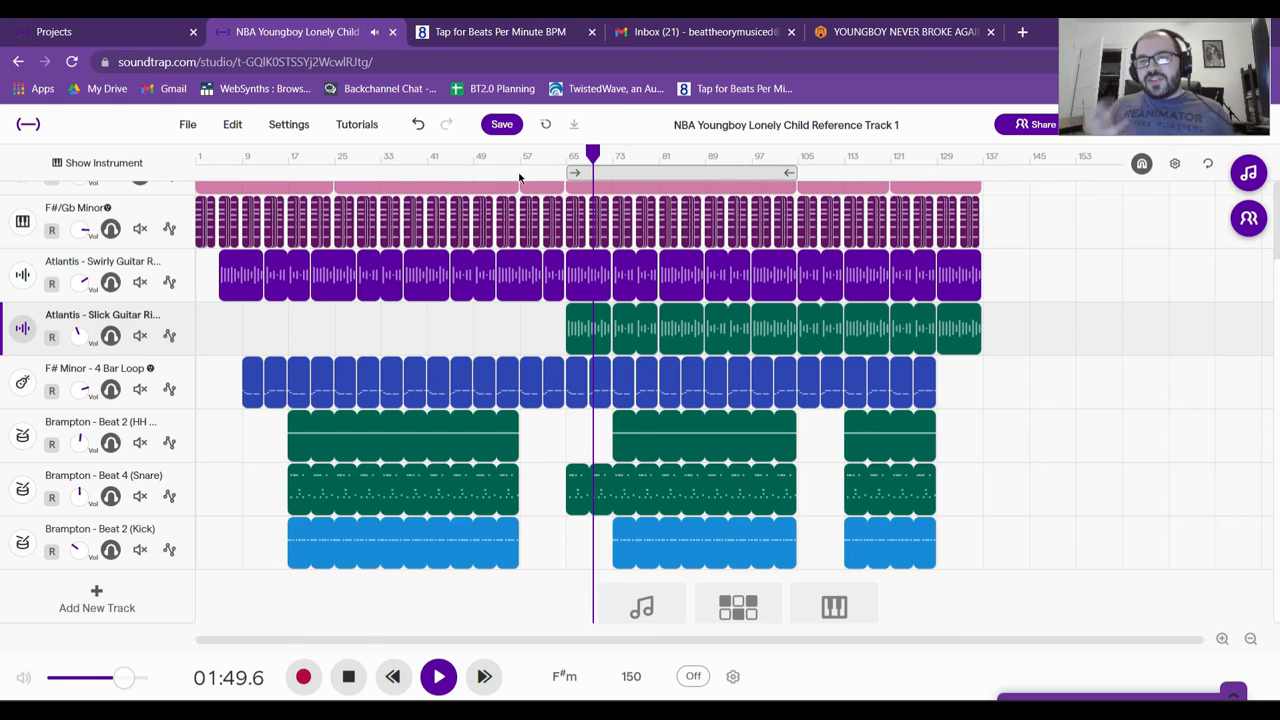
key("space")
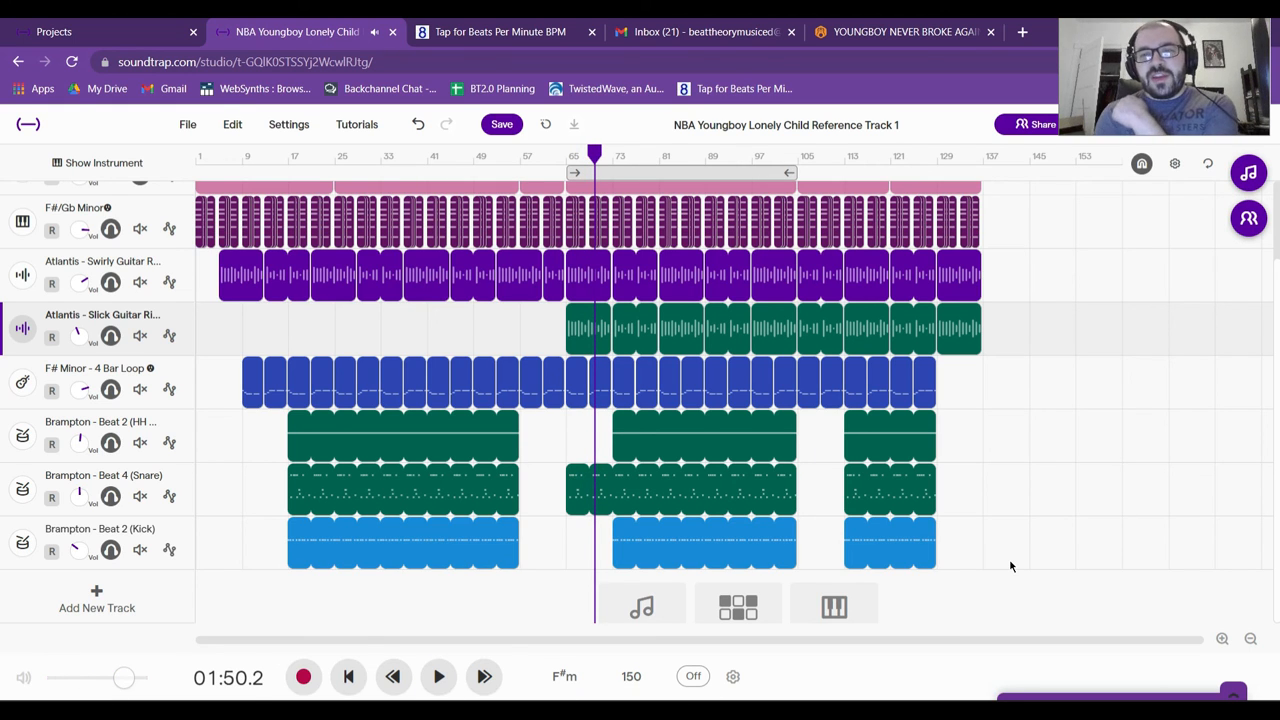
- Delete the Slick Guitar loops from bar 121 to bar 137 and save the project
left_click_drag(980, 330, 910, 333)
scroll(995, 440, "up", 2)
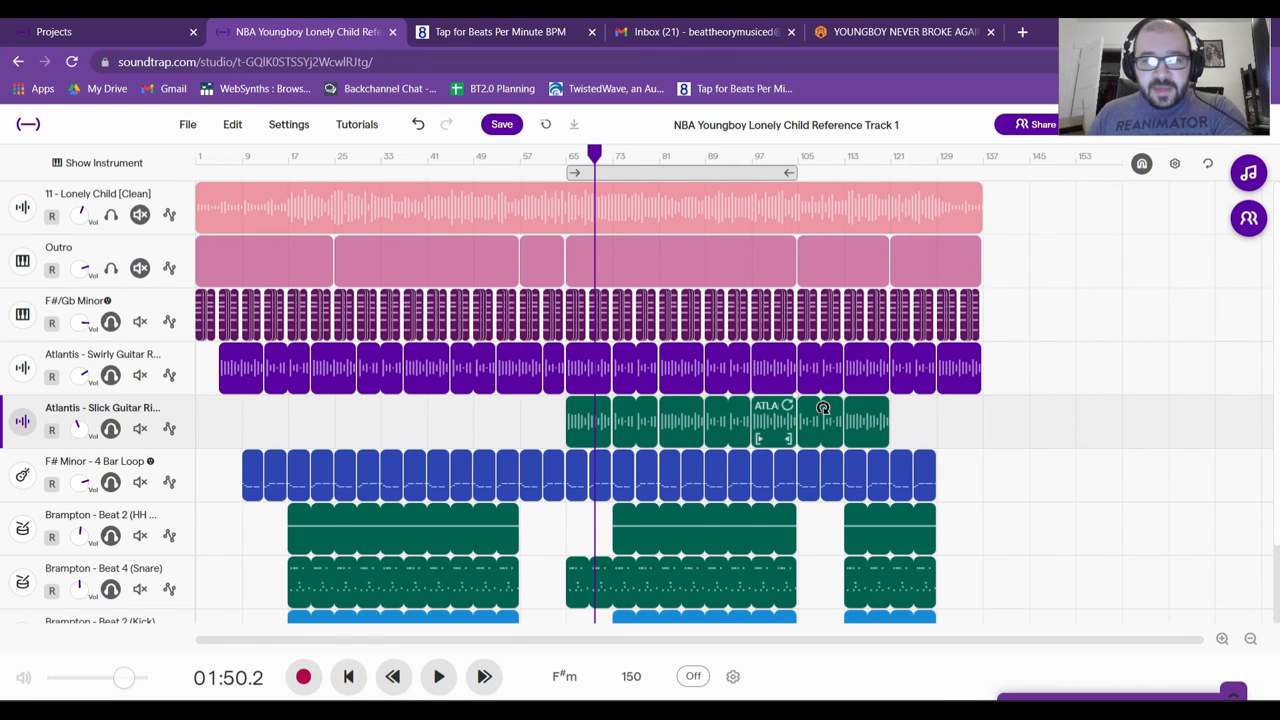
scroll(1031, 487, "down", 2)
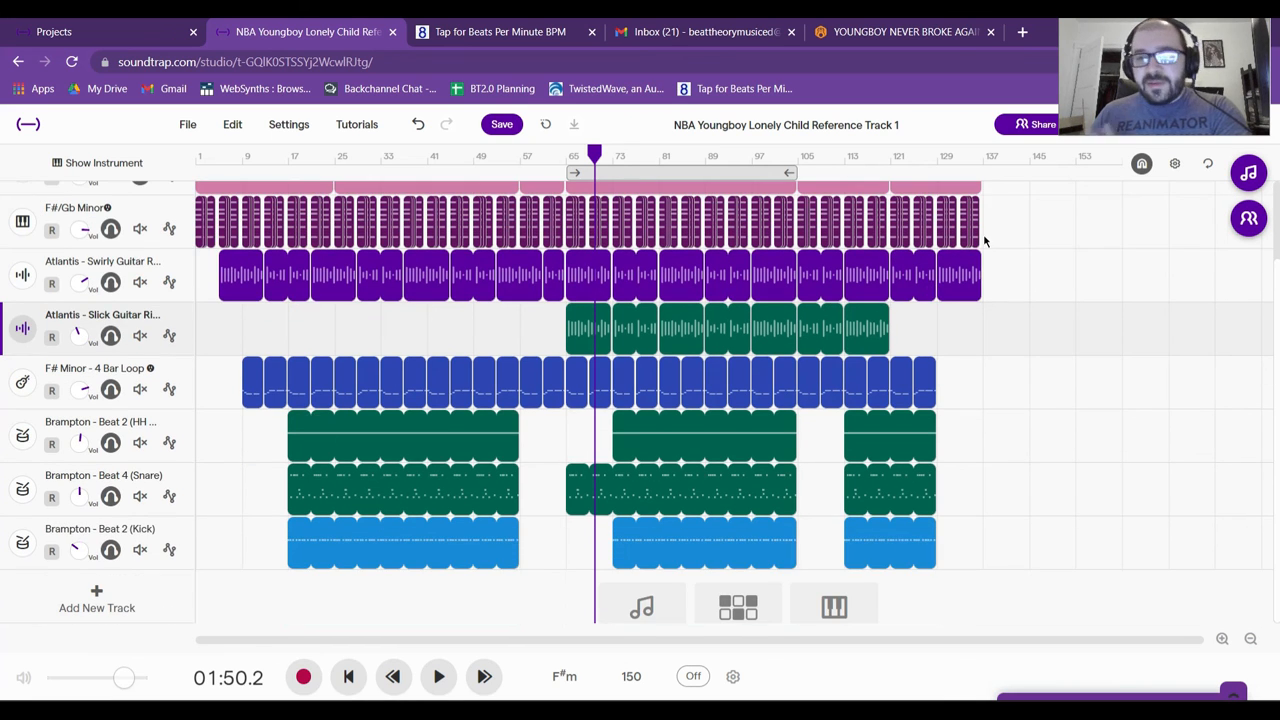
left_click(502, 127)
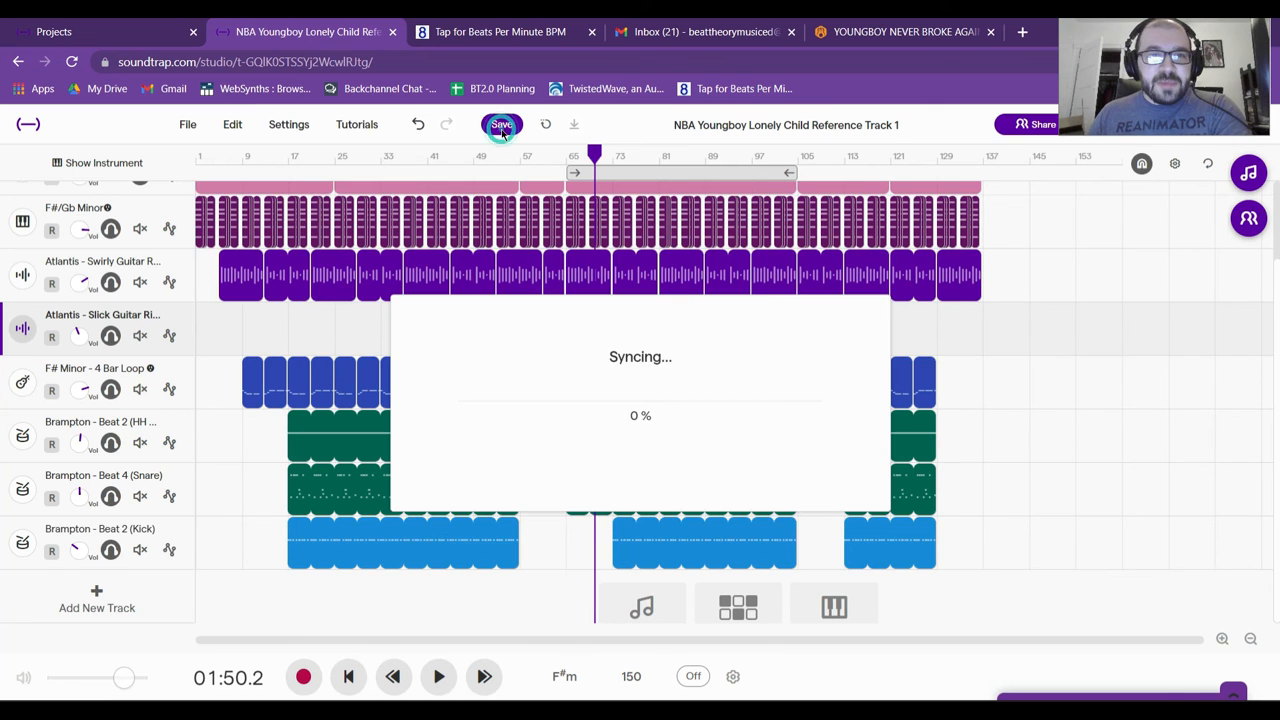